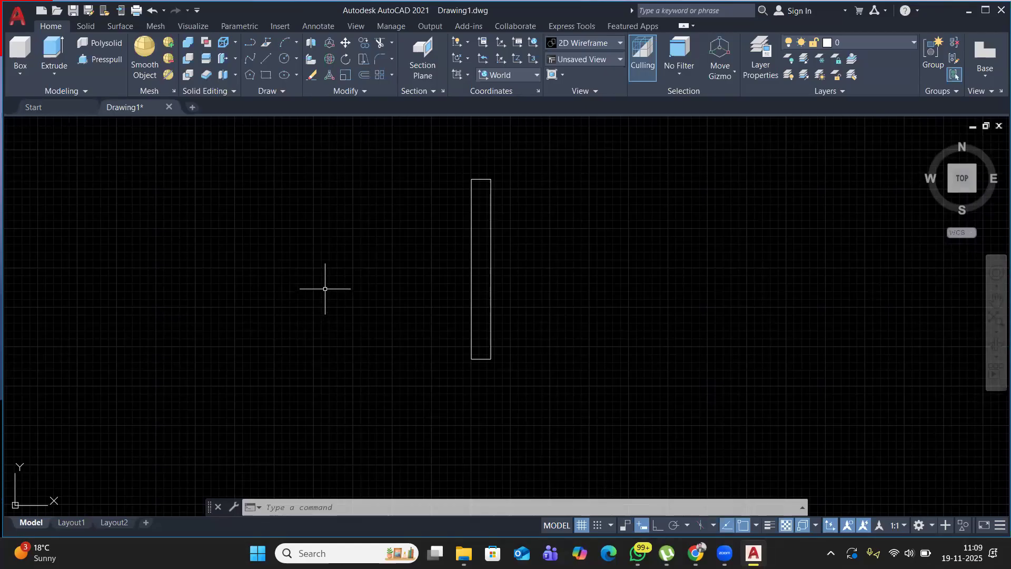
Revolve the tall narrow rectangle 180 degrees about its left vertical edge to form a half-cylinder solid.
click(513, 158)
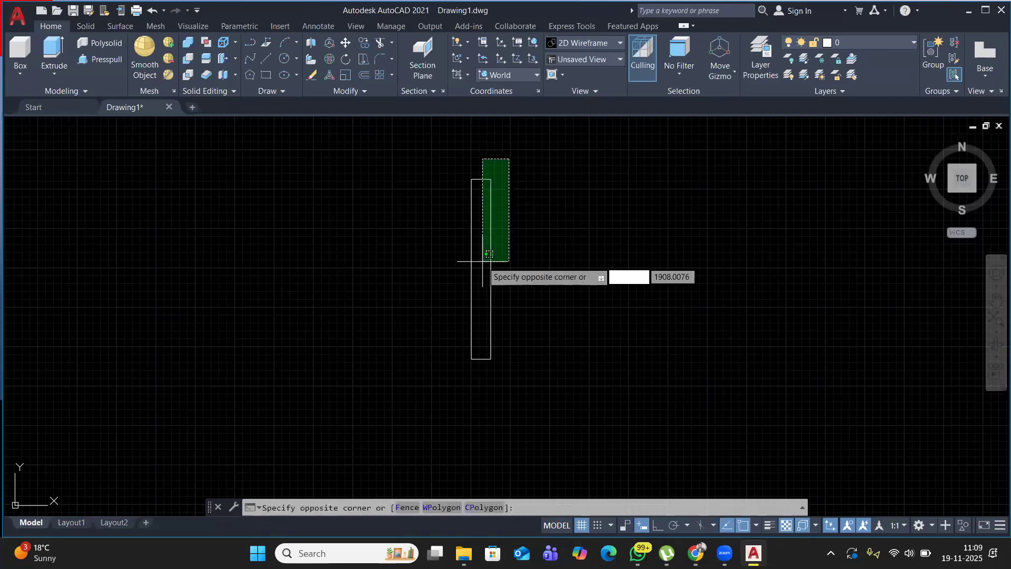
click(467, 375)
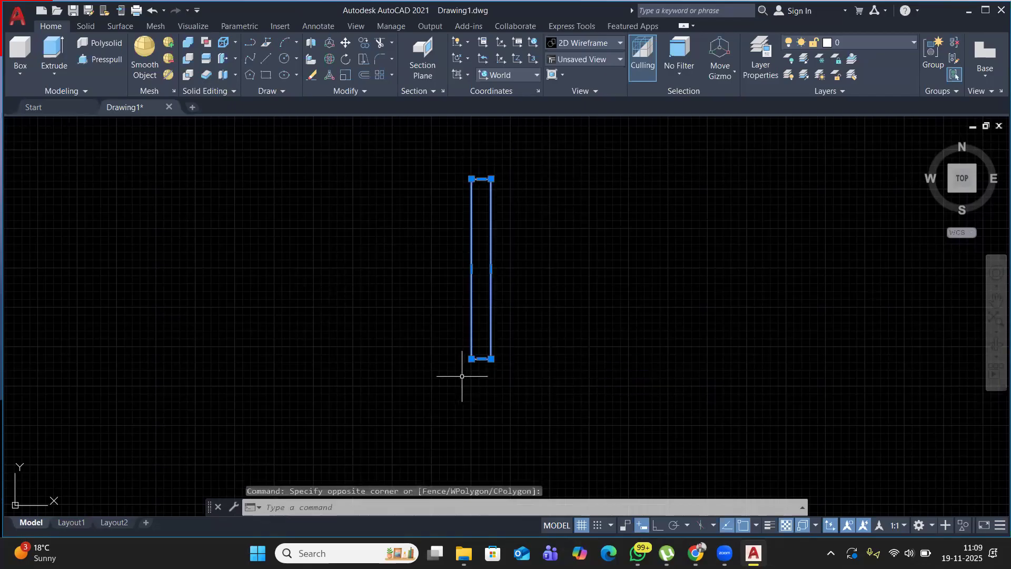
click(56, 67)
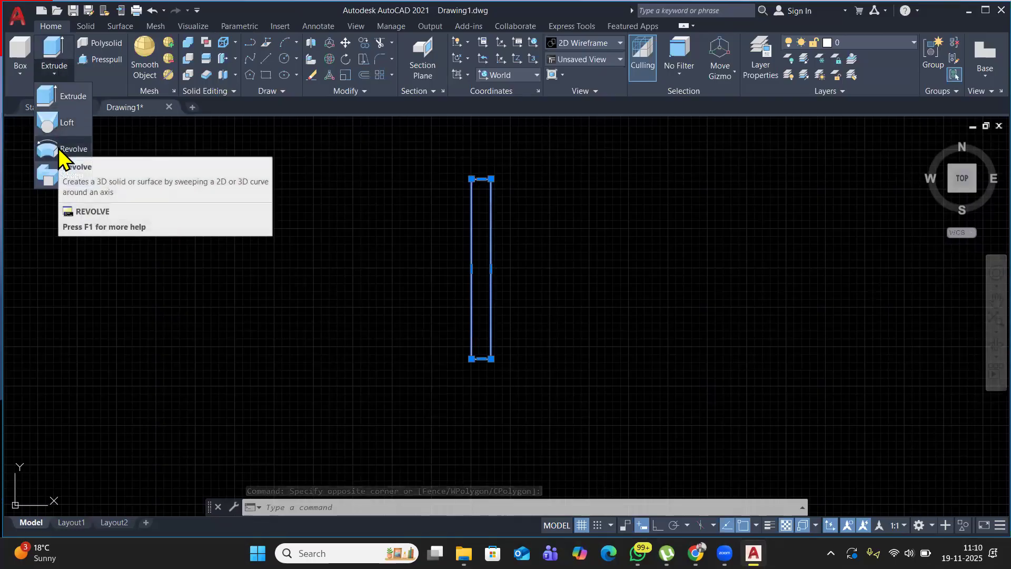
click(60, 151)
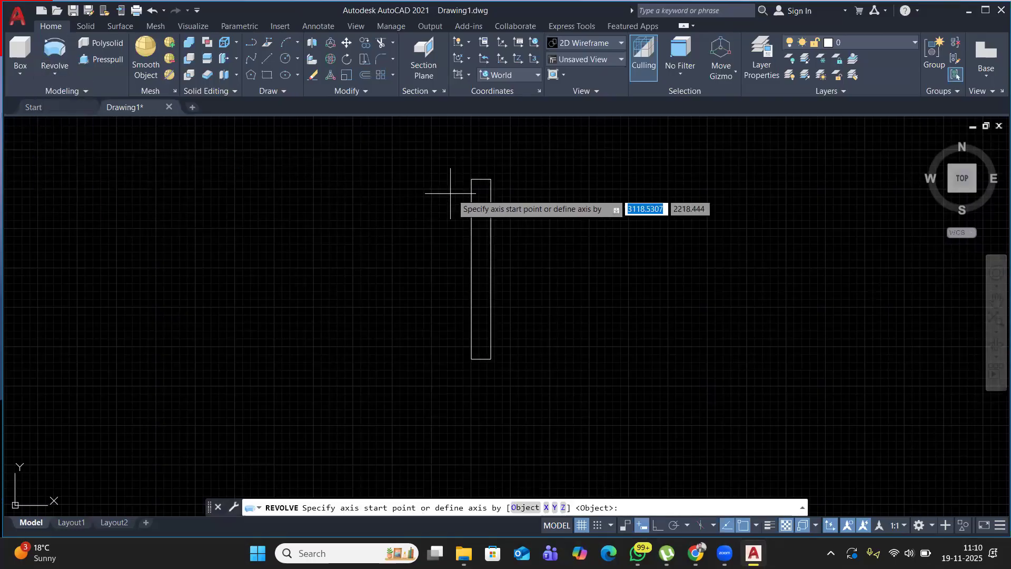
click(472, 180)
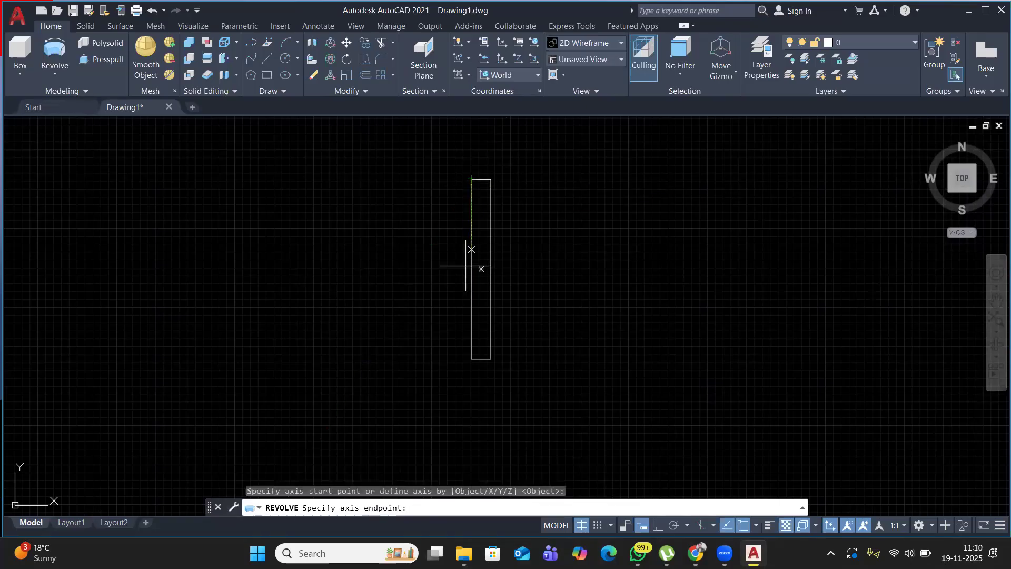
click(471, 359)
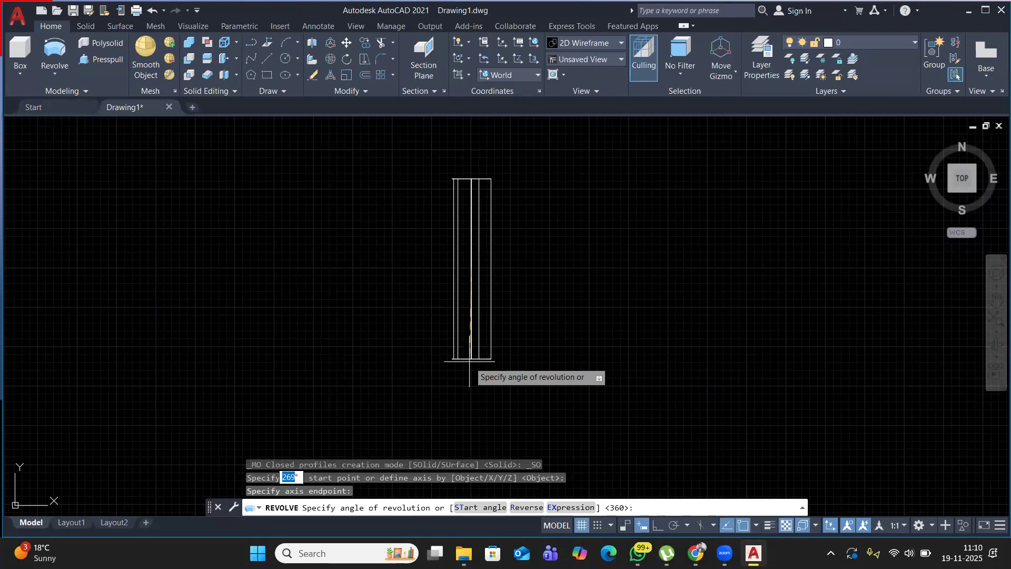
text(180)
key(Return)
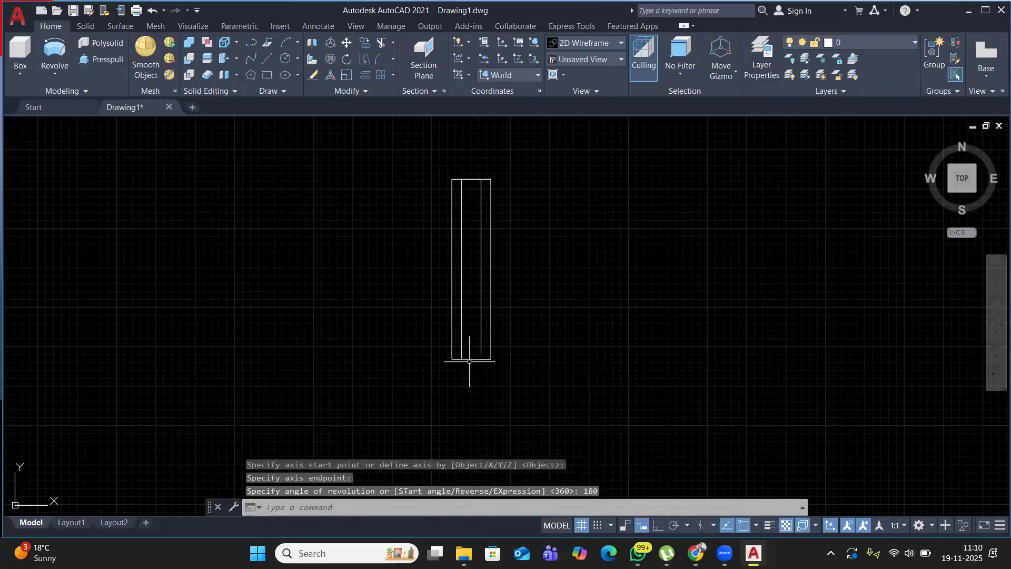
Show the revolved solid in the SW Isometric view with the Realistic visual style.
click(25, 128)
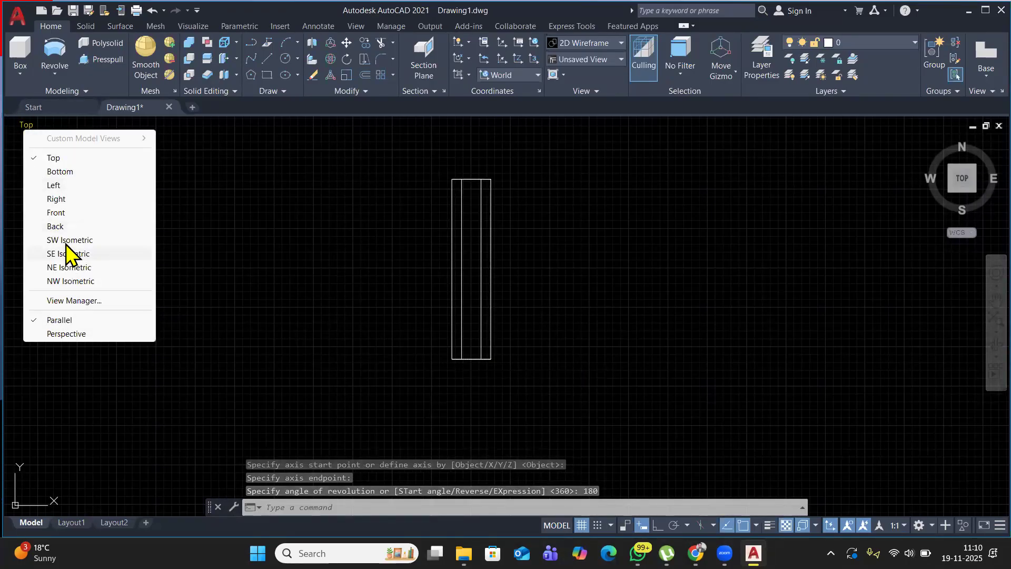
click(68, 239)
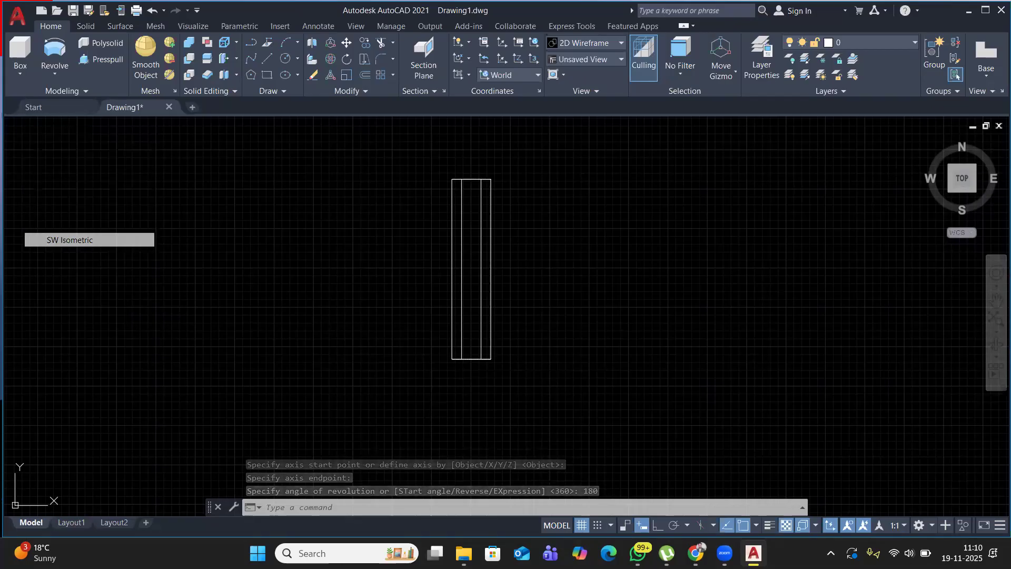
scroll(190, 244, down, 2)
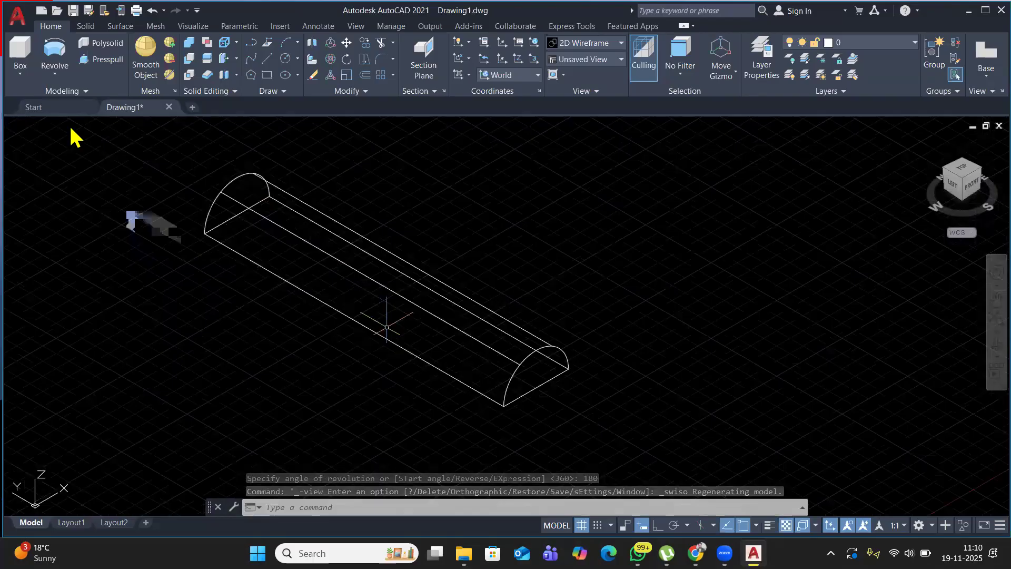
click(99, 125)
click(134, 198)
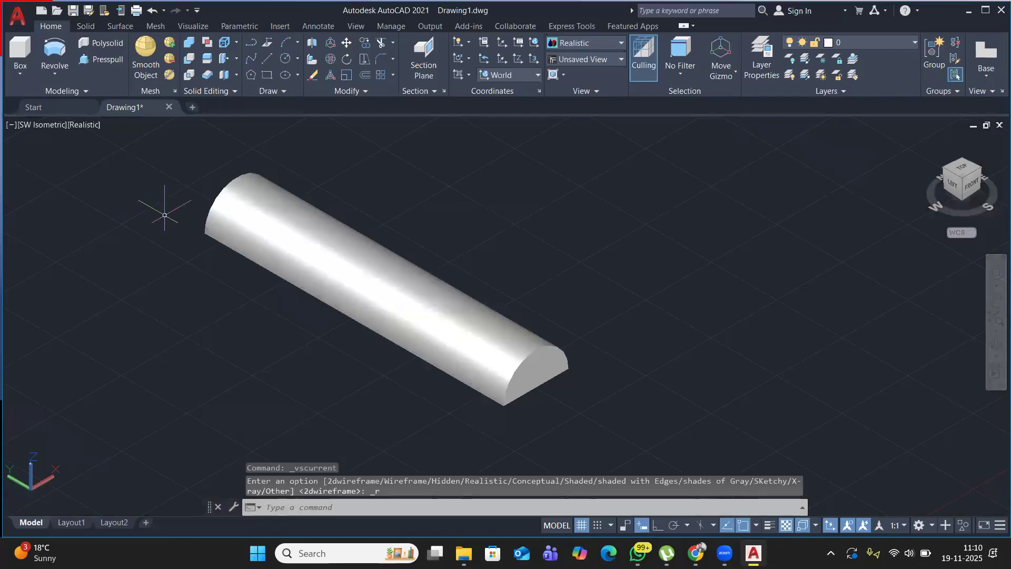
middle_drag(474, 283, 421, 253)
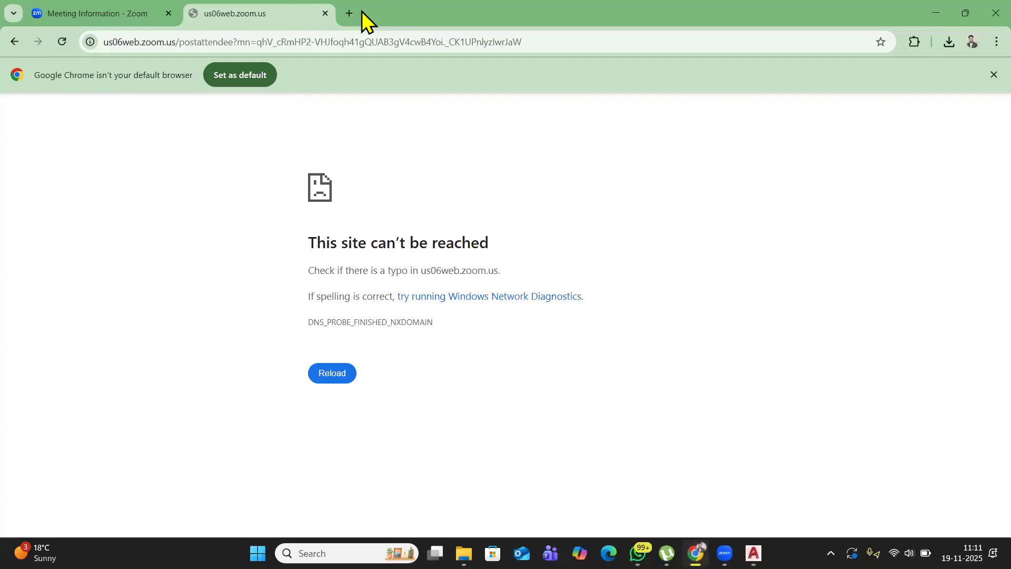
In a new Chrome tab, search Google for "litracon concrete" and show the image results.
click(349, 13)
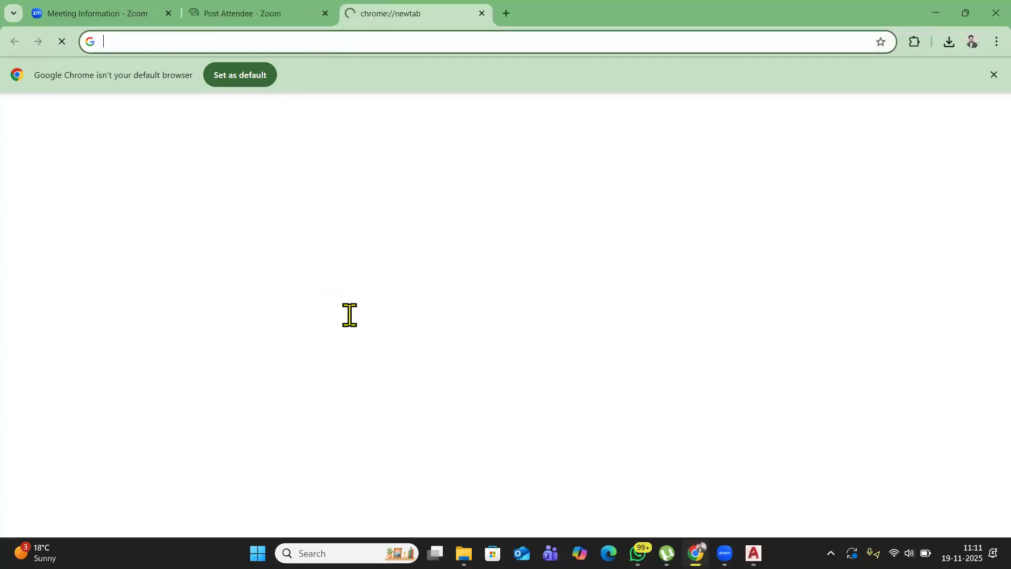
click(434, 379)
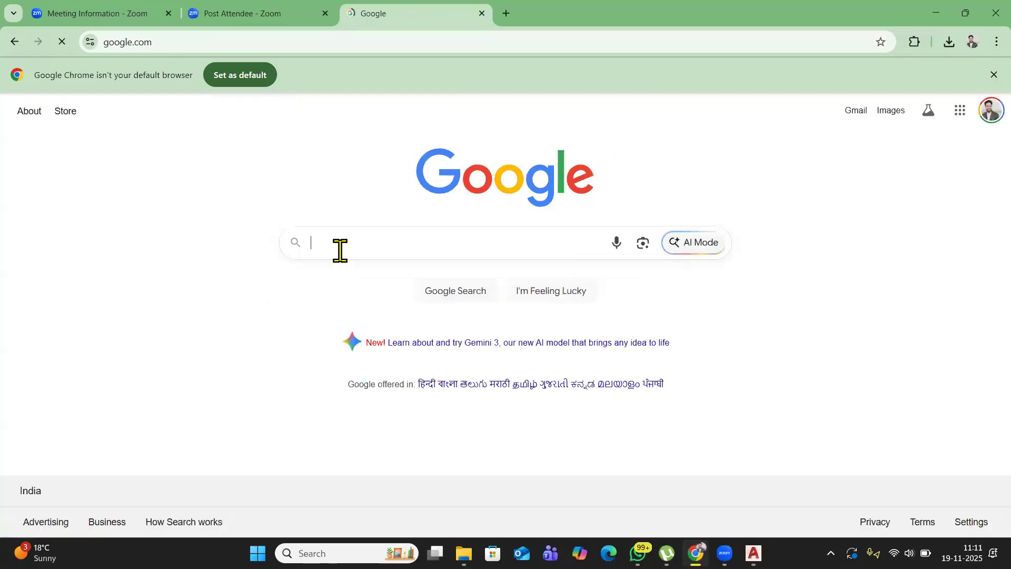
click(345, 240)
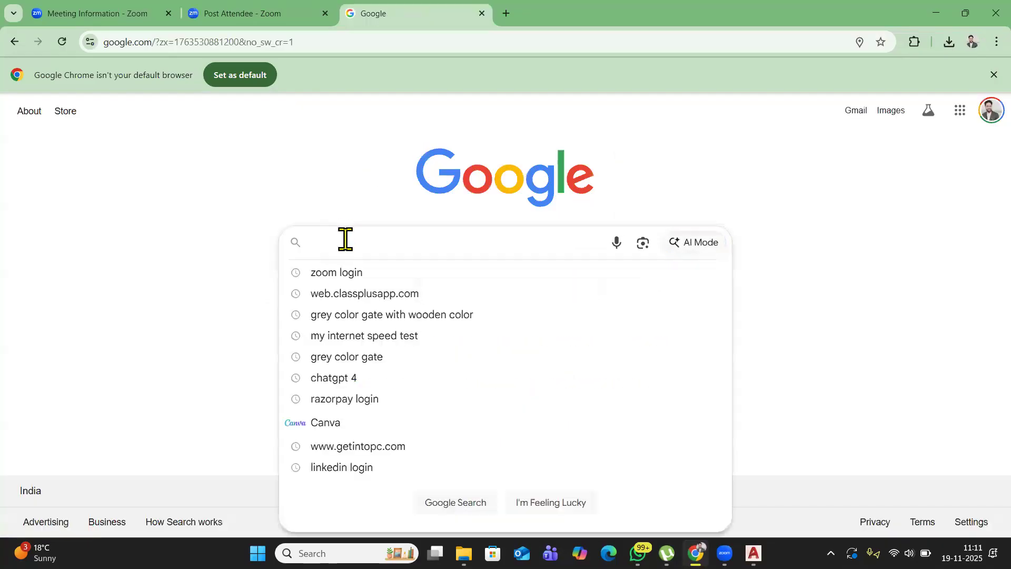
text(lict)
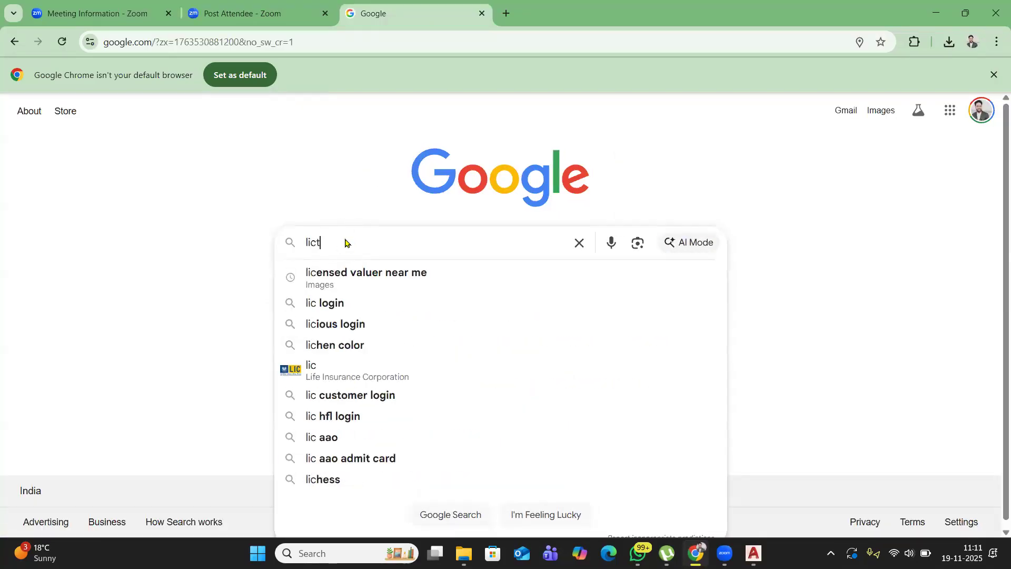
text(ra)
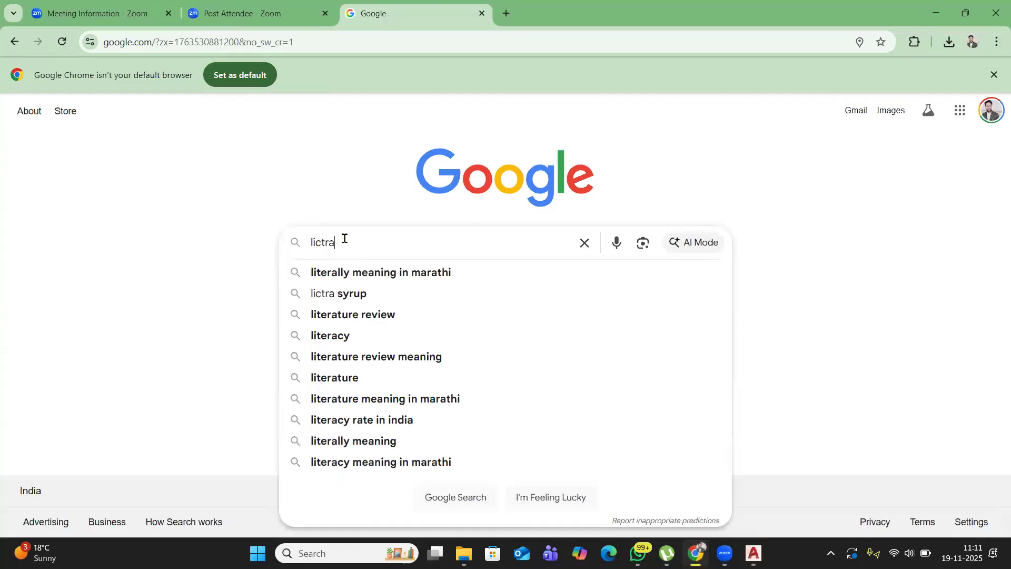
text(con concret)
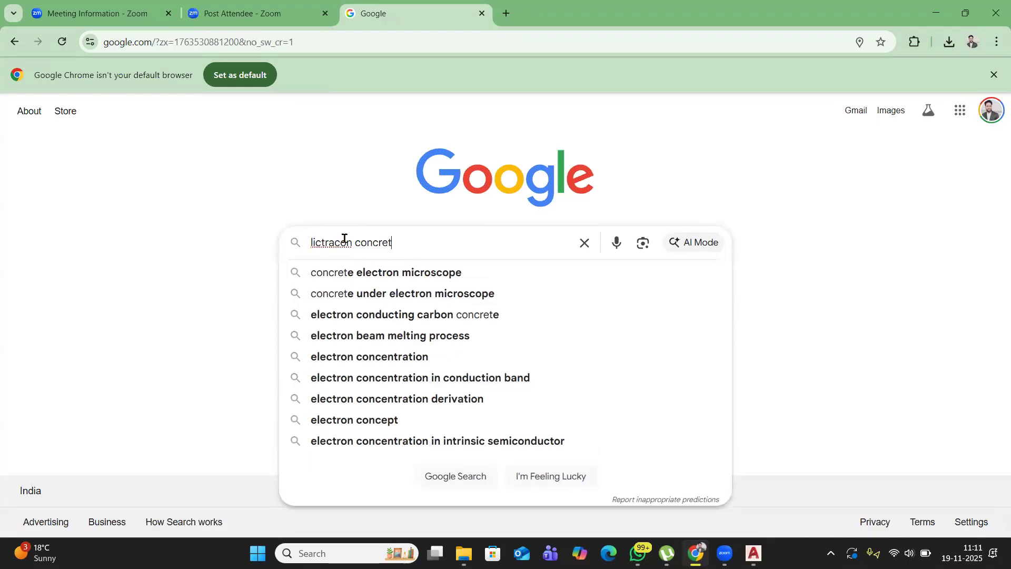
text(e)
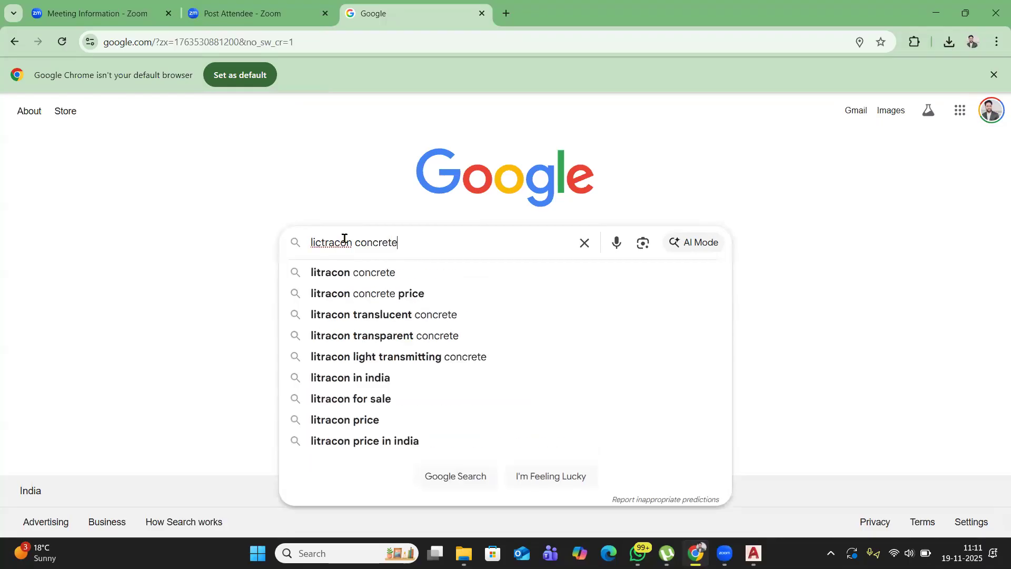
click(361, 266)
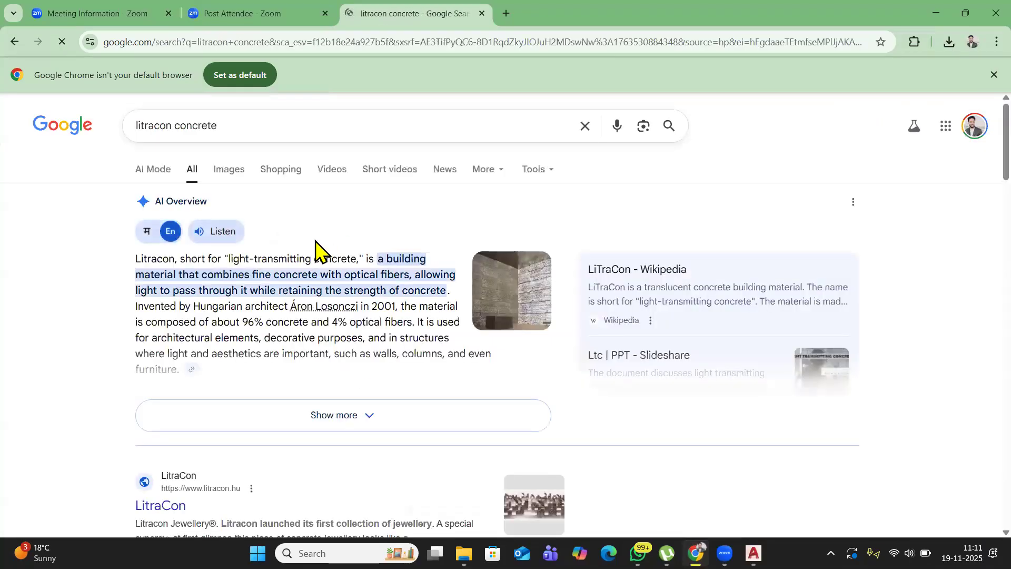
click(230, 169)
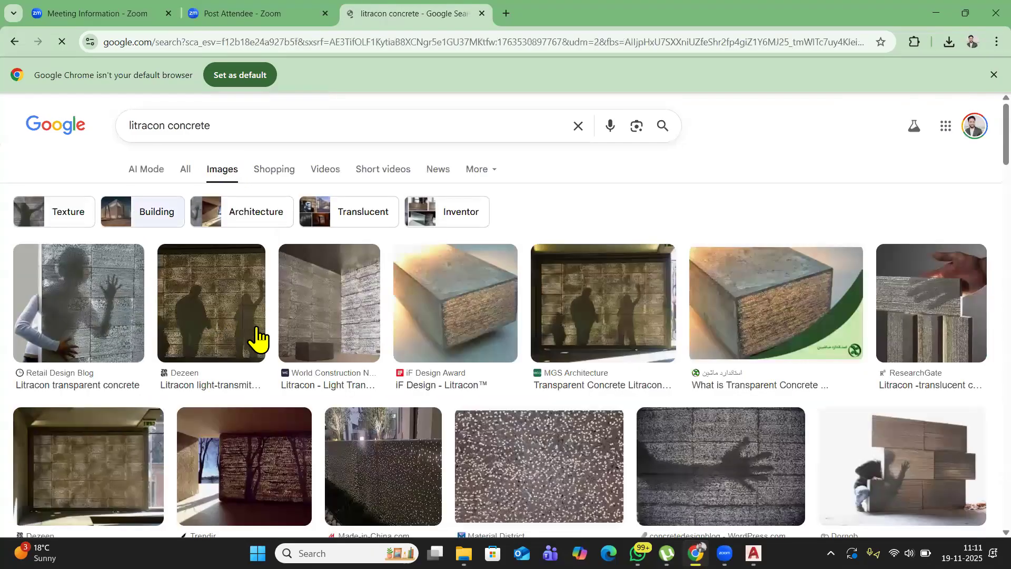
Browse the litracon concrete images and preview the Inhabitat wall, the Slideshare lamp and the Pinterest paving pictures.
scroll(254, 327, down, 2)
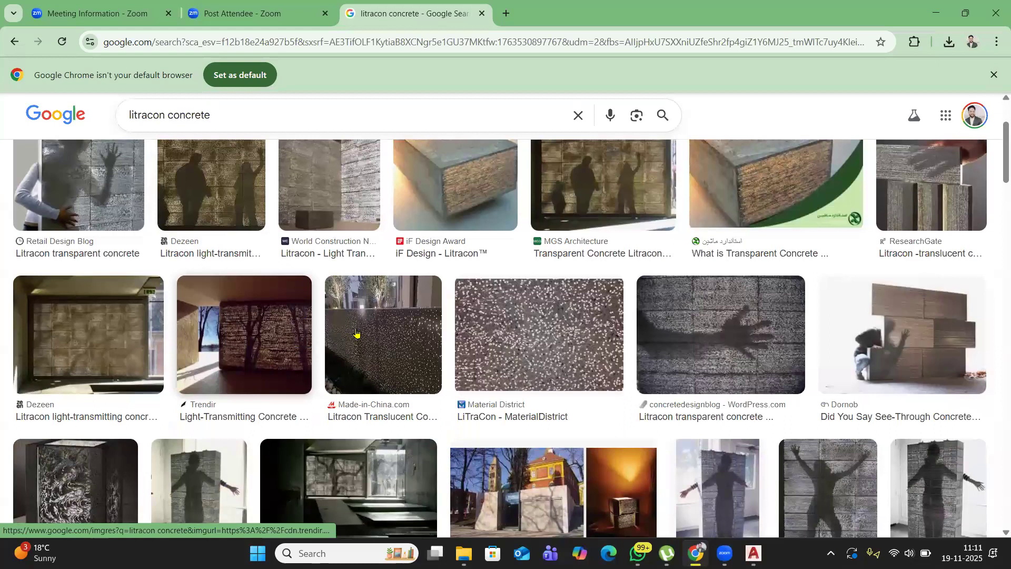
scroll(564, 340, down, 3)
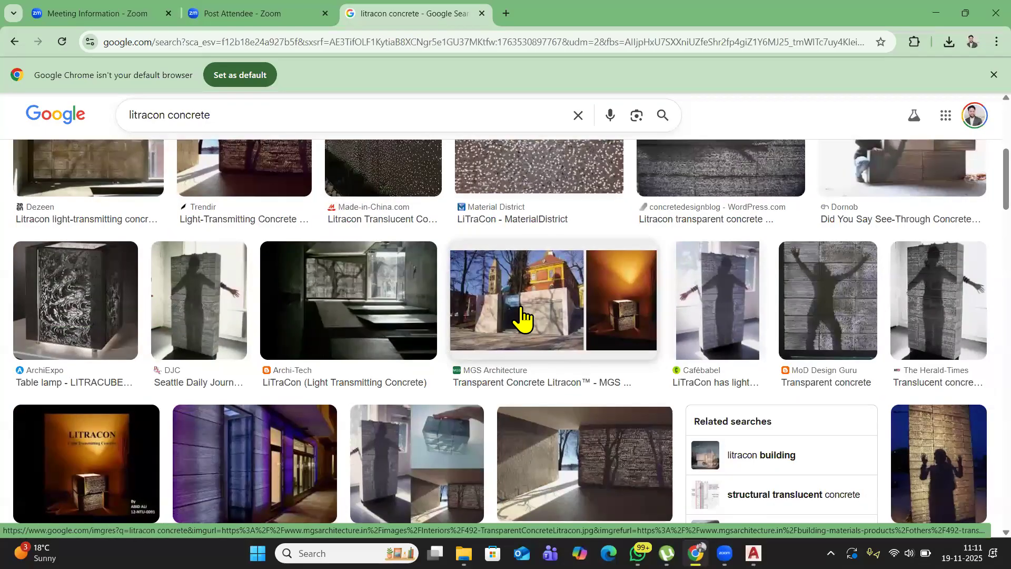
scroll(520, 316, down, 2)
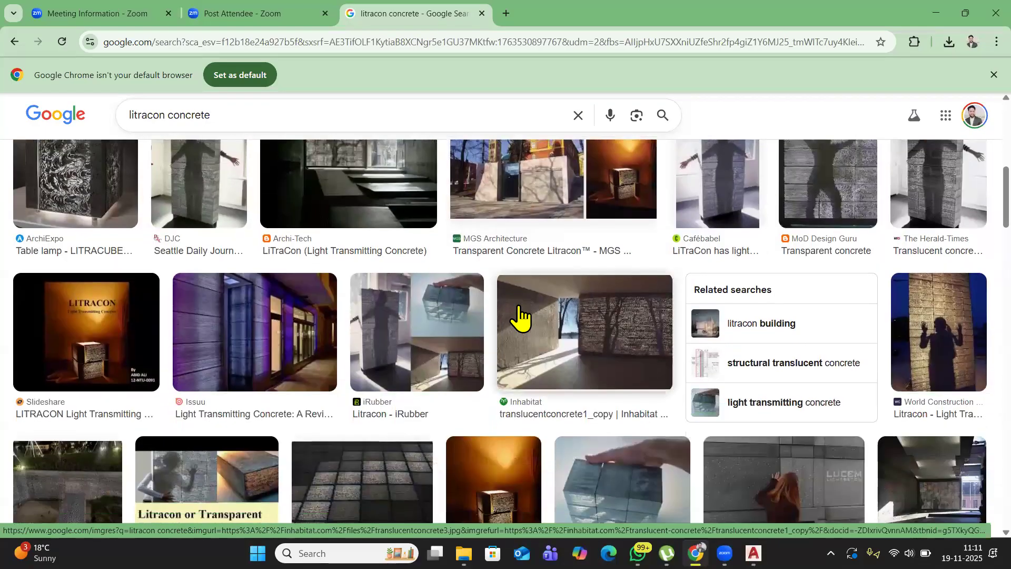
click(598, 271)
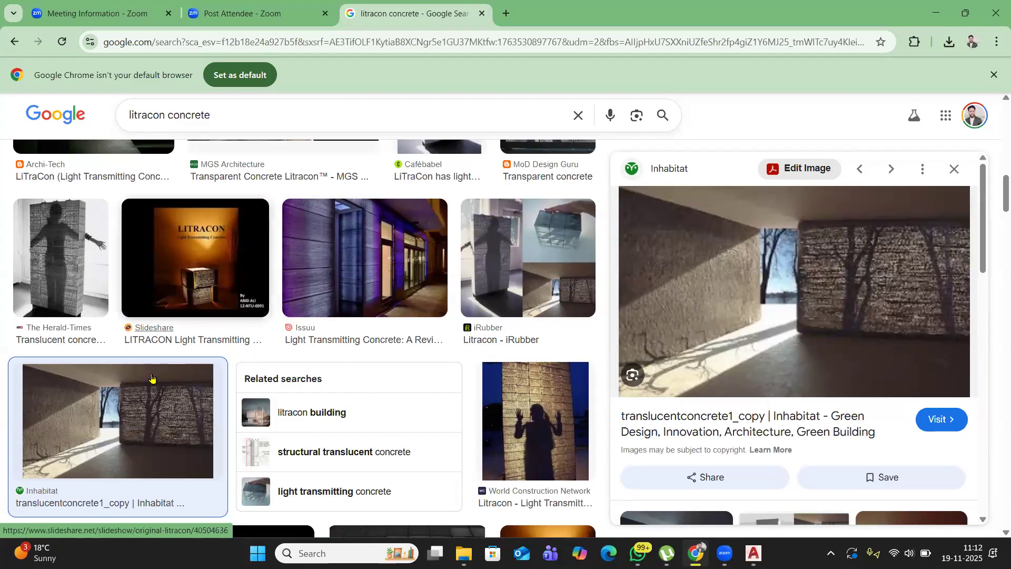
click(200, 262)
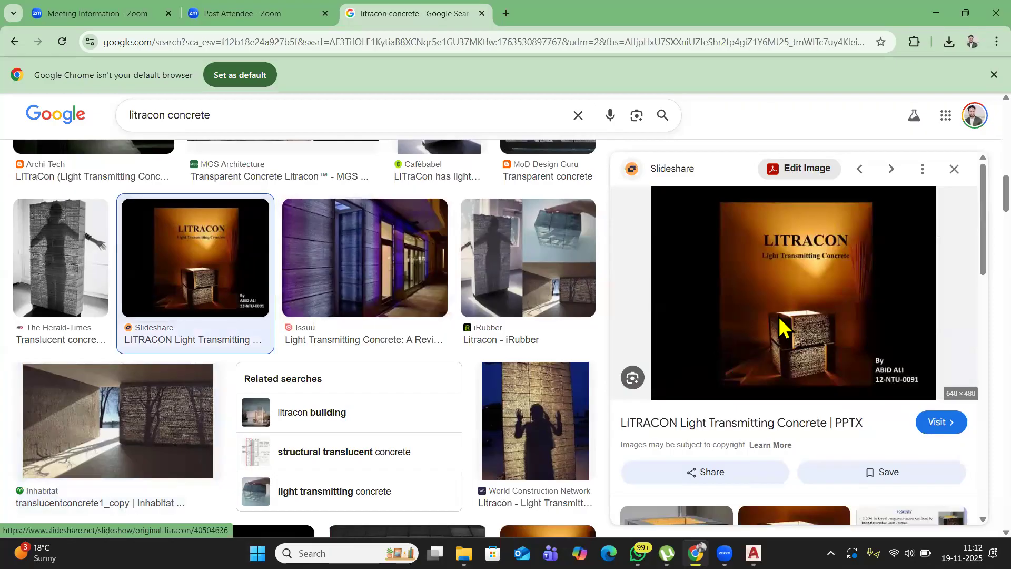
scroll(262, 325, down, 5)
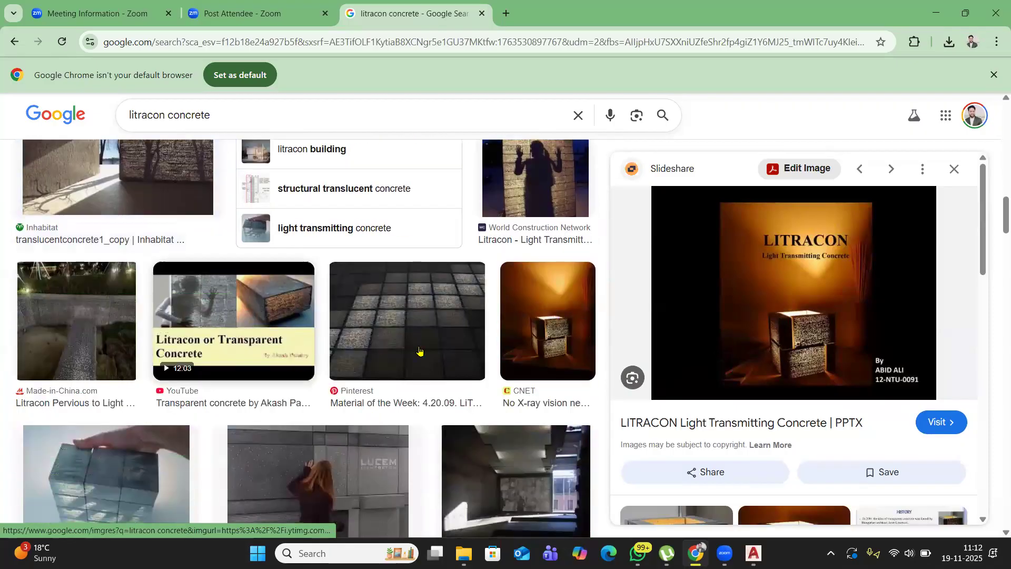
click(408, 314)
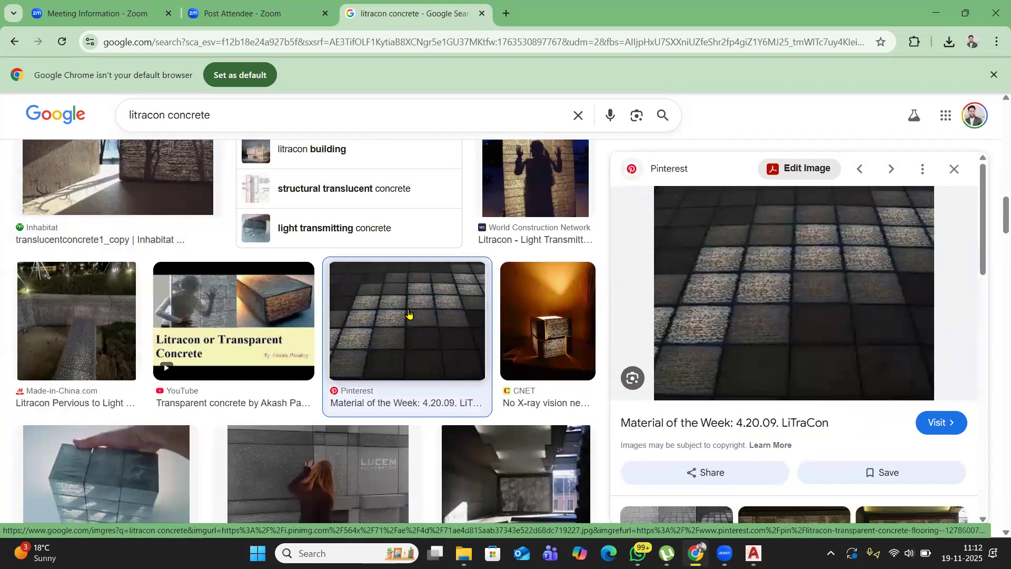
scroll(408, 316, down, 3)
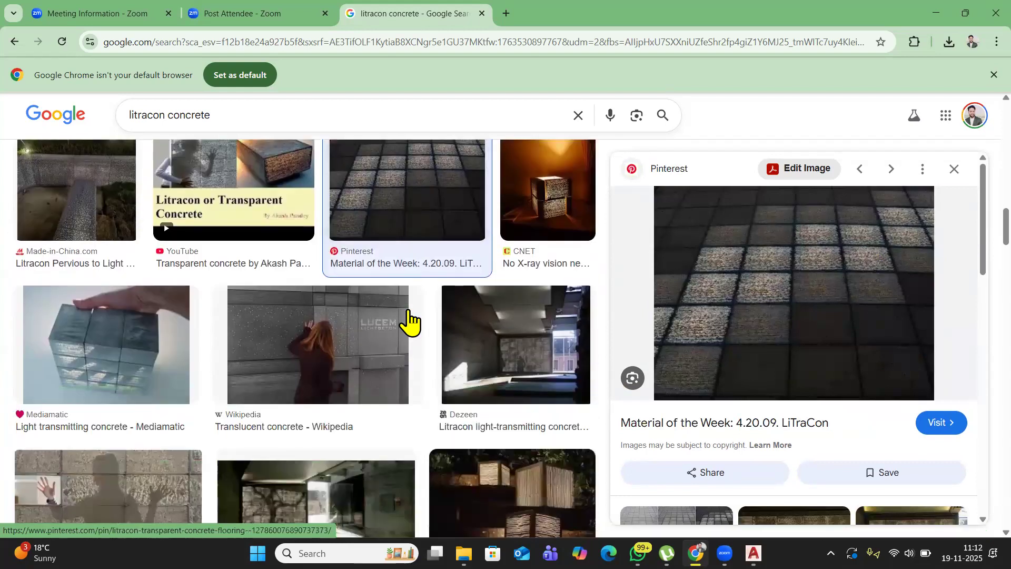
scroll(343, 345, down, 2)
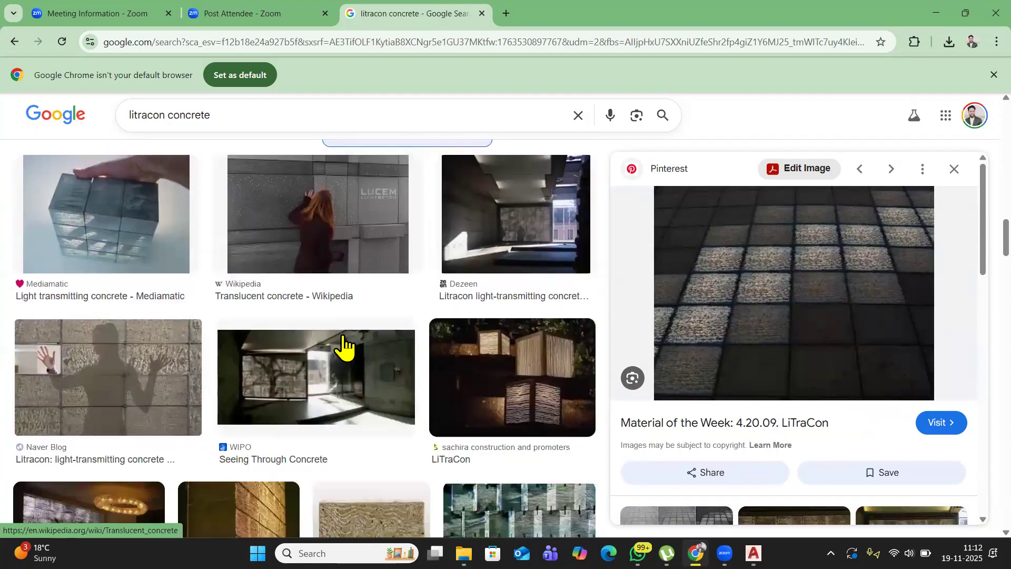
Refine the image search to "litracon concrete building".
click(237, 116)
text(buil)
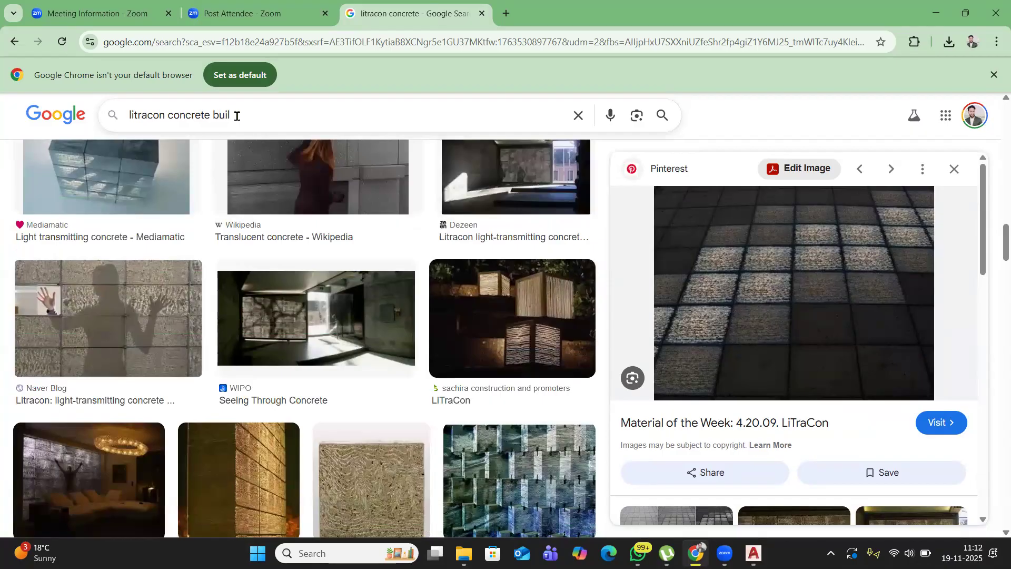
text(ding)
key(Return)
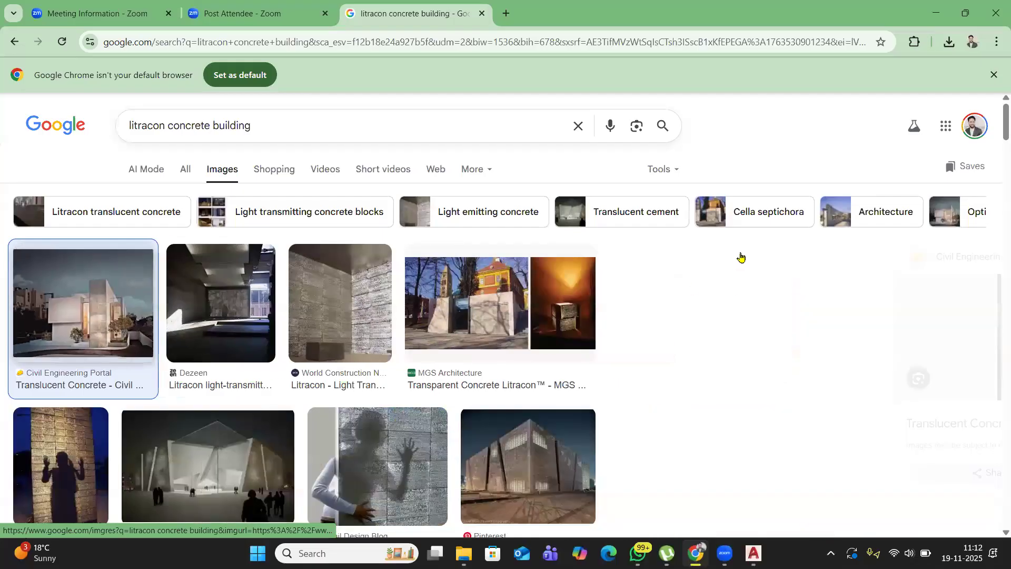
Preview the Pinterest "Transparent Concrete" building image and look through further building examples.
scroll(129, 326, down, 3)
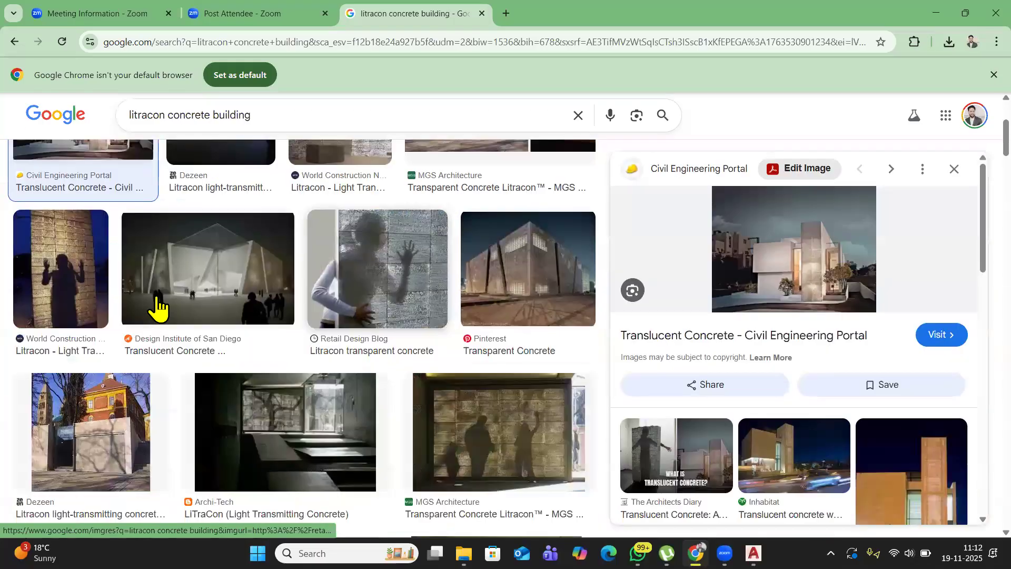
click(527, 284)
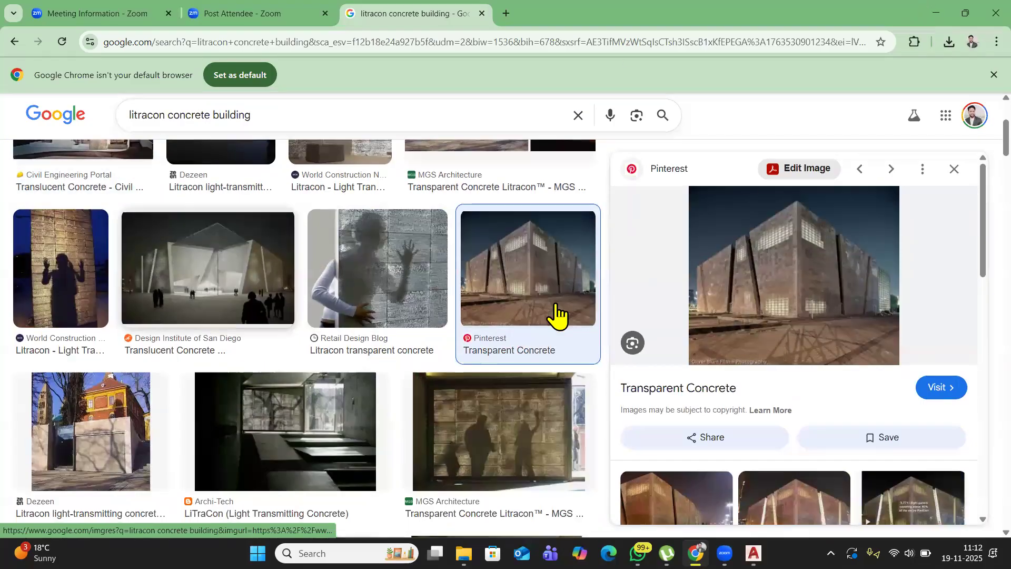
scroll(557, 315, down, 3)
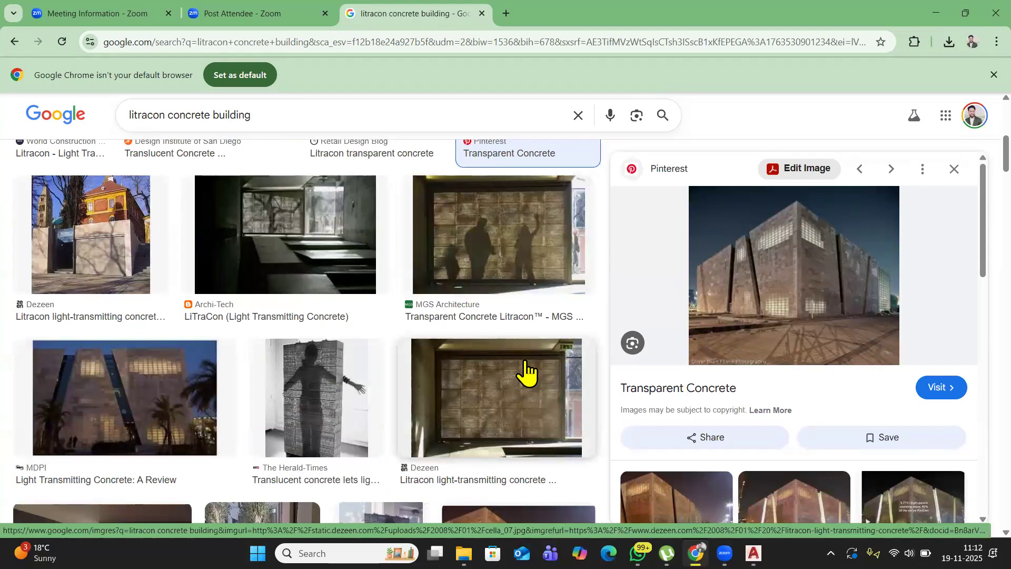
Look through further building results and preview the Made-in-China translucent wall and the Trendir light-transmitting concrete image.
scroll(269, 346, down, 3)
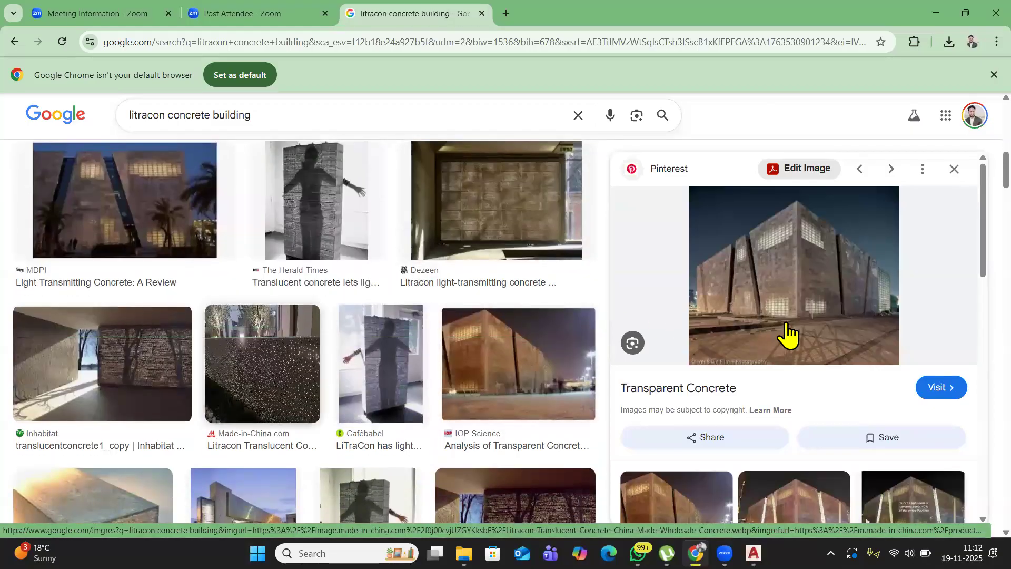
key(Return)
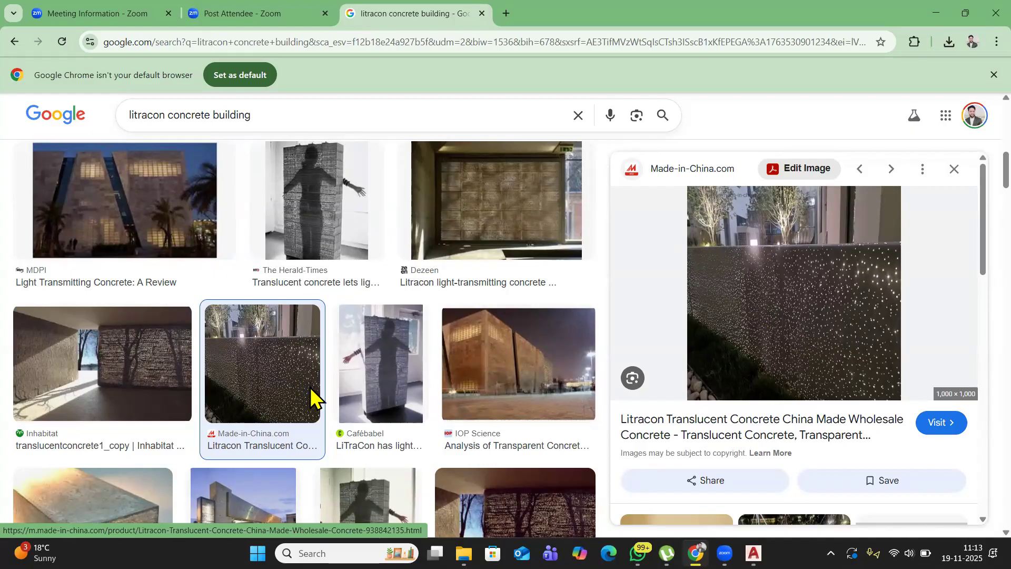
scroll(310, 390, down, 2)
scroll(509, 271, down, 3)
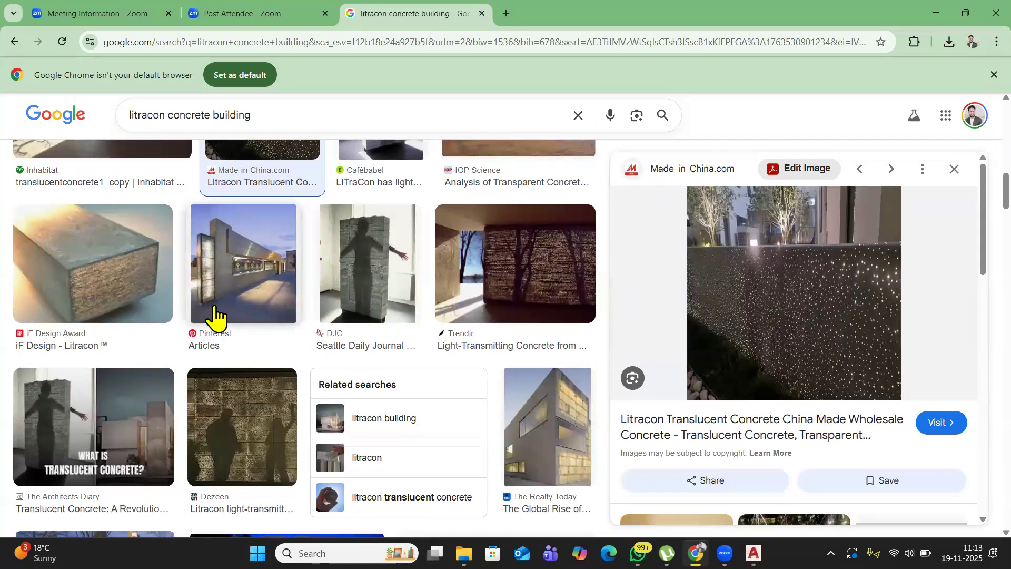
click(509, 272)
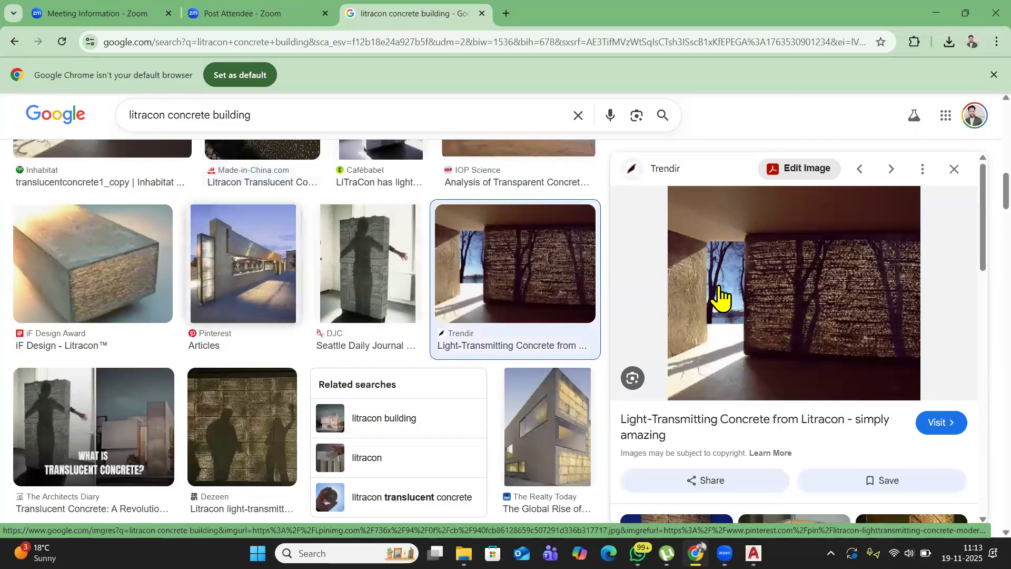
Return to the beginning of the image results and preview the Civil Engineering Portal "Translucent Concrete" building.
scroll(74, 282, up, 6)
scroll(769, 353, up, 3)
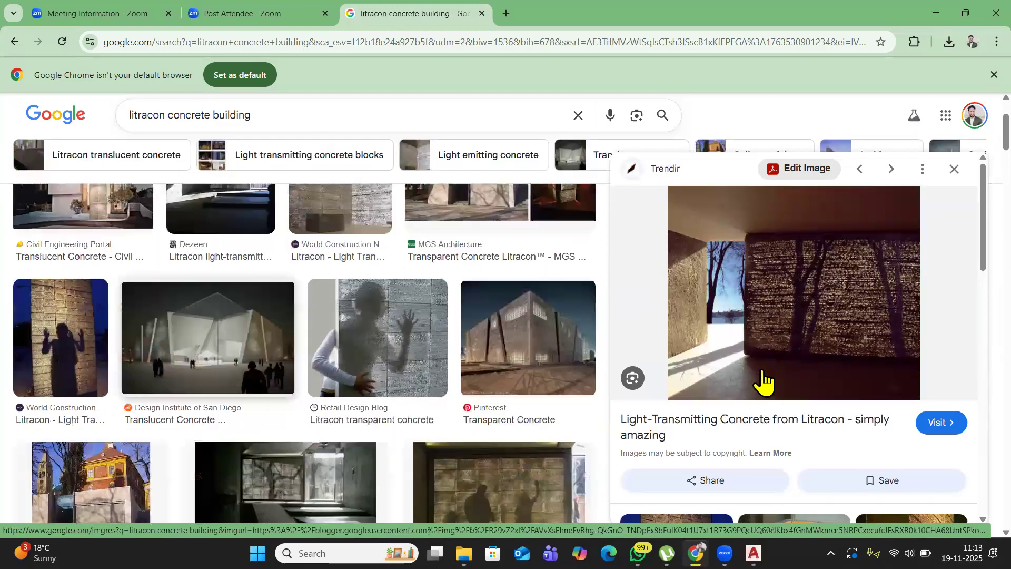
scroll(757, 360, up, 2)
key(Home)
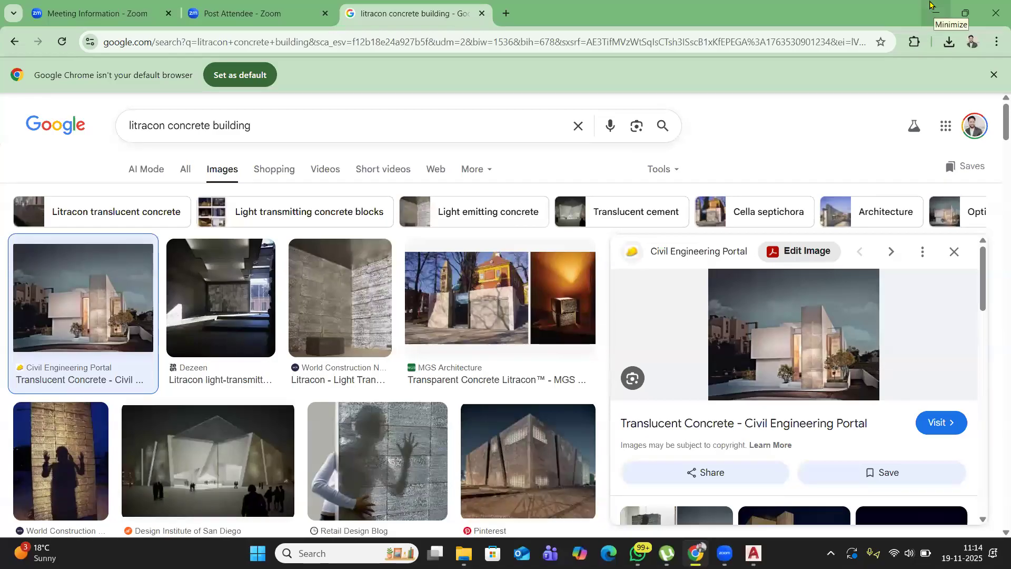
Refine the image search to "litracon concrete building optical fiber".
scroll(270, 312, down, 3)
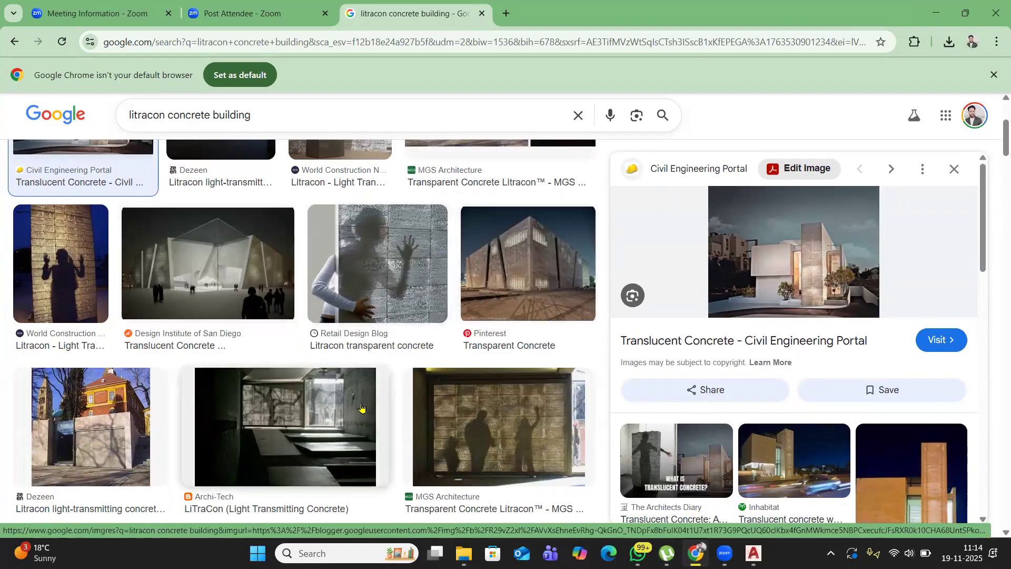
scroll(288, 117, down, 2)
click(287, 117)
text(opt)
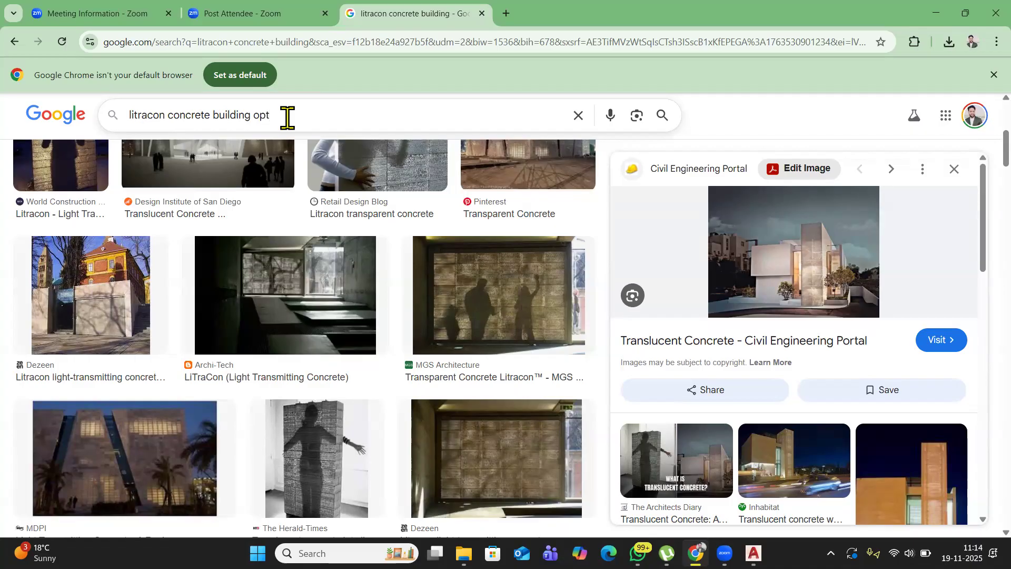
text(ical fiber)
key(Return)
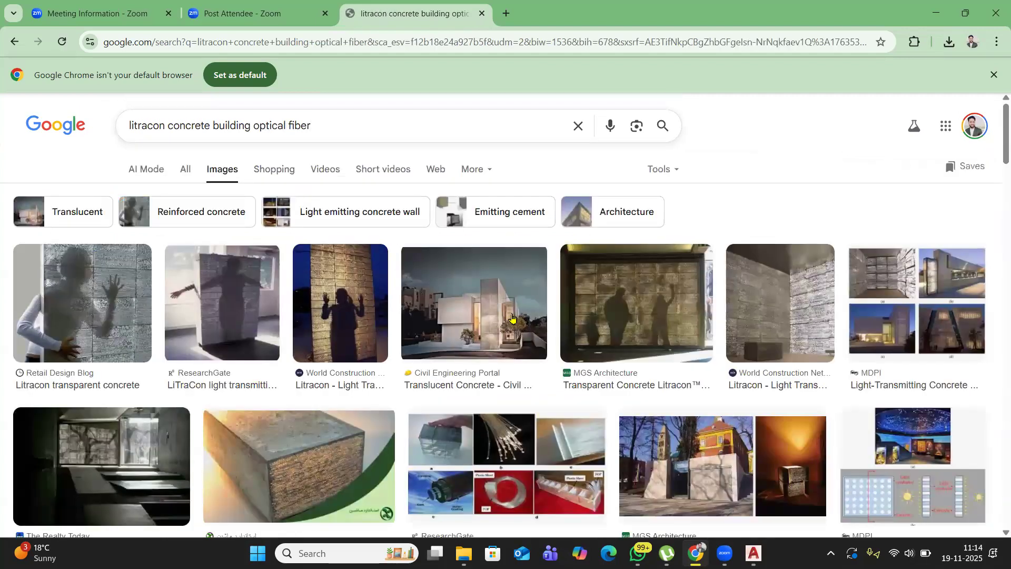
Browse the optical fiber results and preview the ResearchGate "Litracon blocks" diagram and the "LitraCon - Litracon Classic" fibre picture.
scroll(790, 226, down, 2)
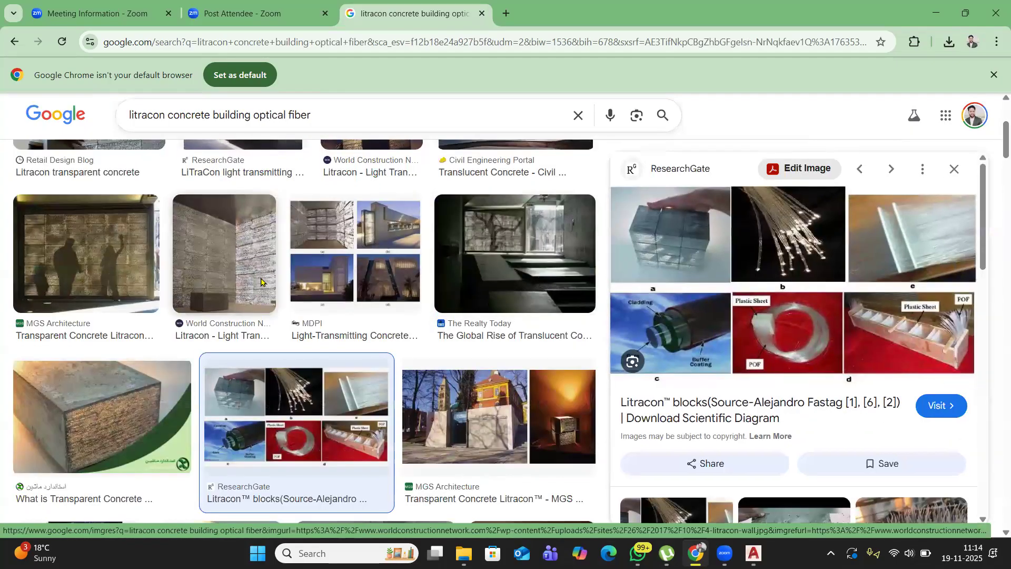
scroll(272, 298, down, 5)
scroll(79, 332, down, 5)
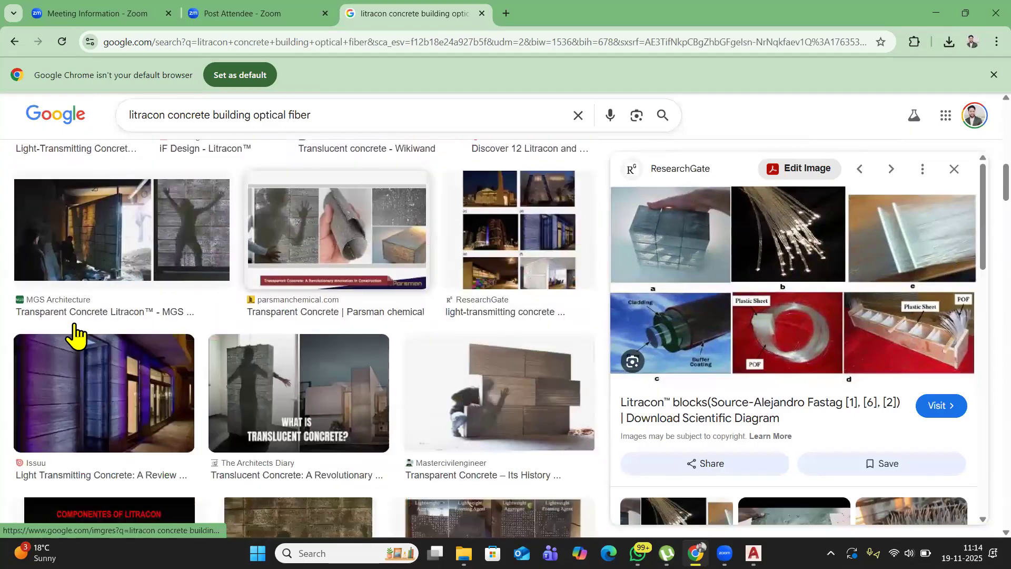
scroll(87, 329, down, 4)
scroll(90, 326, up, 4)
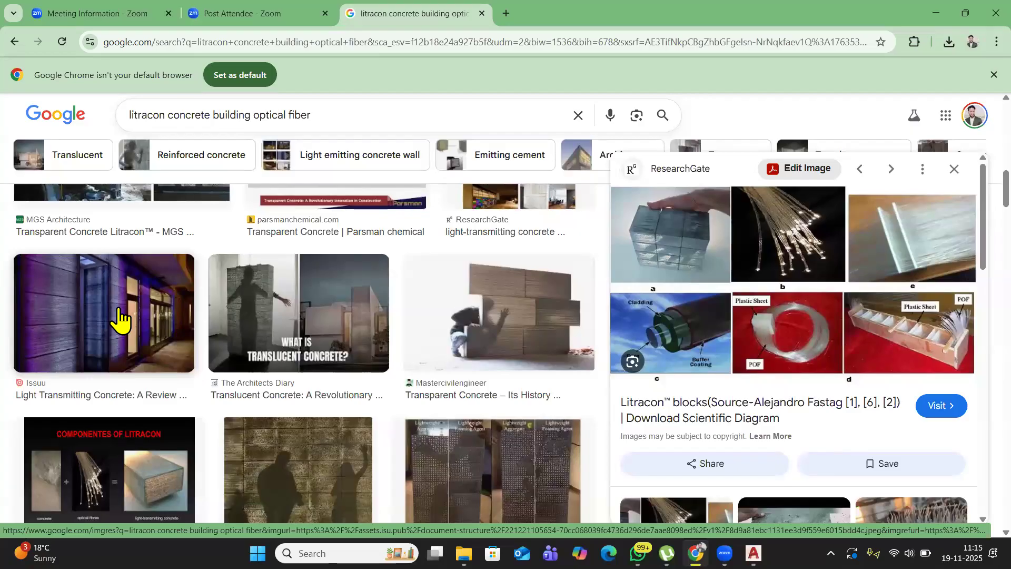
scroll(246, 389, down, 2)
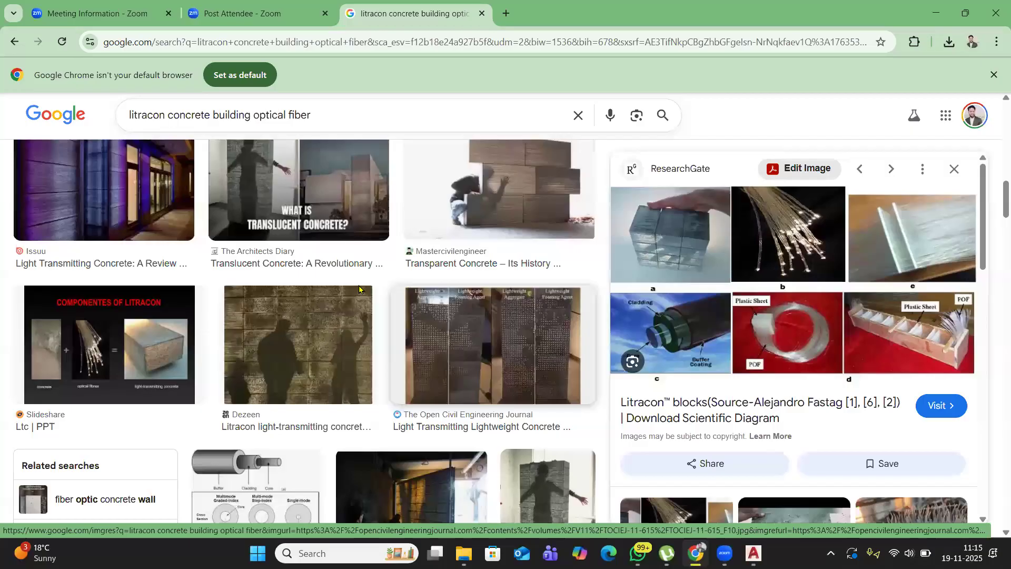
scroll(360, 295, down, 3)
scroll(390, 316, down, 3)
click(92, 276)
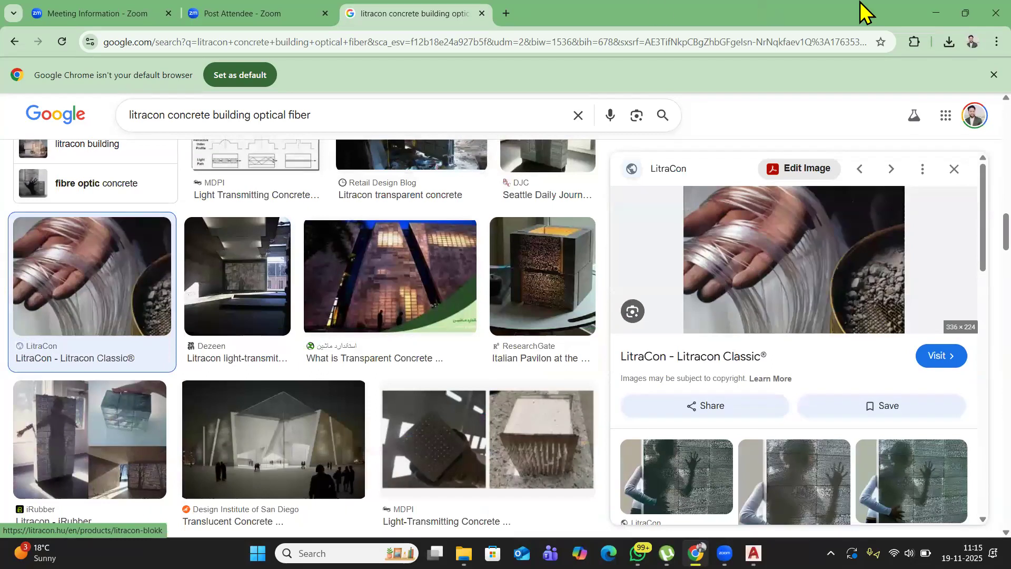
Switch to AutoCAD, set the Top view and draw a tall, narrow rectangle to the left of the half-cylinder.
click(938, 13)
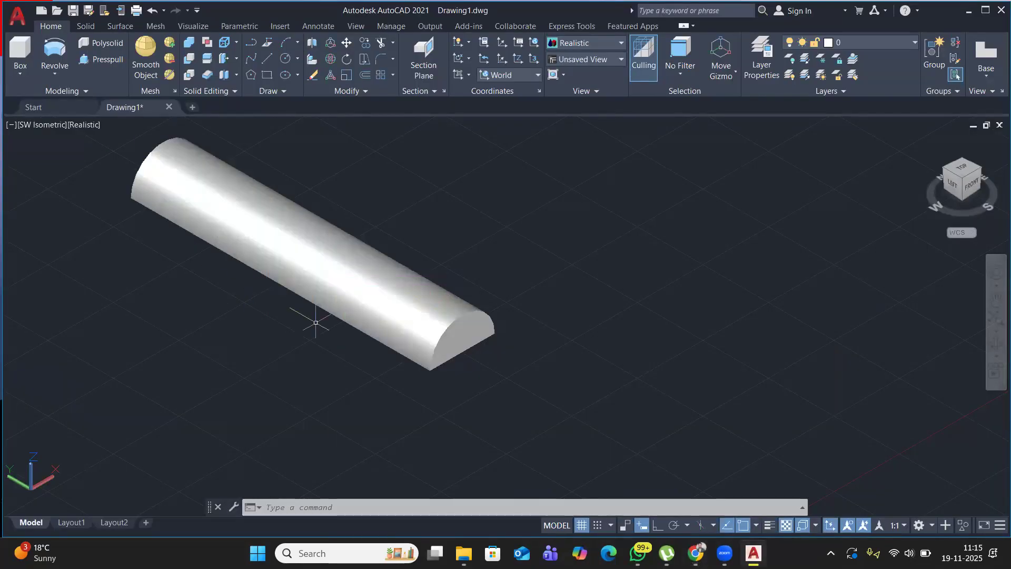
click(42, 125)
click(63, 158)
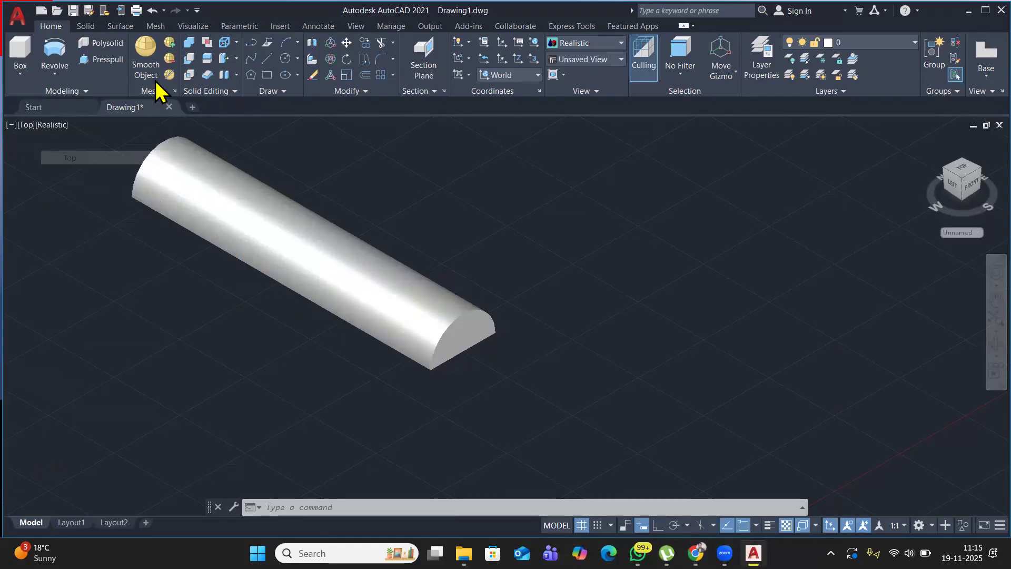
click(267, 75)
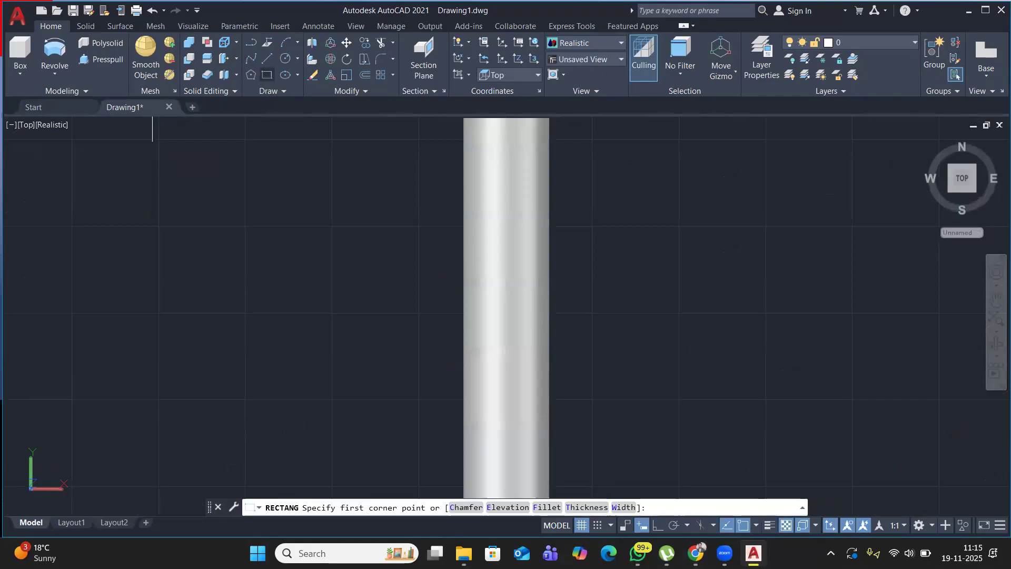
click(288, 165)
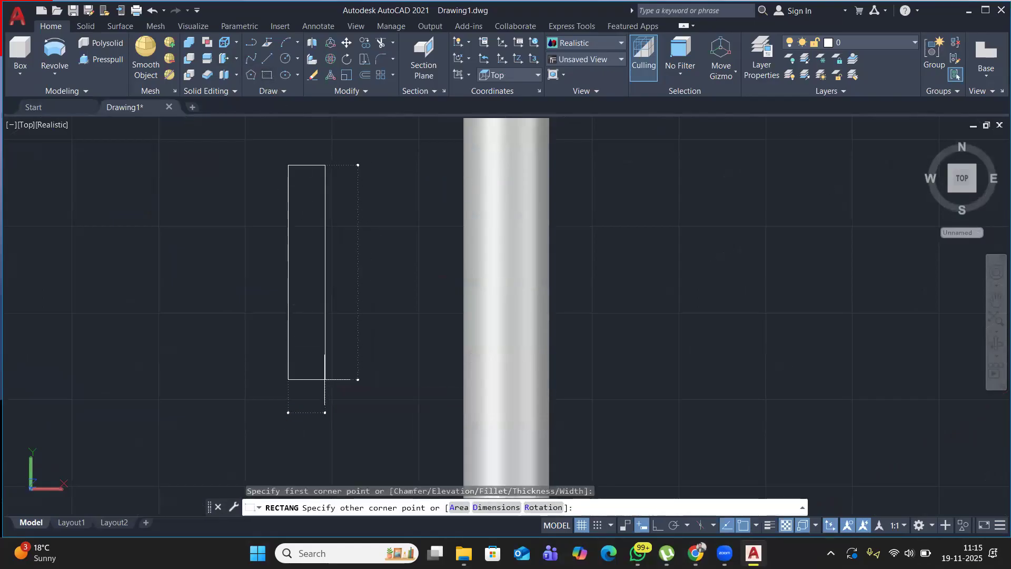
click(325, 379)
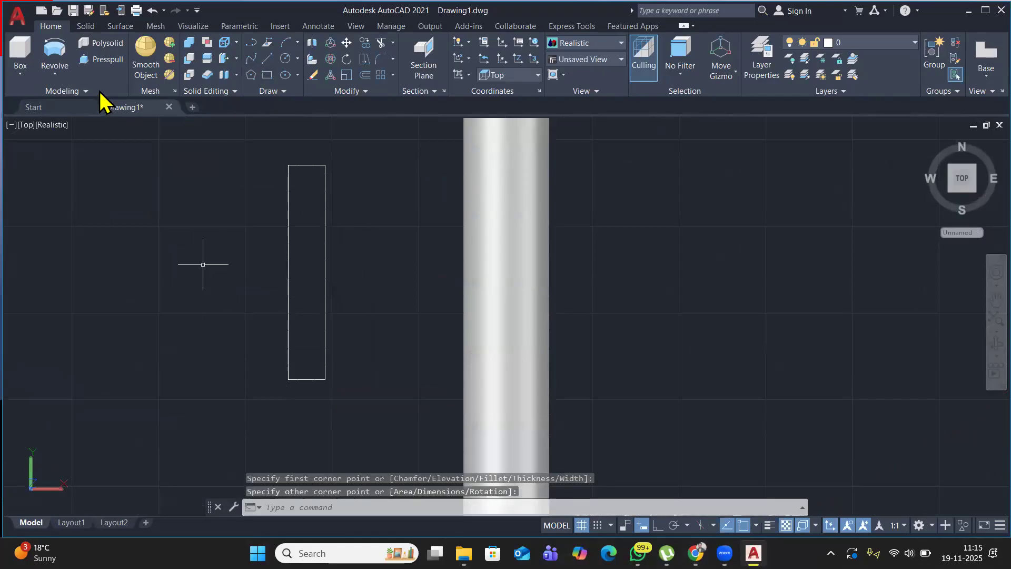
Revolve the new rectangle 360 degrees about its left long edge into a full solid cylinder.
click(320, 136)
click(219, 291)
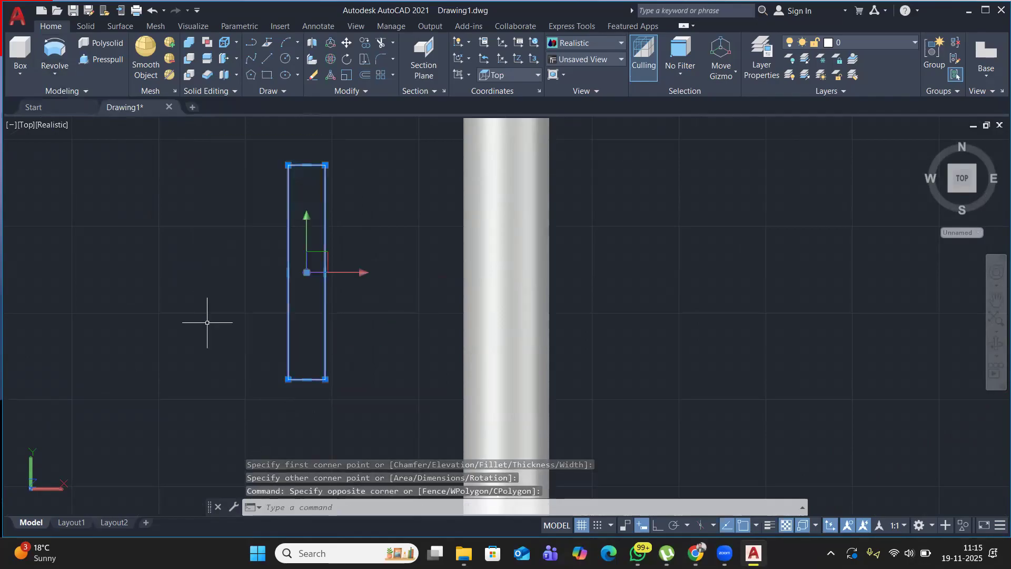
click(55, 58)
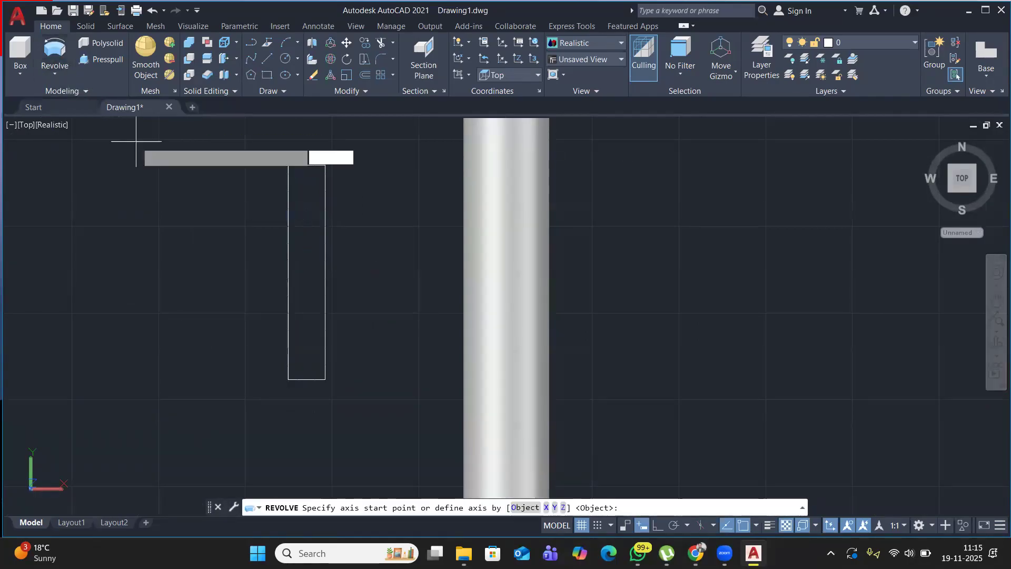
click(288, 165)
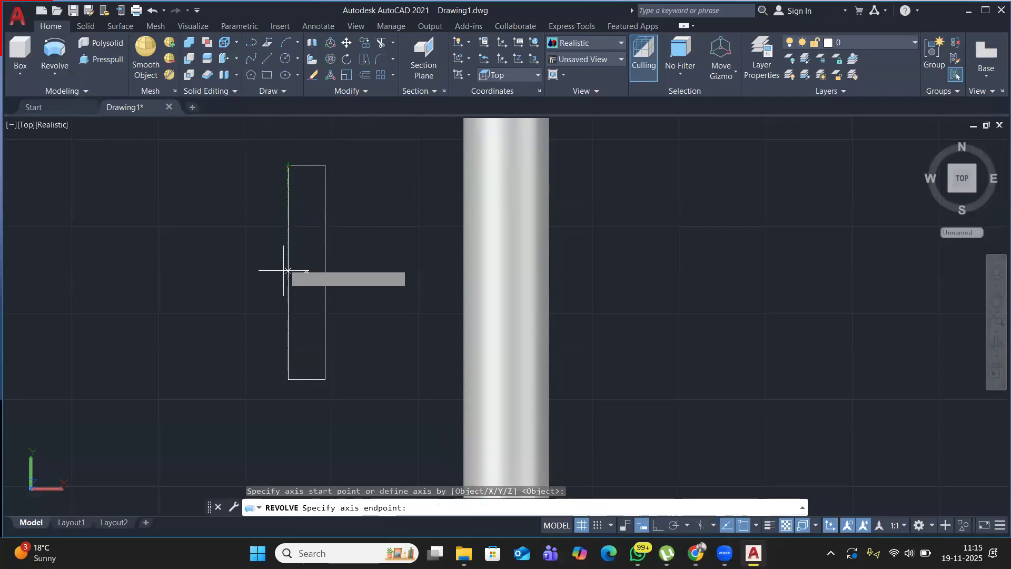
click(290, 427)
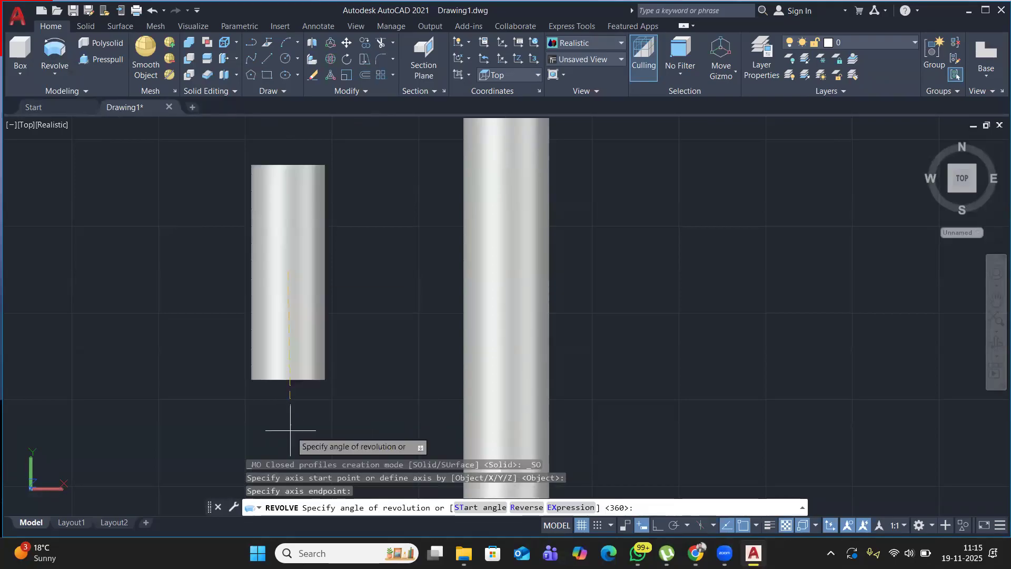
key(Return)
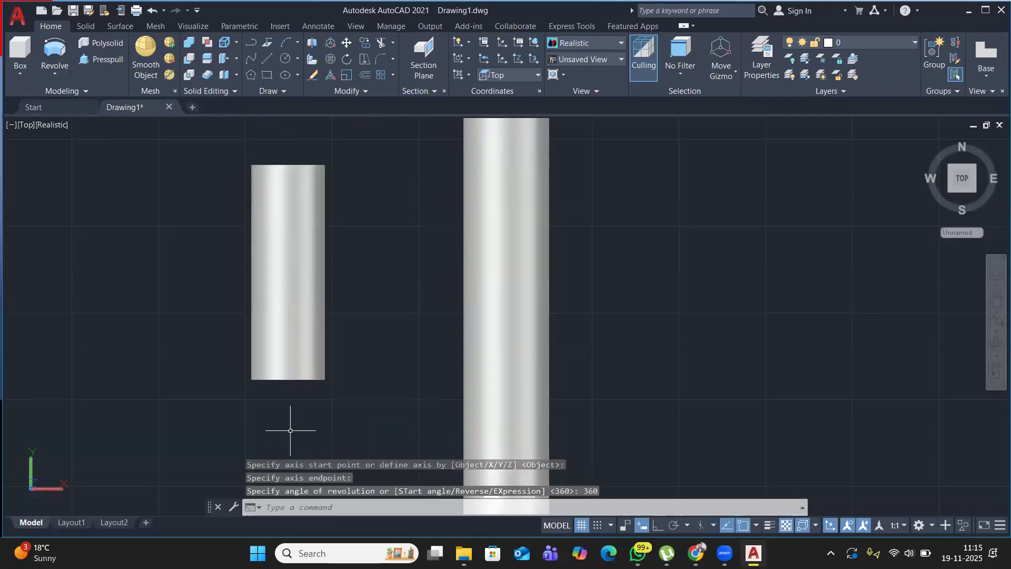
In the SW Isometric view, use Presspull on the full cylinder's front end face to shorten it, then lengthen it beyond its original end.
click(26, 125)
click(85, 238)
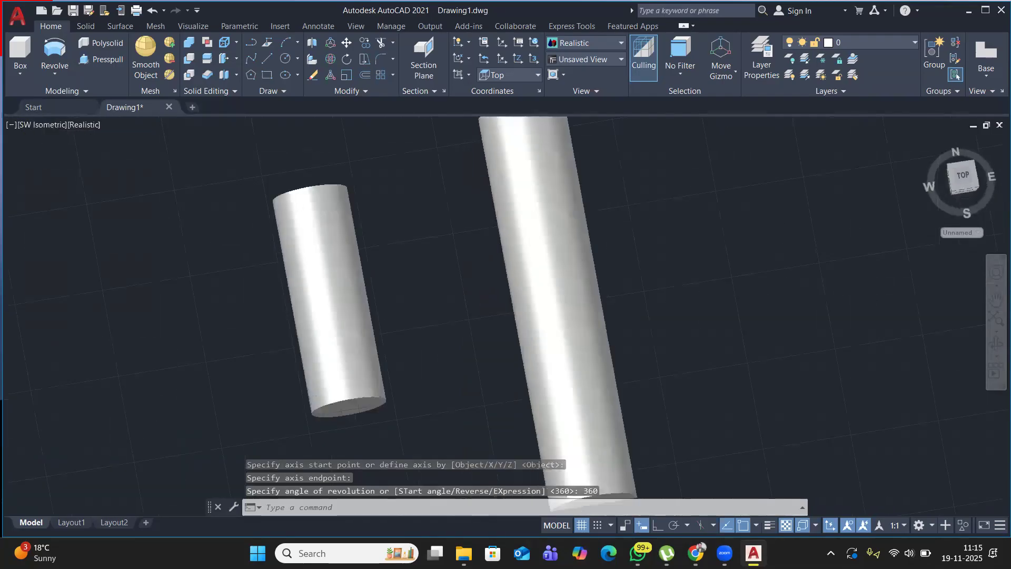
middle_drag(174, 309, 144, 241)
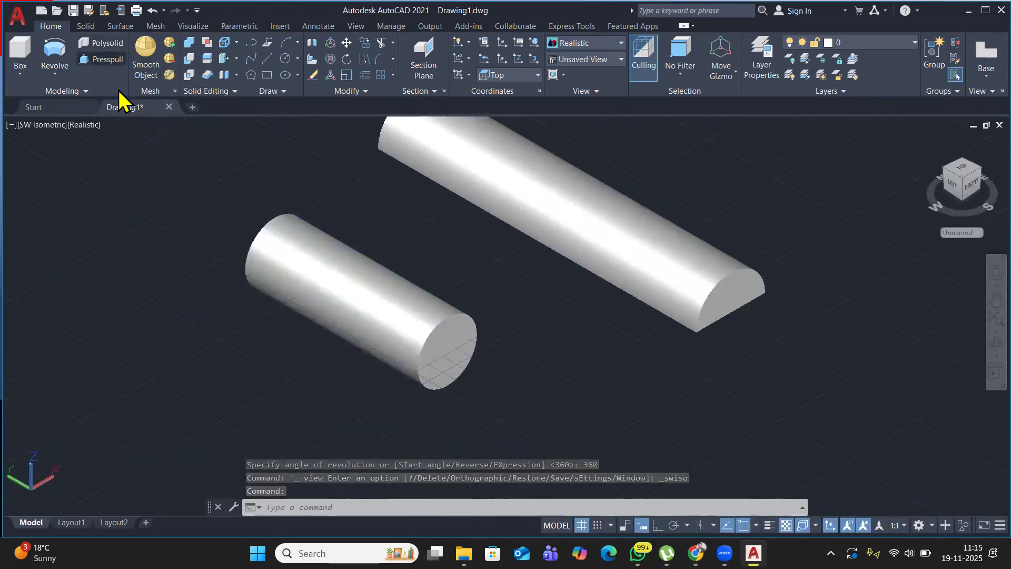
click(103, 59)
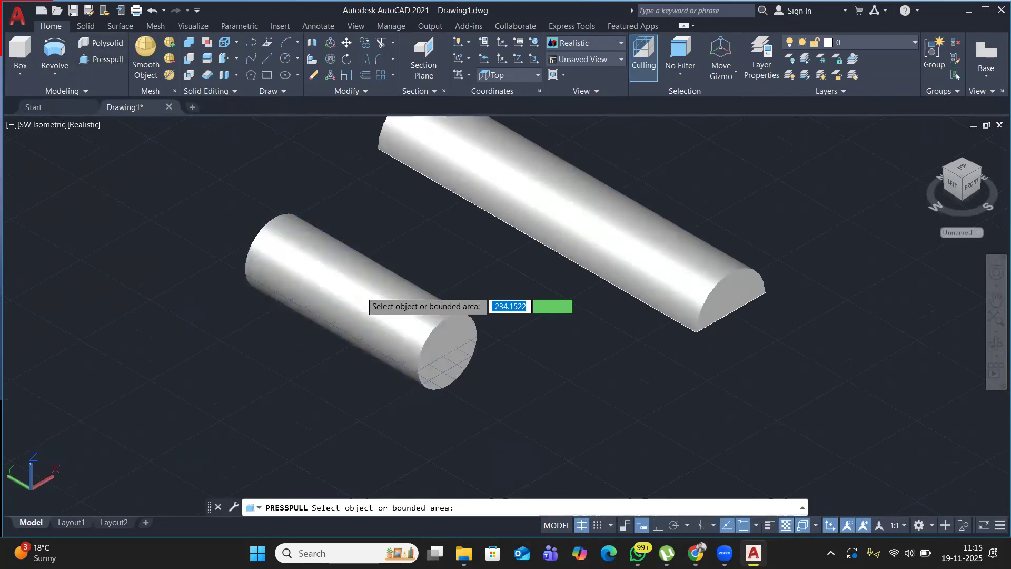
click(449, 345)
click(356, 297)
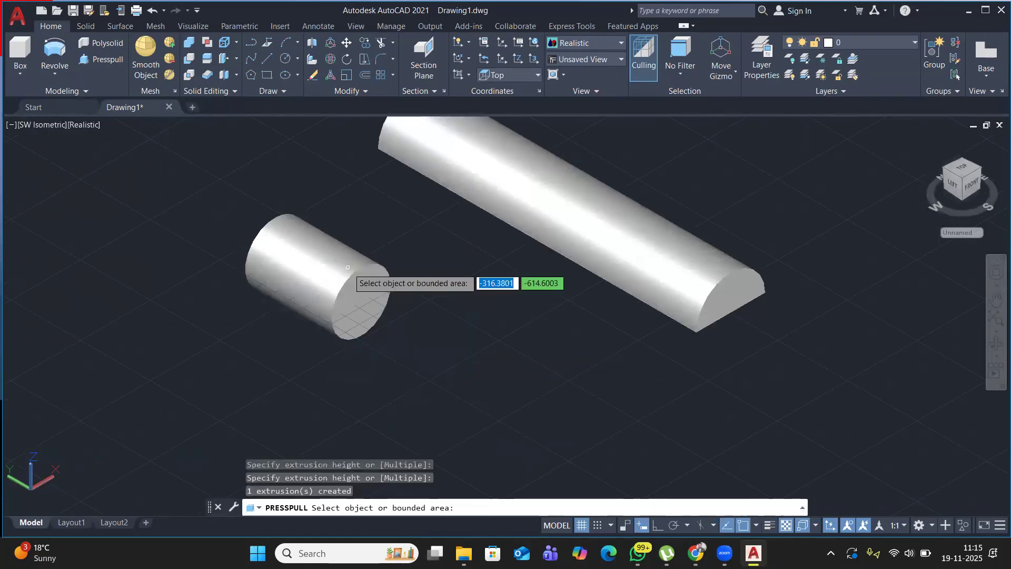
click(357, 297)
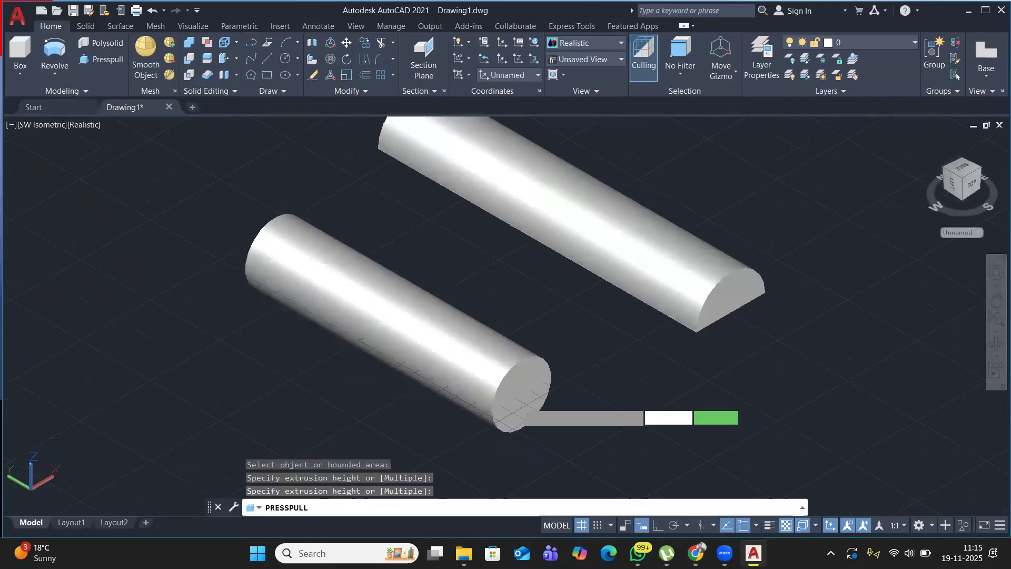
click(516, 402)
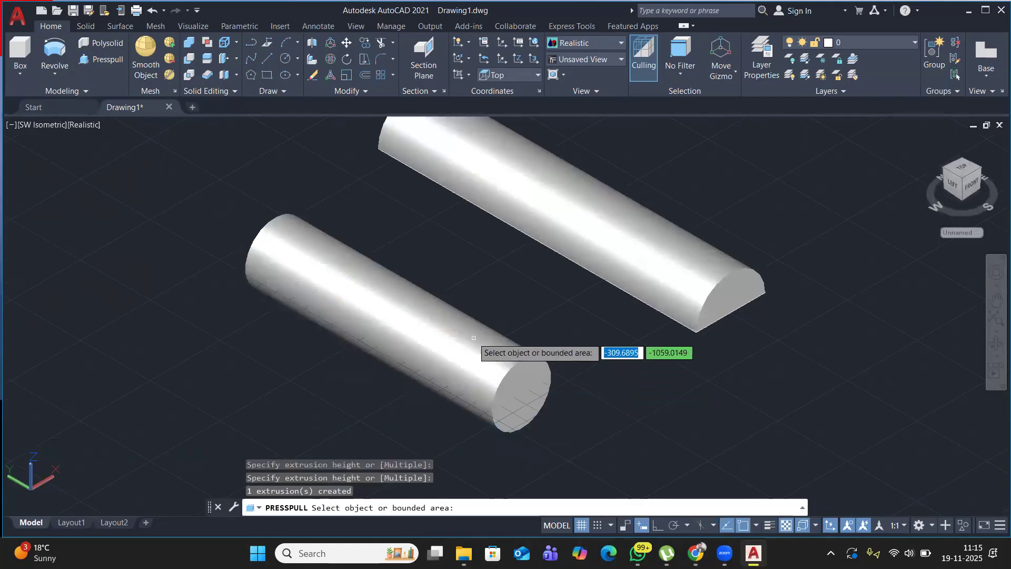
key(Return)
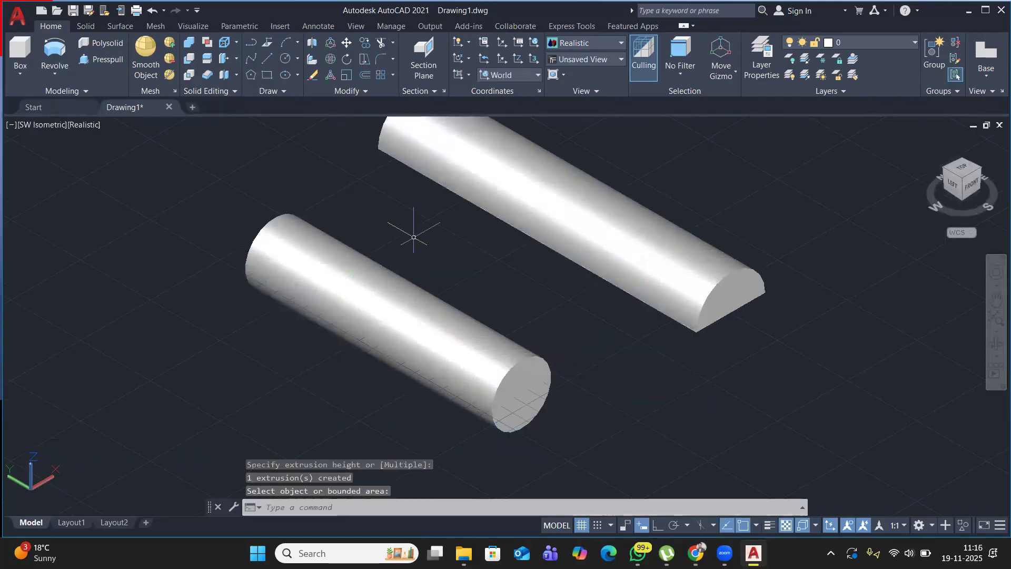
click(425, 250)
click(202, 320)
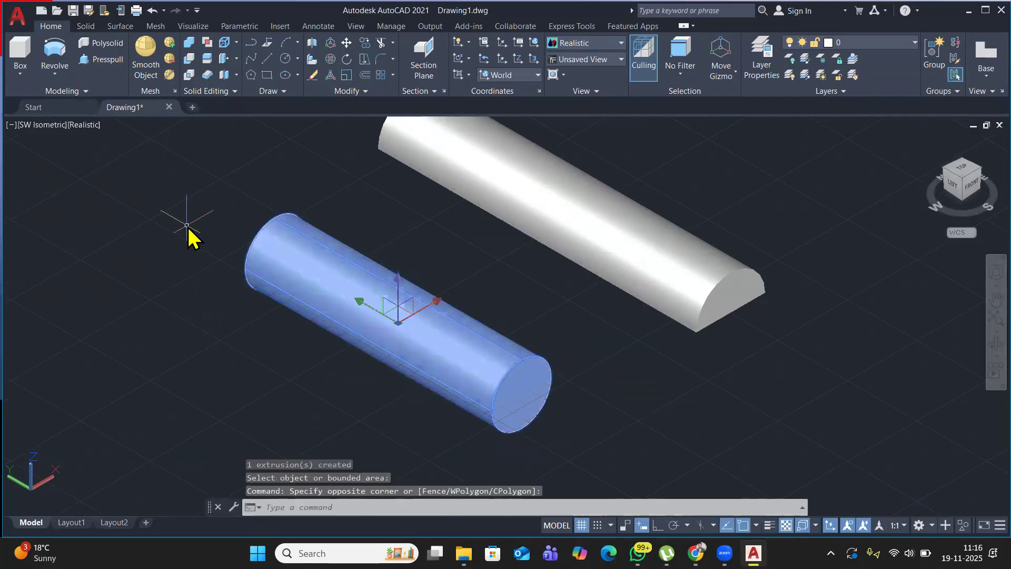
right_click(220, 293)
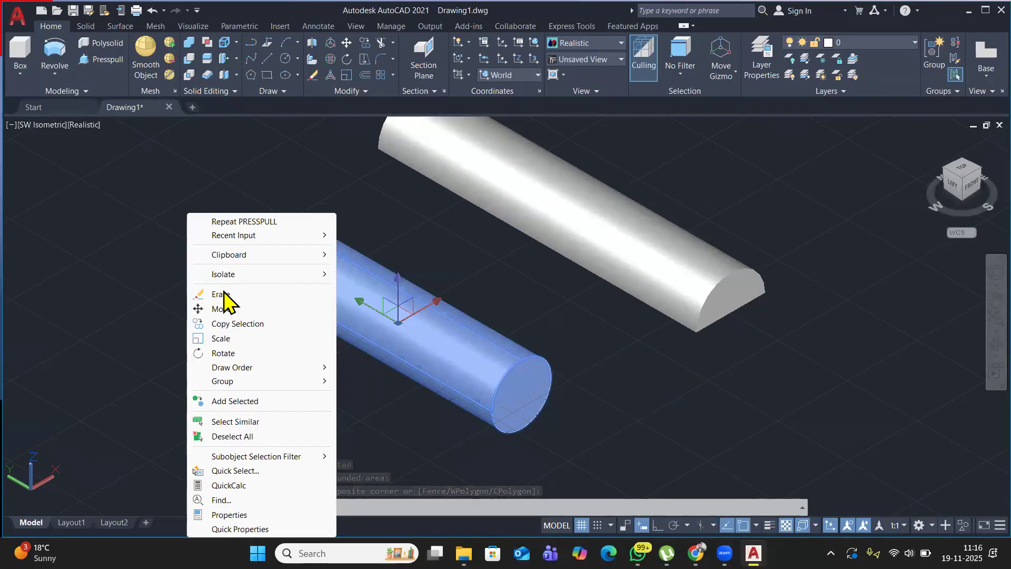
click(182, 469)
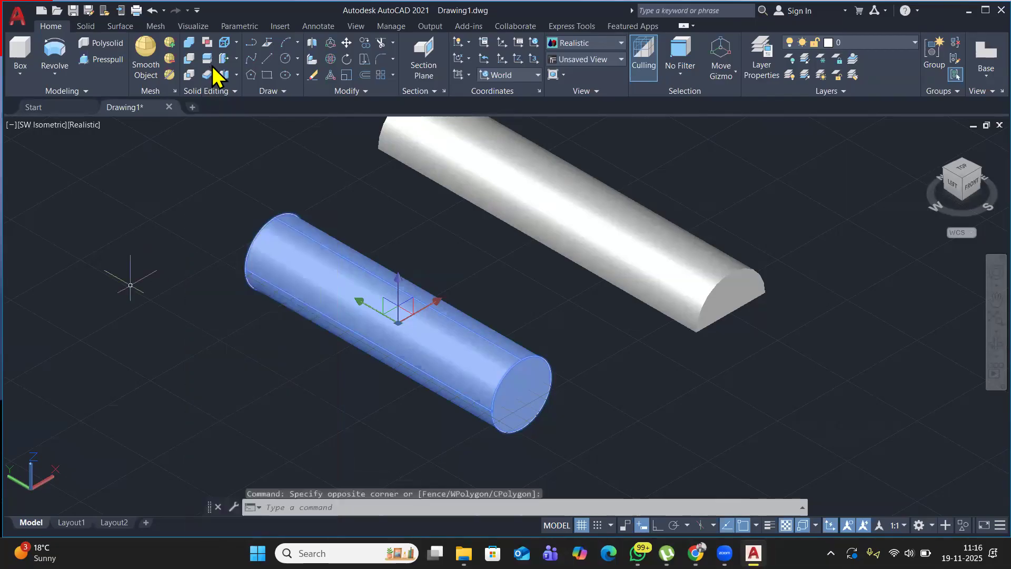
Draw a circle of radius 65 centred on the full cylinder's front end face.
click(285, 59)
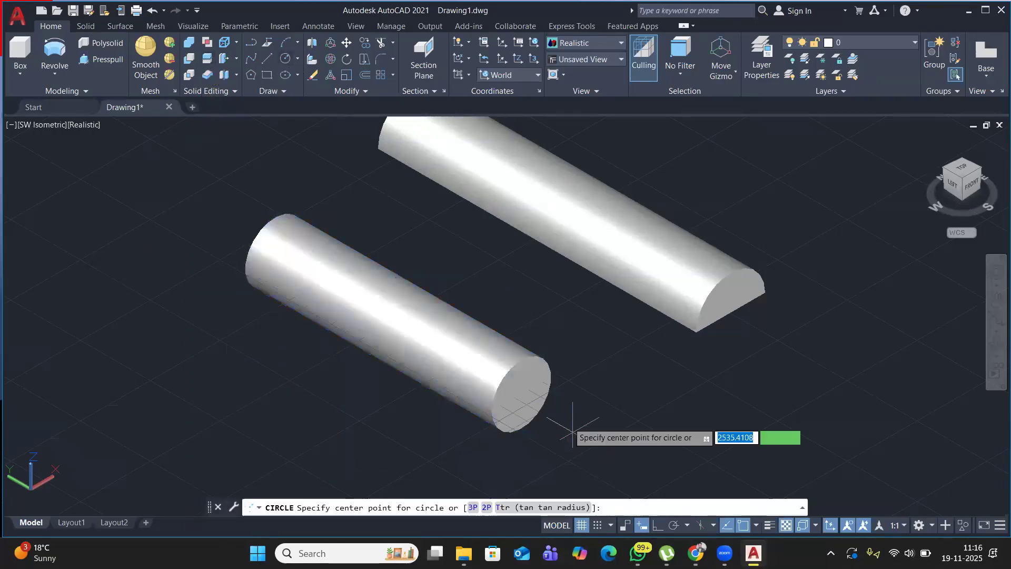
scroll(566, 416, up, 5)
click(477, 375)
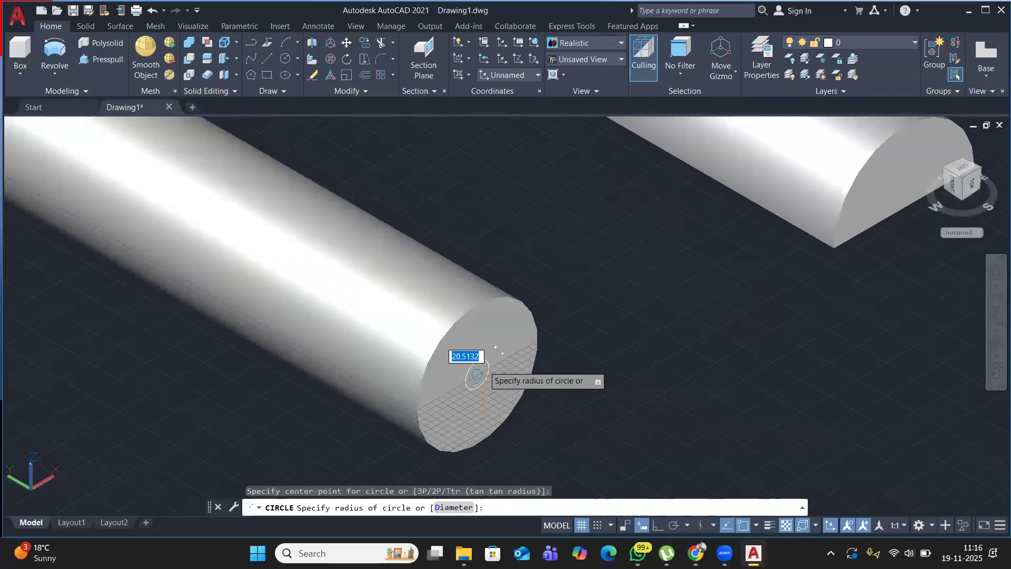
click(477, 375)
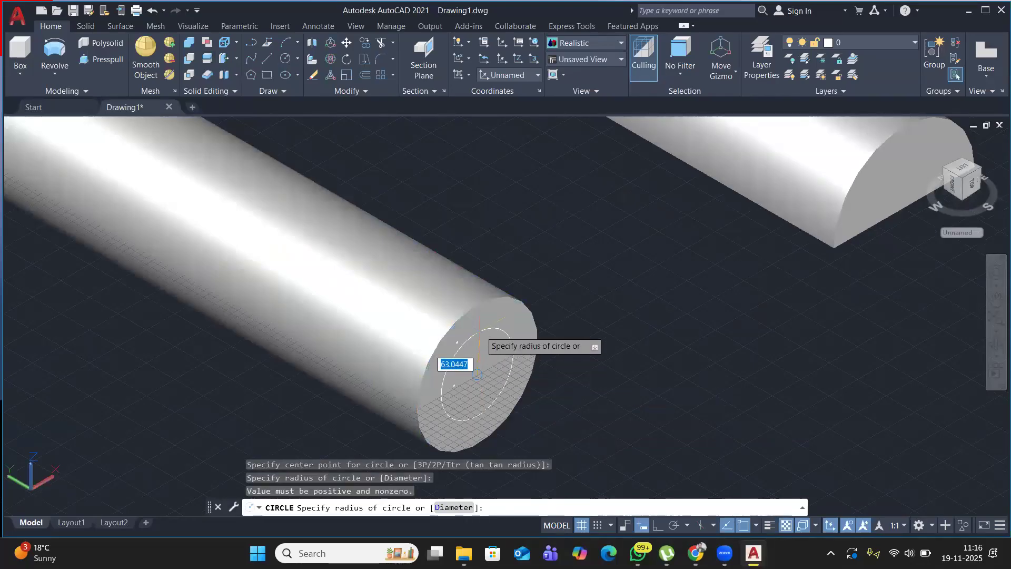
text(65)
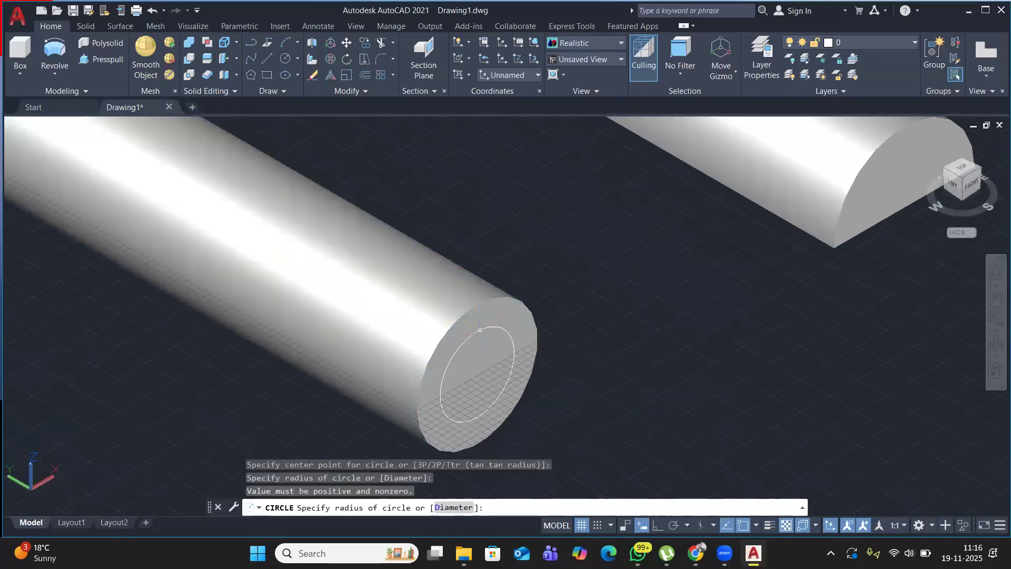
key(Return)
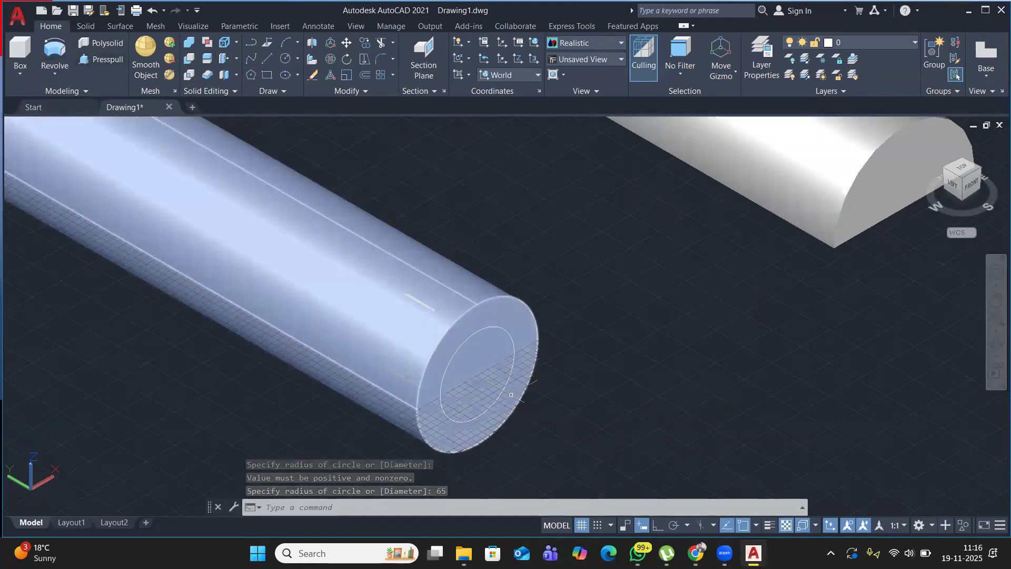
Presspull the circular area on the front end face back through the full cylinder to hollow it into a tube.
scroll(579, 275, down, 4)
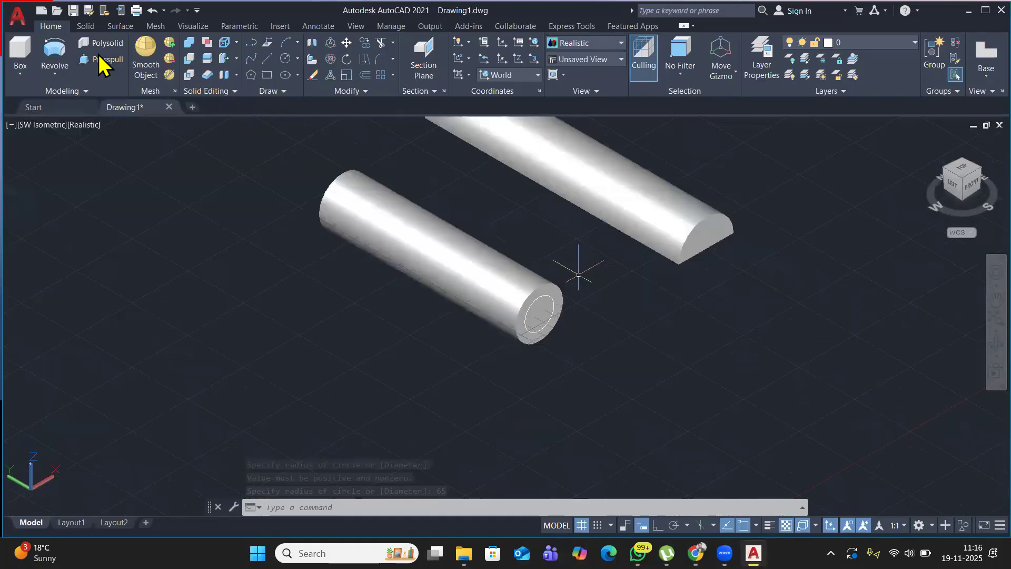
click(102, 59)
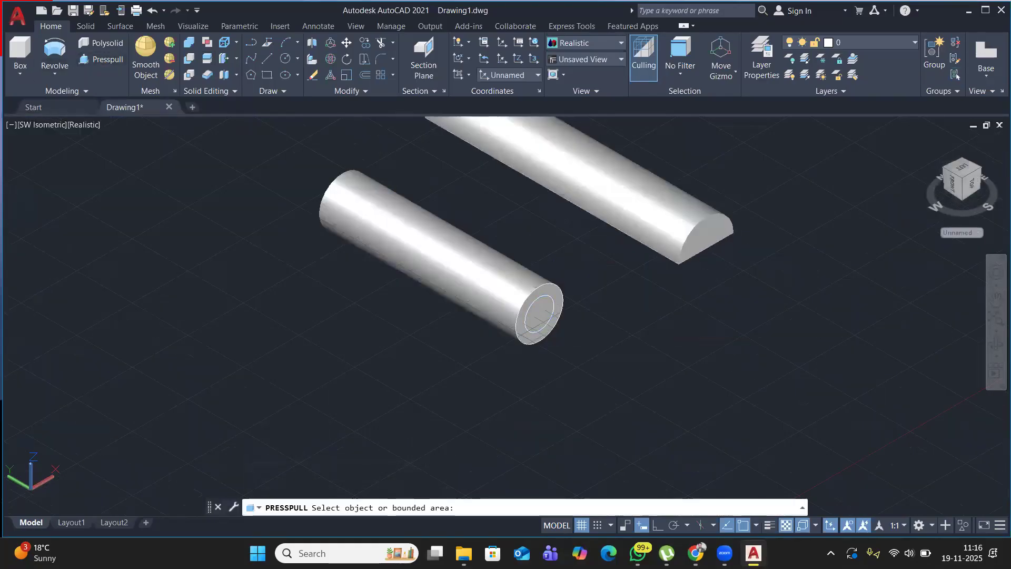
click(536, 311)
click(180, 160)
key(Return)
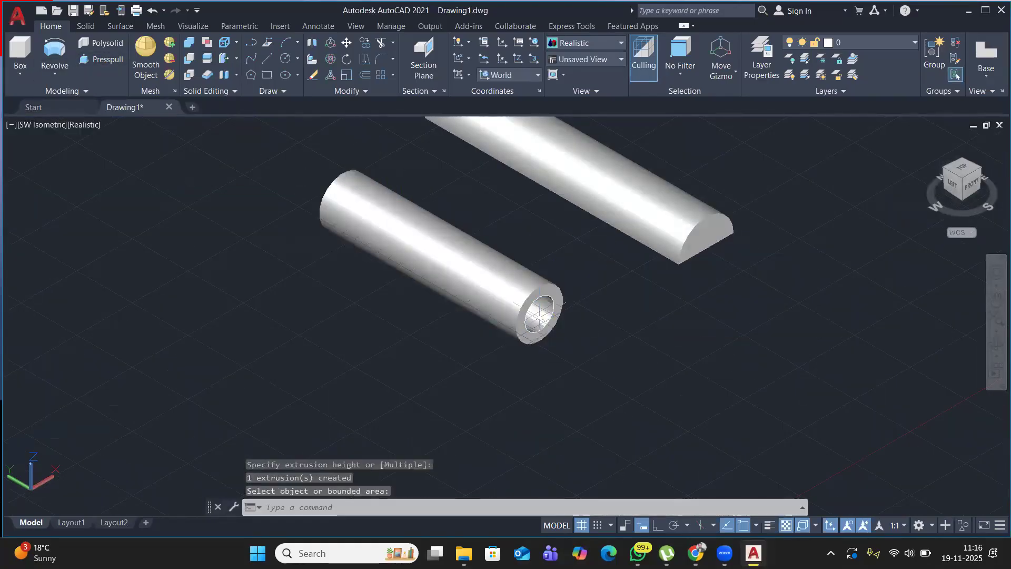
Orbit around to inspect the hollow cylinder, and erase it while keeping the circle and the half-cylinder.
shift+middle_drag(456, 243, 457, 242)
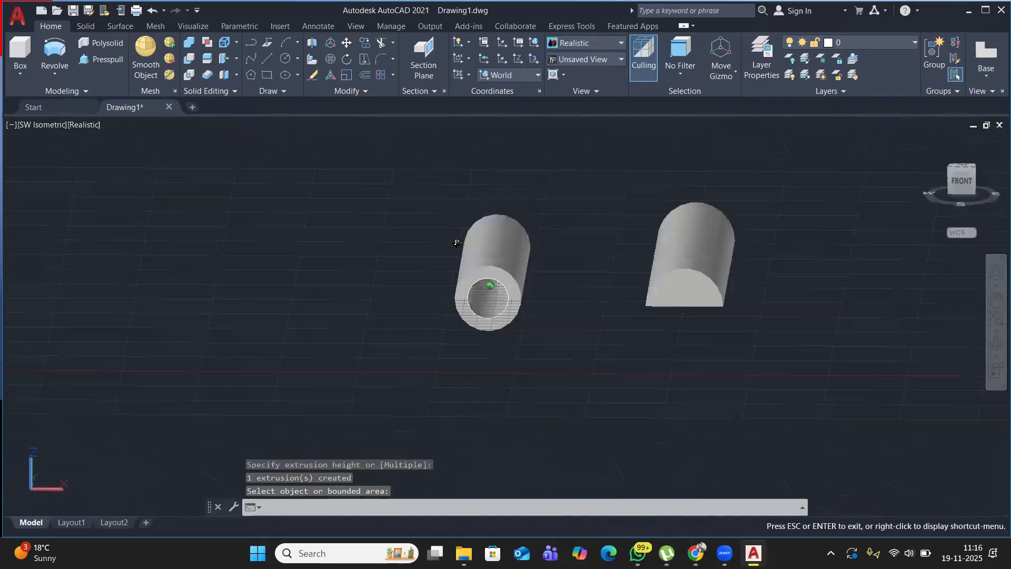
shift+middle_drag(546, 298, 369, 337)
click(316, 289)
click(217, 336)
right_click(143, 282)
click(150, 287)
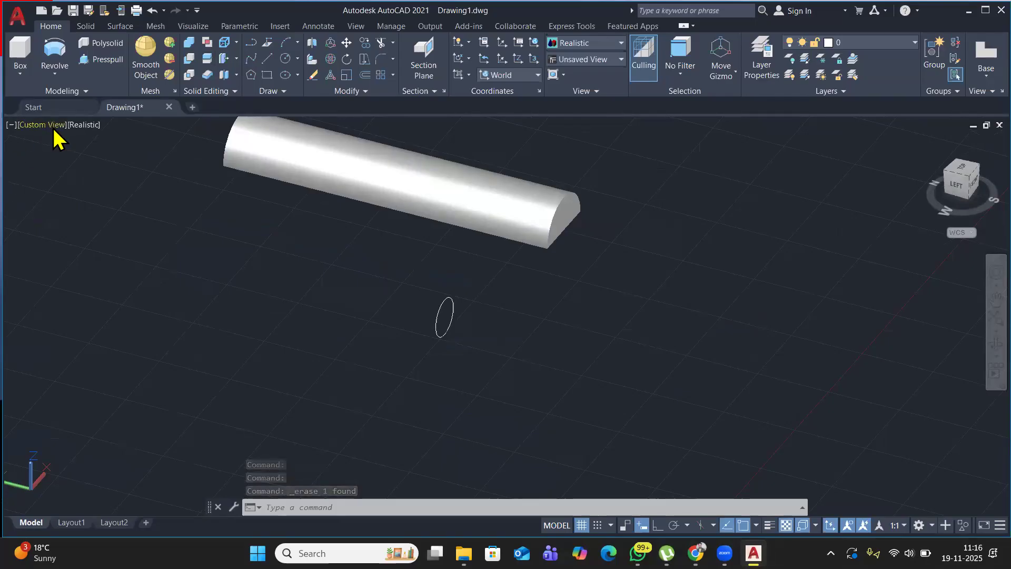
click(264, 60)
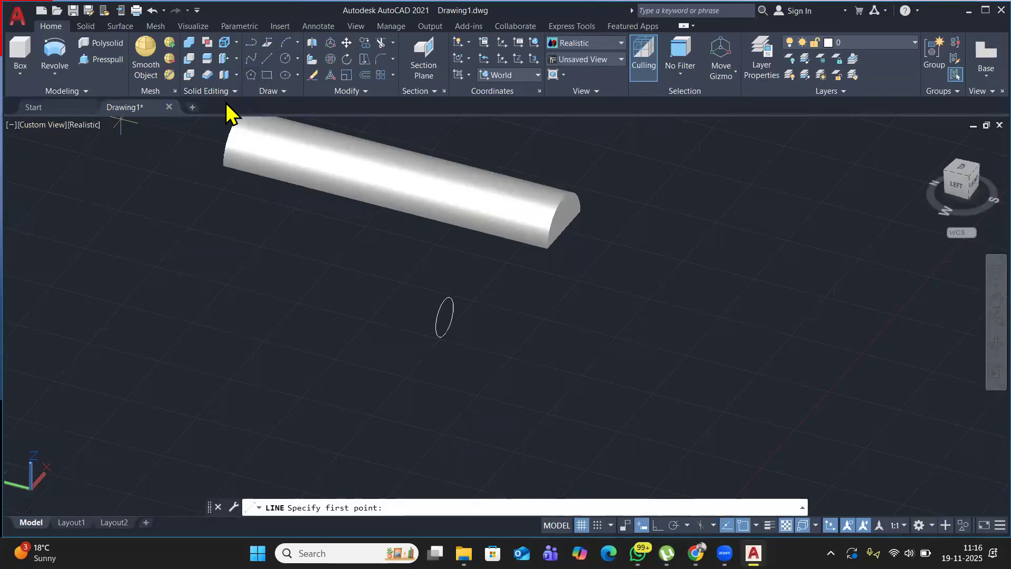
key(Escape)
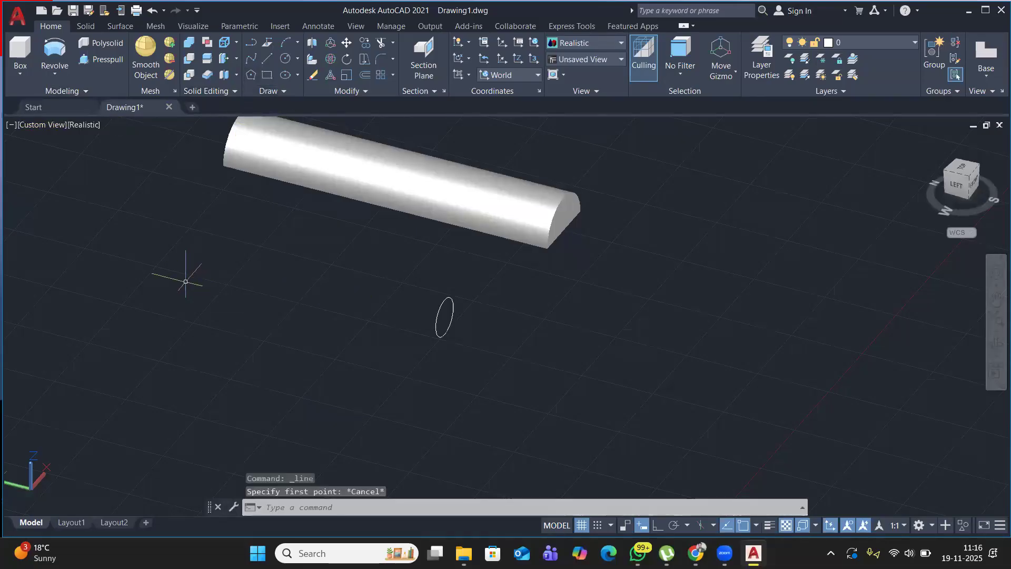
text(sp)
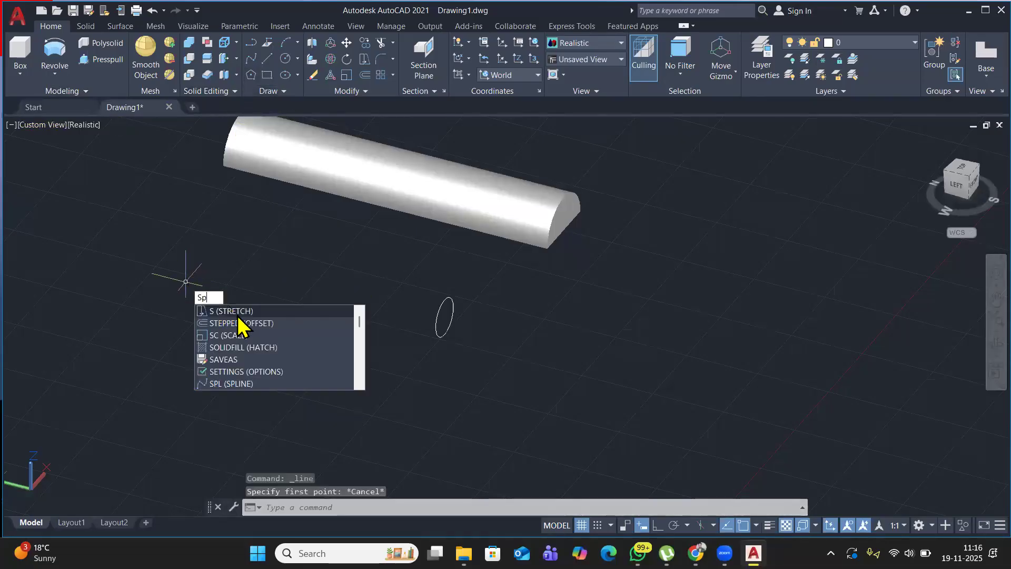
key(Escape)
text(sp)
key(Return)
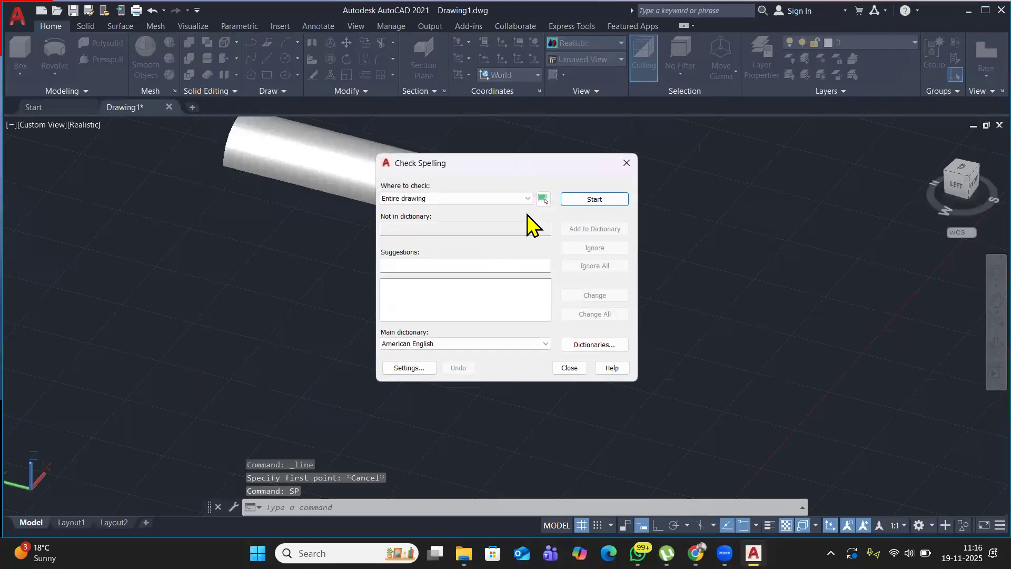
click(623, 164)
Draw a long wavy open spline through six fit points in front of the half-cylinder, passing around the leftover circle.
text(spl)
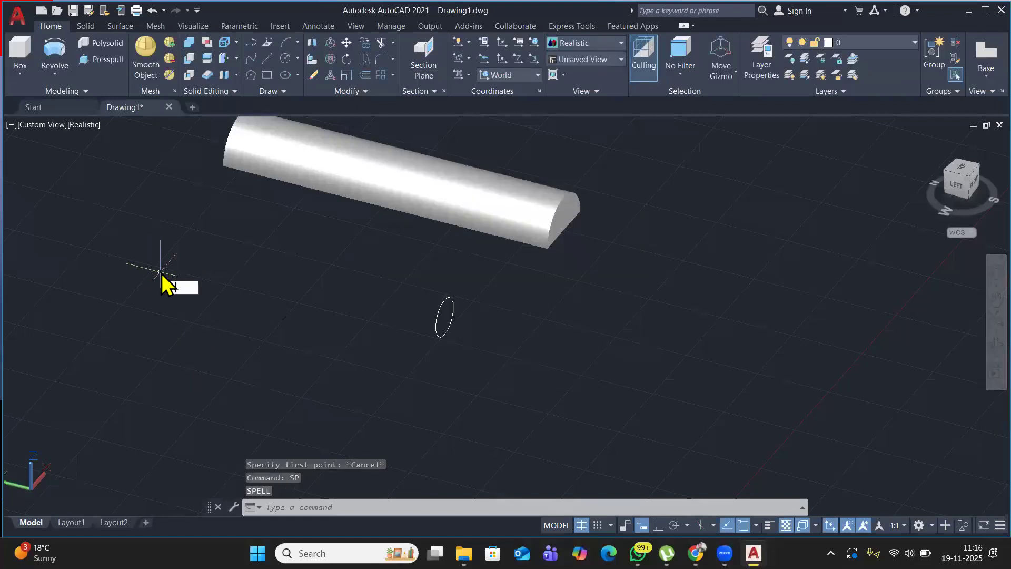
key(Return)
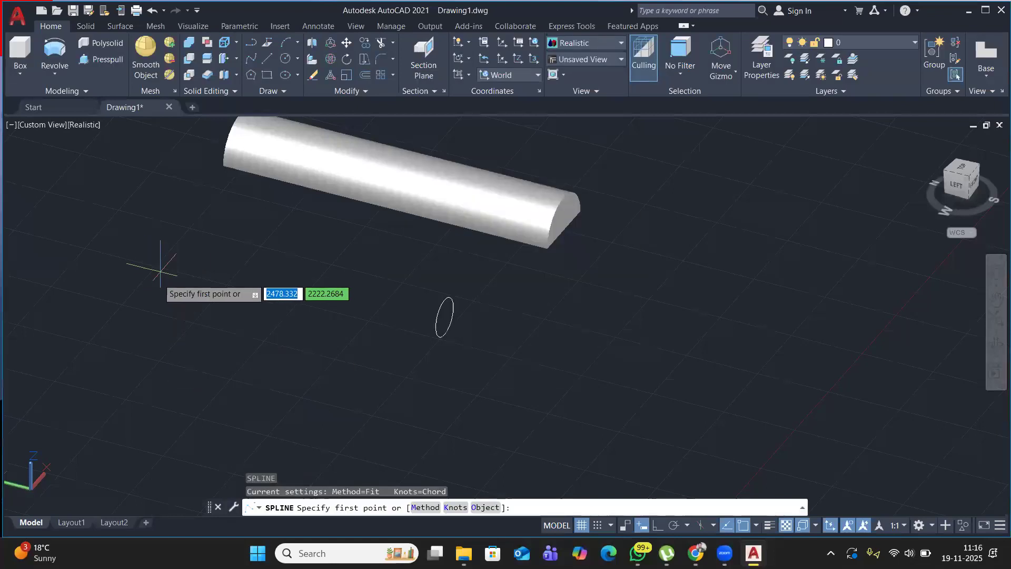
click(105, 309)
click(213, 227)
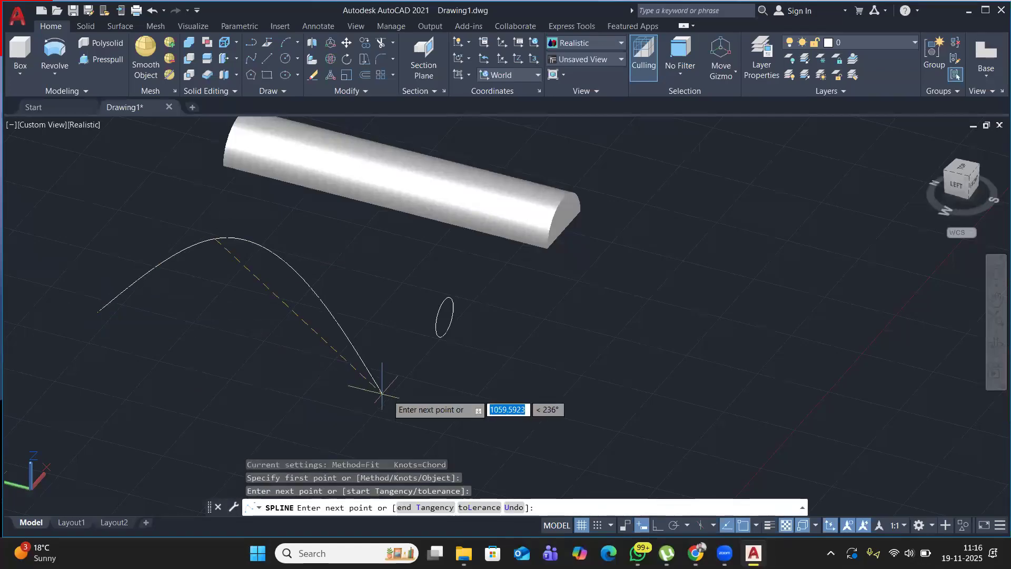
click(422, 396)
click(675, 298)
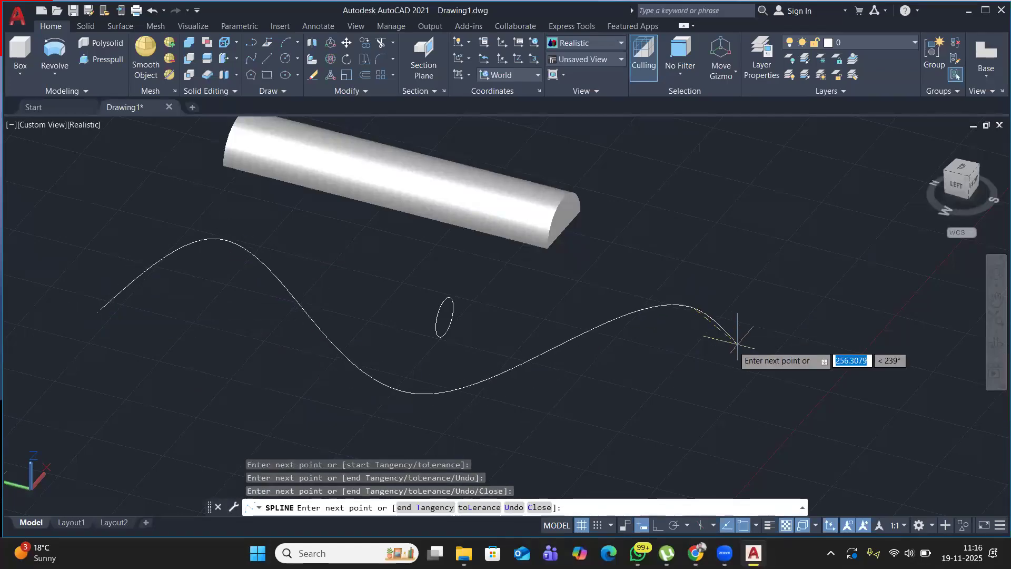
middle_drag(731, 348, 713, 348)
scroll(674, 384, down, 2)
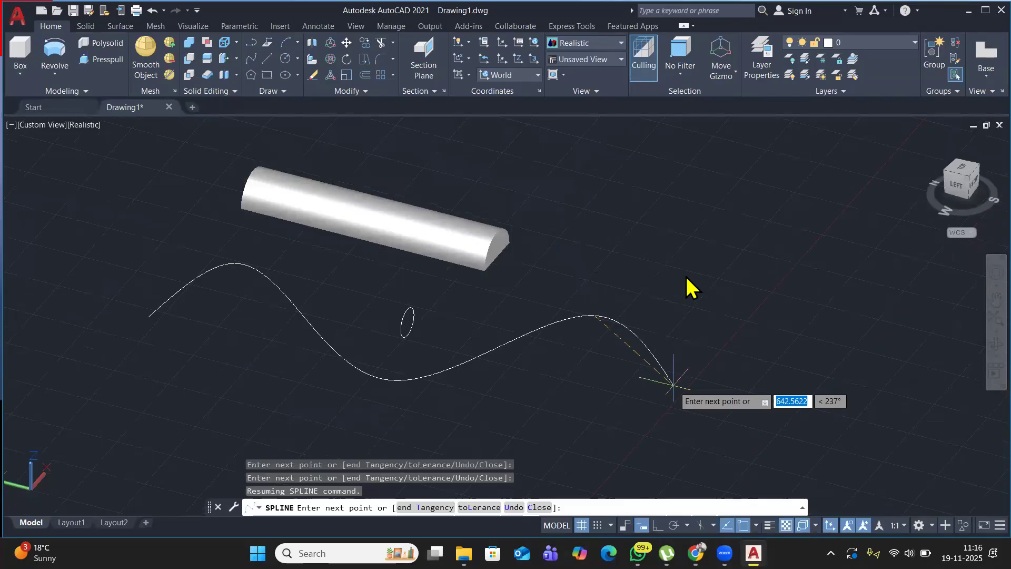
click(674, 385)
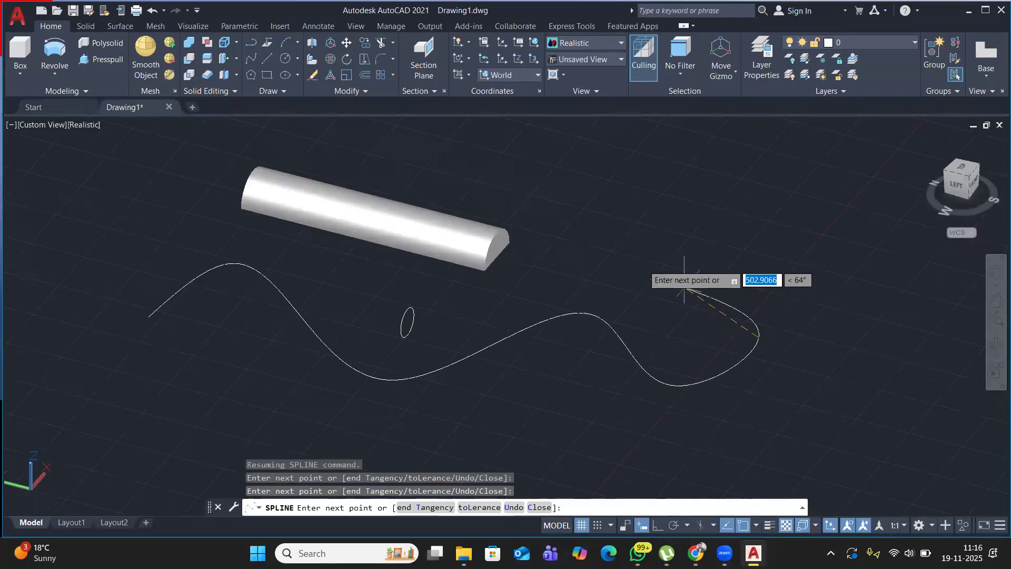
key(Return)
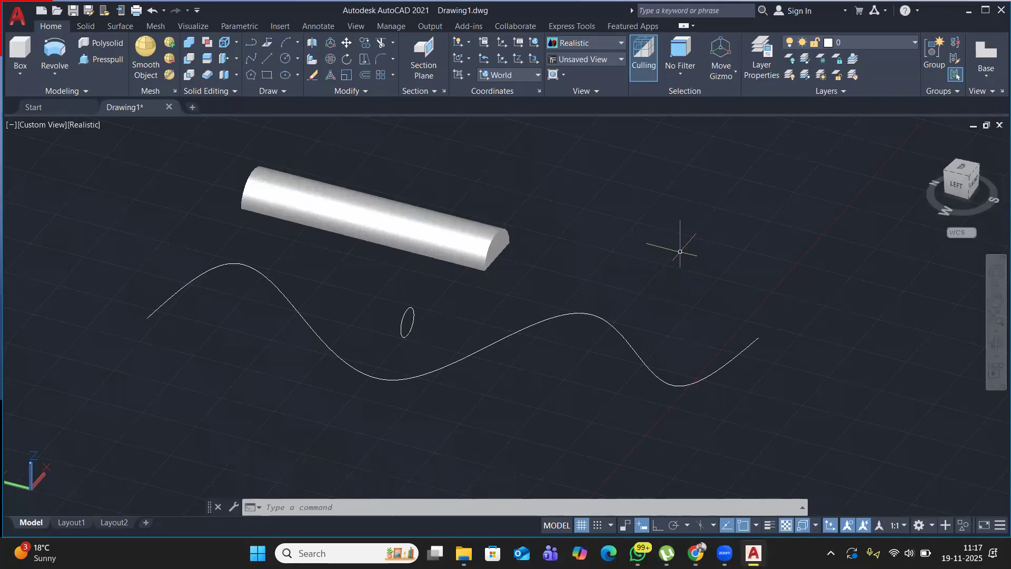
Try to sweep with both the upright circle and the spline selected as the objects to sweep.
click(56, 74)
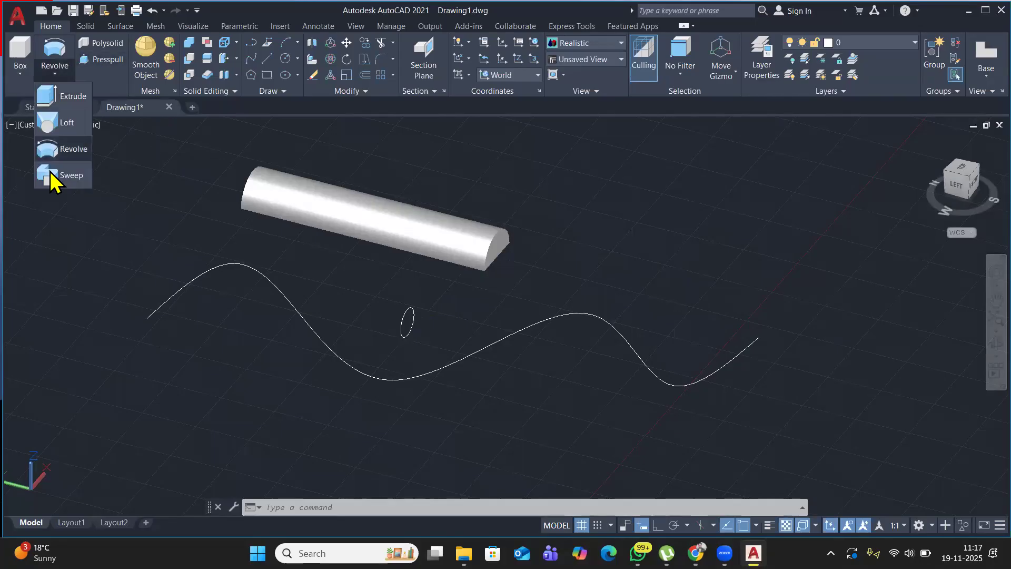
click(59, 176)
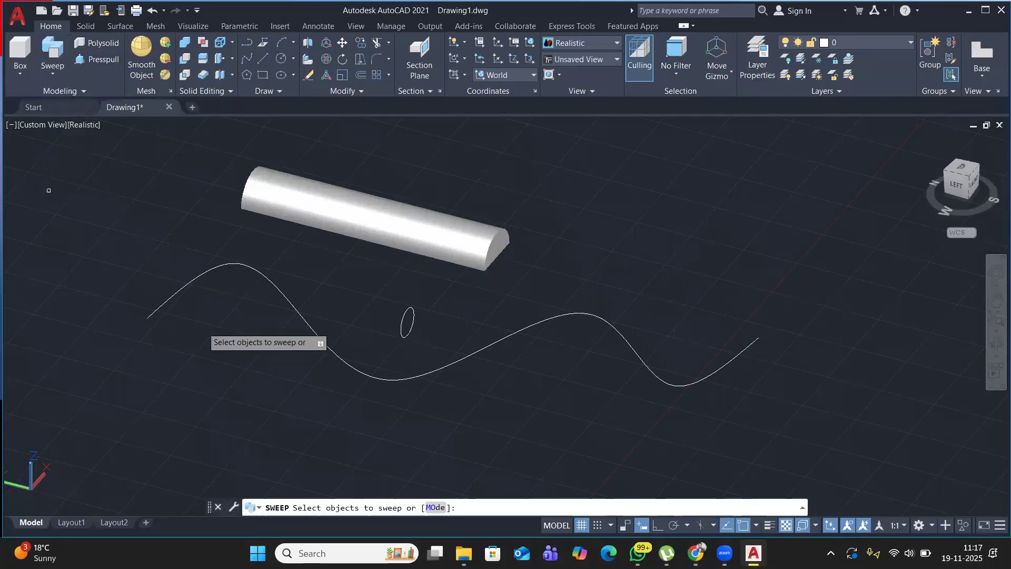
click(407, 312)
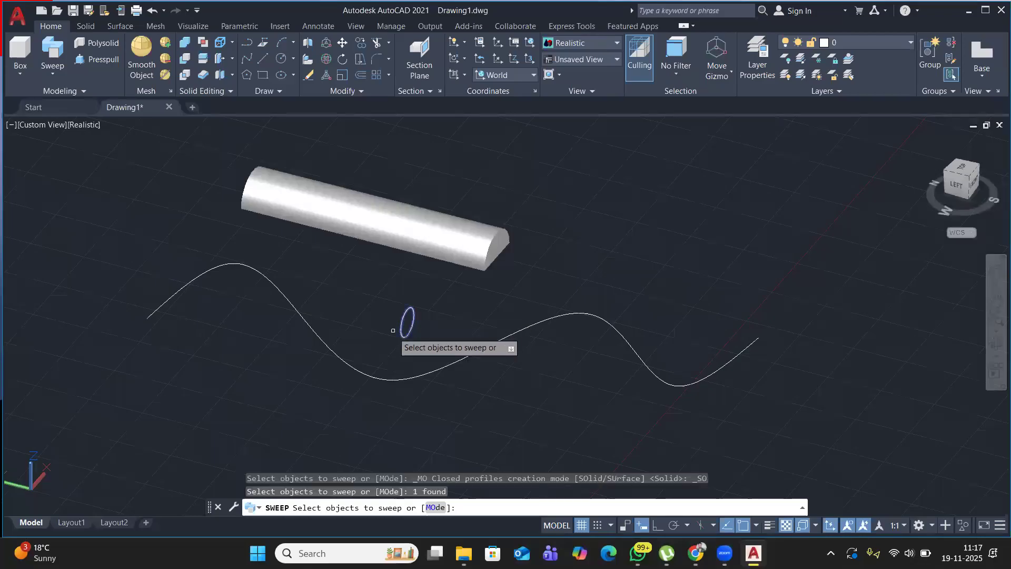
click(373, 377)
right_click(335, 334)
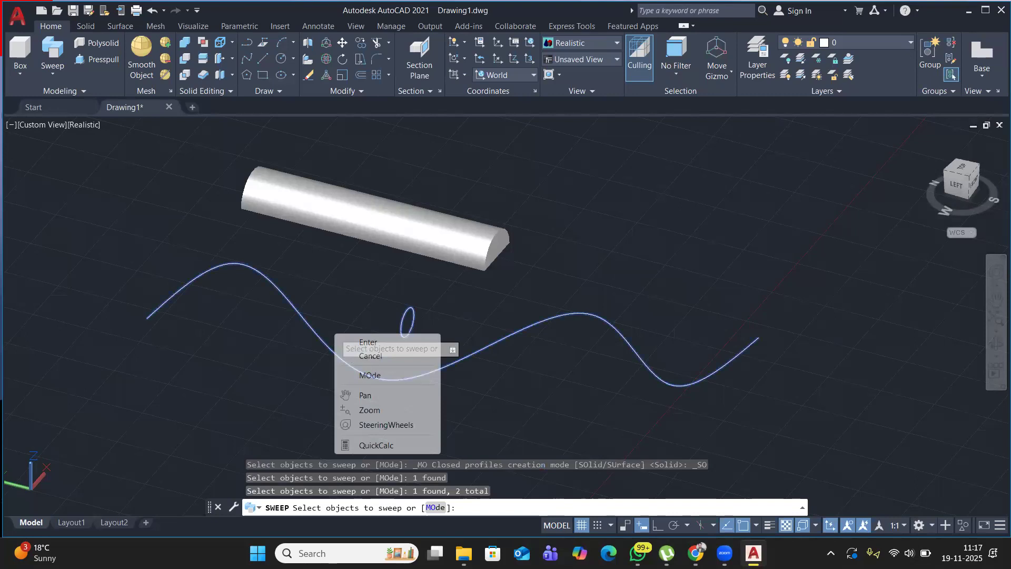
click(367, 342)
right_click(311, 272)
click(339, 287)
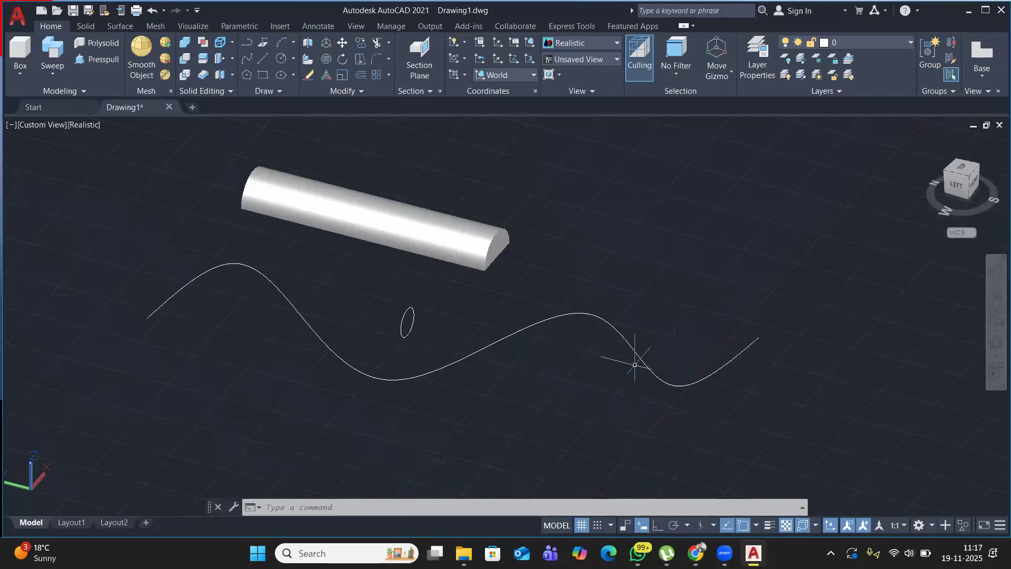
Erase the upright circle left between the half-cylinder and the spline.
click(405, 321)
right_click(410, 327)
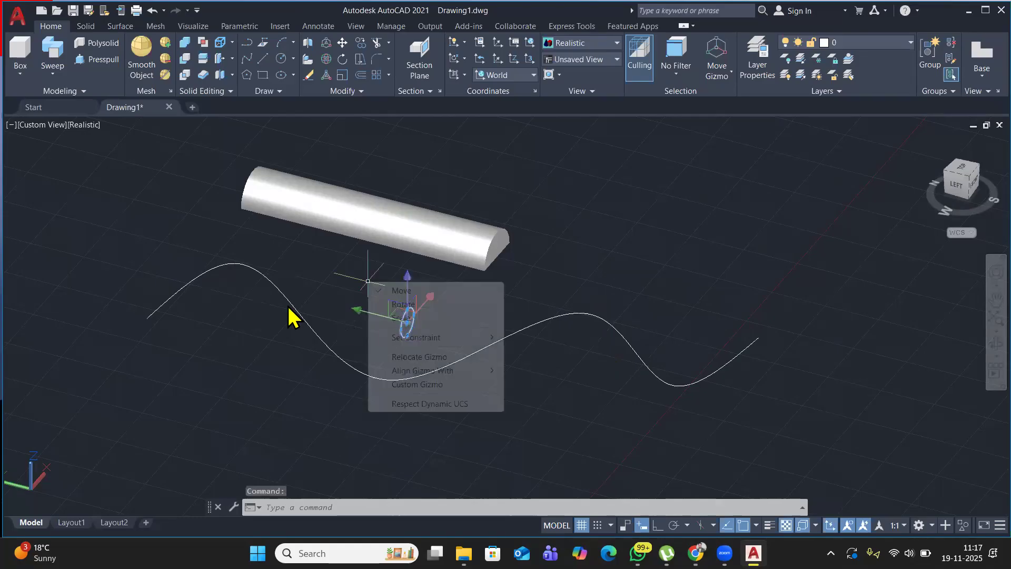
click(281, 266)
click(343, 285)
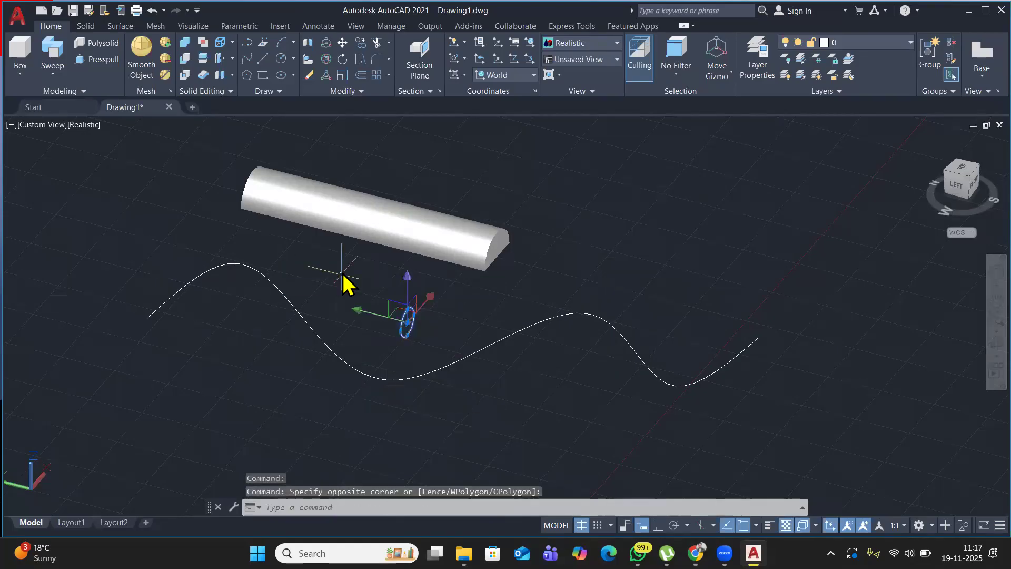
right_click(371, 305)
key(Delete)
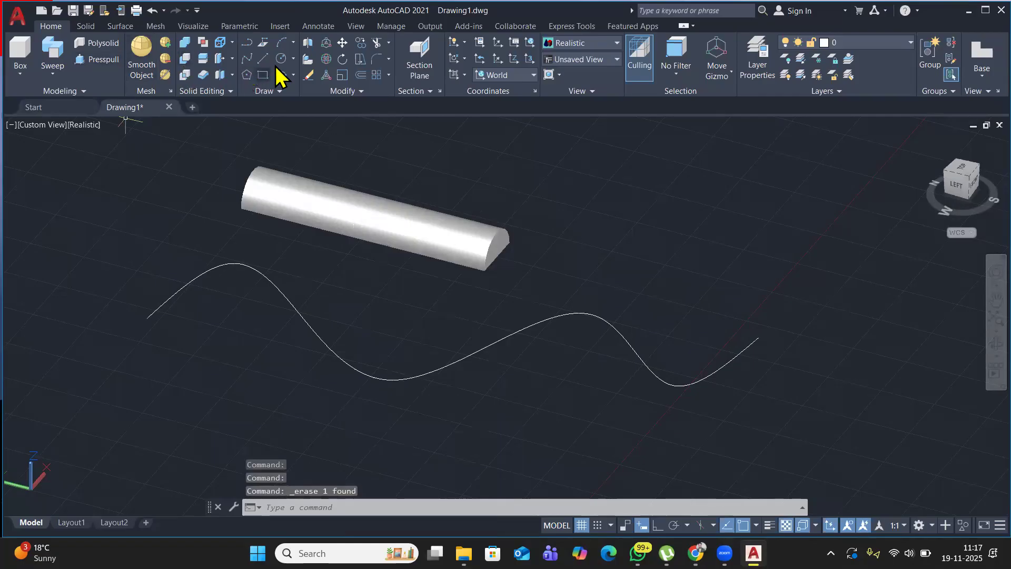
Draw a small flat circle beside the spline's left end as the sweep profile.
shift+middle_drag(342, 292, 334, 331)
shift+middle_drag(449, 327, 205, 122)
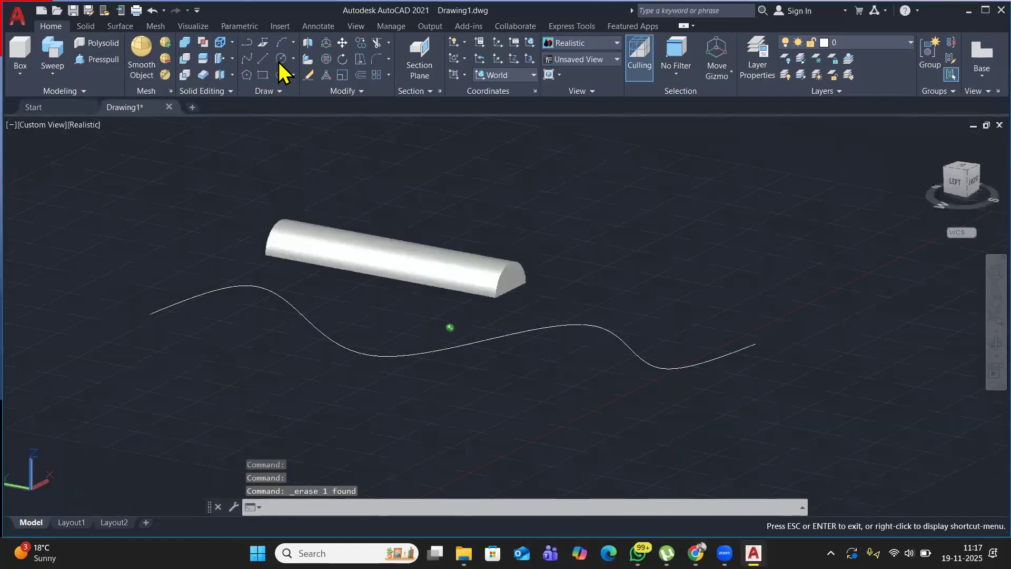
key(Return)
text(c)
key(Return)
click(137, 344)
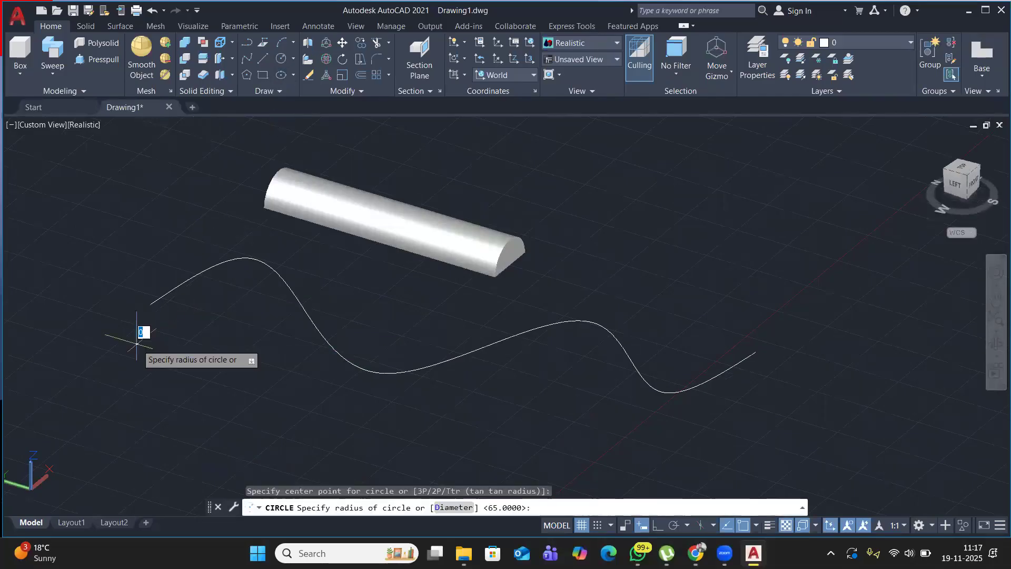
click(140, 337)
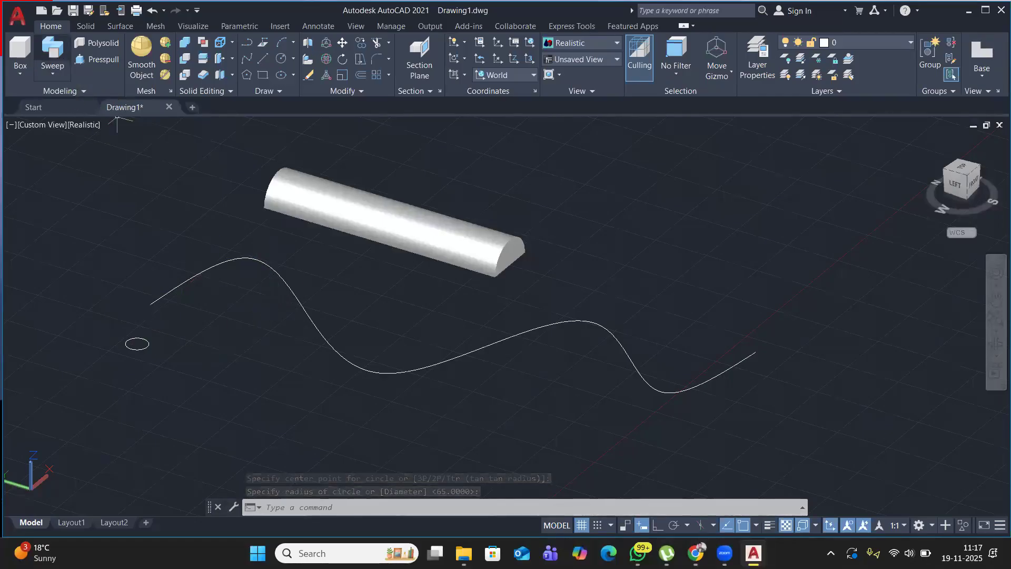
Sweep the small circle along the wavy spline into a solid curved rod.
click(52, 50)
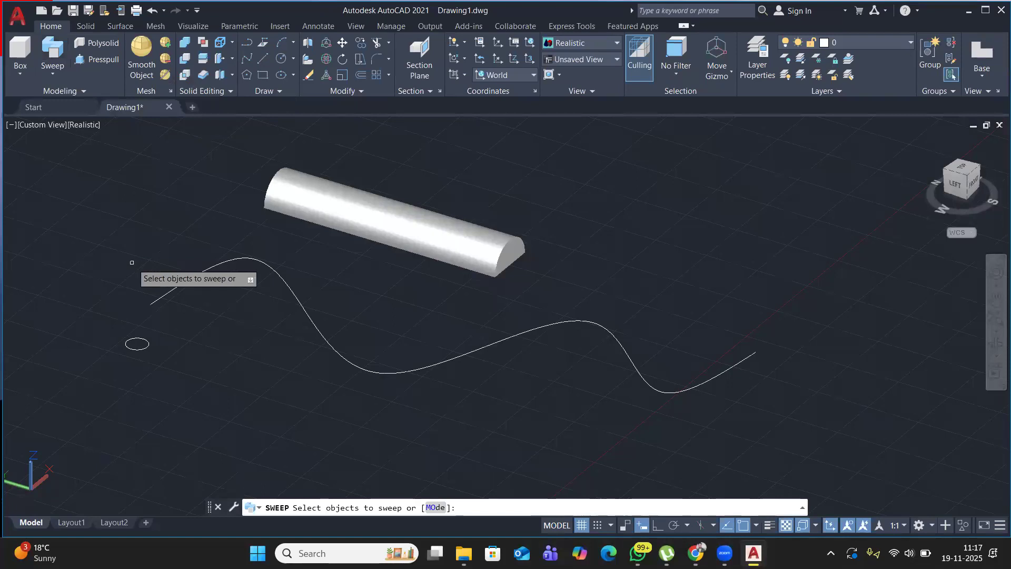
click(142, 349)
key(Return)
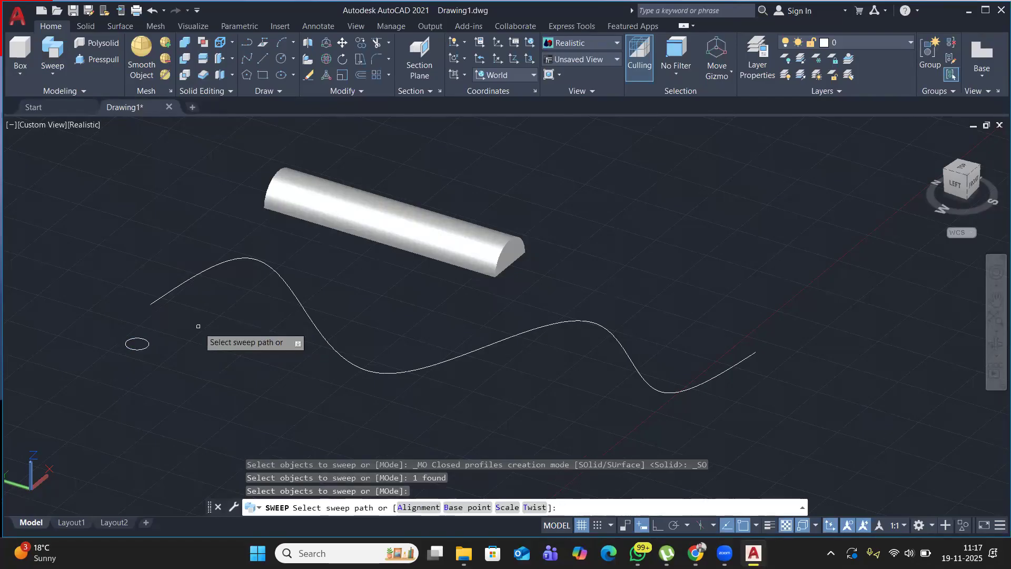
click(168, 291)
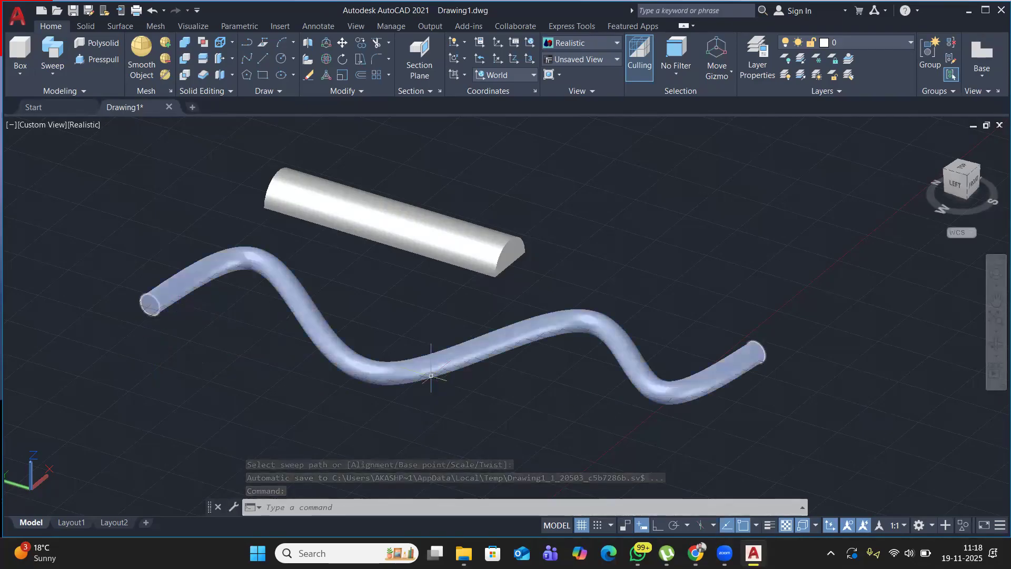
Erase the wavy swept rod lying in front of the half-cylinder.
middle_drag(468, 395, 435, 359)
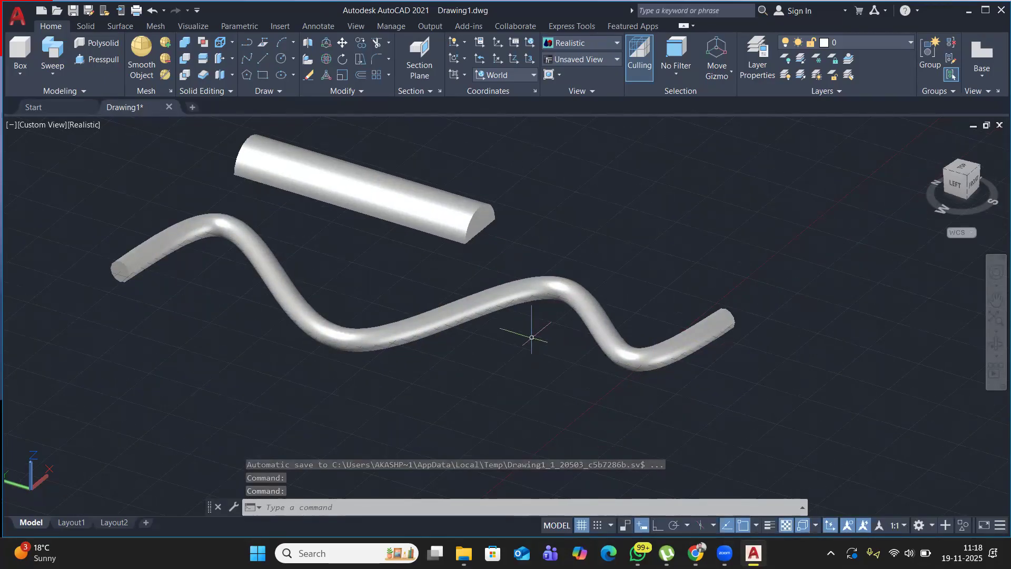
click(357, 272)
click(218, 350)
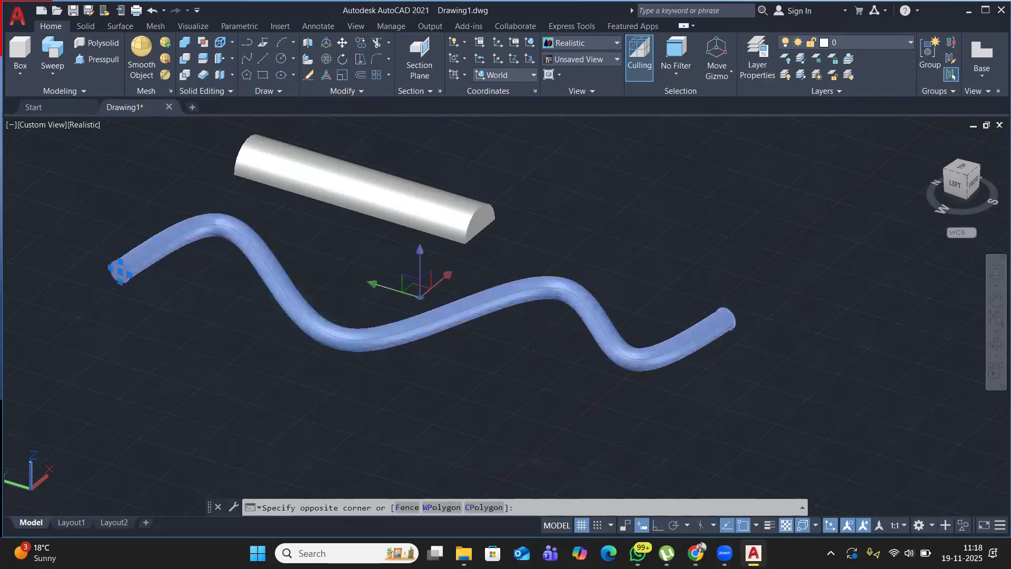
right_click(362, 290)
click(362, 294)
Draw a large flat rectangle in the empty area beside the half-cylinder.
middle_drag(434, 311, 178, 248)
click(263, 75)
click(162, 269)
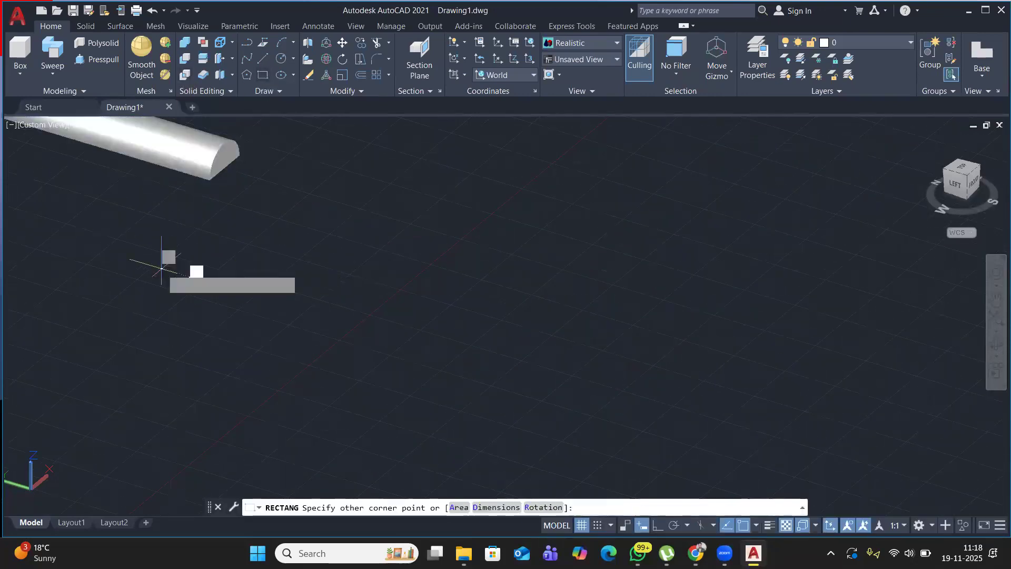
click(708, 227)
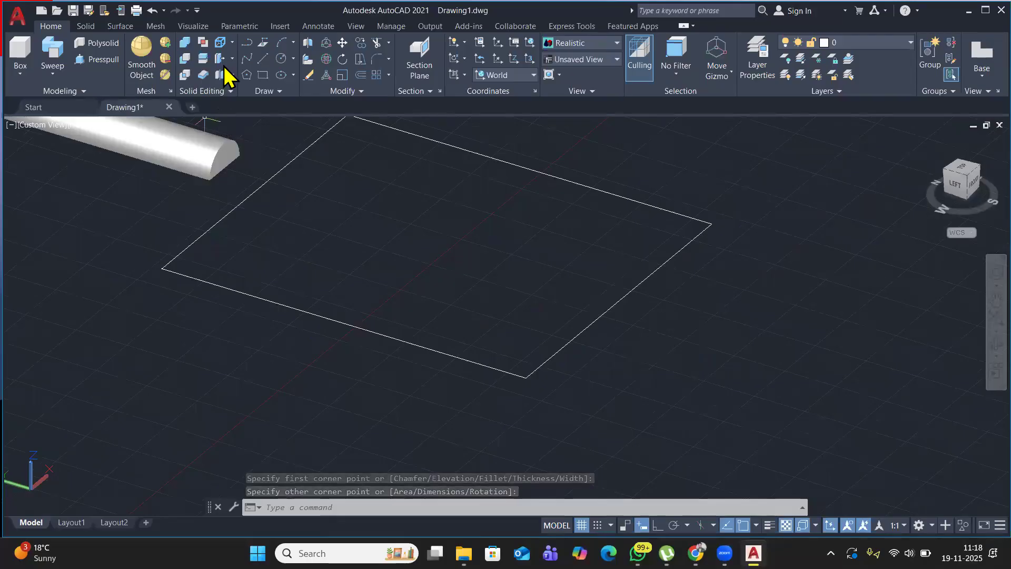
With Ortho on, start a line outside the rectangle's front edge with a short horizontal segment as the top of a stepped profile.
click(262, 59)
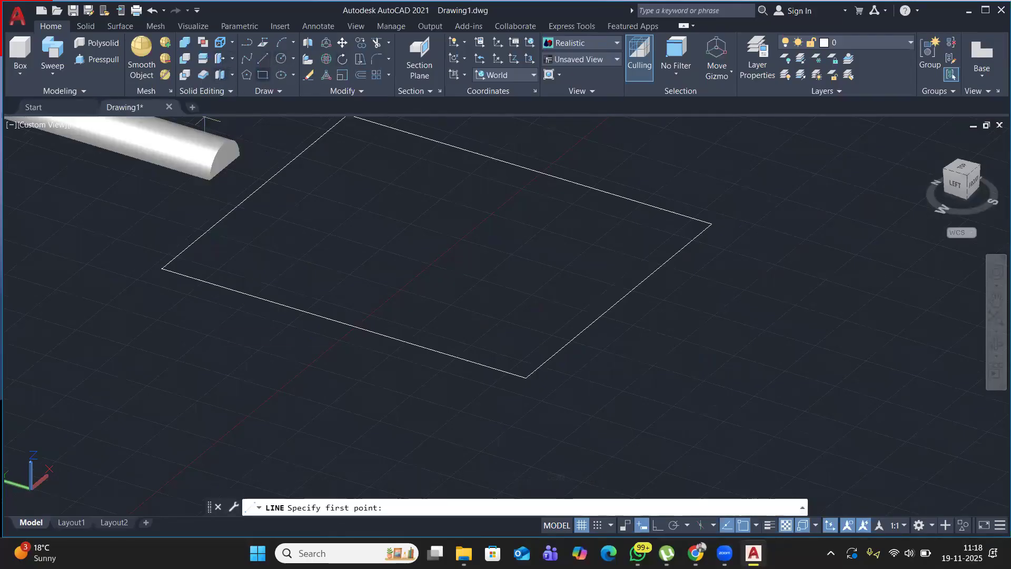
click(227, 345)
scroll(231, 340, up, 5)
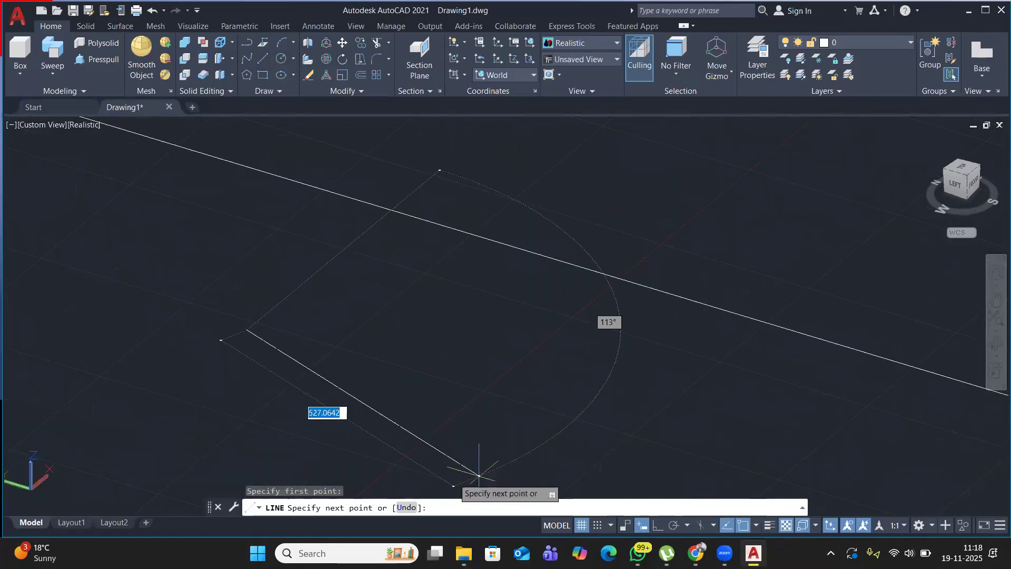
click(658, 524)
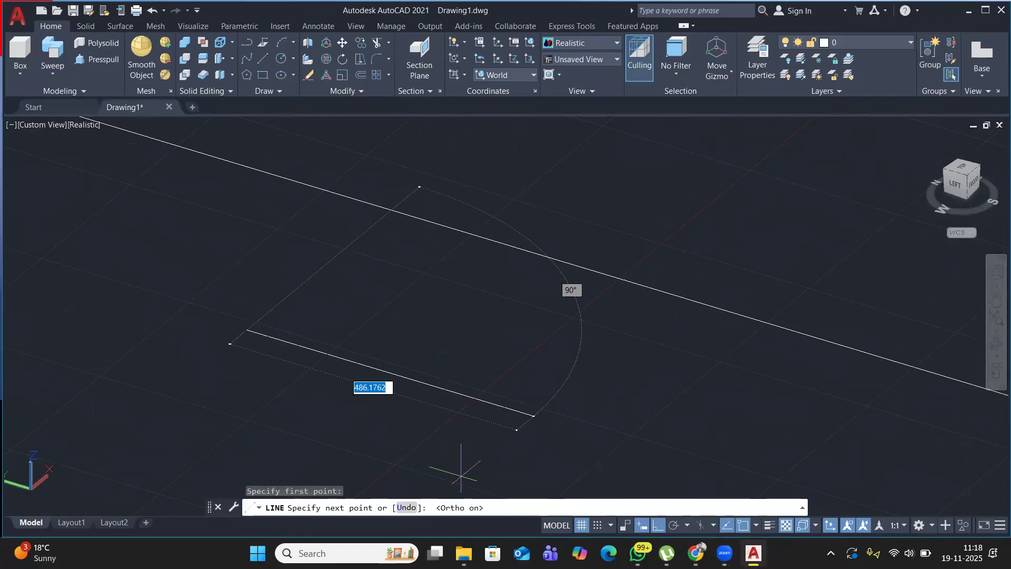
middle_drag(567, 480, 269, 253)
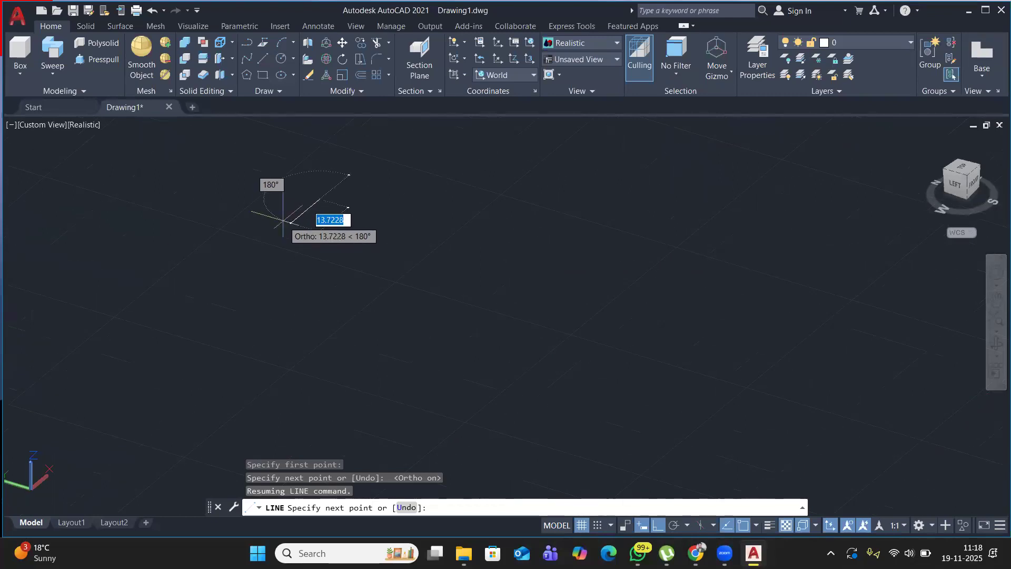
click(285, 220)
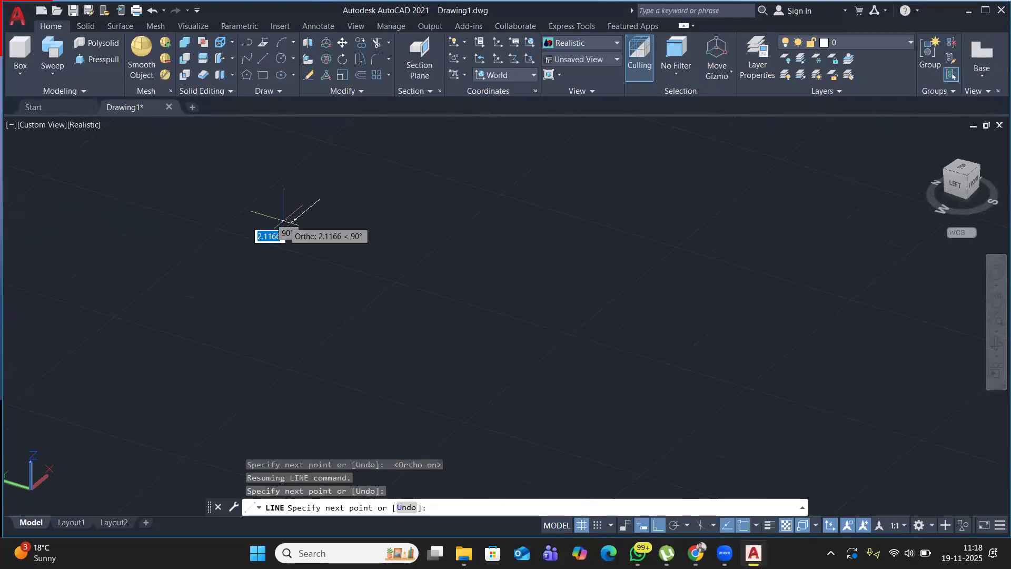
Continue the profile downward in alternating vertical and horizontal stair-step segments and finish with a long horizontal base segment.
click(294, 269)
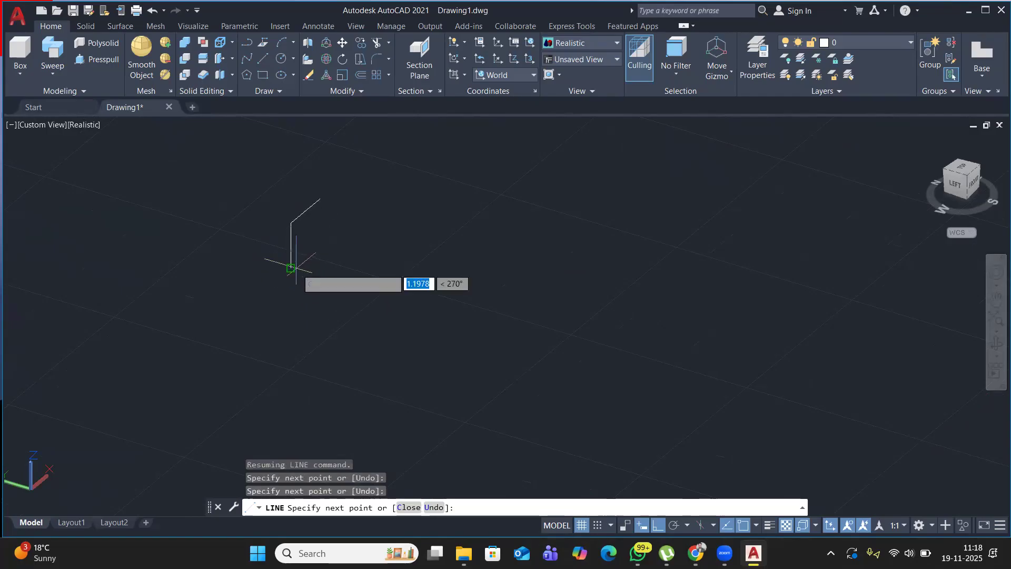
click(262, 291)
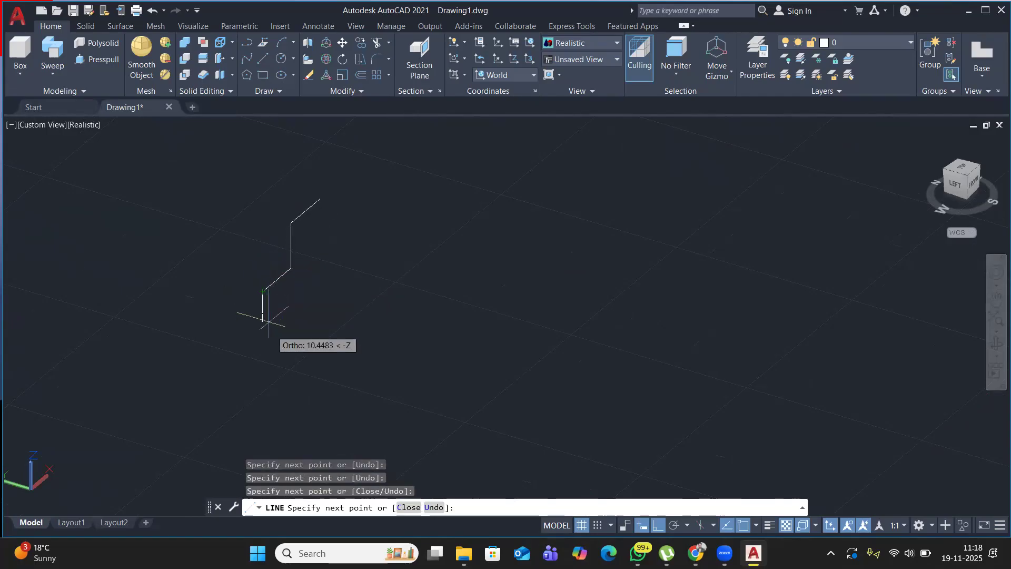
click(262, 333)
click(236, 354)
click(236, 399)
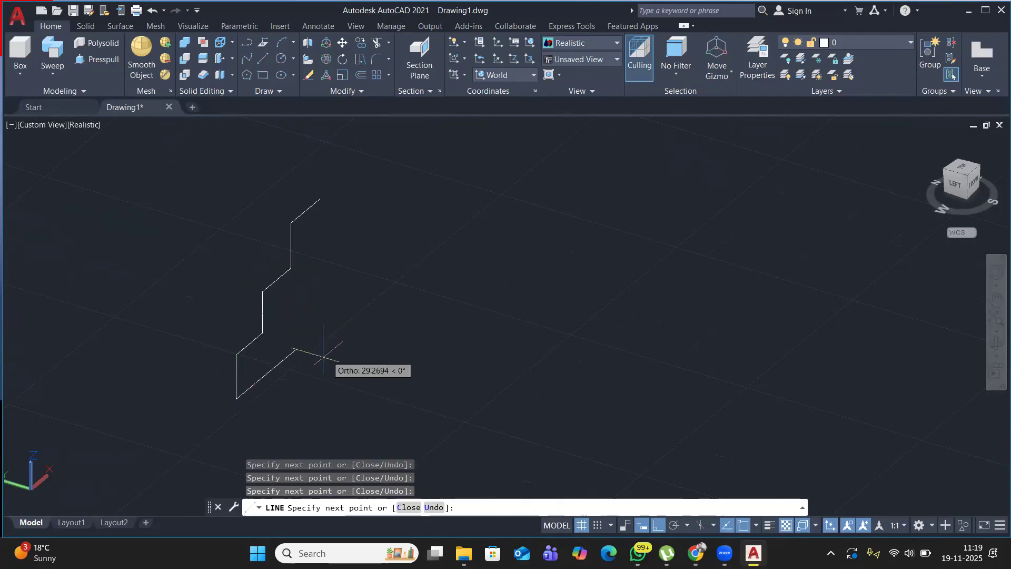
click(347, 307)
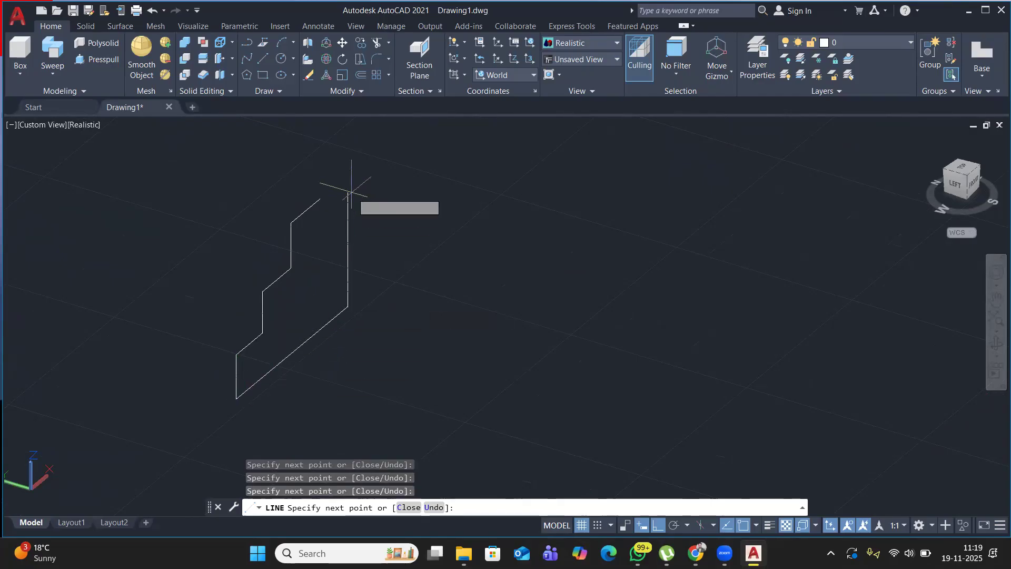
key(Return)
Draw a vertical line from the profile's open top end down past the base line.
right_click(361, 174)
click(392, 182)
click(320, 199)
click(320, 365)
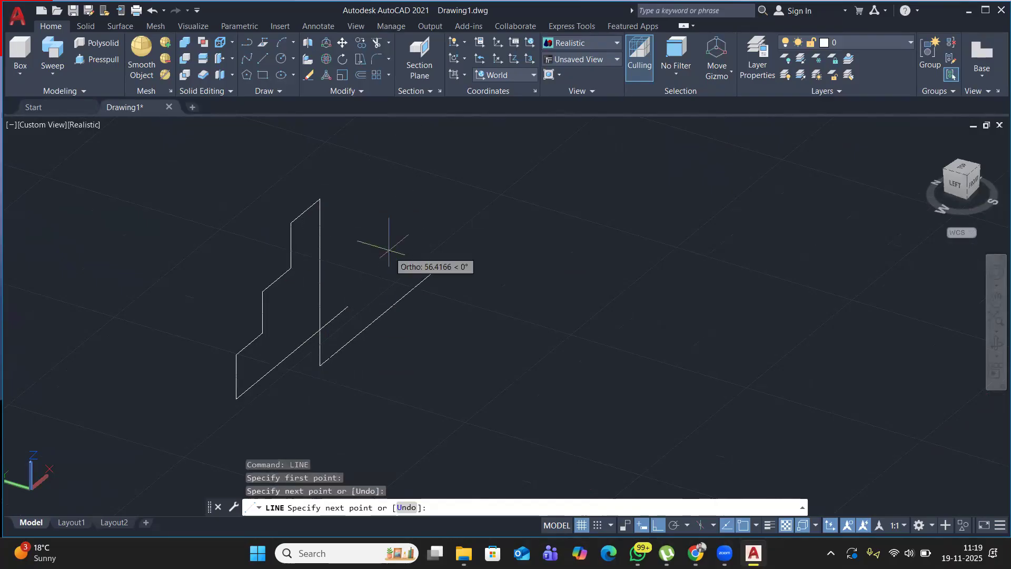
key(Return)
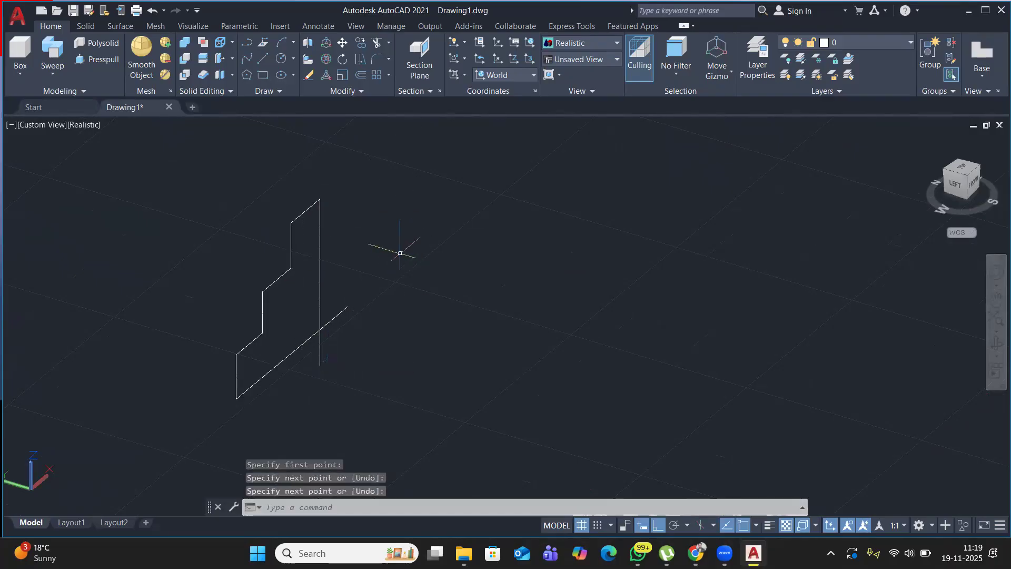
Trim the overhanging ends of the base line and the vertical line where they cross.
click(377, 42)
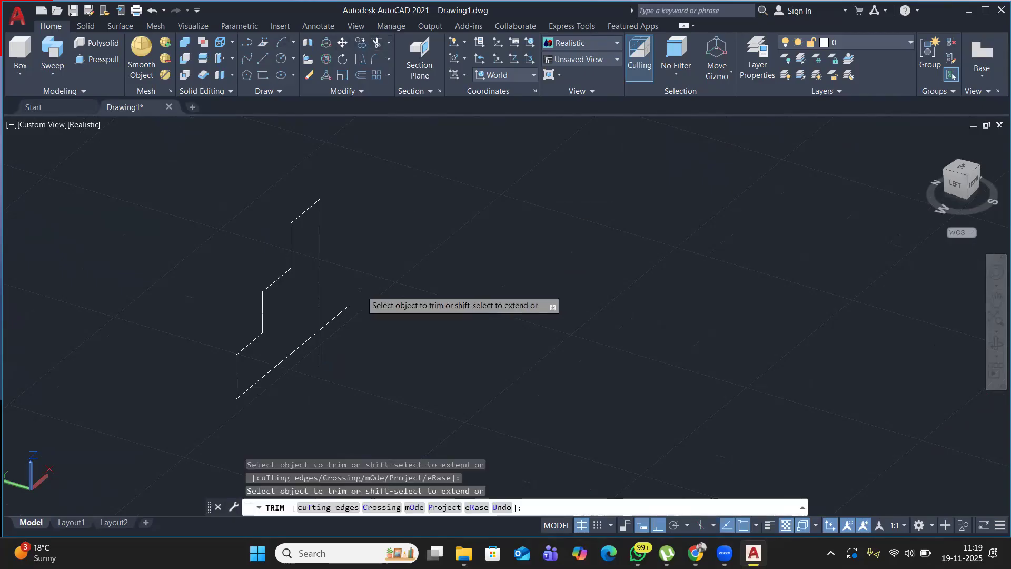
click(338, 314)
click(321, 361)
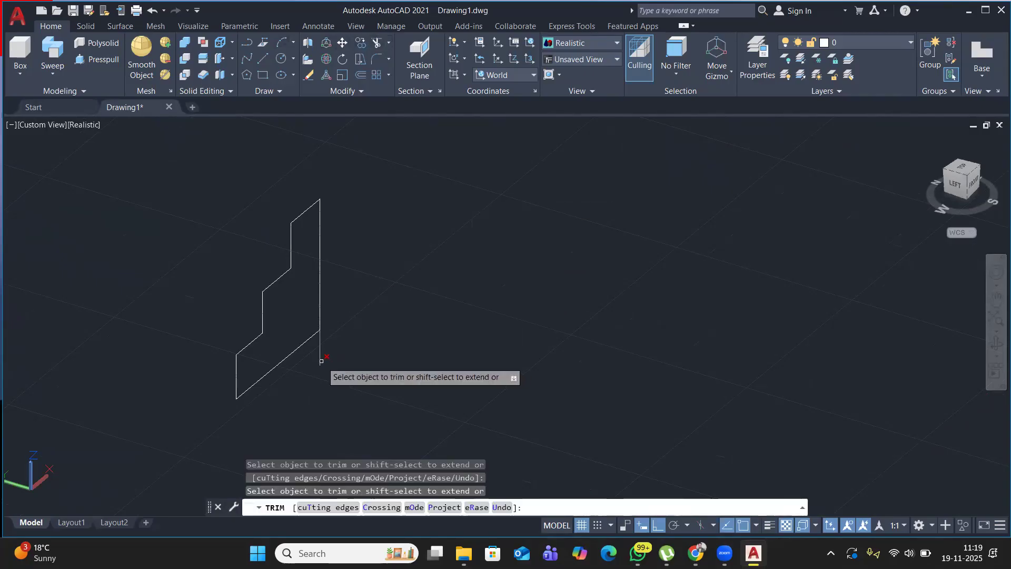
key(Escape)
Join all the lines of the stepped profile into a single polyline.
click(339, 153)
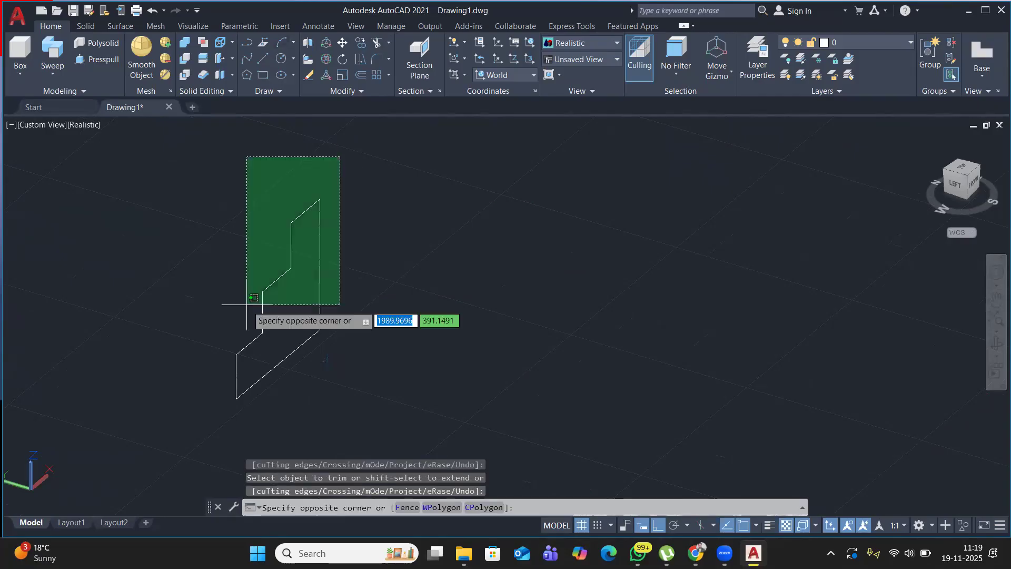
click(142, 428)
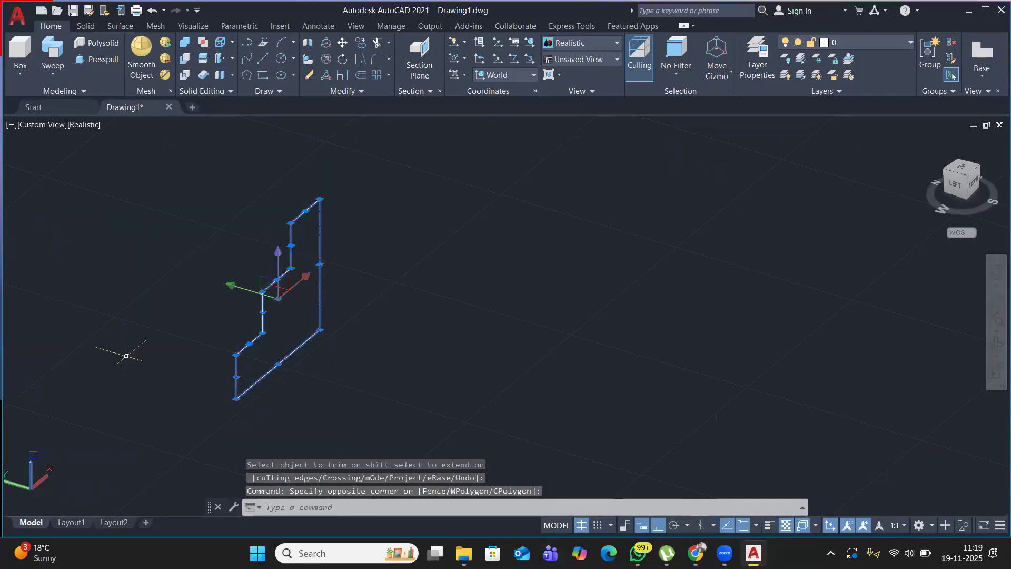
text(j)
key(Return)
Erase the large rectangle behind the stepped profile.
scroll(124, 355, down, 5)
scroll(110, 348, down, 6)
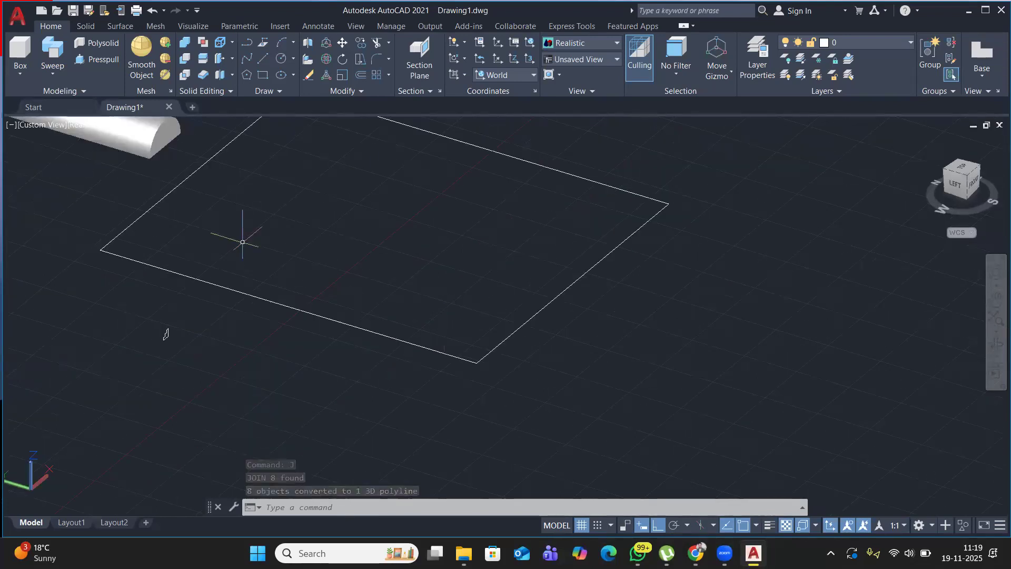
scroll(165, 300, up, 5)
scroll(255, 285, down, 3)
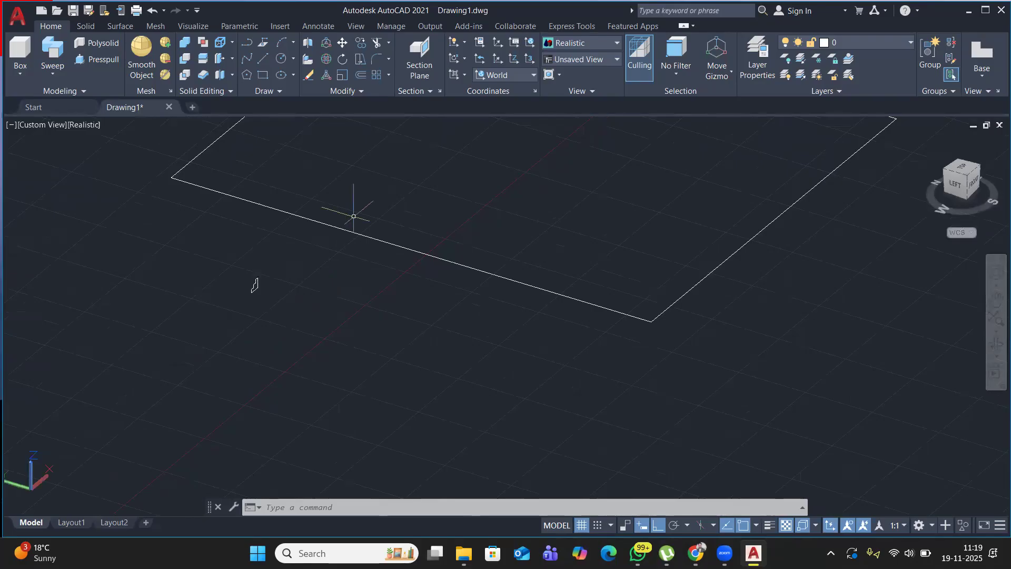
click(371, 240)
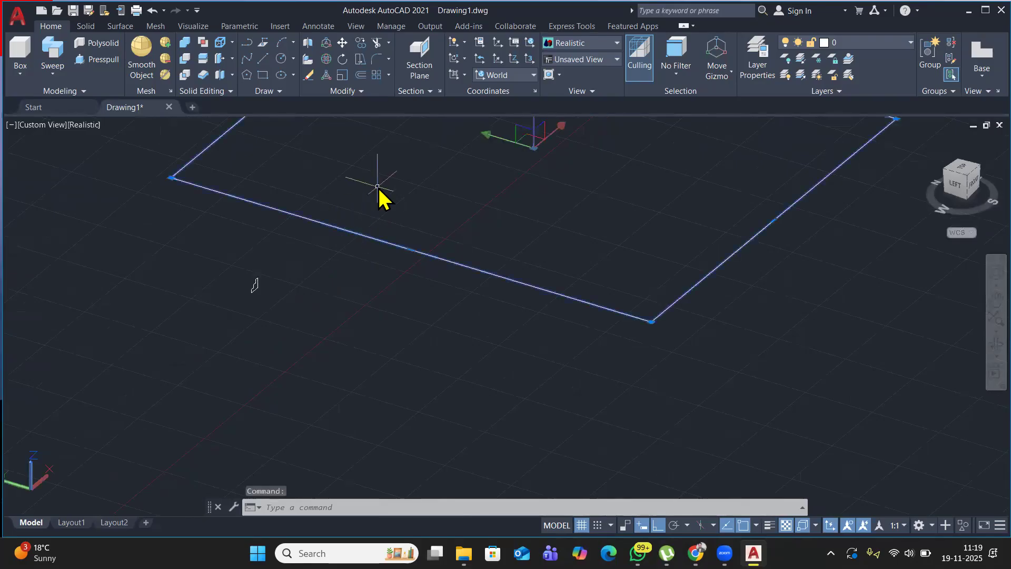
right_click(375, 191)
click(413, 289)
Draw a smaller flat rectangle behind the stepped profile as the sweep path.
click(263, 74)
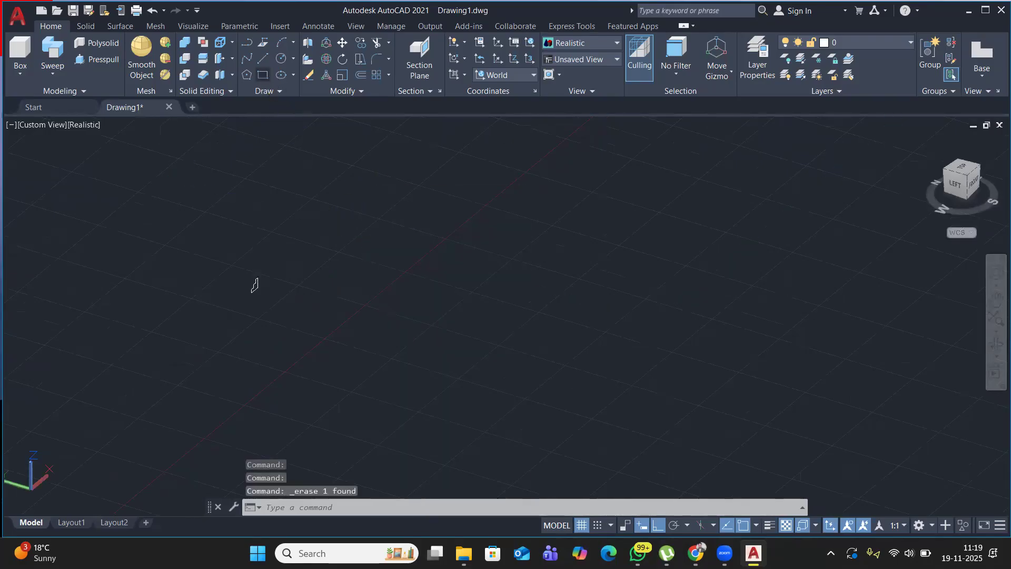
click(250, 216)
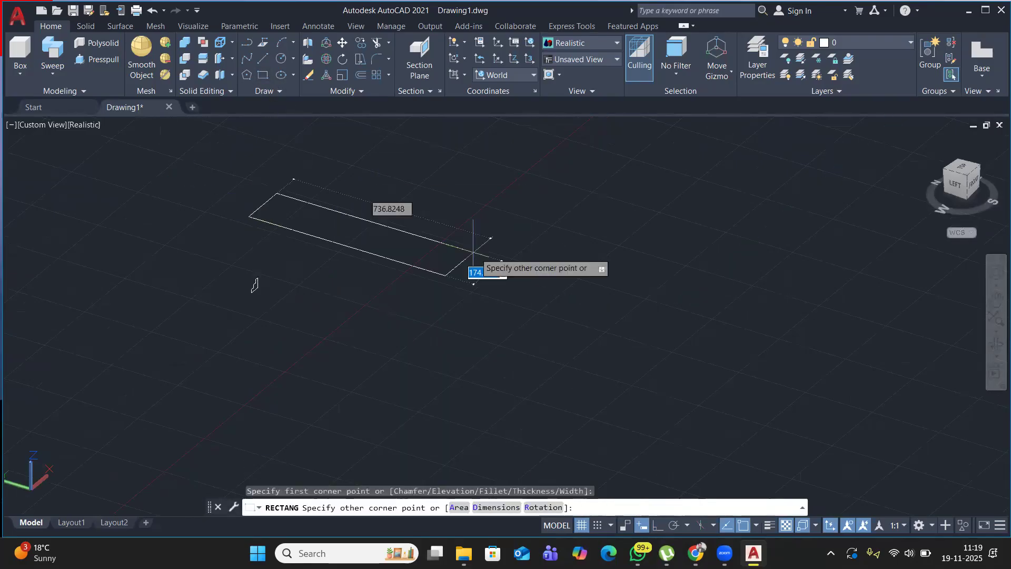
click(492, 189)
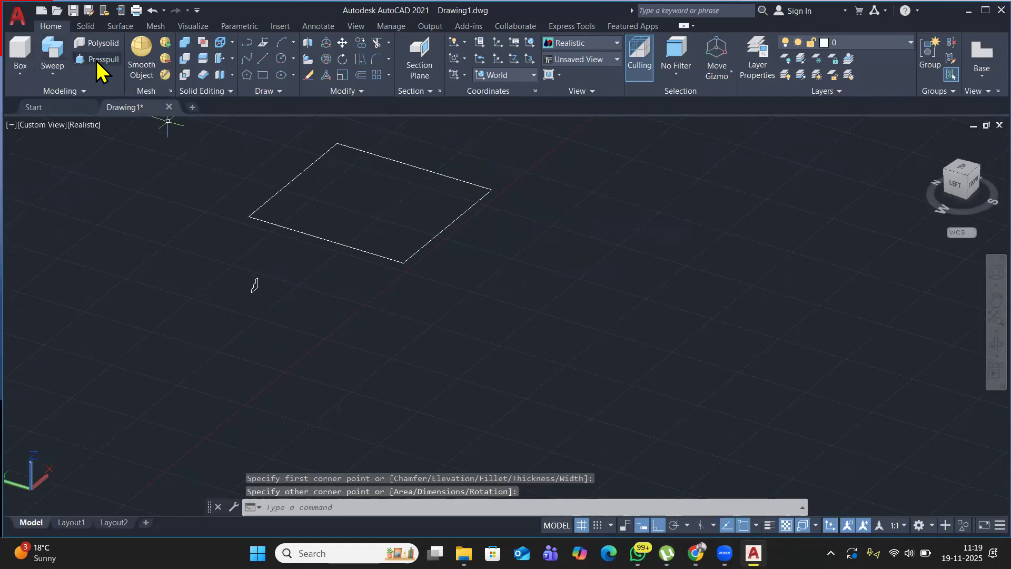
Sweep the stepped profile along the rectangle to form a solid stepped frame.
click(52, 57)
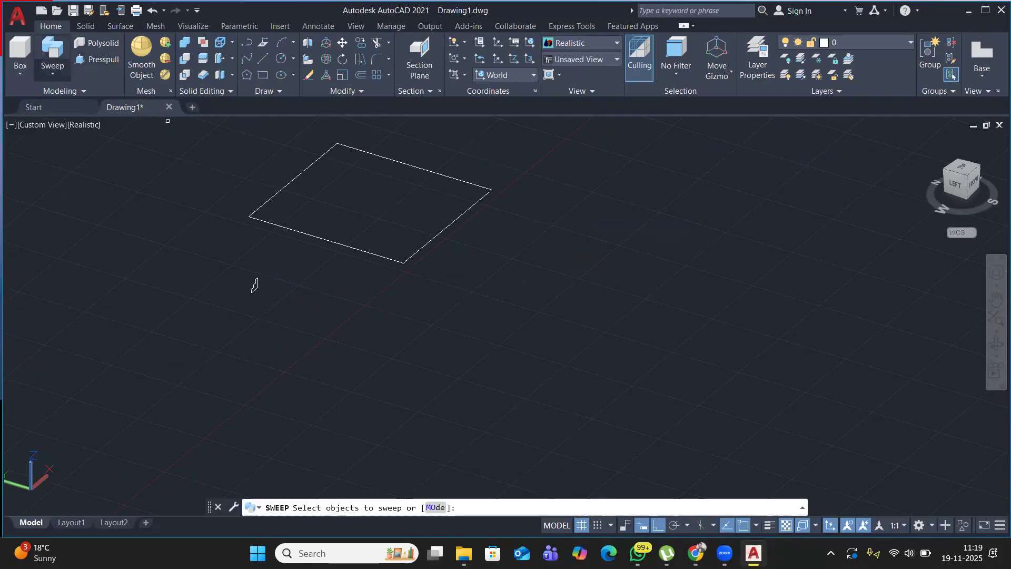
click(255, 285)
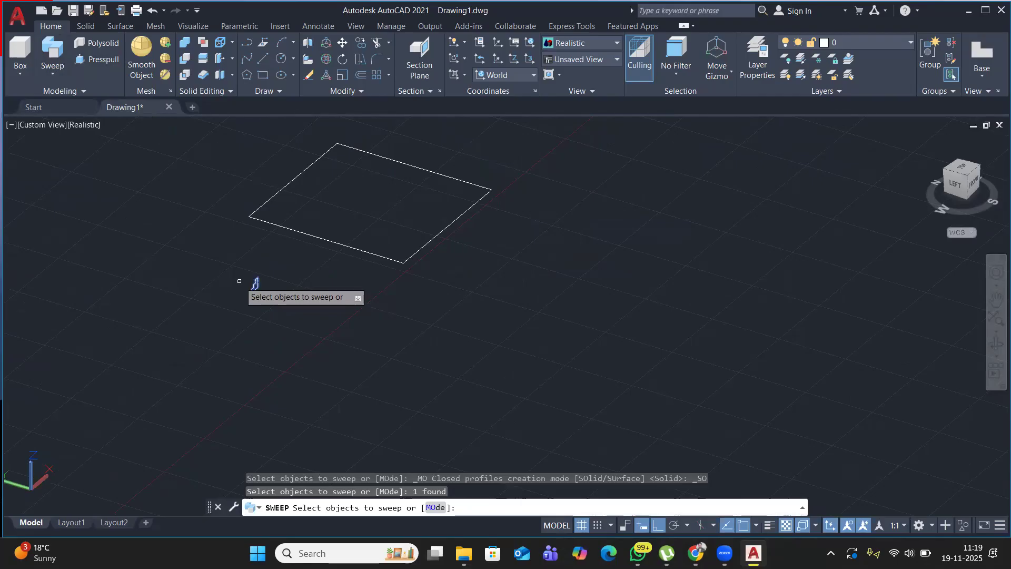
key(Return)
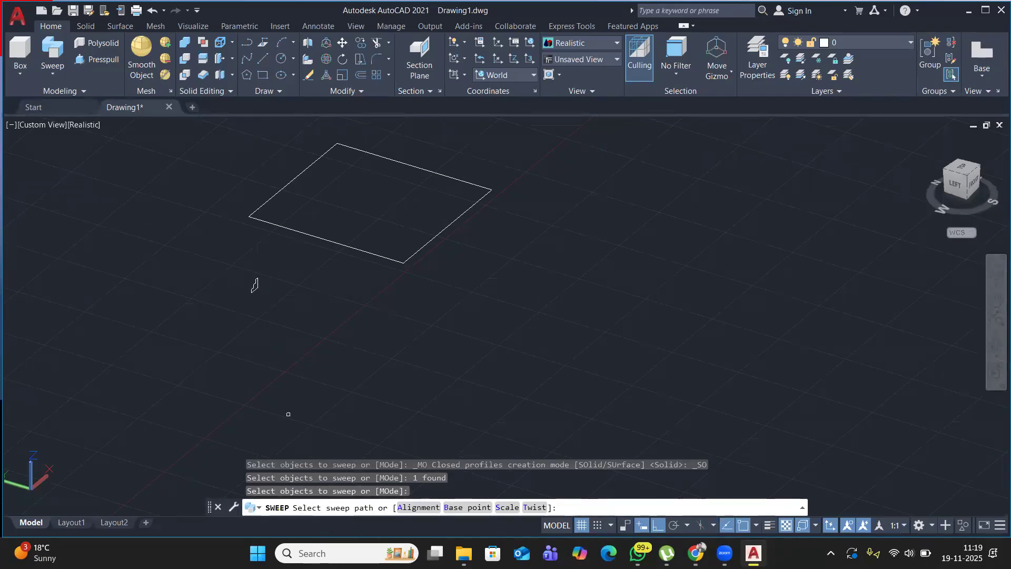
click(327, 239)
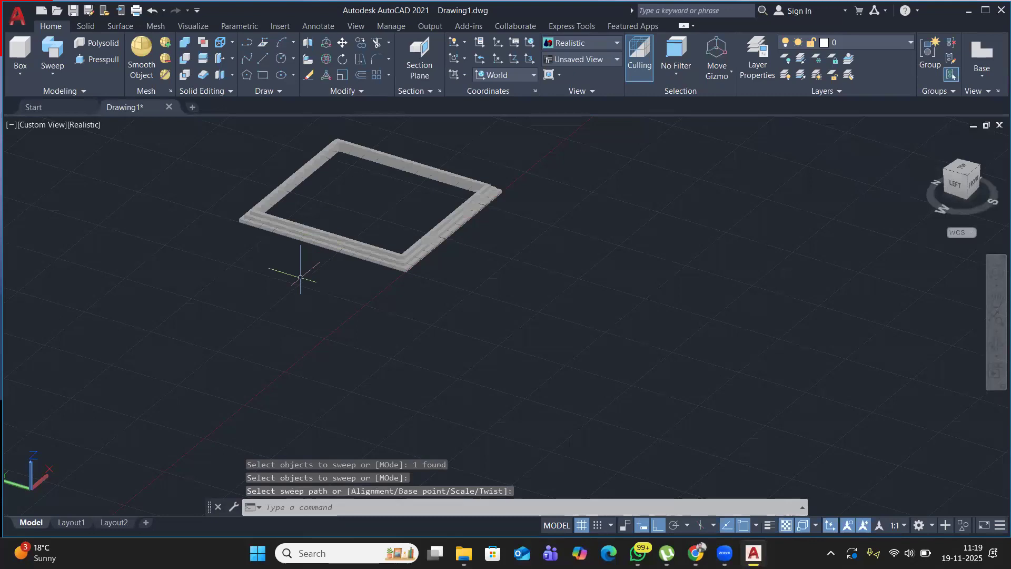
Draw a large flat circle in the empty area beside the stepped frame.
scroll(264, 209, up, 6)
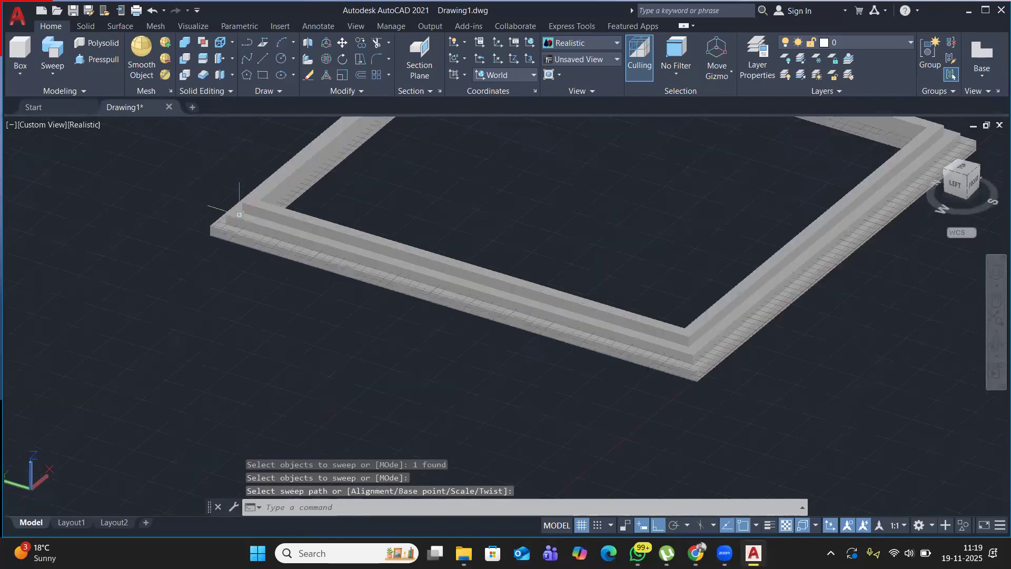
scroll(225, 320, up, 3)
middle_drag(226, 320, 223, 365)
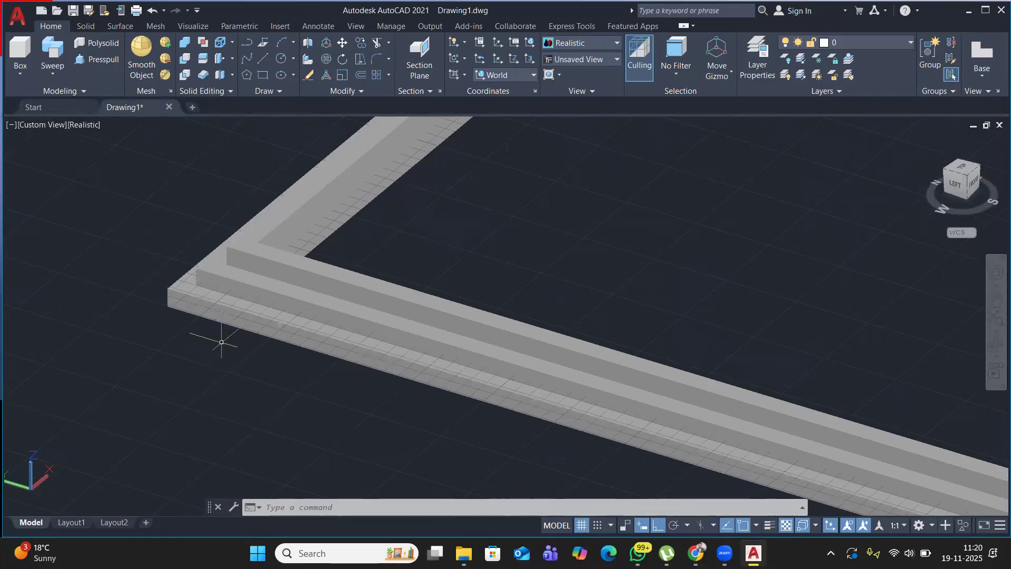
scroll(221, 342, down, 5)
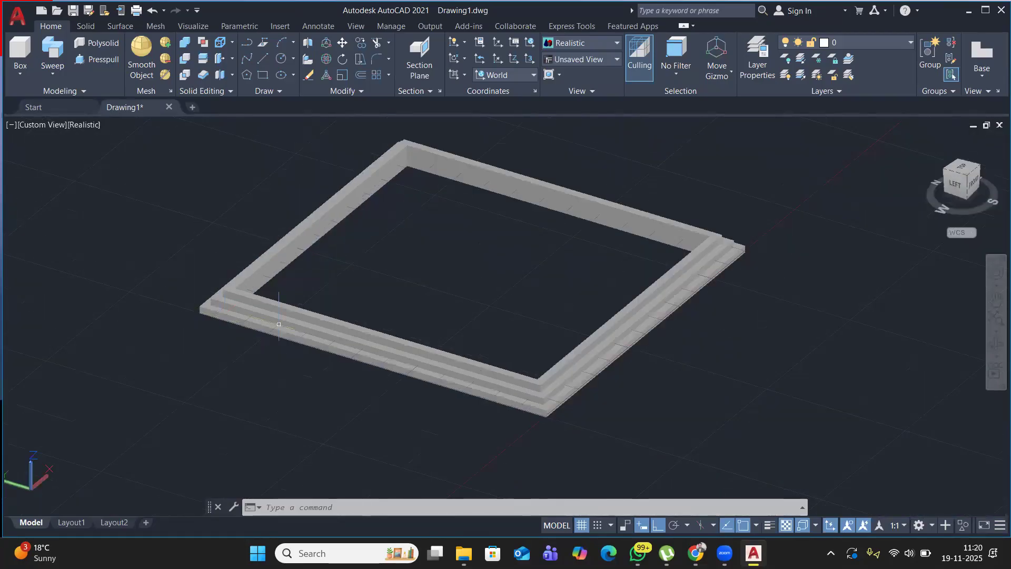
middle_drag(391, 291, 184, 273)
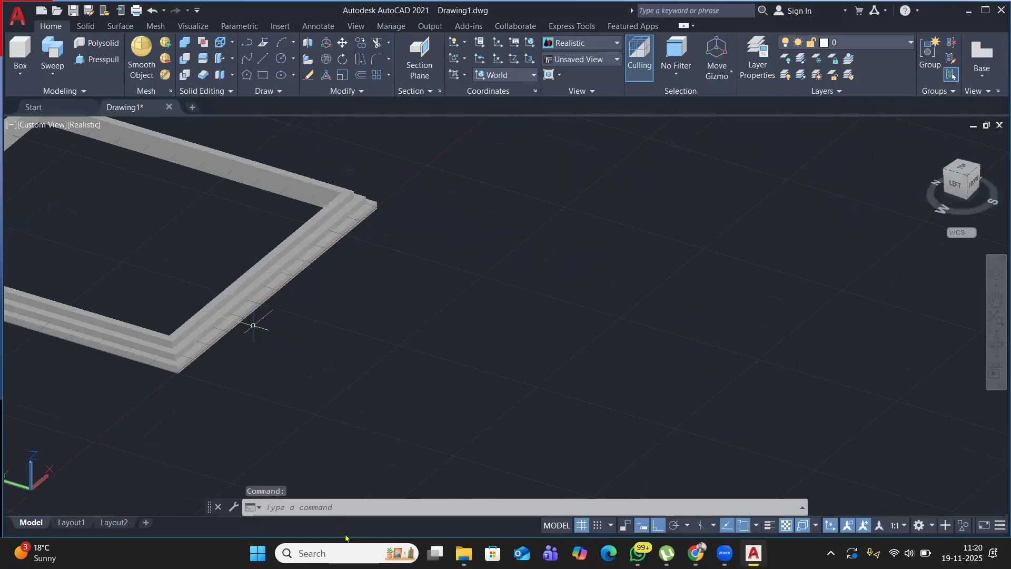
click(280, 59)
click(511, 286)
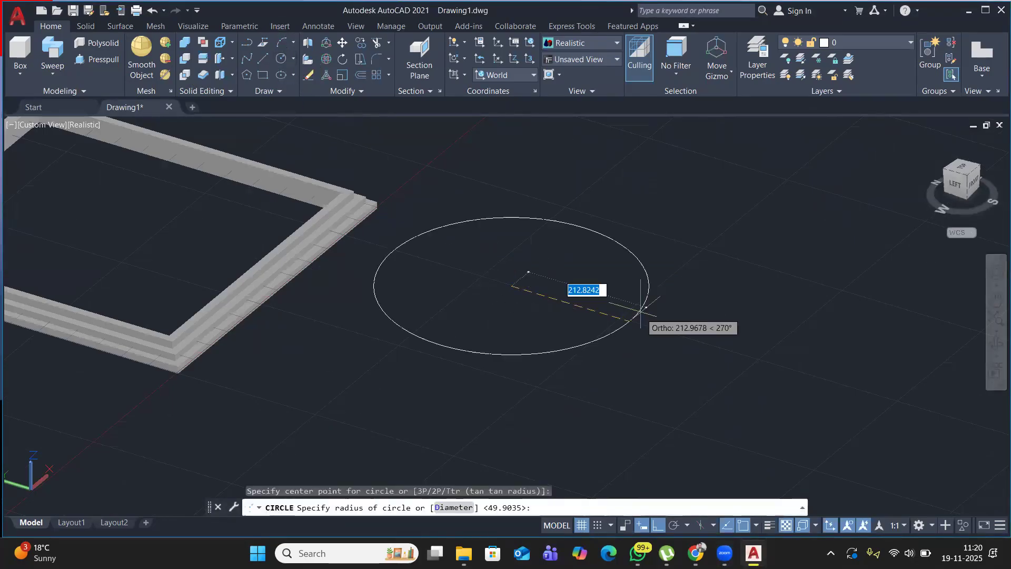
click(657, 315)
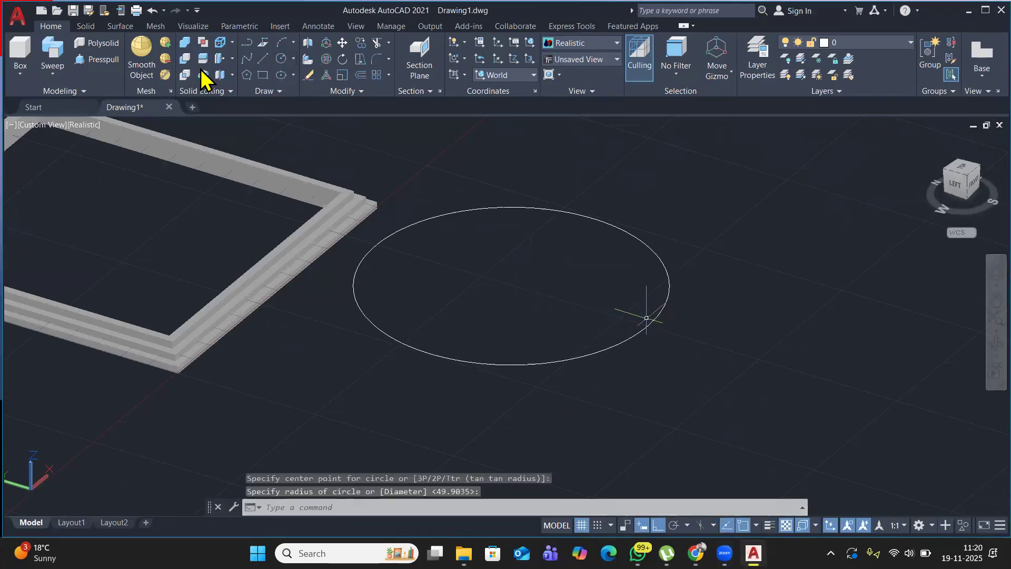
Draw a small flat circle with a radius of about 21.6 beside the large circle as the sweep profile.
click(281, 59)
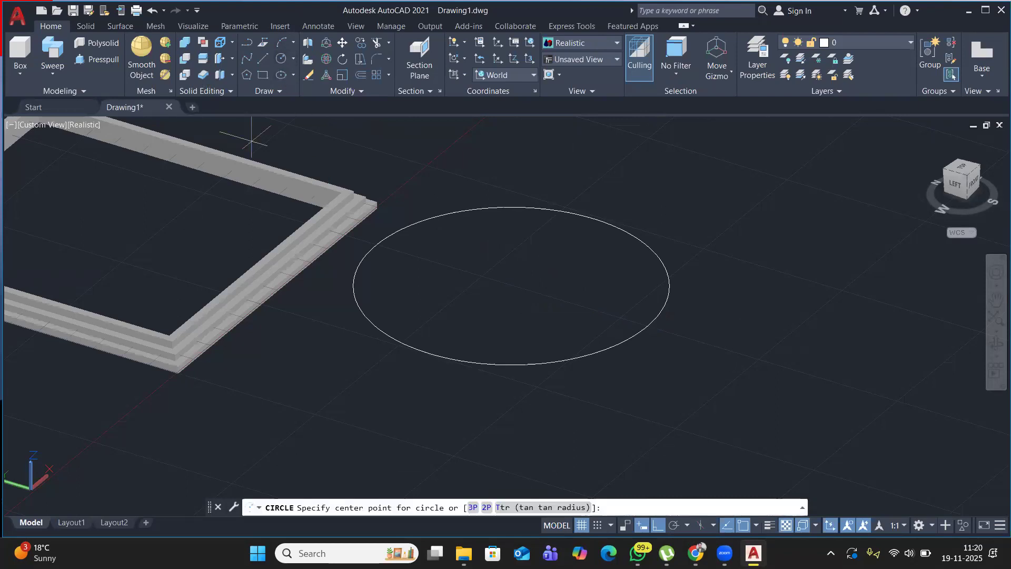
click(323, 377)
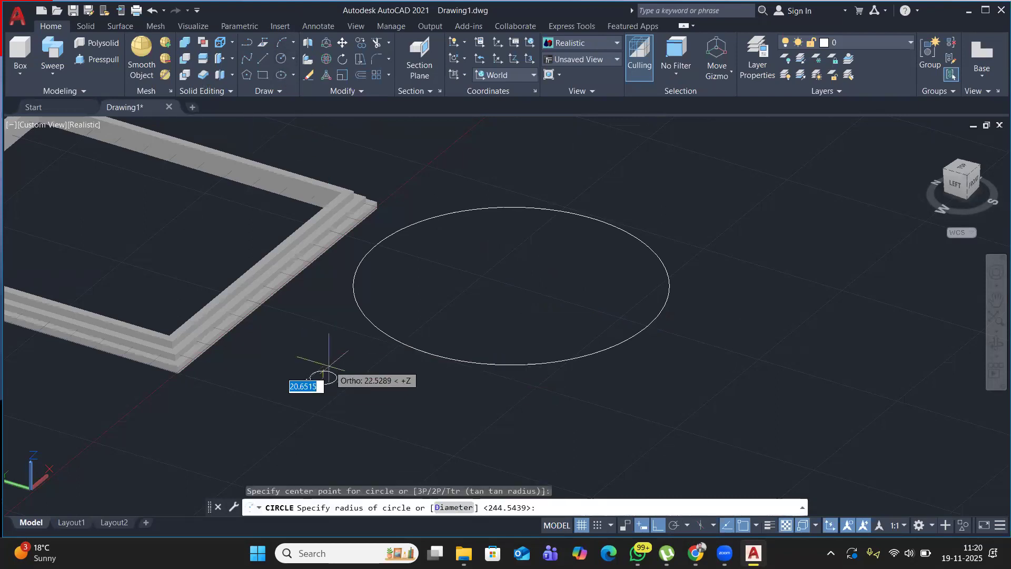
click(328, 367)
Sweep the small circle along the large circle to form a solid ring.
click(53, 53)
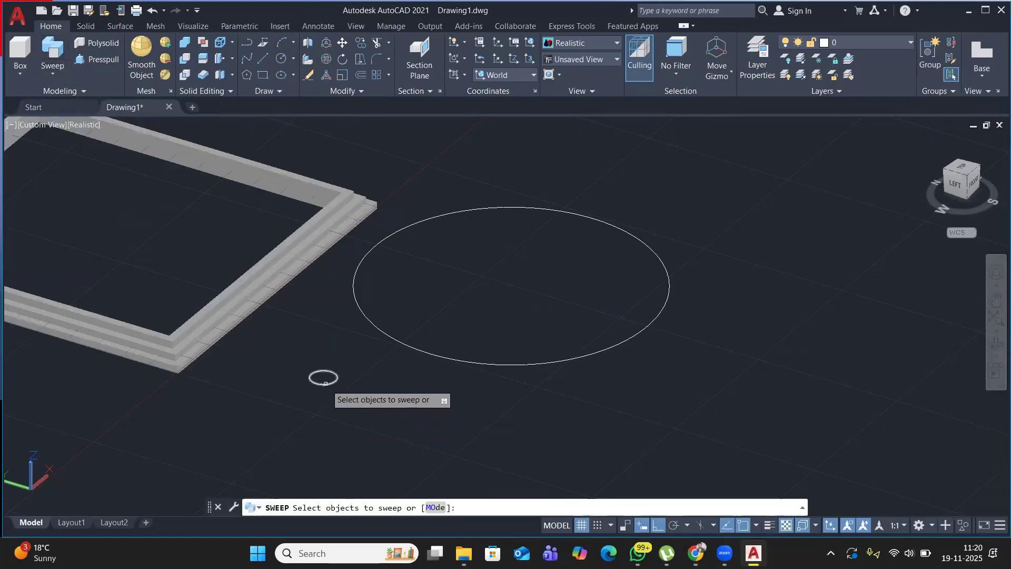
click(325, 383)
key(Return)
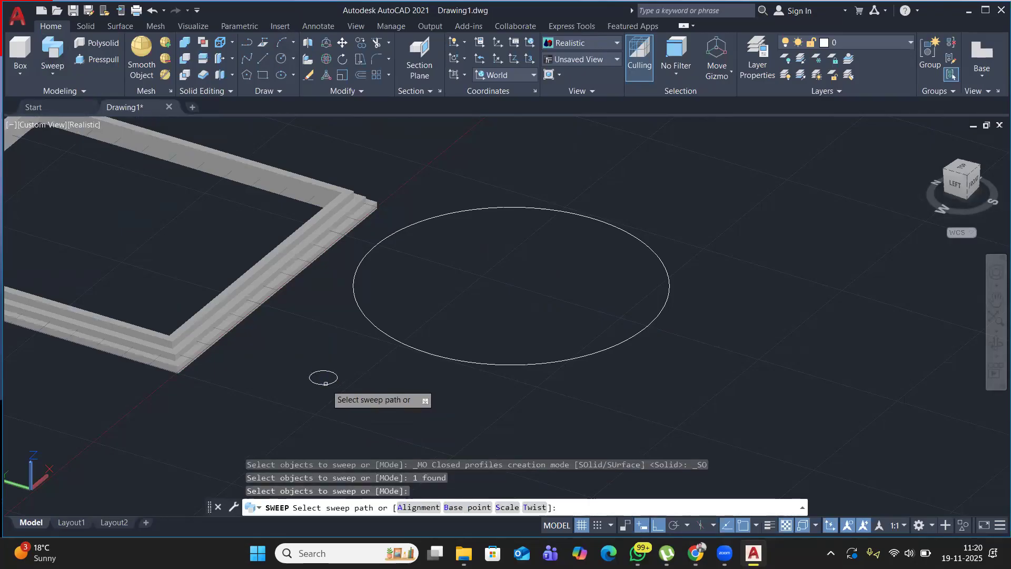
click(413, 351)
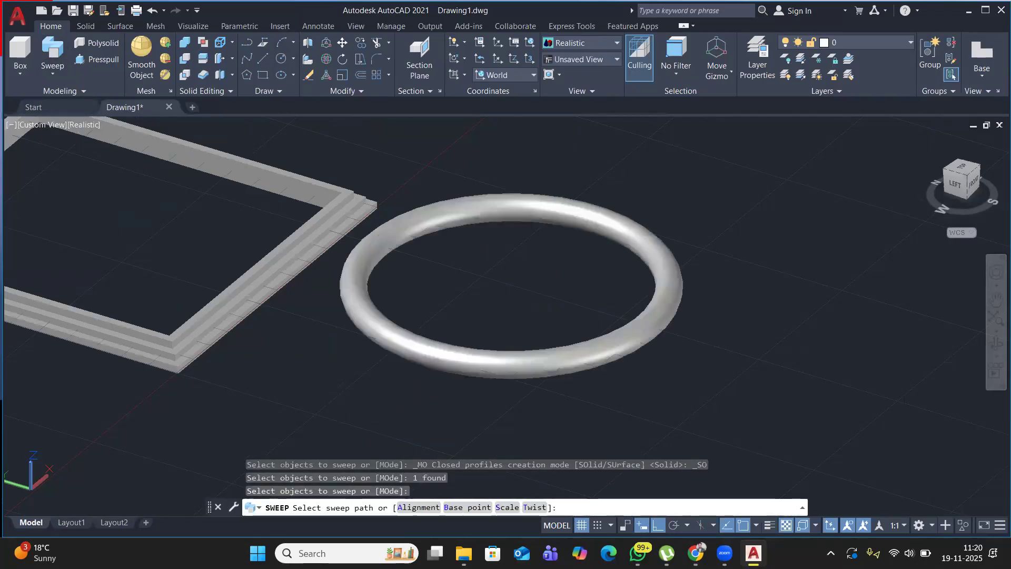
click(411, 360)
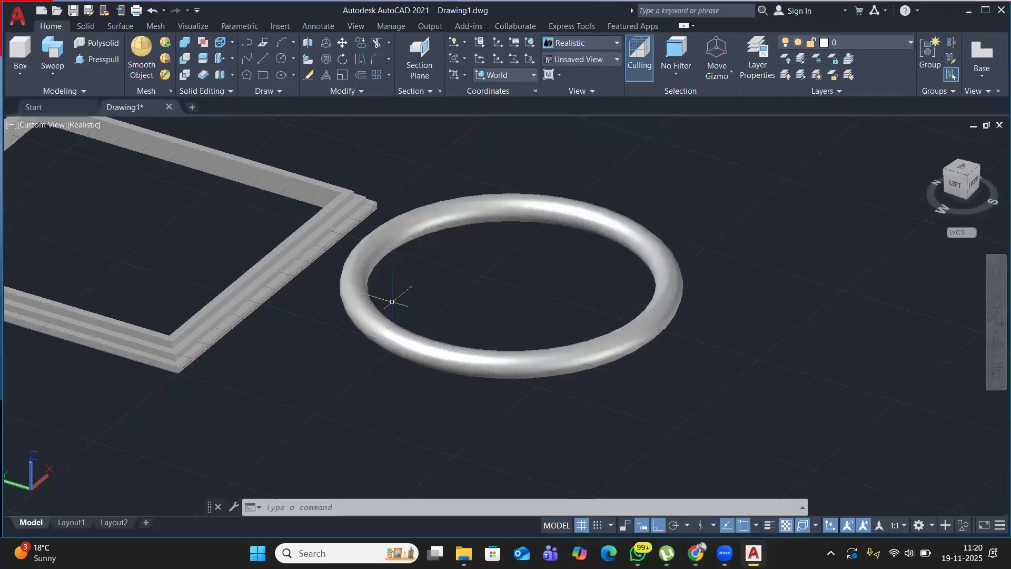
Draw a long straight line in the empty area beyond the ring as an open sweep path.
scroll(392, 304, down, 4)
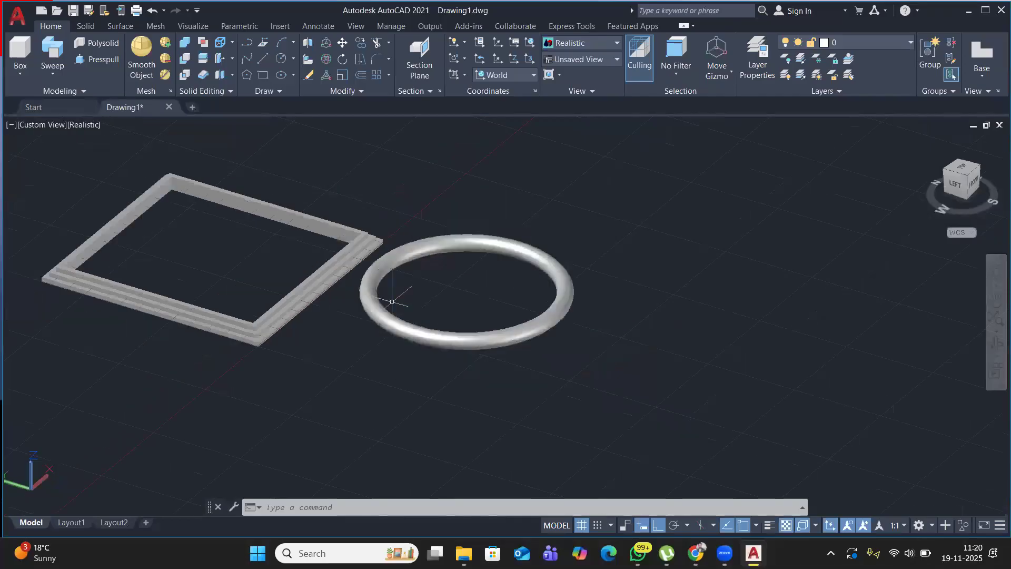
click(263, 59)
middle_drag(411, 365, 306, 305)
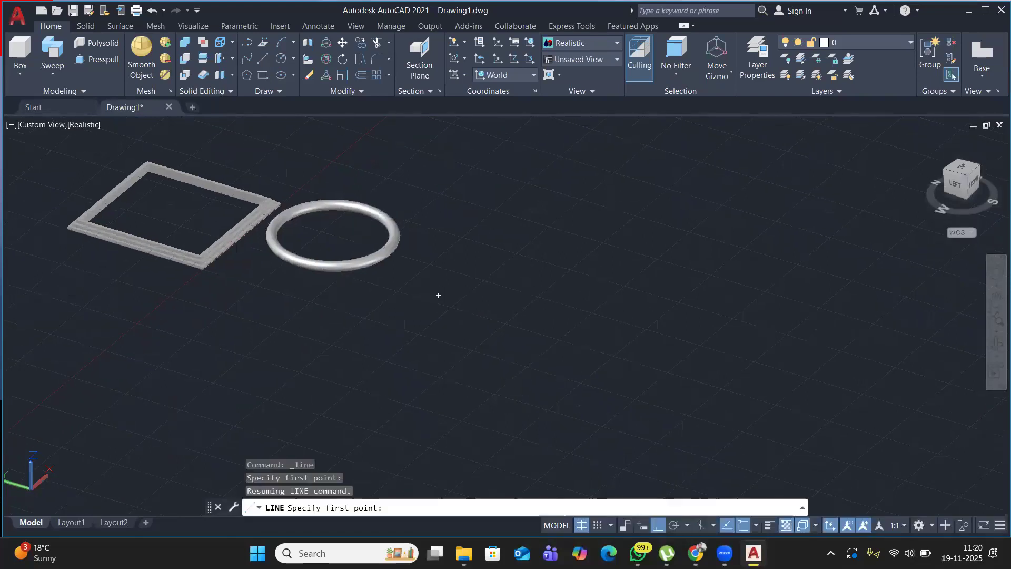
click(355, 340)
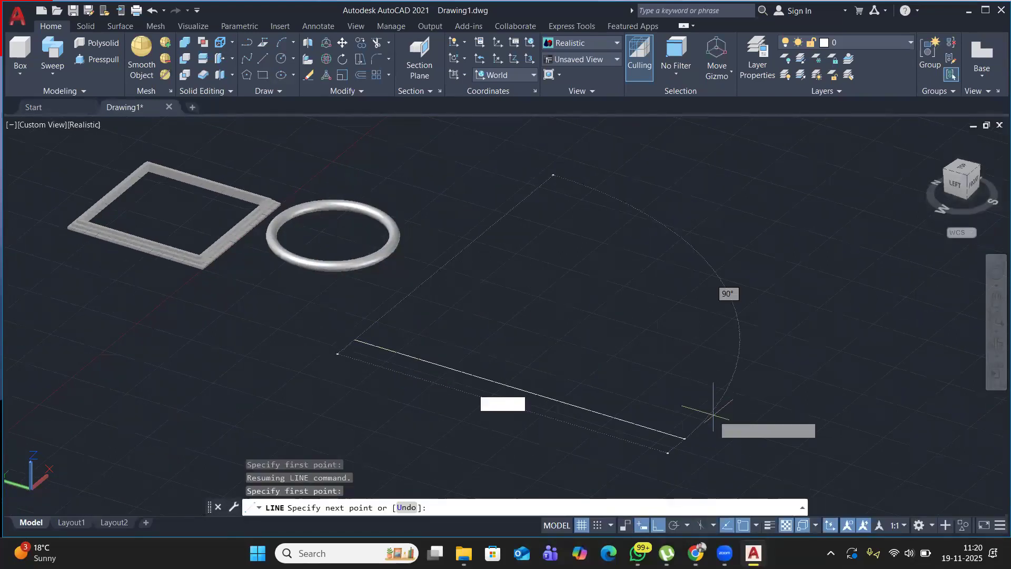
middle_drag(622, 416, 594, 335)
click(643, 365)
key(Return)
click(394, 121)
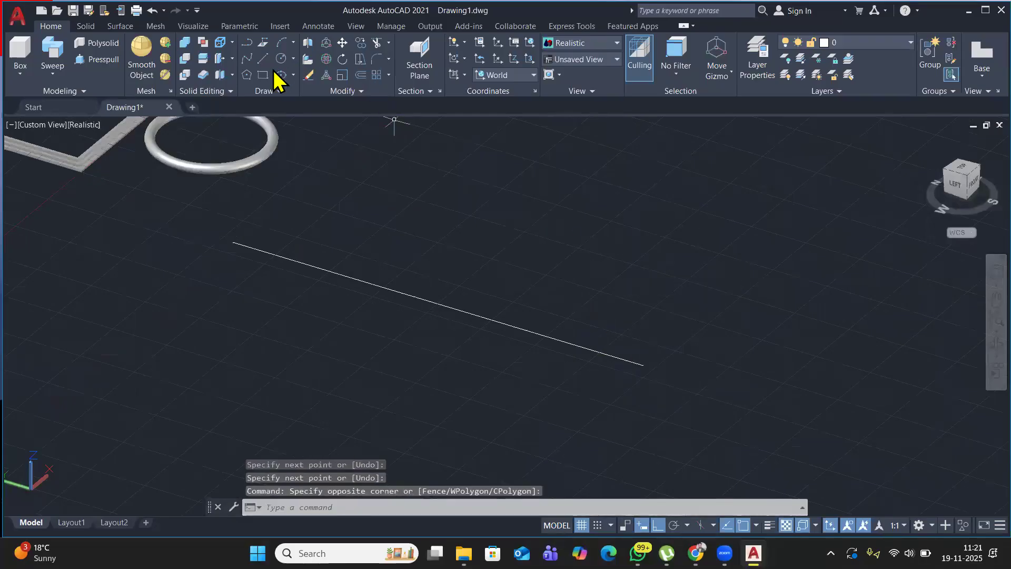
Draw a small flat circle near the end of the straight line.
text(c)
key(Return)
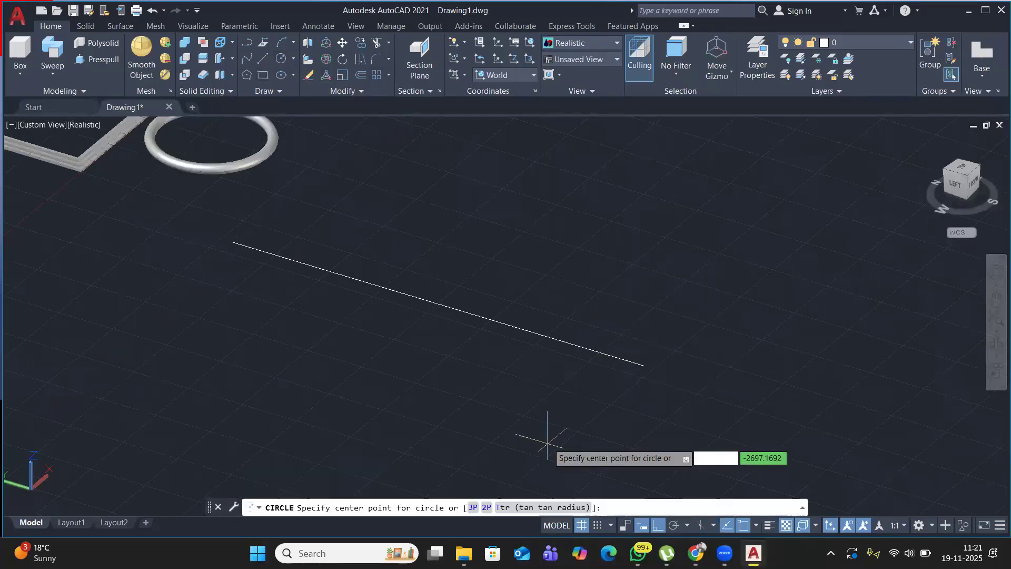
click(525, 407)
click(525, 403)
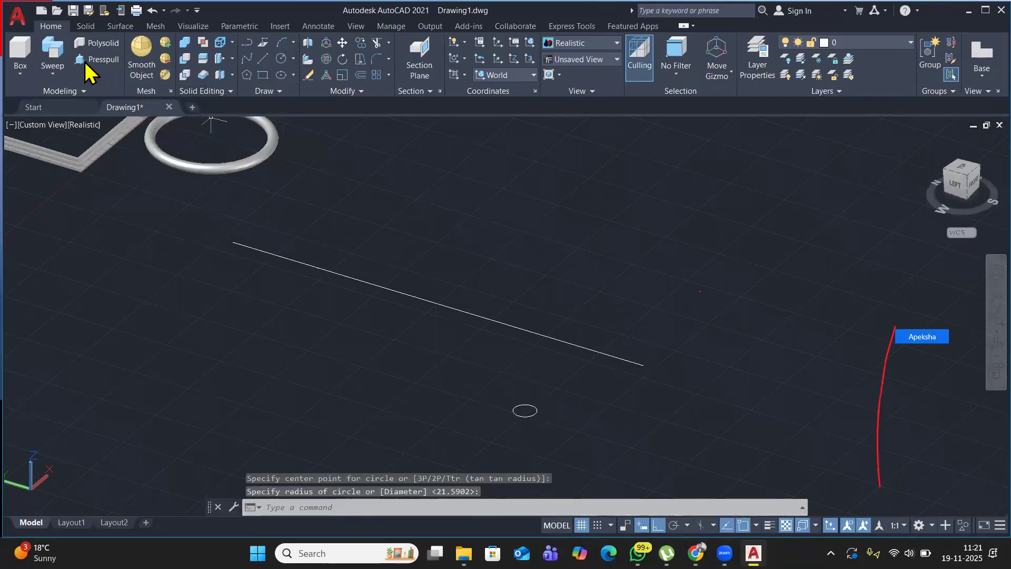
Sweep the small circle along the straight line to form a solid rod.
click(52, 58)
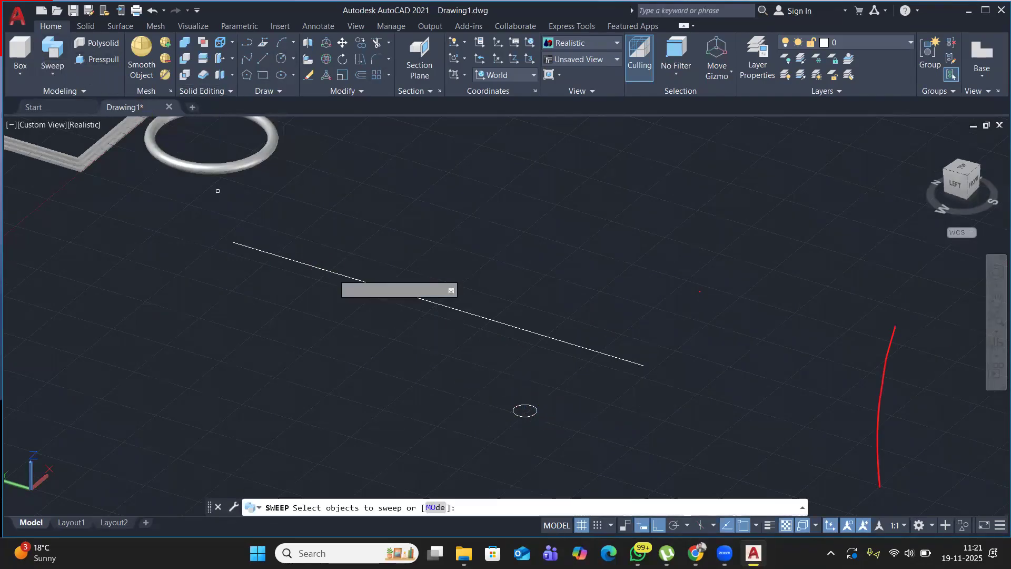
click(536, 410)
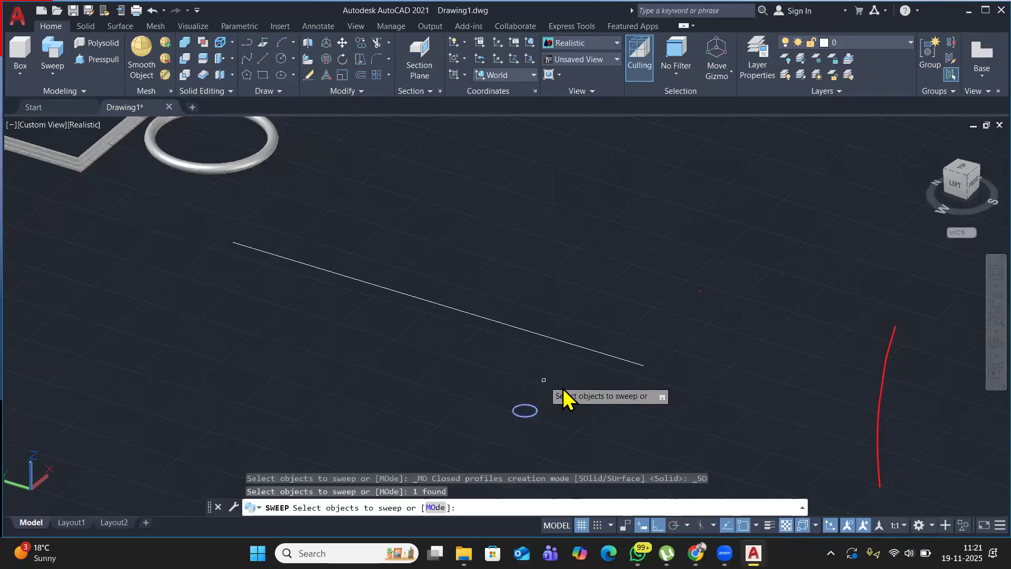
key(Return)
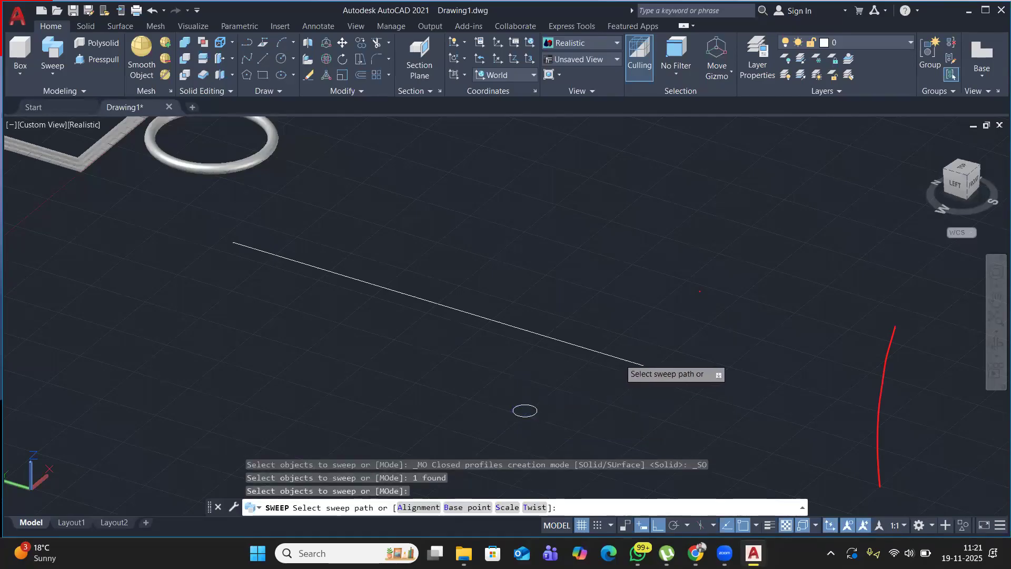
click(609, 358)
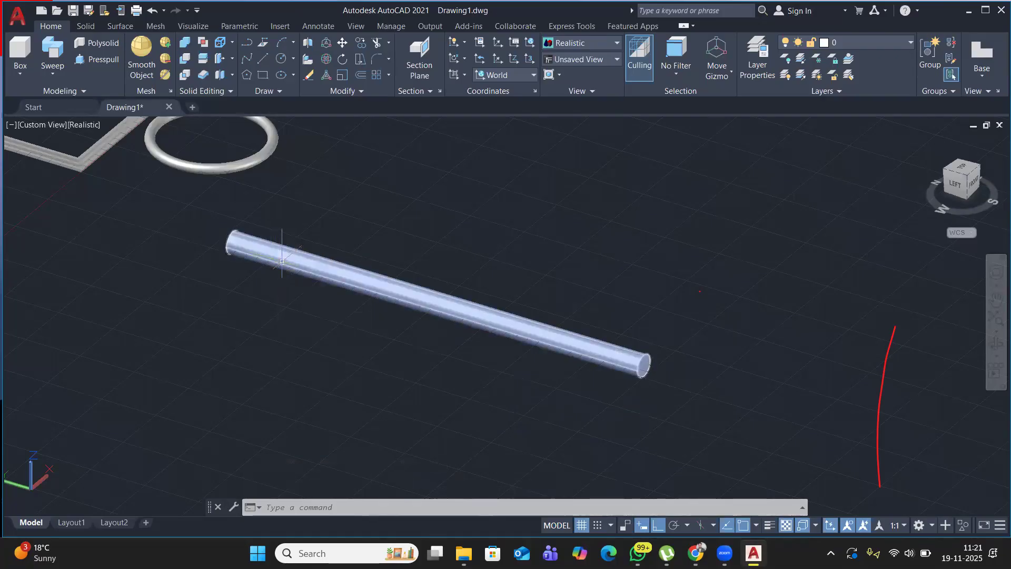
Draw a three-point arc in the empty area between the half-round solid and the stepped frame.
scroll(282, 261, down, 4)
middle_drag(220, 163, 411, 305)
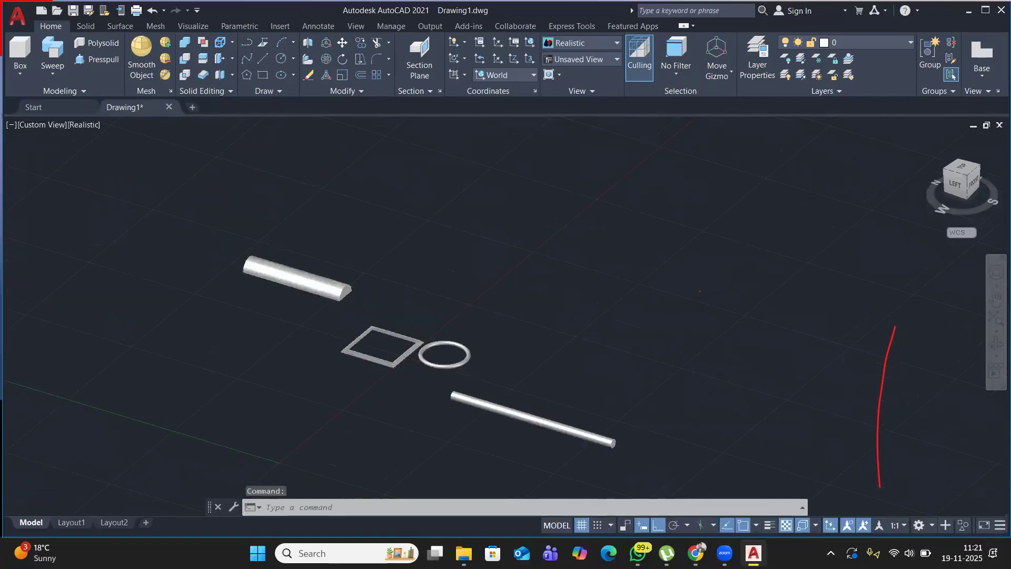
scroll(338, 327, up, 3)
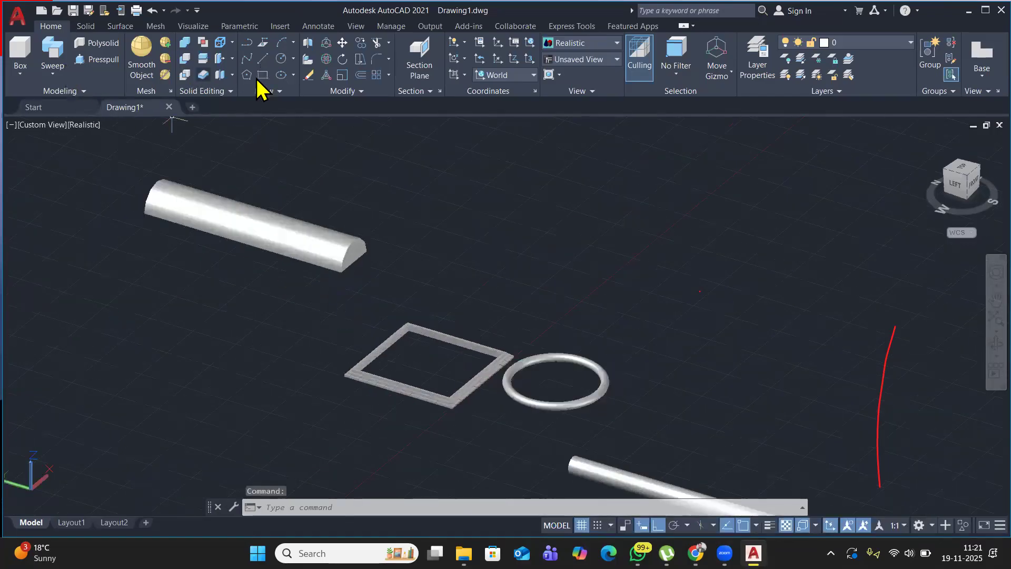
click(283, 50)
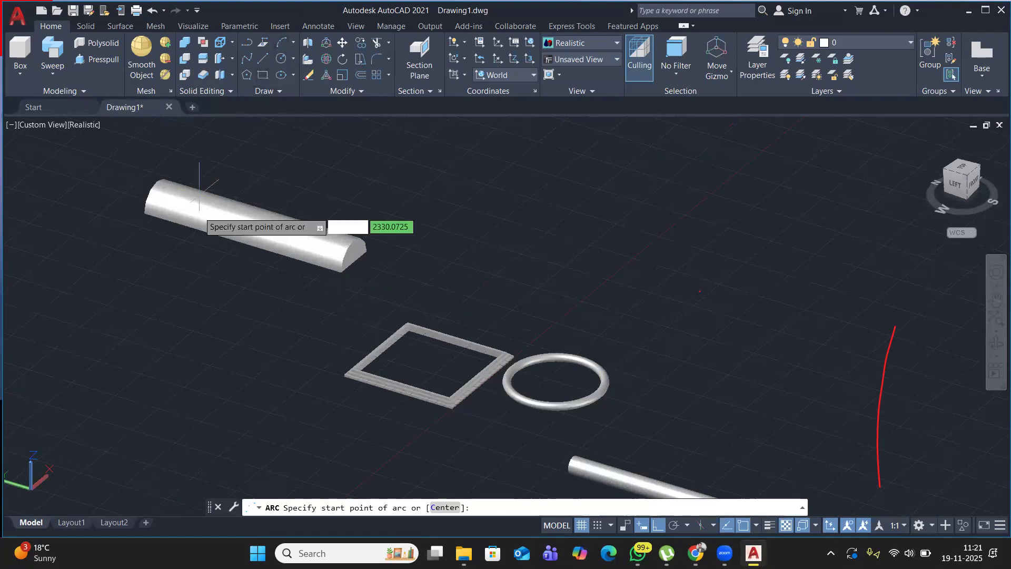
click(164, 381)
click(211, 313)
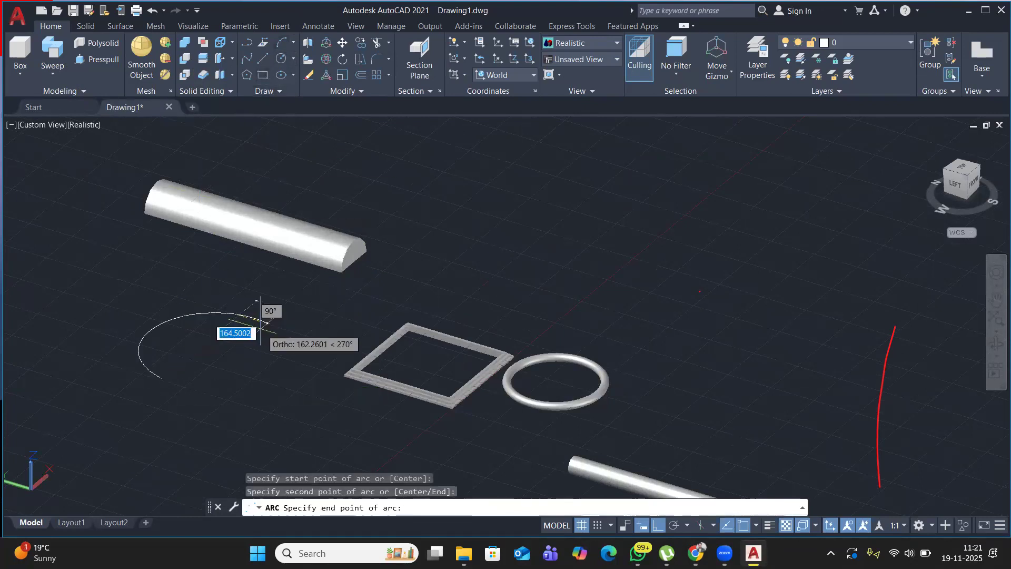
click(260, 322)
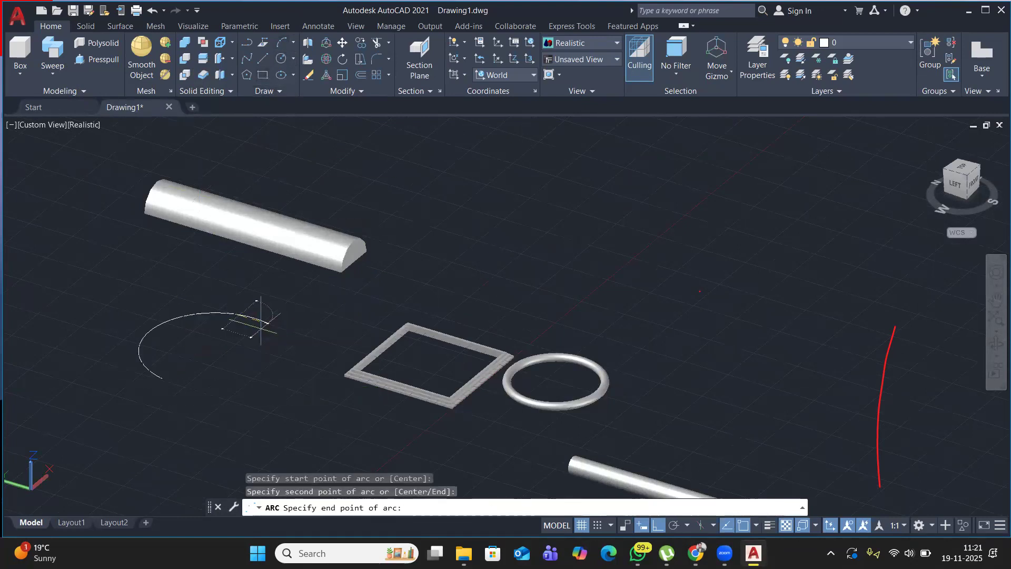
Draw a large flat rectangle behind the stepped frame and the ring.
click(264, 77)
click(443, 180)
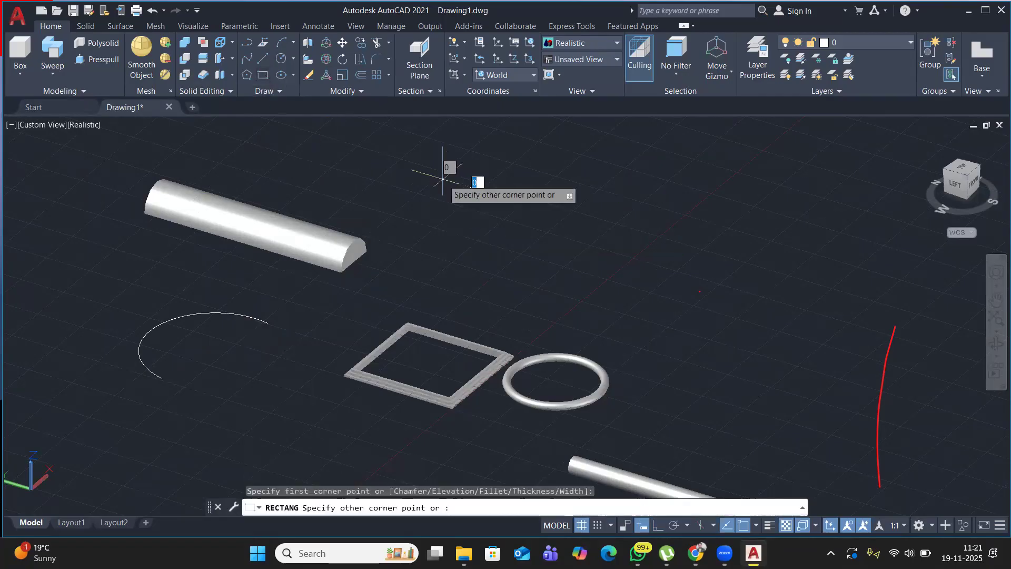
click(578, 303)
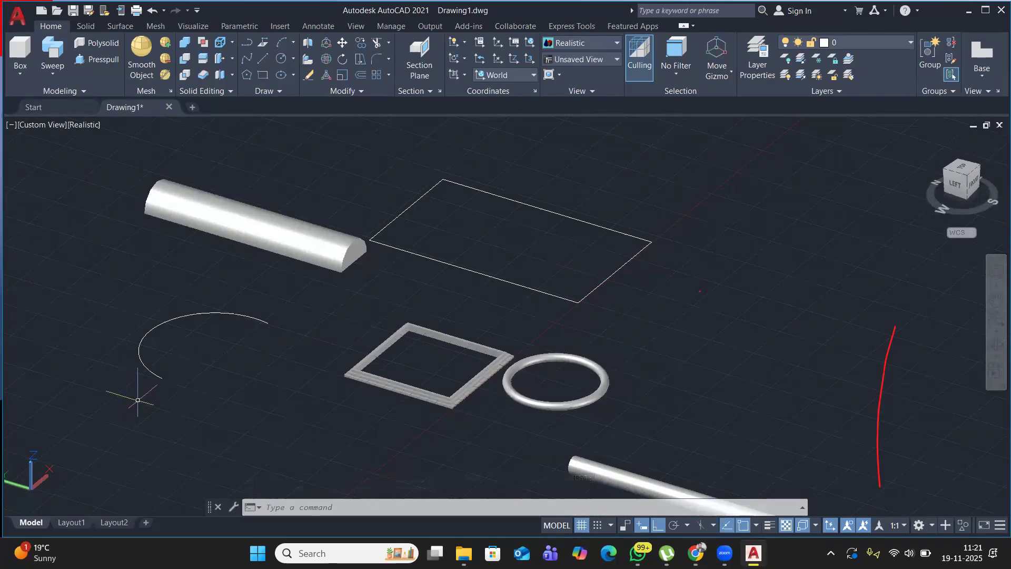
Create a long, thin wall-like box about 889 high in the empty area beyond the rectangle.
click(53, 74)
middle_drag(538, 325, 283, 268)
middle_drag(548, 230, 192, 295)
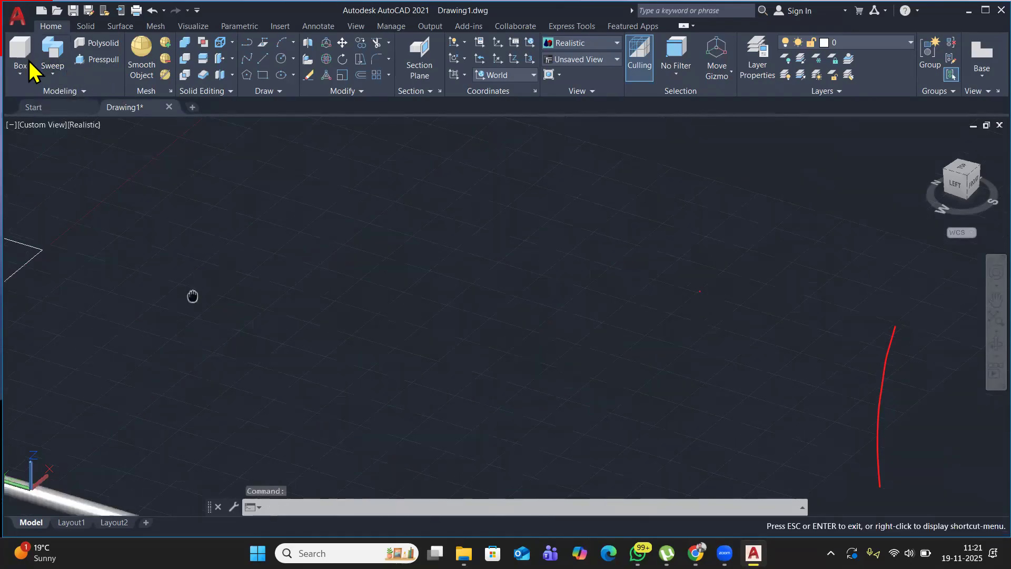
click(20, 53)
click(211, 242)
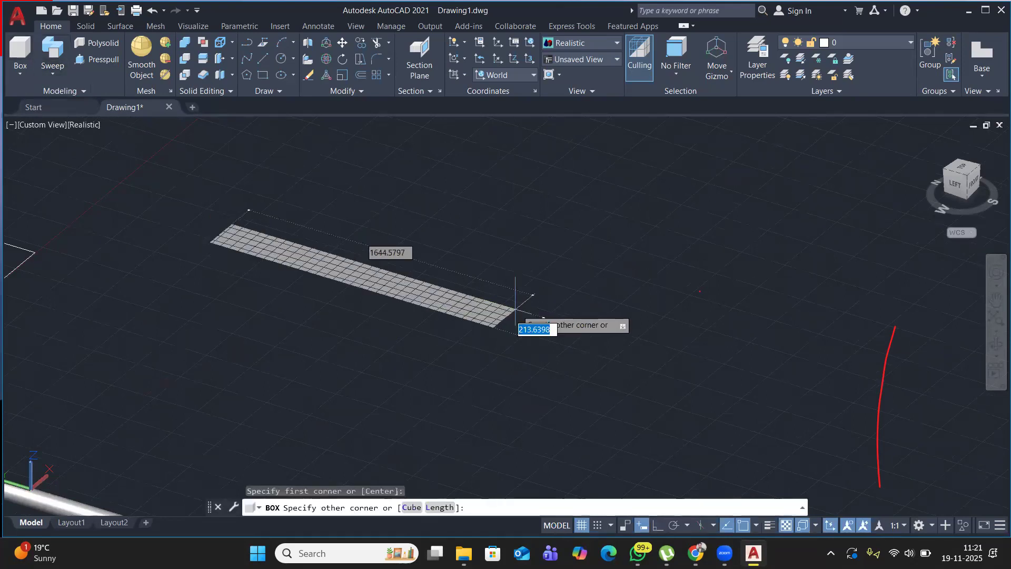
click(583, 332)
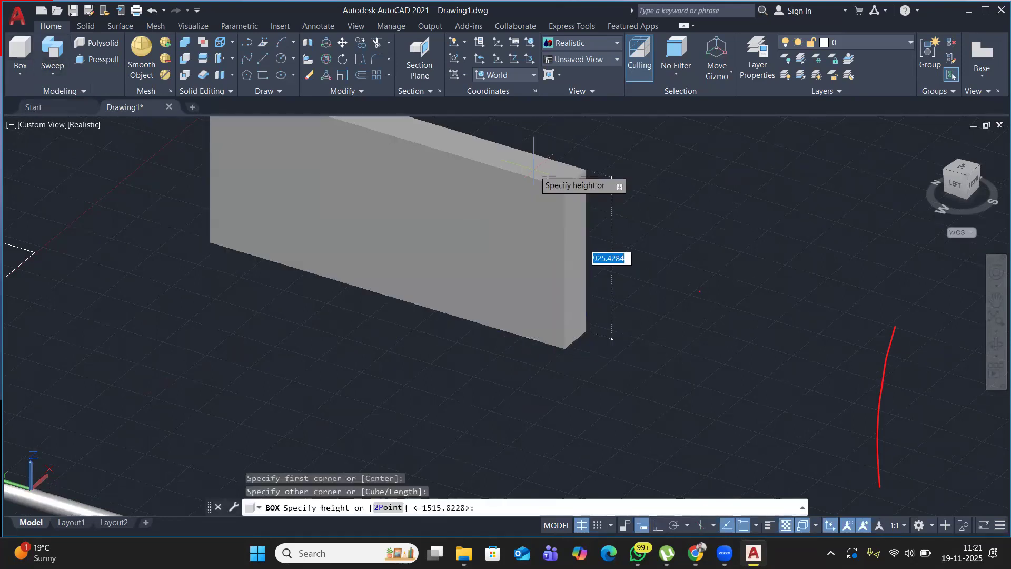
click(615, 172)
Create a smaller box against the long face of the wall-like box, near its end and lower than the wall.
right_click(615, 172)
click(658, 179)
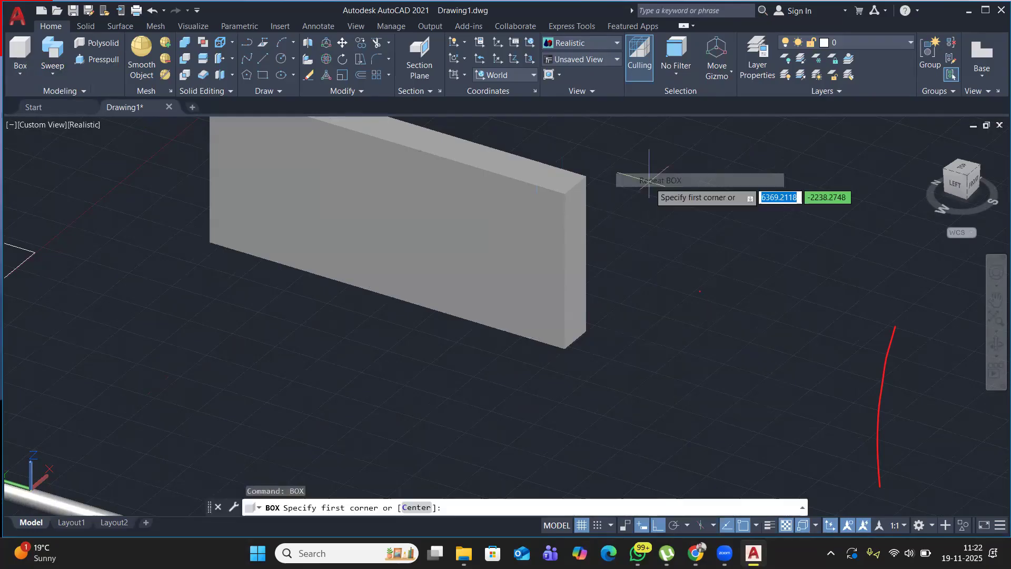
click(413, 355)
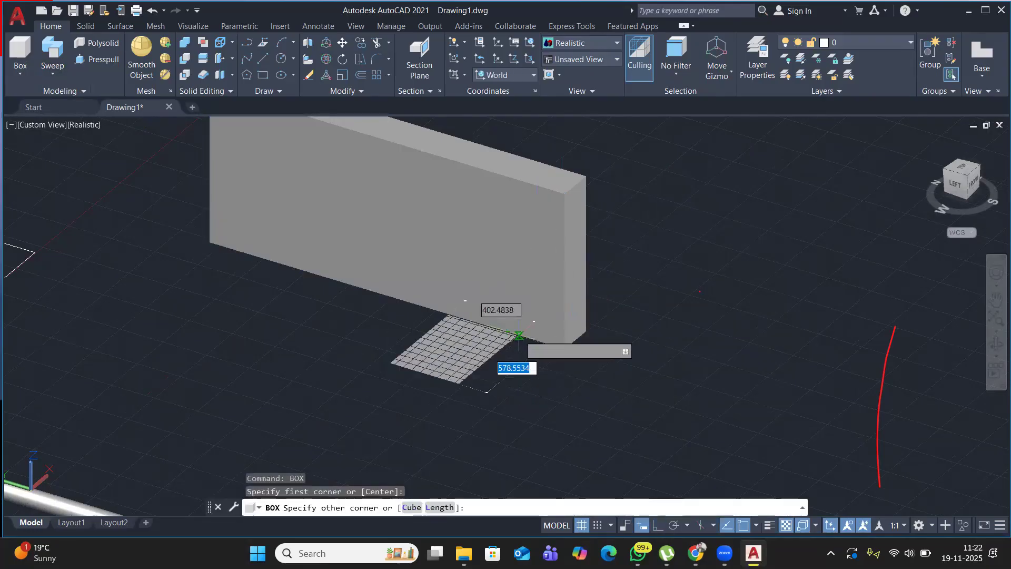
click(526, 338)
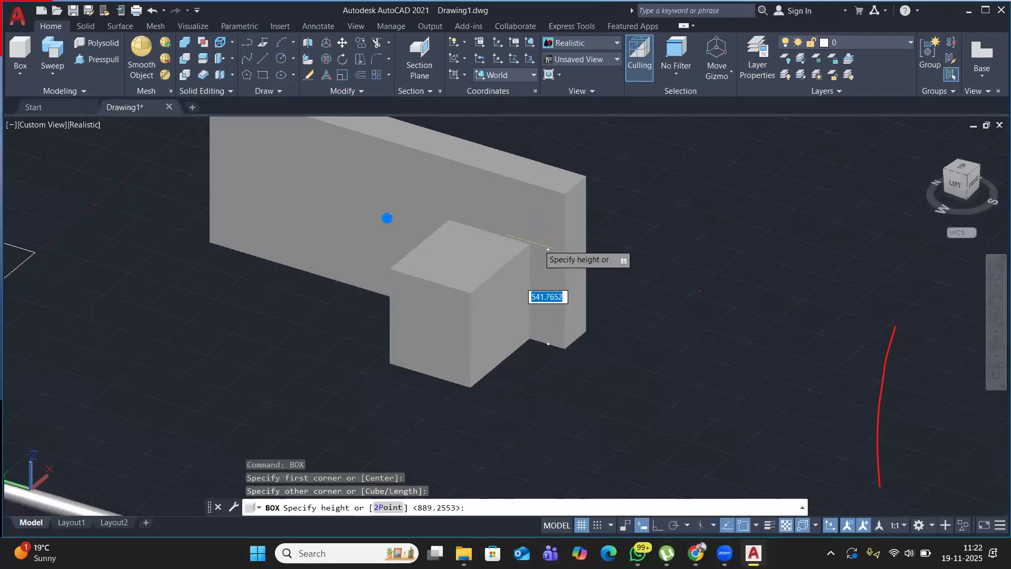
click(533, 261)
Move the small box along the X axis so that it passes through the wall-like box and projects on both sides.
middle_drag(331, 358, 360, 396)
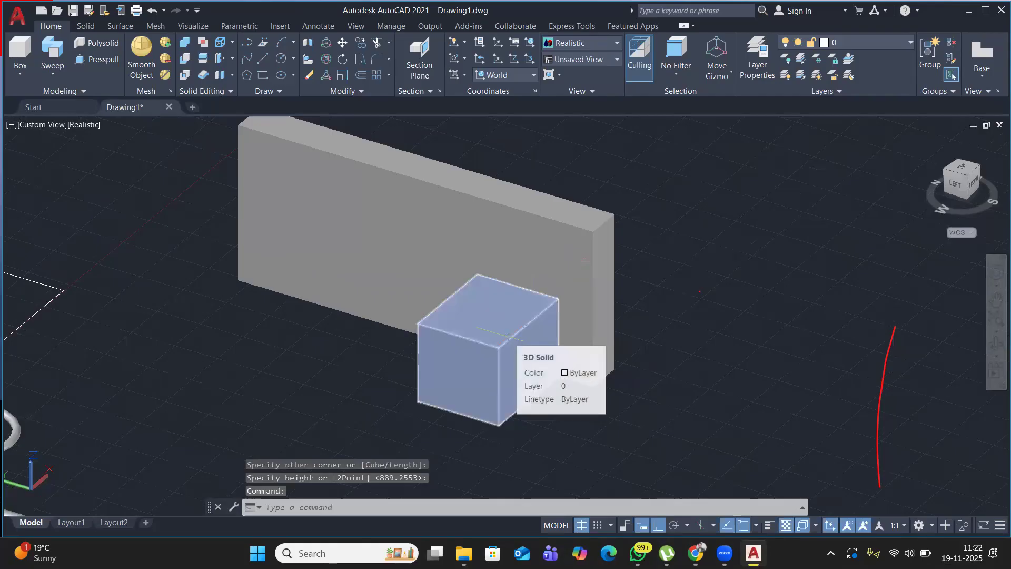
mouse_move(485, 322)
shift+middle_down()
mouse_move(488, 350)
mouse_move(470, 334)
shift+middle_up()
click(470, 333)
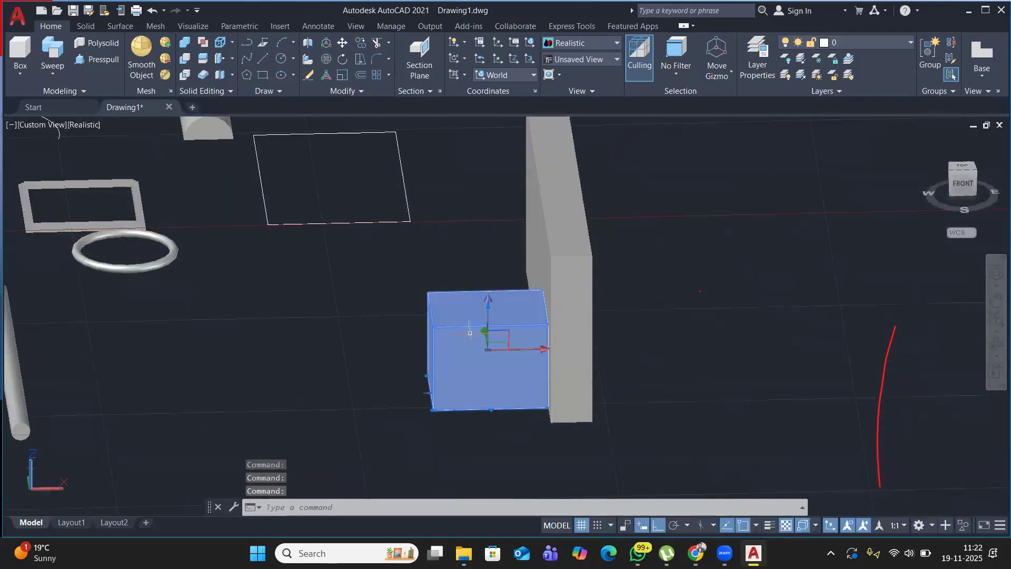
click(540, 349)
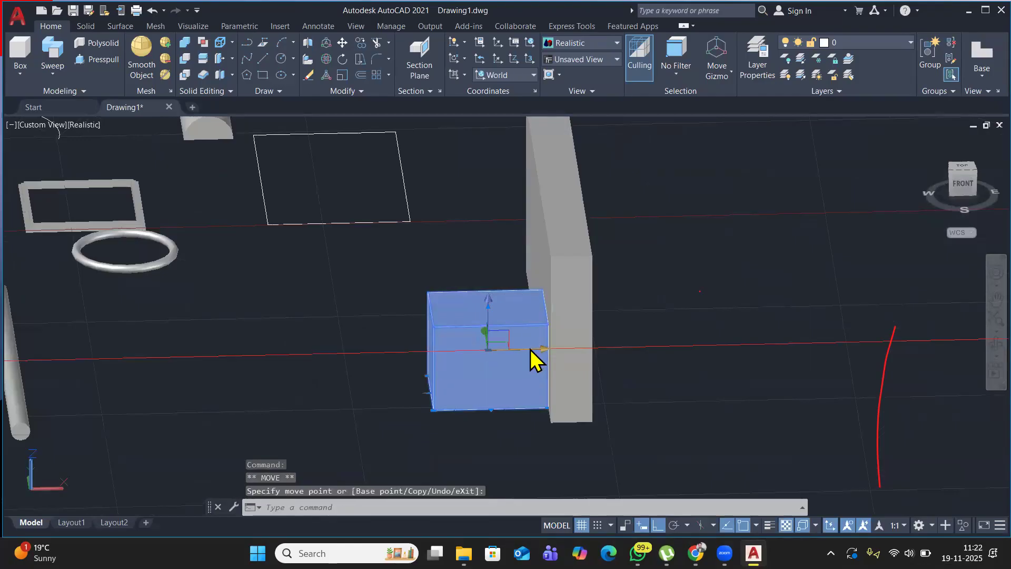
click(563, 356)
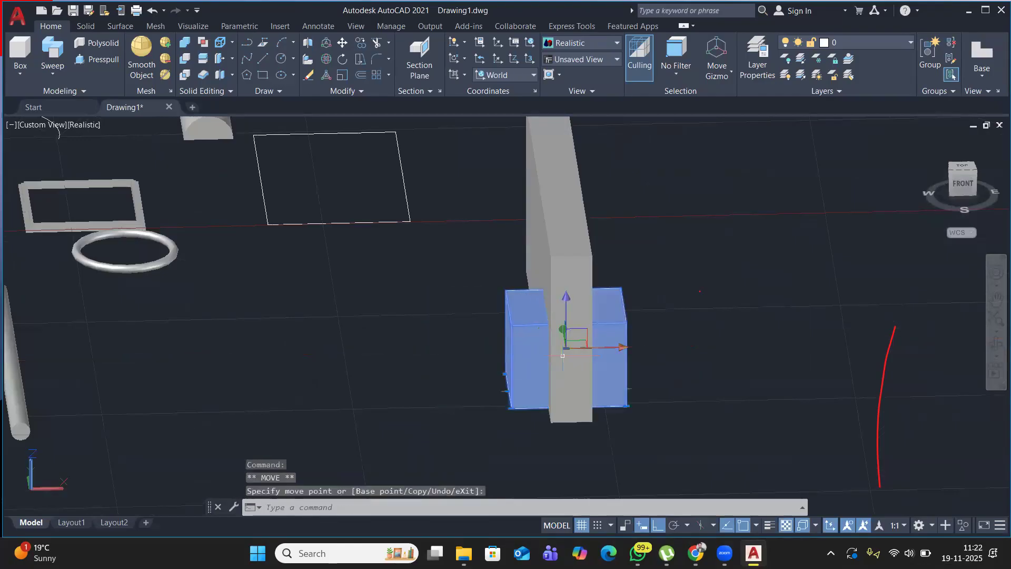
key(Escape)
shift+middle_drag(459, 409, 550, 405)
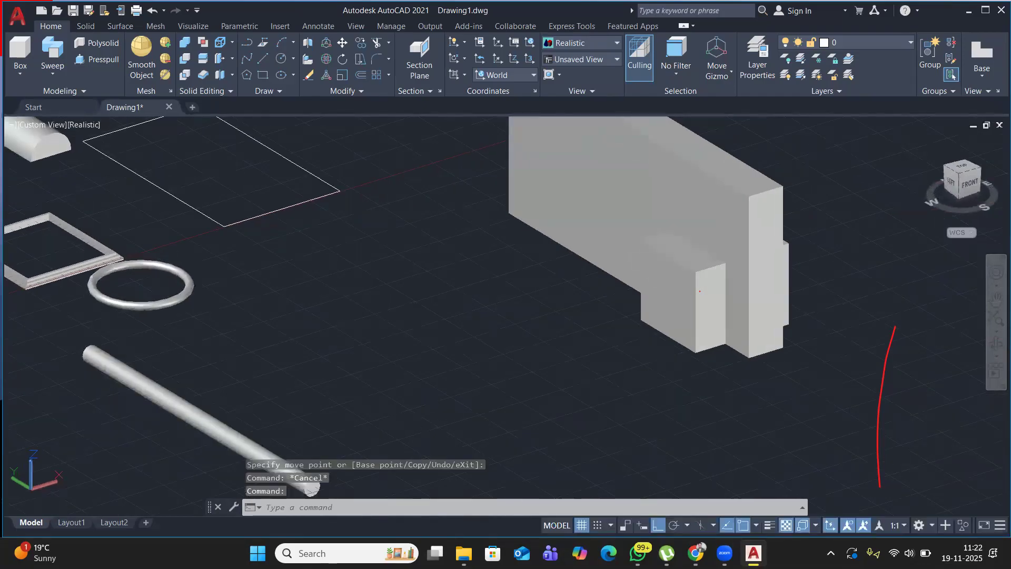
middle_drag(528, 343, 332, 385)
key(Escape)
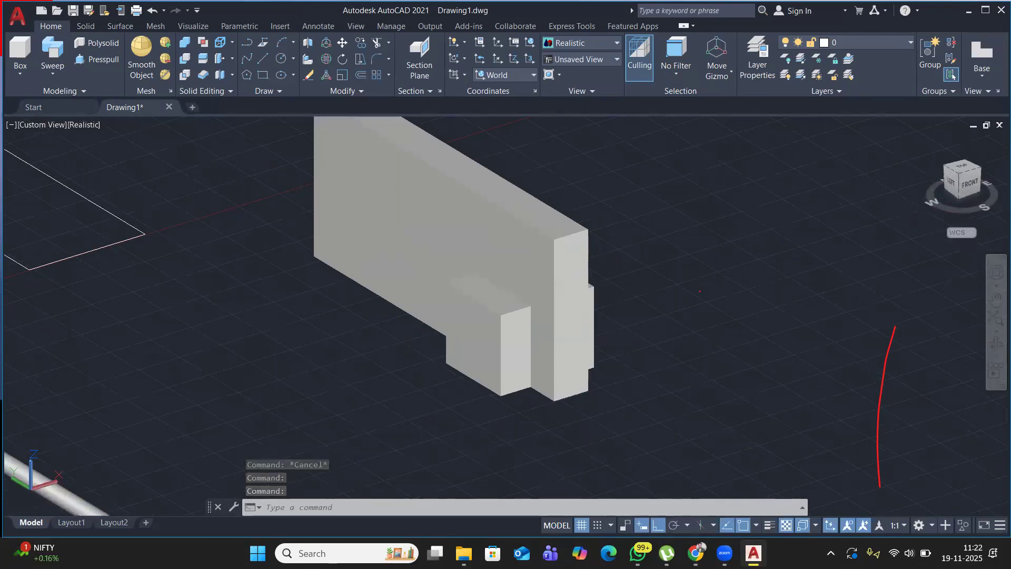
Switch the visual style to 2D Wireframe to show the edges of the two intersecting boxes.
middle_drag(338, 322, 332, 334)
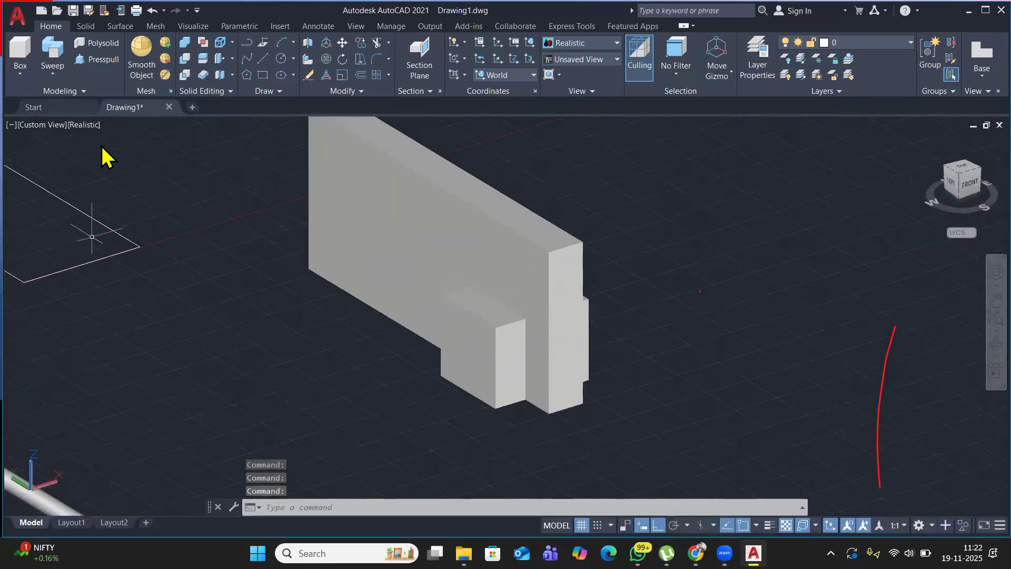
click(85, 125)
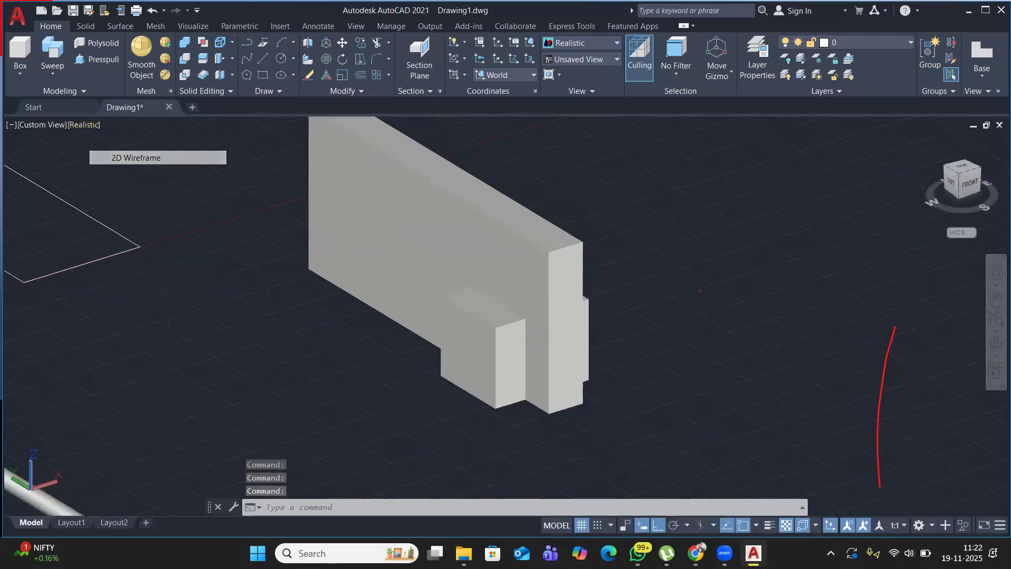
click(136, 157)
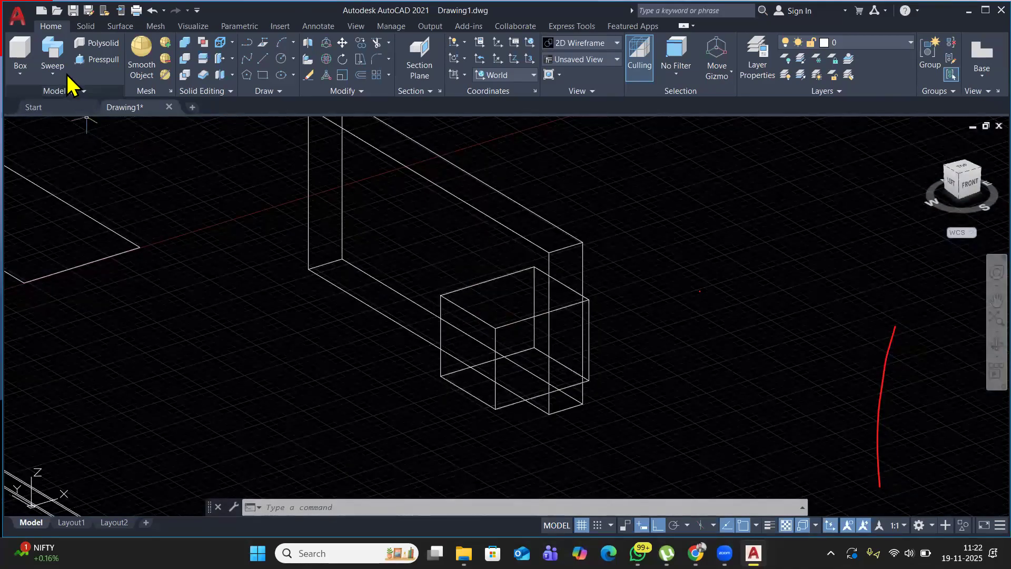
Union the wall-like box with the small box passing through it and set the visual style back to Realistic.
click(185, 42)
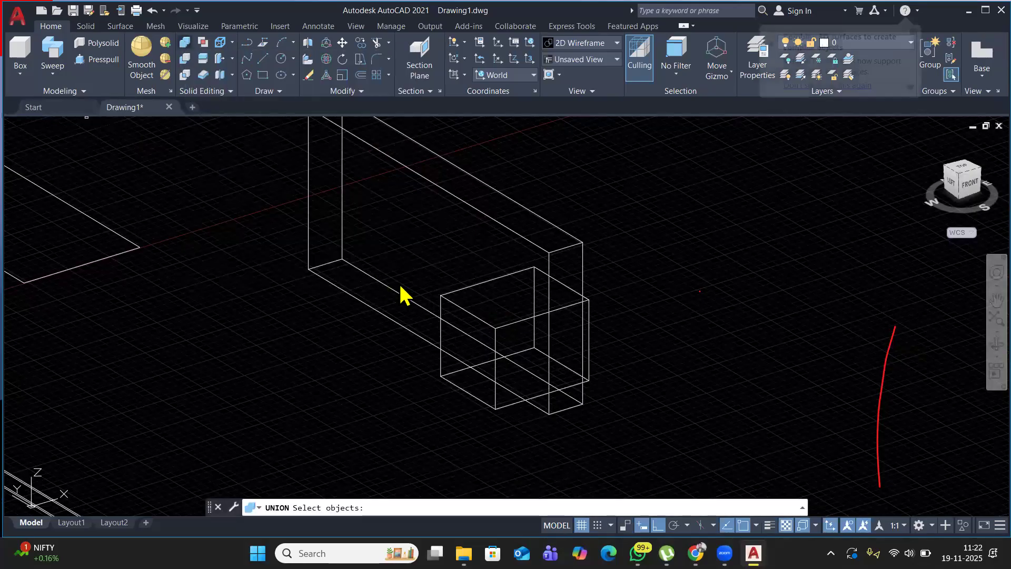
click(535, 252)
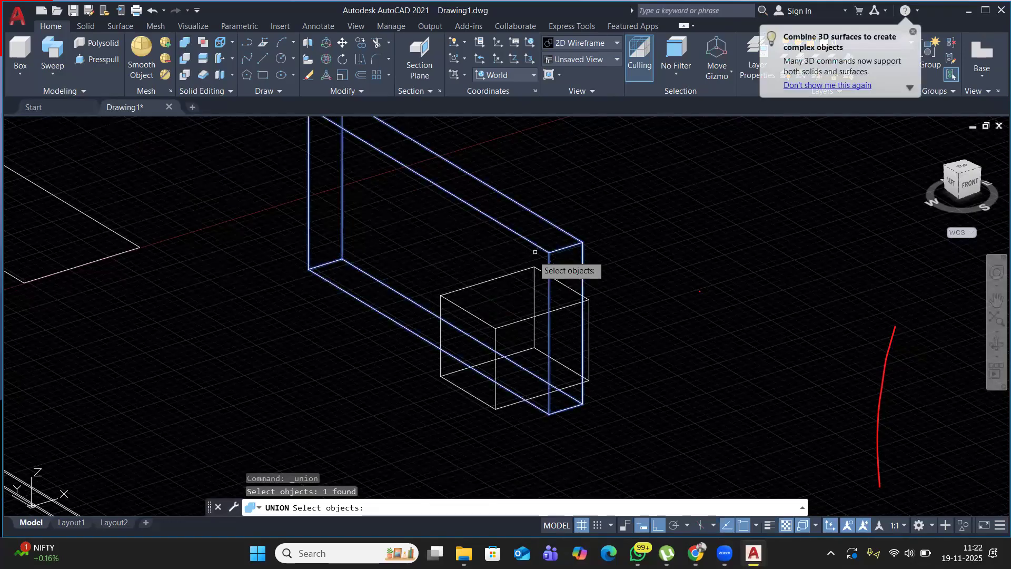
click(495, 332)
click(470, 310)
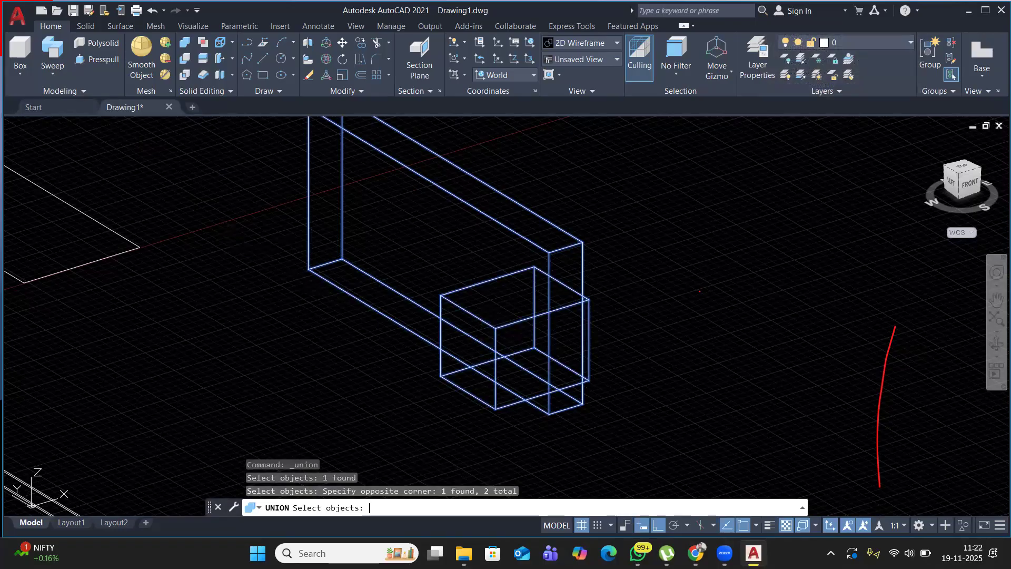
key(Return)
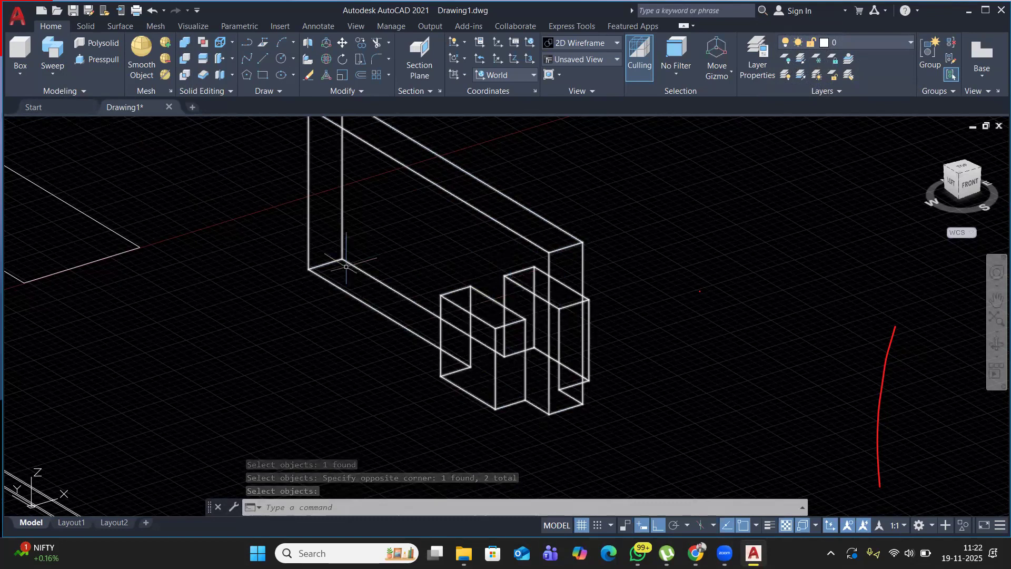
click(93, 127)
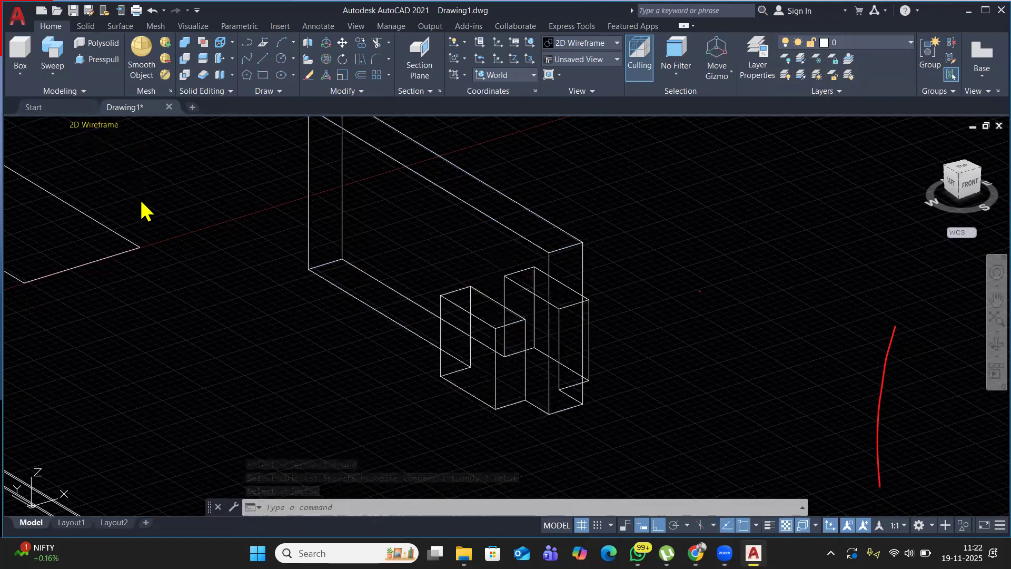
click(130, 198)
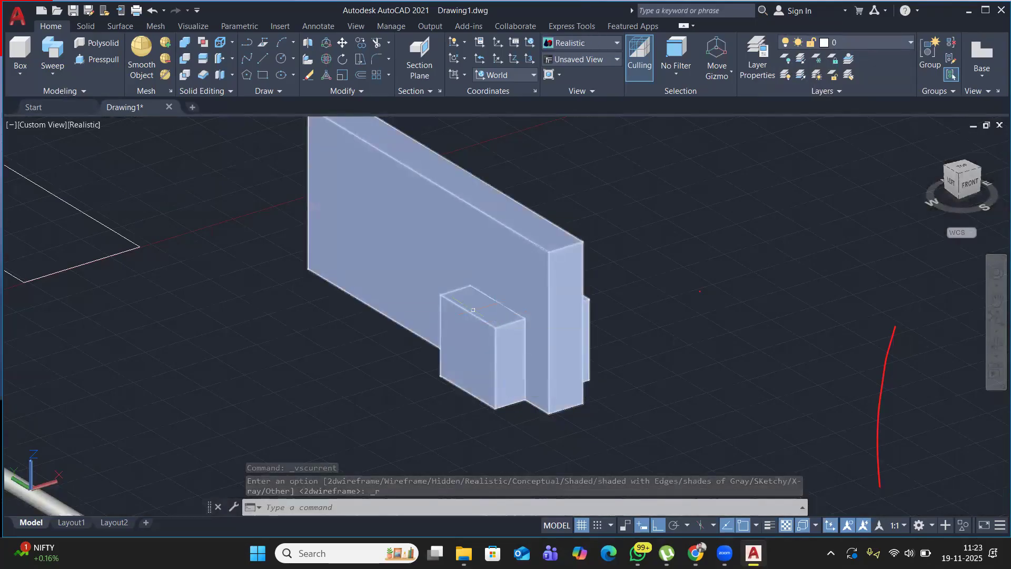
Create an upright, narrow box about 573 high in the empty area beside the merged wall solid.
middle_drag(615, 252, 427, 271)
key(Escape)
text(box)
key(Return)
click(521, 295)
click(648, 260)
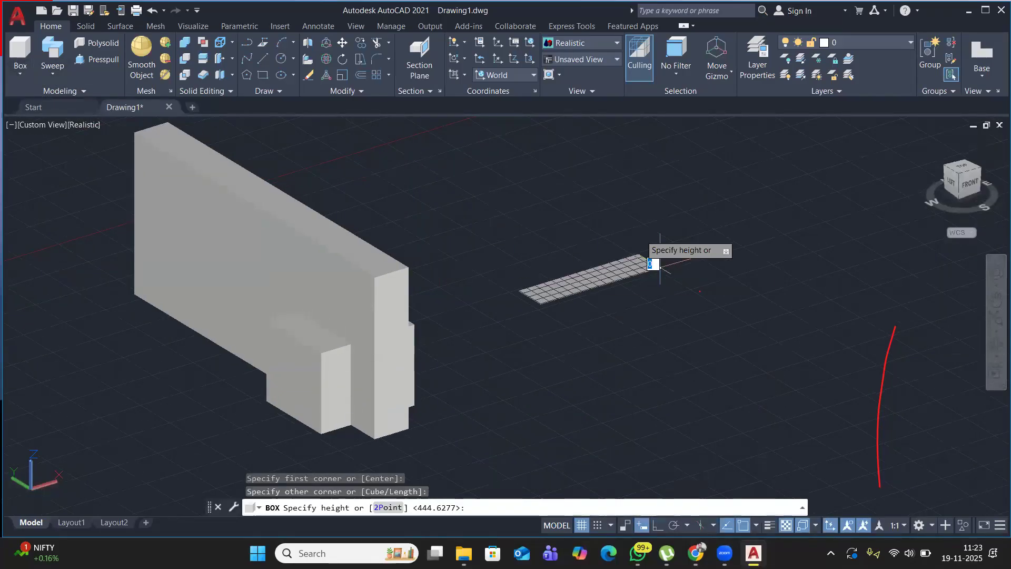
click(659, 166)
Create a second, wider box of similar height that overlaps one end of the narrow upright box.
key(Return)
click(741, 181)
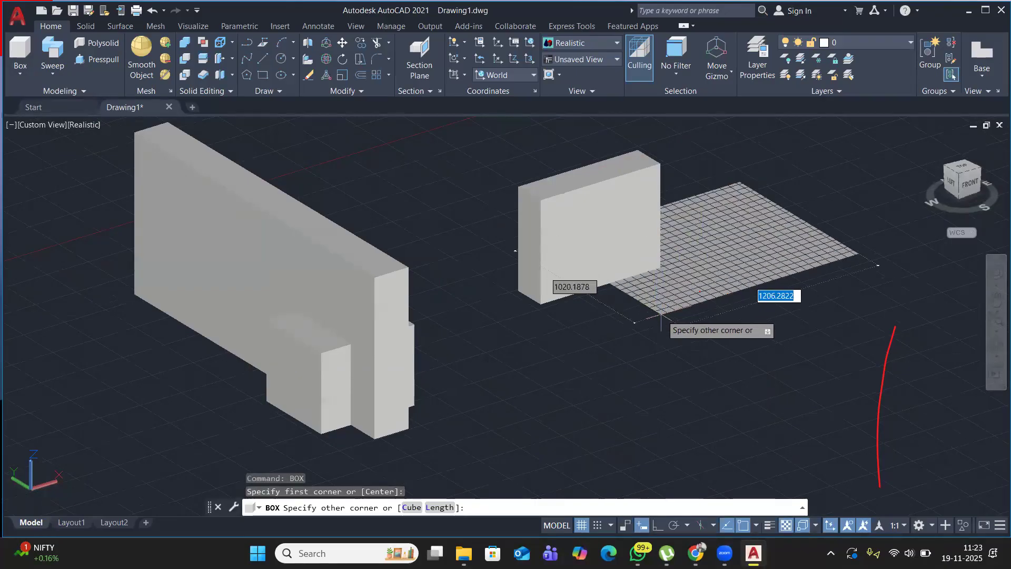
click(668, 303)
click(599, 213)
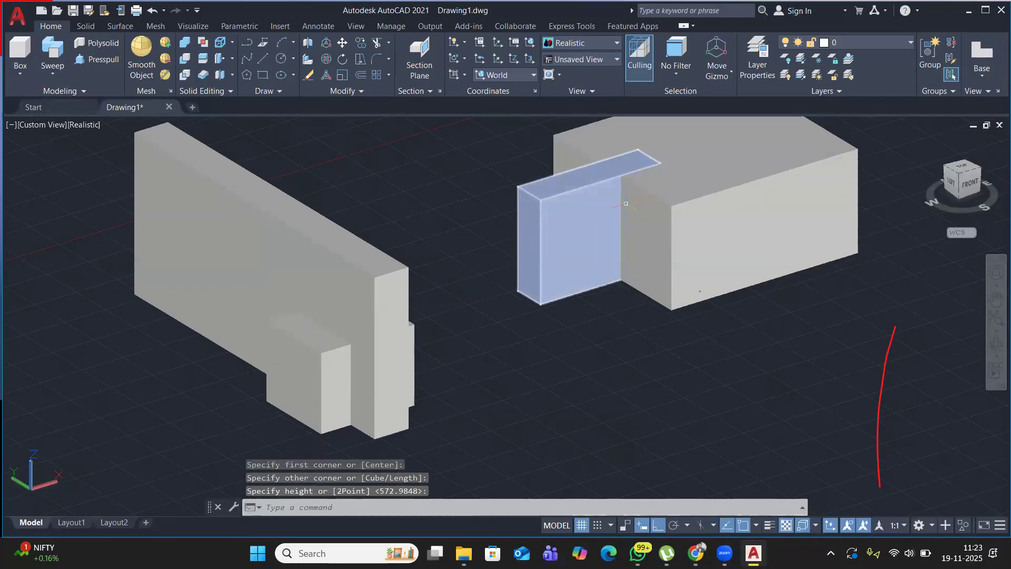
Union the narrow upright box and the wide box overlapping it into one solid.
drag(670, 217, 502, 303)
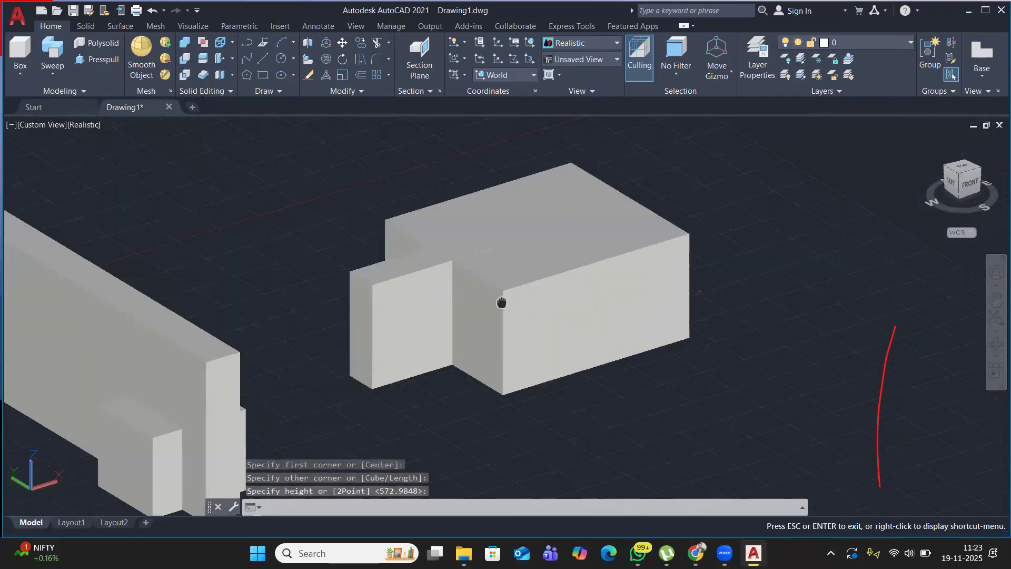
key(Escape)
click(184, 42)
click(665, 182)
click(282, 361)
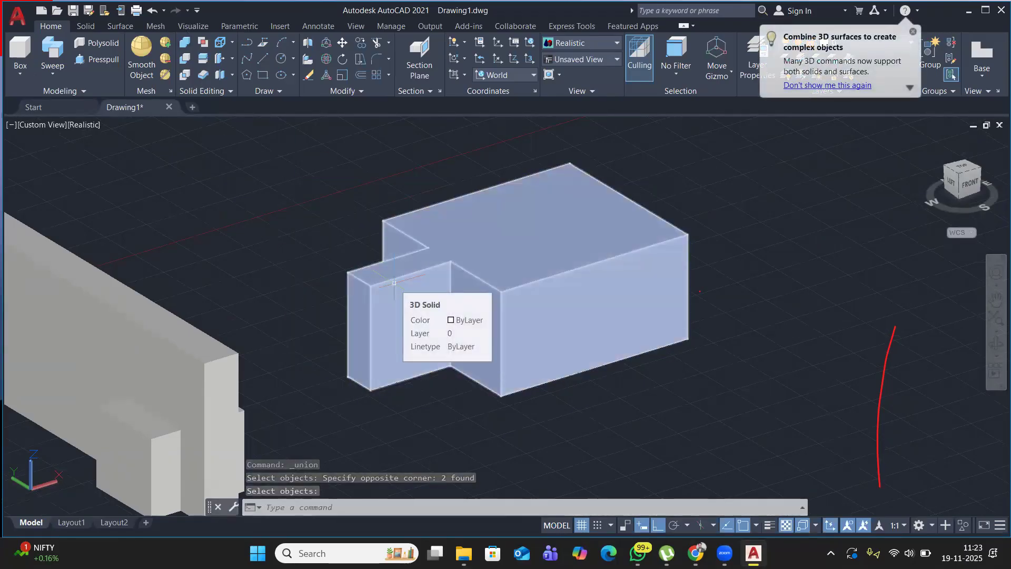
key(Return)
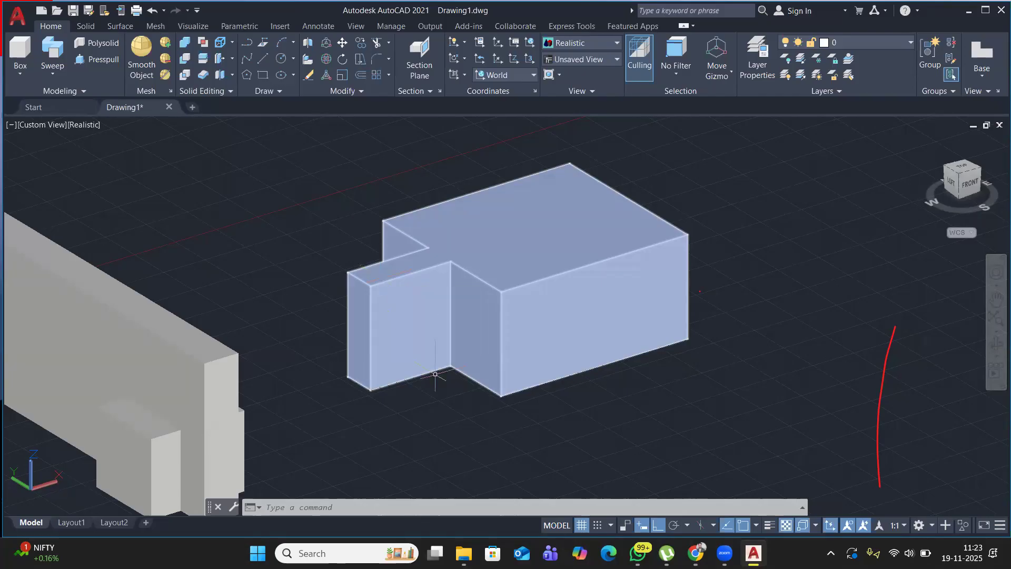
Switch to WhatsApp, look through the batch group chat down to its latest messages, and return to AutoCAD.
mouse_move(638, 553)
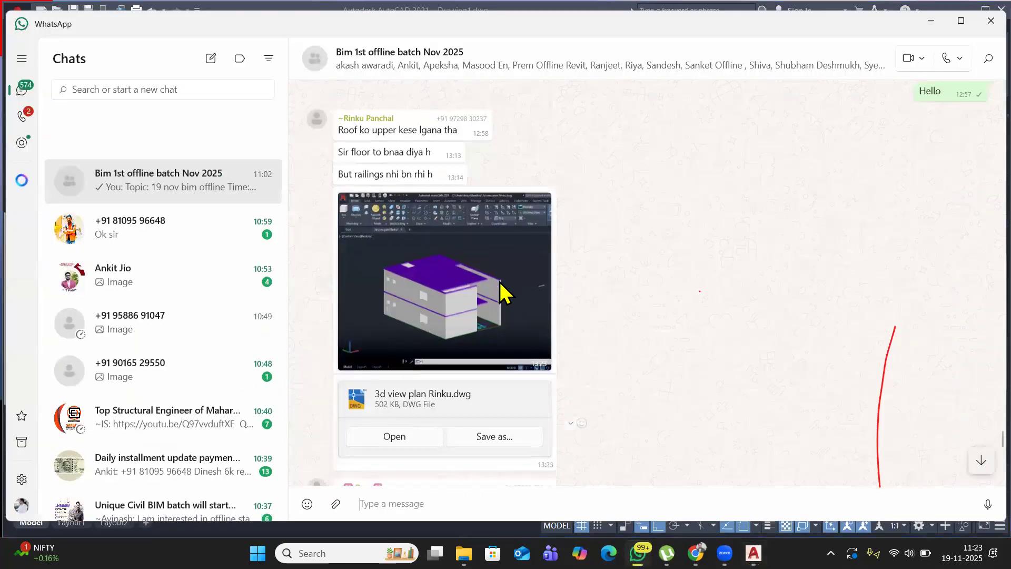
scroll(501, 289, down, 15)
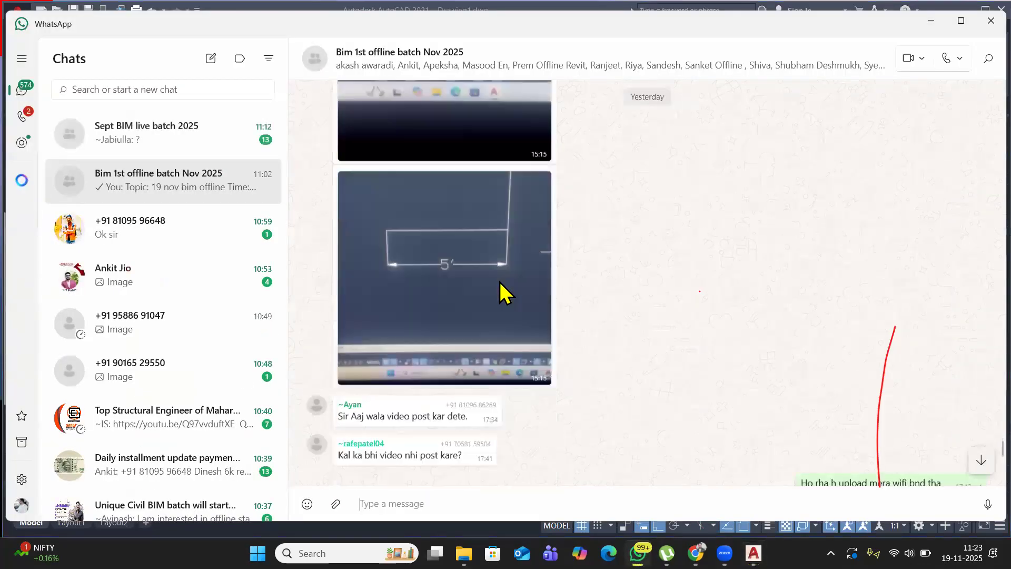
scroll(518, 333, down, 10)
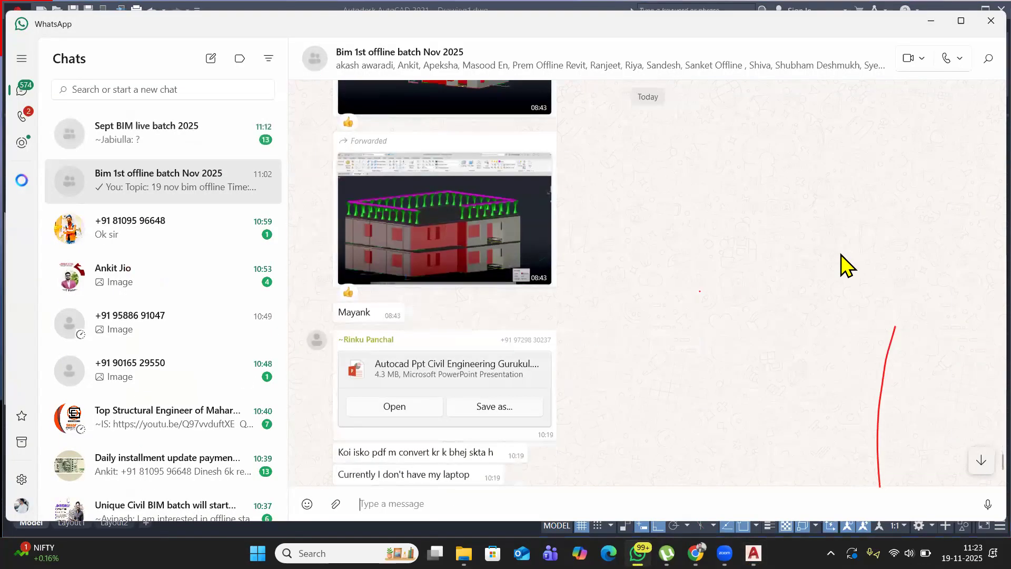
click(973, 455)
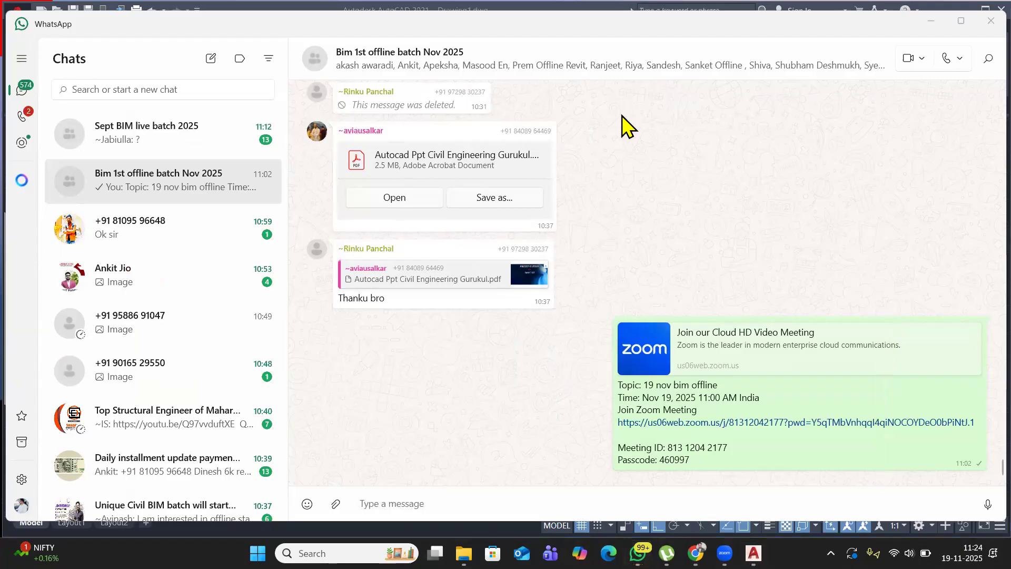
click(933, 19)
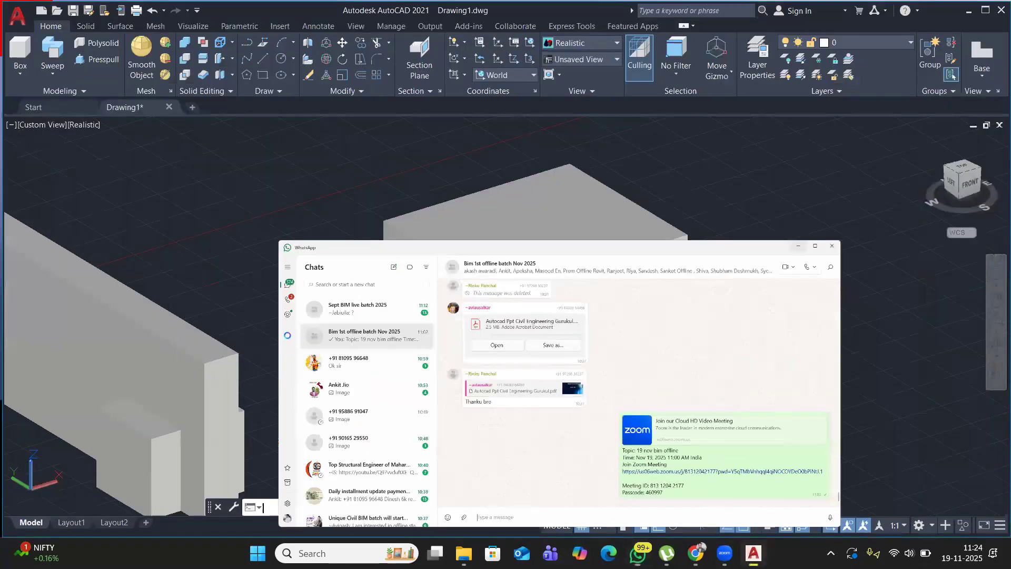
Create a large, tall box in the empty area in front of the two merged solids.
middle_drag(355, 194, 408, 145)
scroll(406, 150, down, 2)
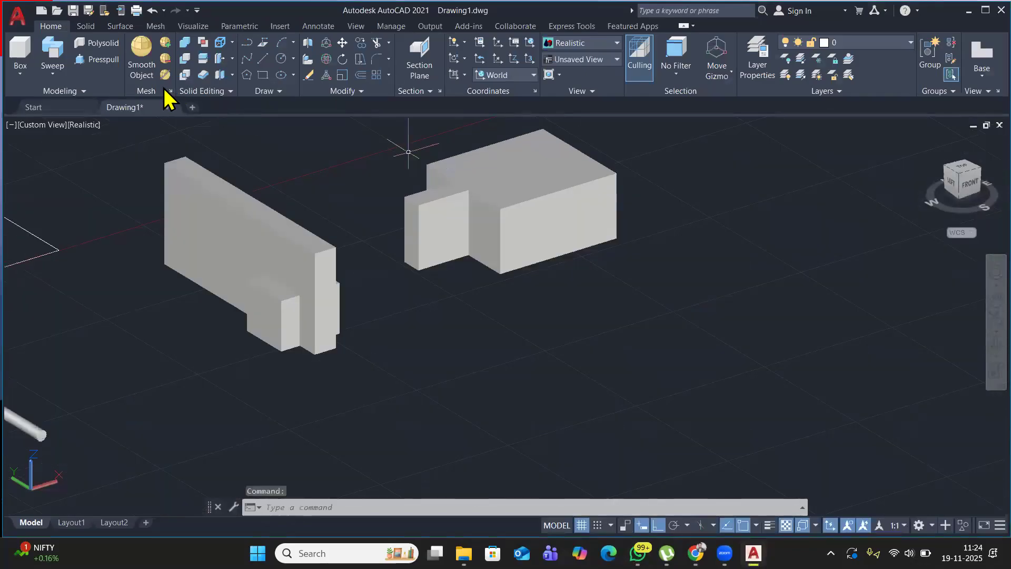
scroll(406, 150, down, 2)
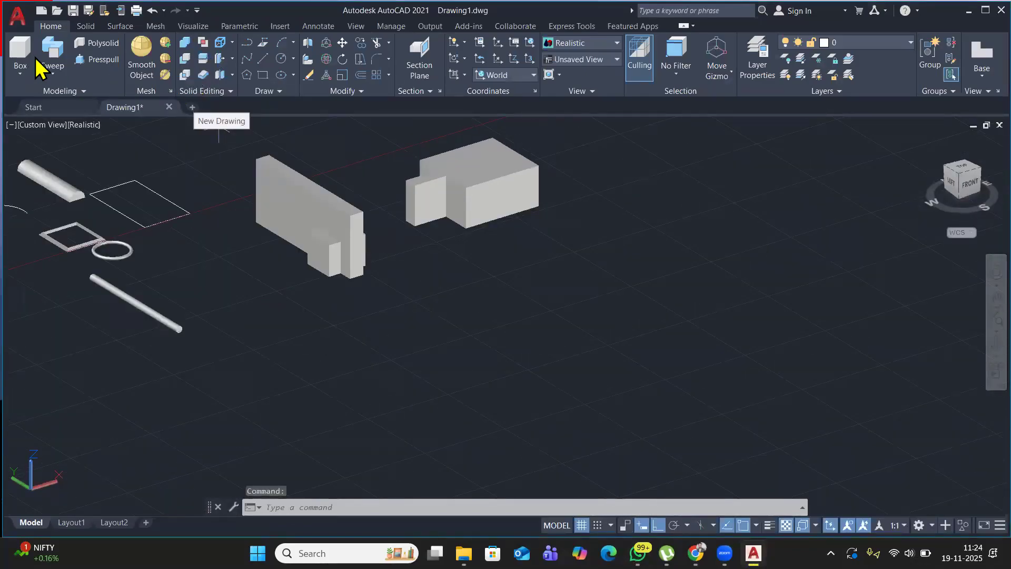
click(18, 50)
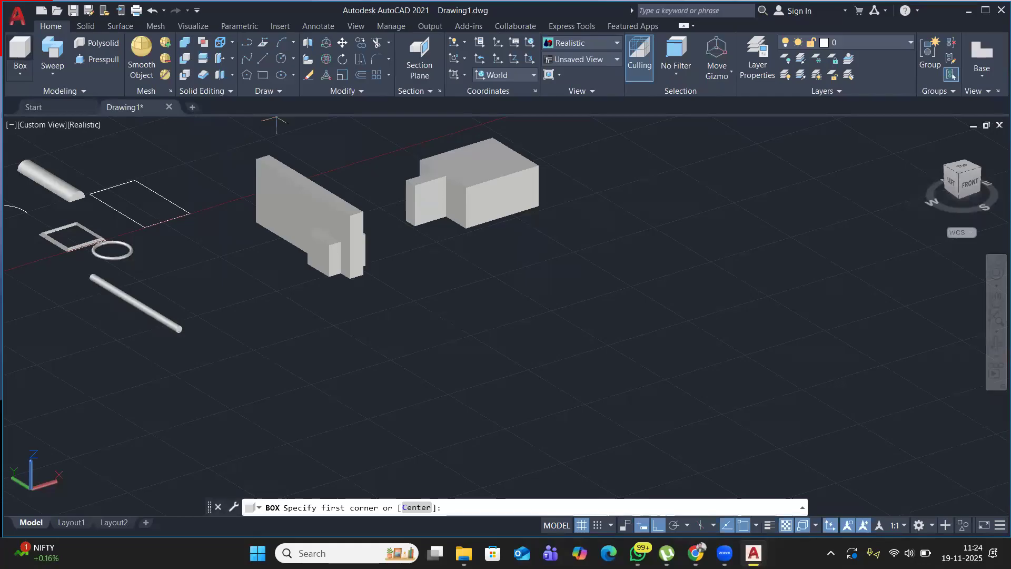
middle_drag(447, 323, 275, 352)
click(328, 345)
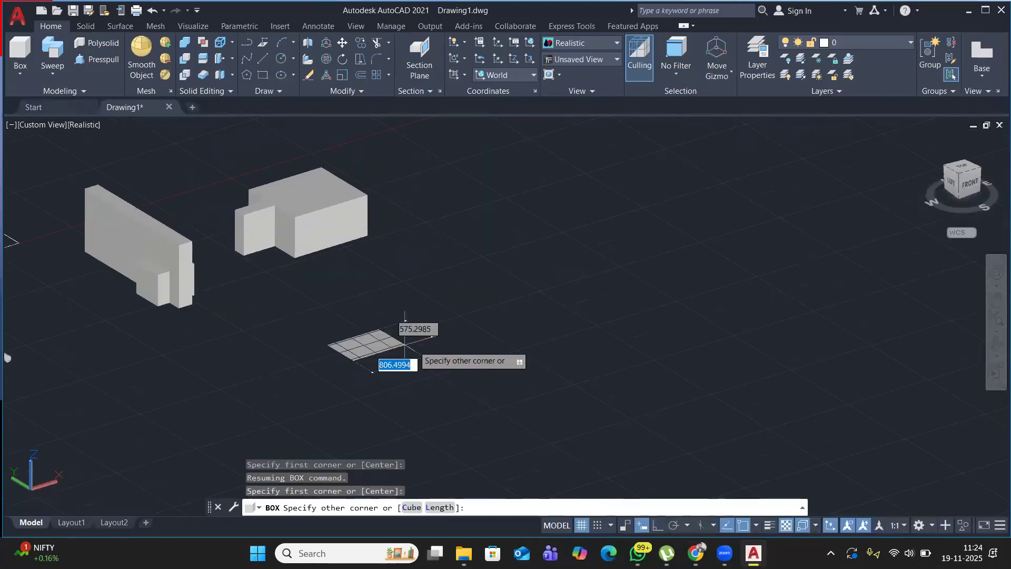
click(610, 333)
click(580, 187)
Create a smaller, lower box that overlaps the front lower corner of the large box and projects from its front face.
right_click(650, 179)
click(682, 185)
click(556, 376)
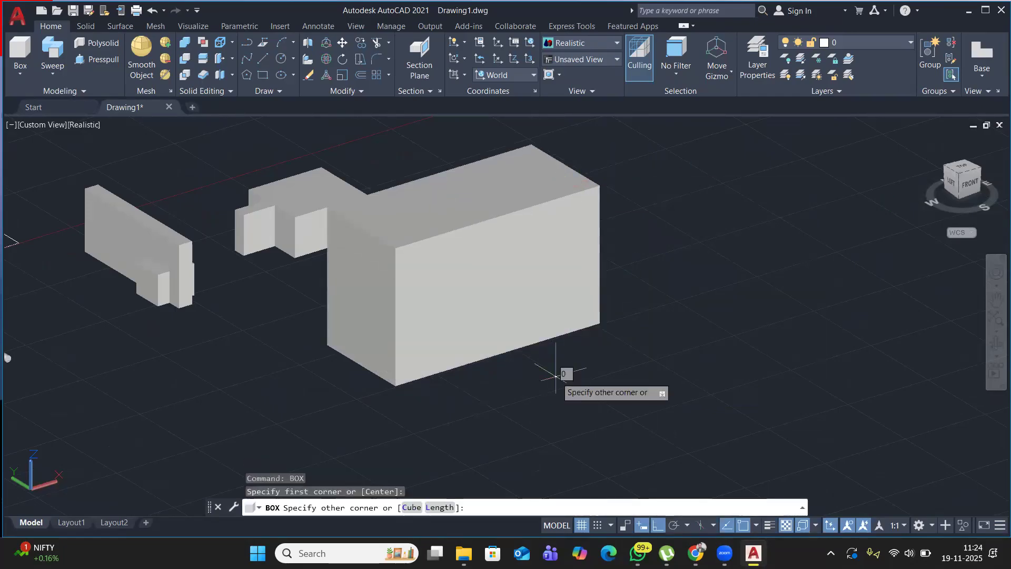
click(339, 283)
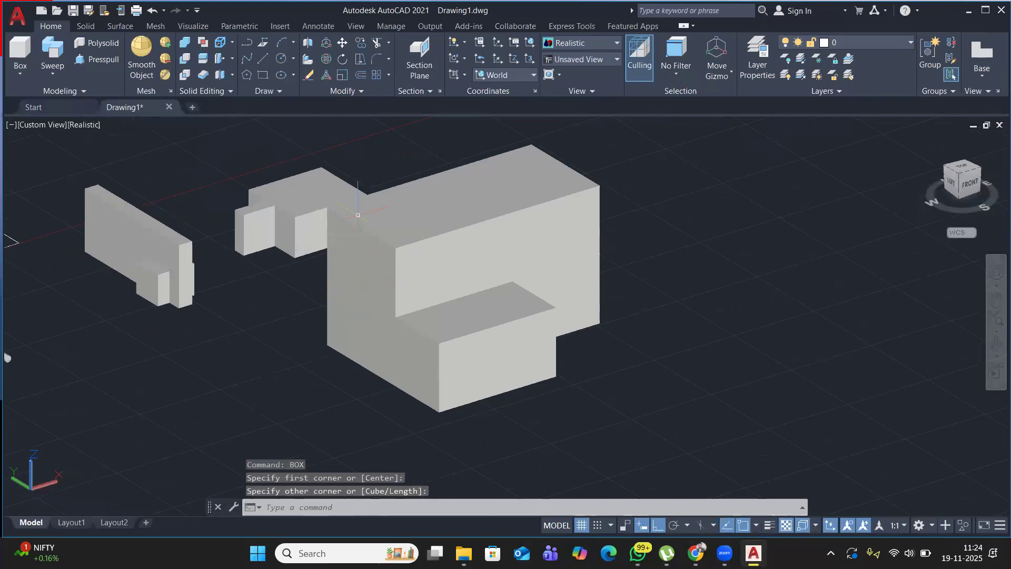
Highlight the large box and the smaller box together to examine the volume they share, then clear the selection.
click(442, 357)
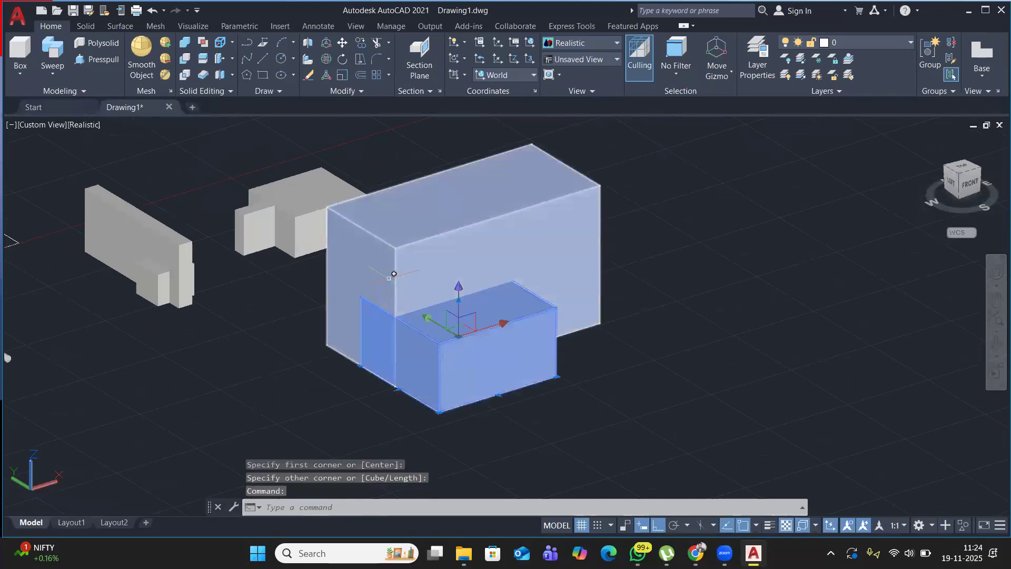
click(500, 238)
scroll(359, 315, up, 3)
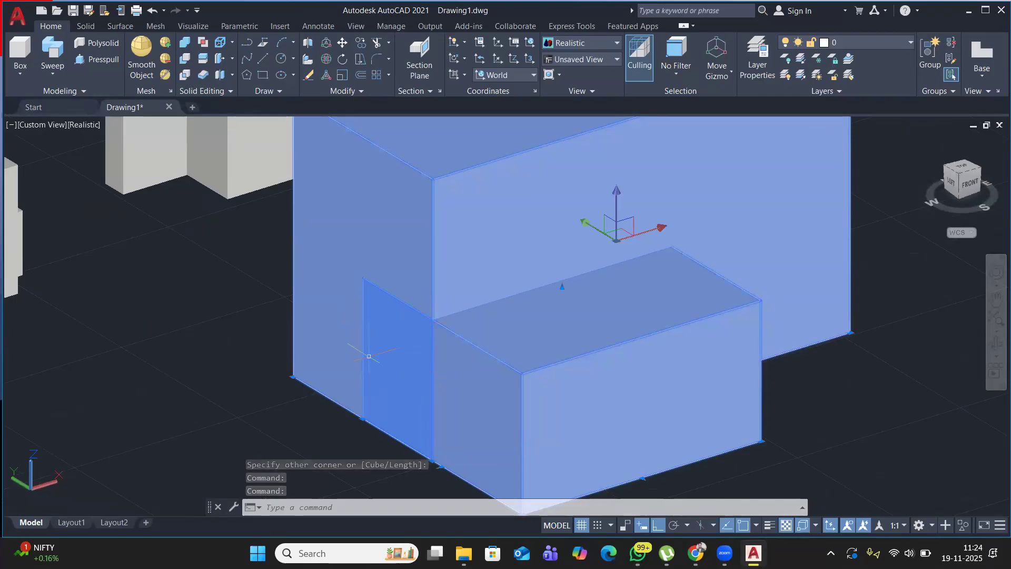
scroll(370, 355, down, 2)
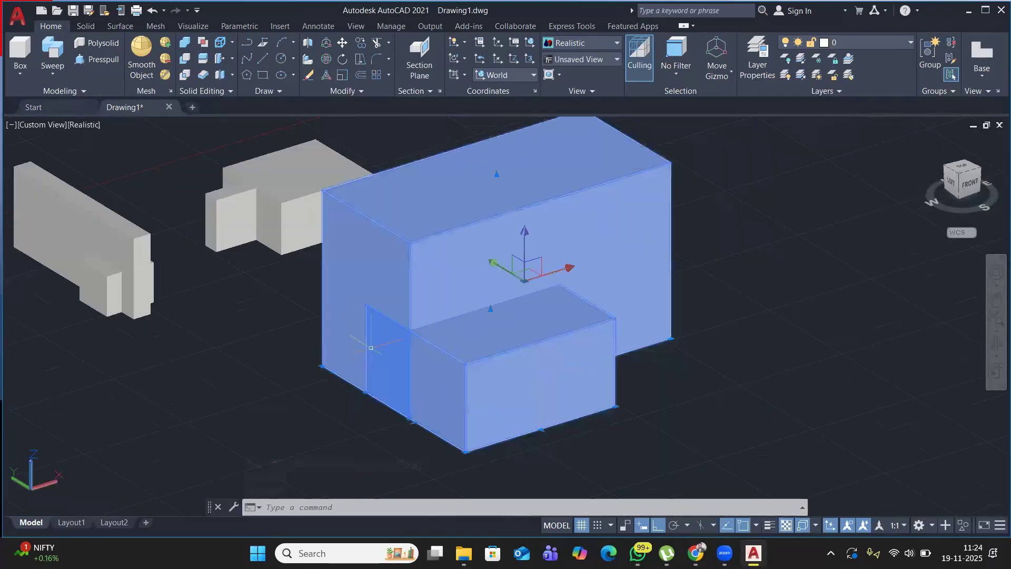
key(Escape)
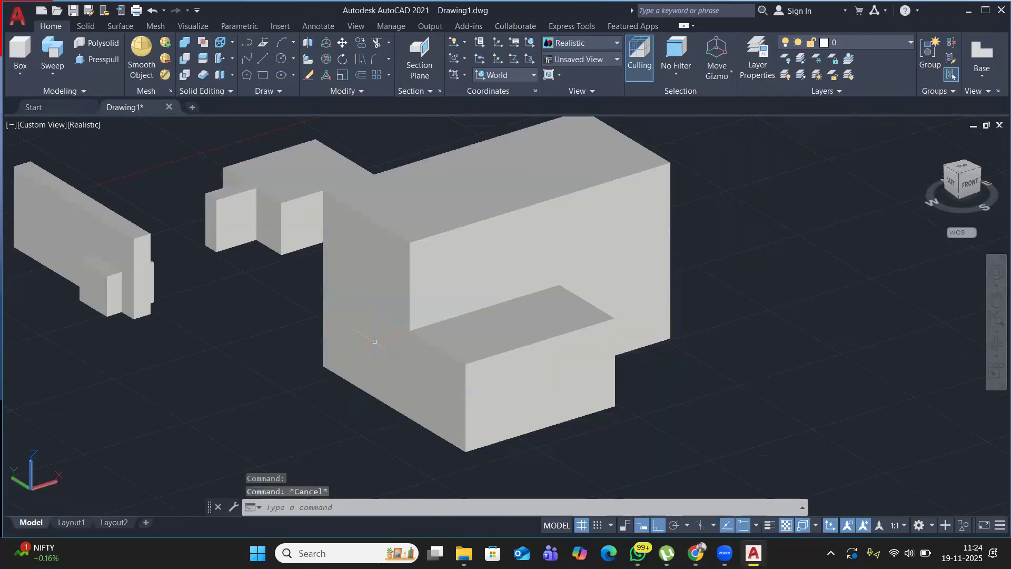
Intersect the large box with the smaller box so that only their common volume is kept.
click(181, 74)
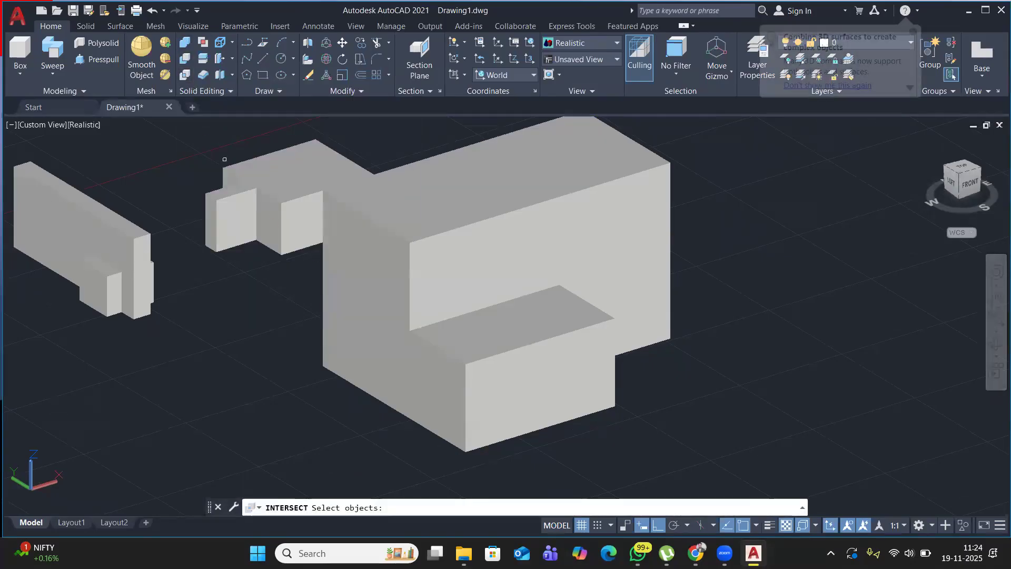
click(407, 235)
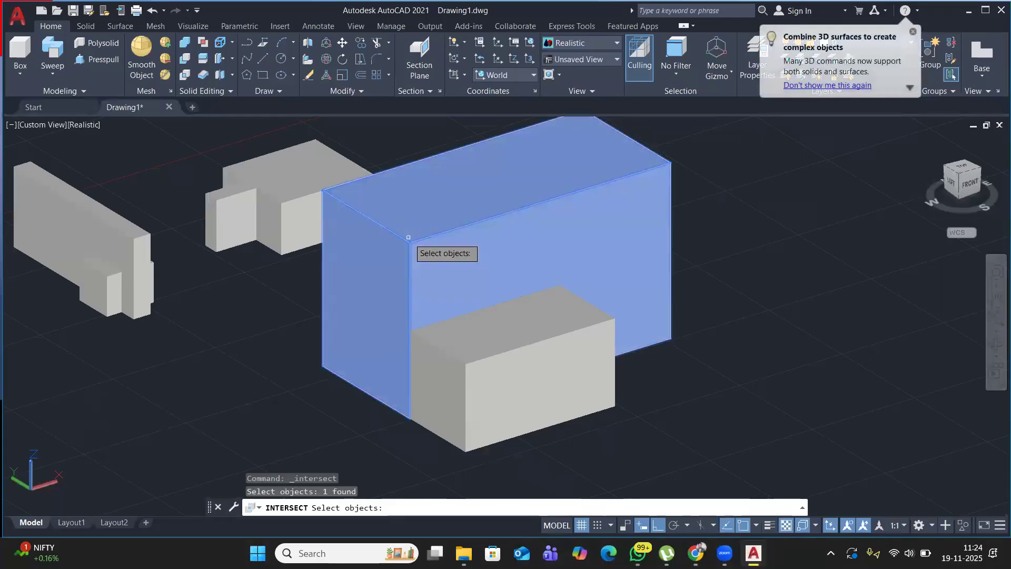
click(480, 369)
key(Return)
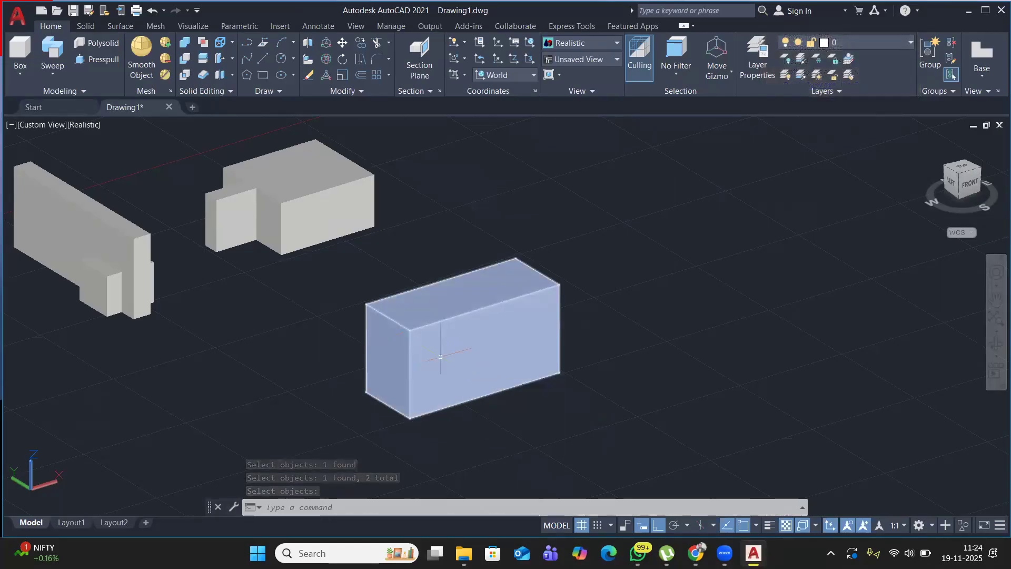
Create a box about 889 high that overlaps the front face of the thin wall-like merged solid.
middle_drag(219, 239, 423, 273)
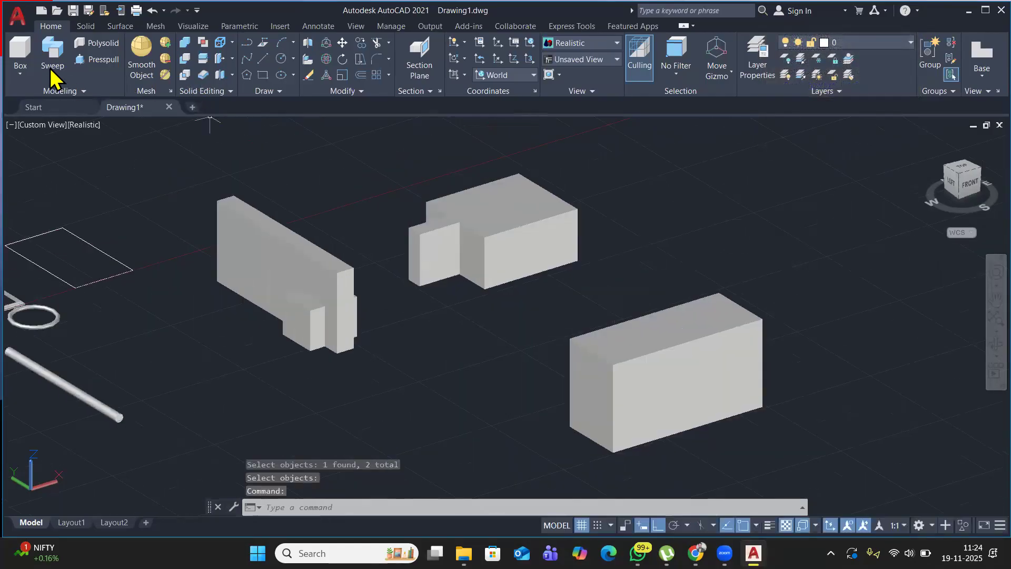
click(20, 52)
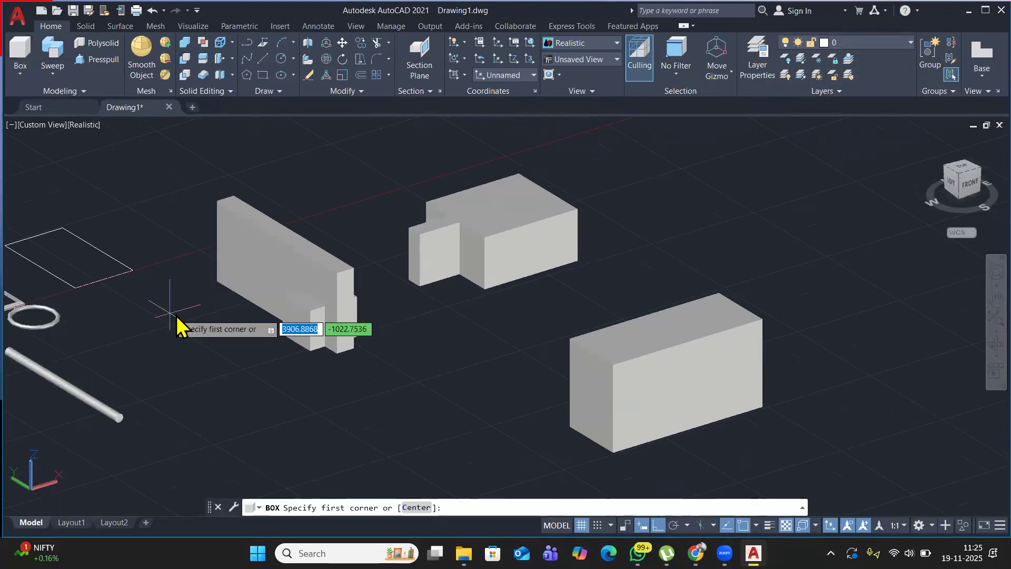
click(179, 321)
click(348, 270)
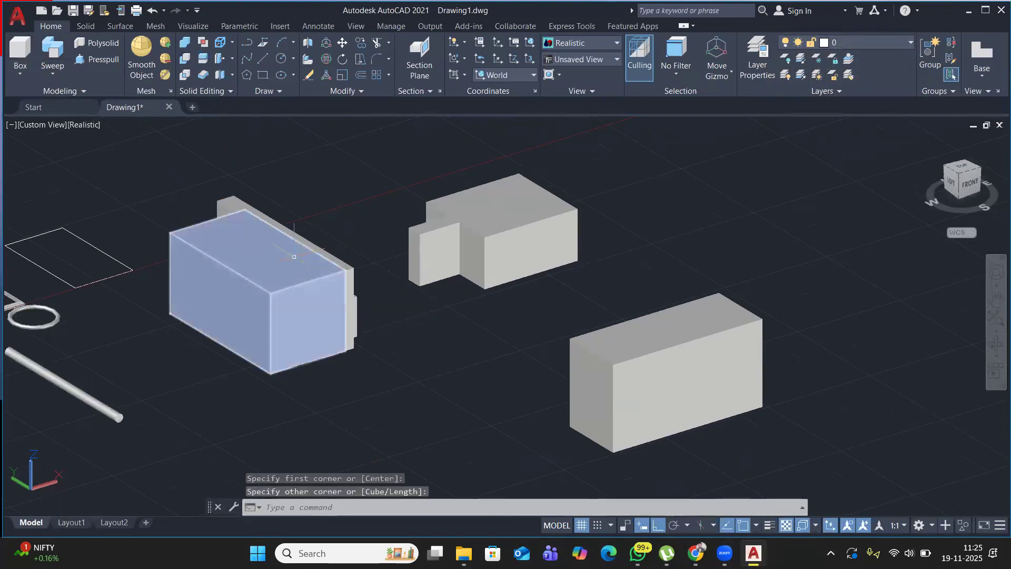
click(289, 233)
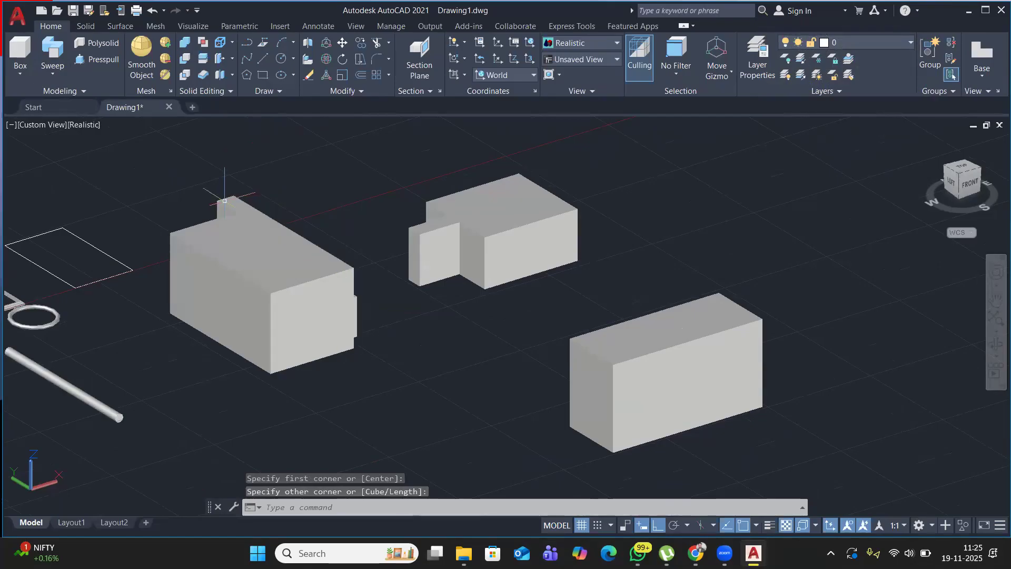
Intersect the new box with the wall-like merged solid so that only their shared volume is kept.
scroll(281, 244, up, 2)
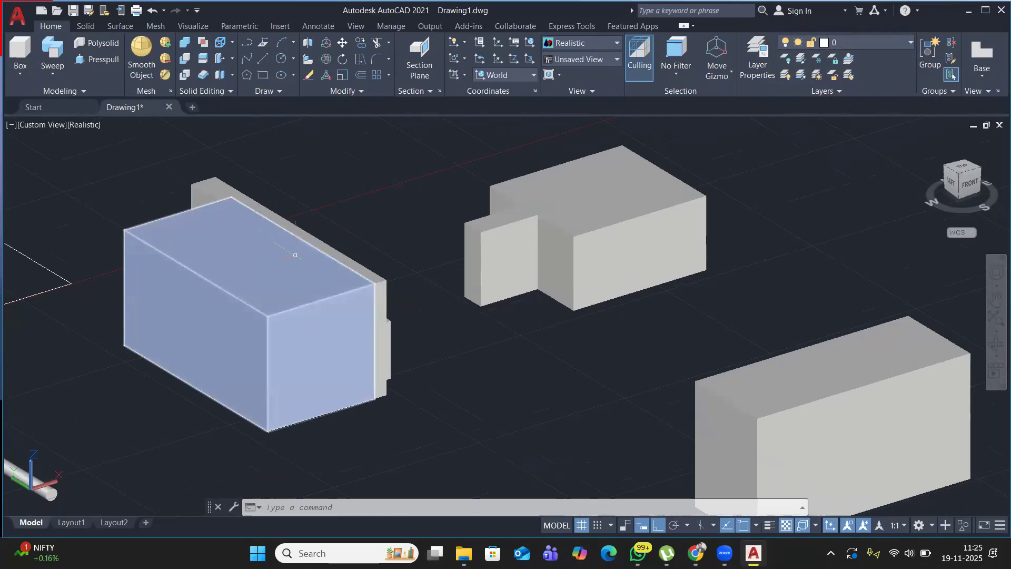
click(185, 75)
click(340, 193)
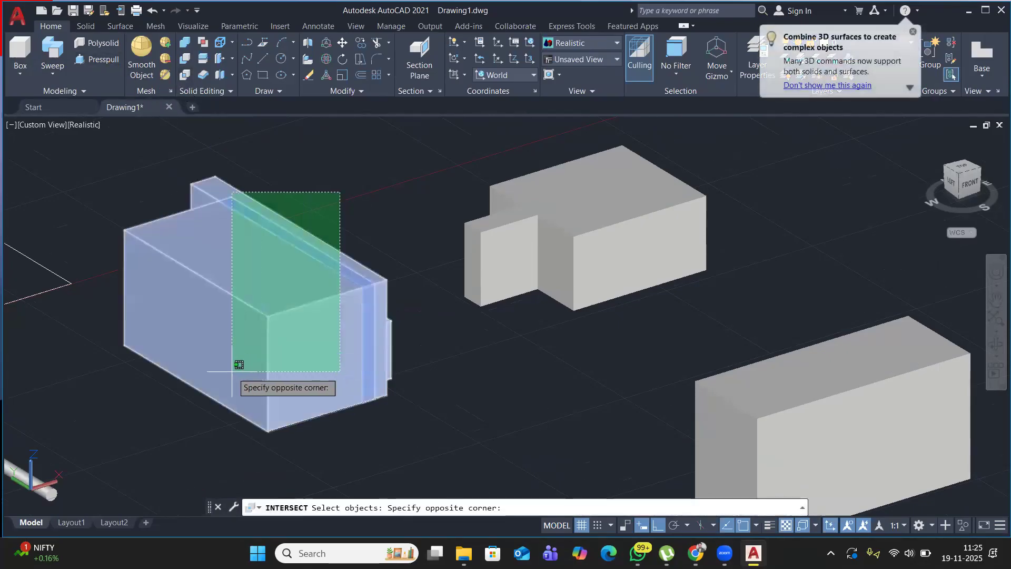
click(241, 362)
key(Return)
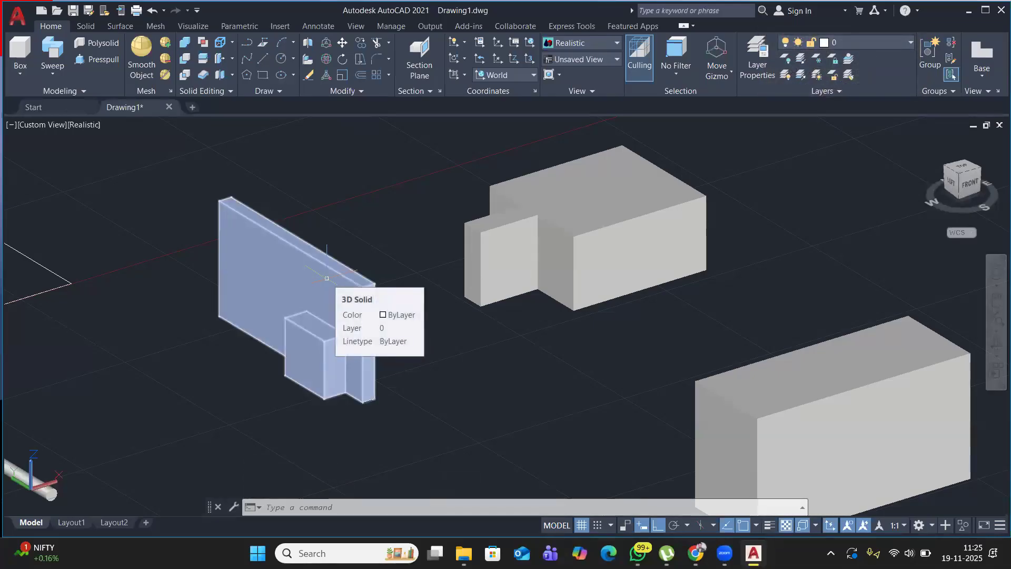
Create a long, narrow wall-like box about 3154 high in the empty area beyond the existing solids.
scroll(231, 237, down, 2)
scroll(231, 237, down, 2)
middle_drag(535, 267, 456, 257)
click(19, 53)
click(271, 253)
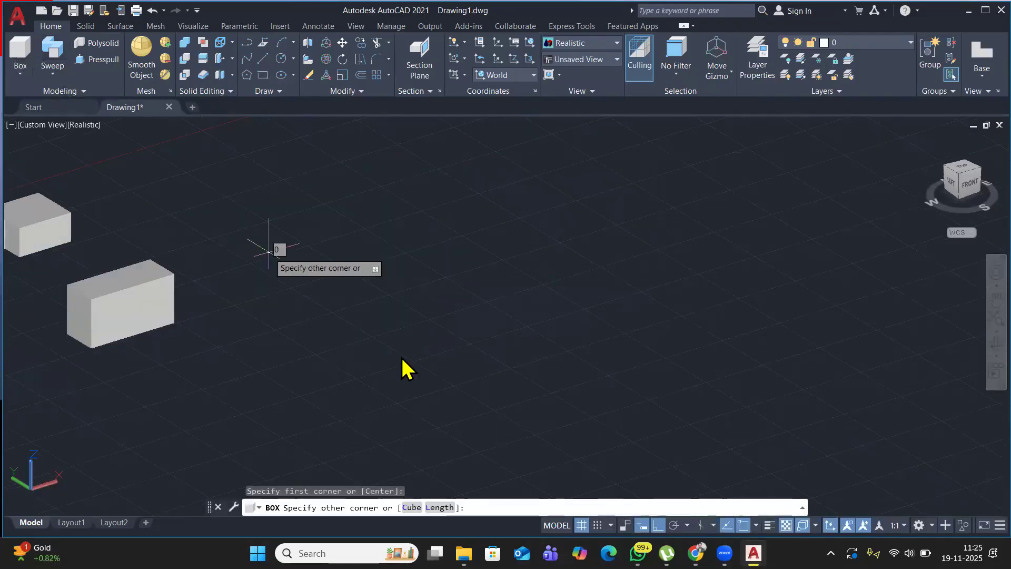
click(478, 414)
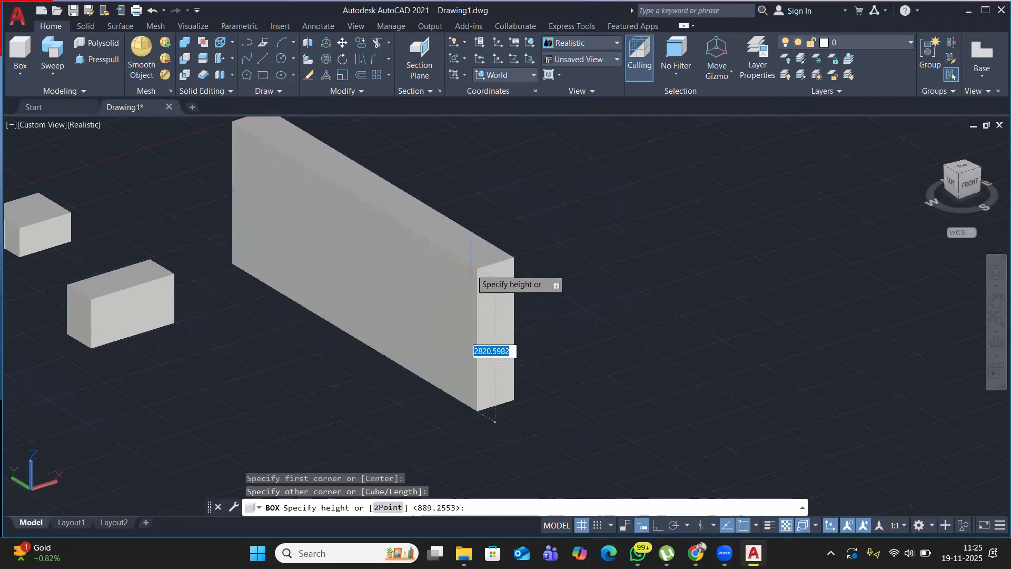
click(480, 243)
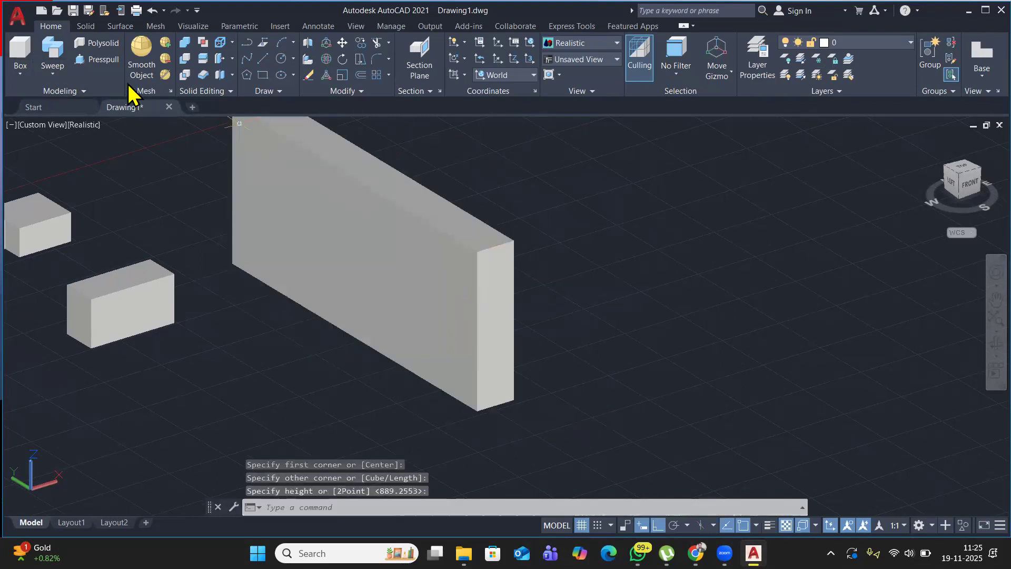
Create a lower box that passes crosswise through the tall wall-like box and projects from both of its sides.
key(Return)
click(246, 346)
click(567, 316)
click(562, 248)
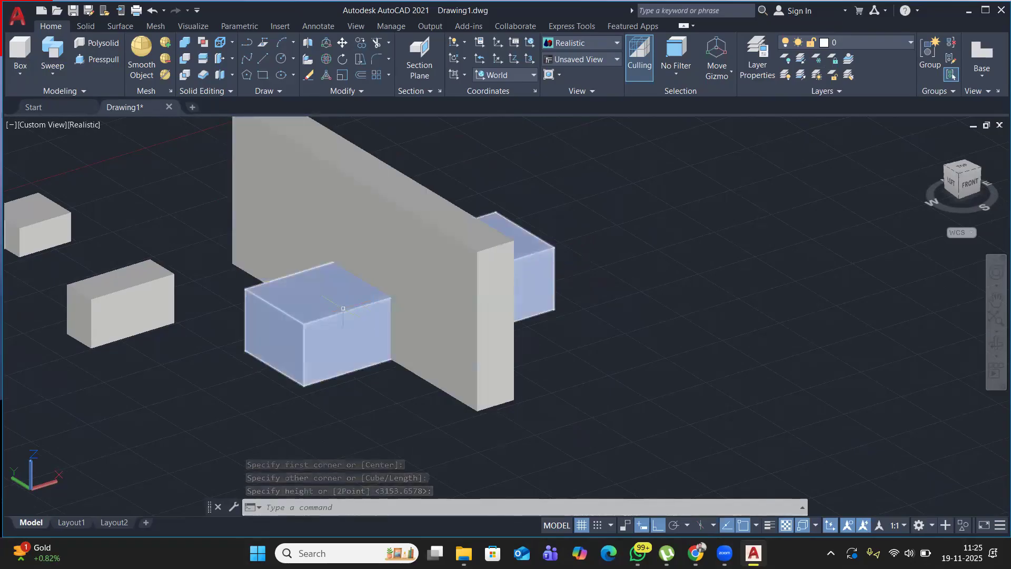
Examine the overlap of the two crossing boxes in the 2D Wireframe visual style, and return to Realistic.
scroll(361, 280, up, 2)
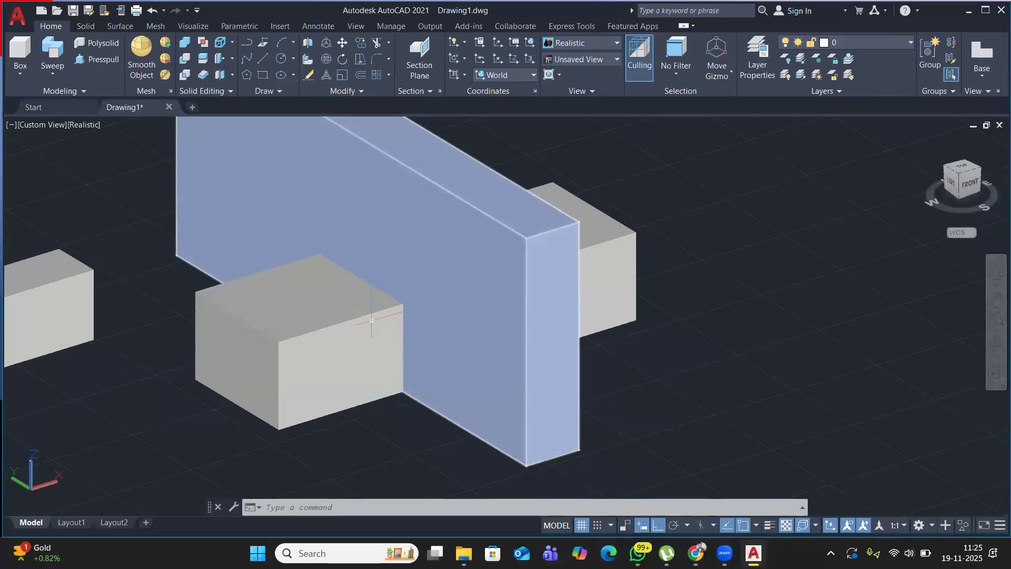
click(84, 126)
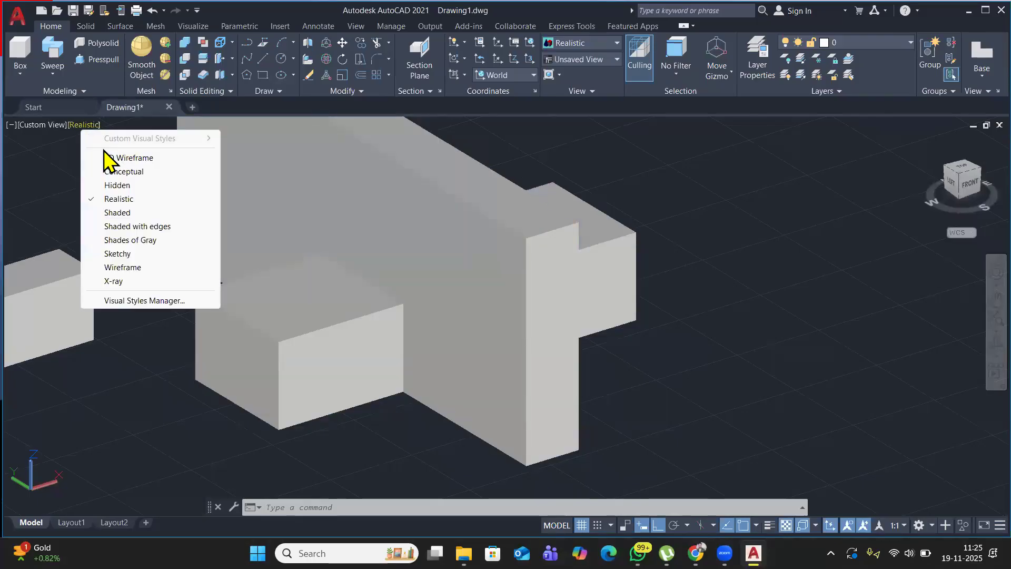
click(112, 158)
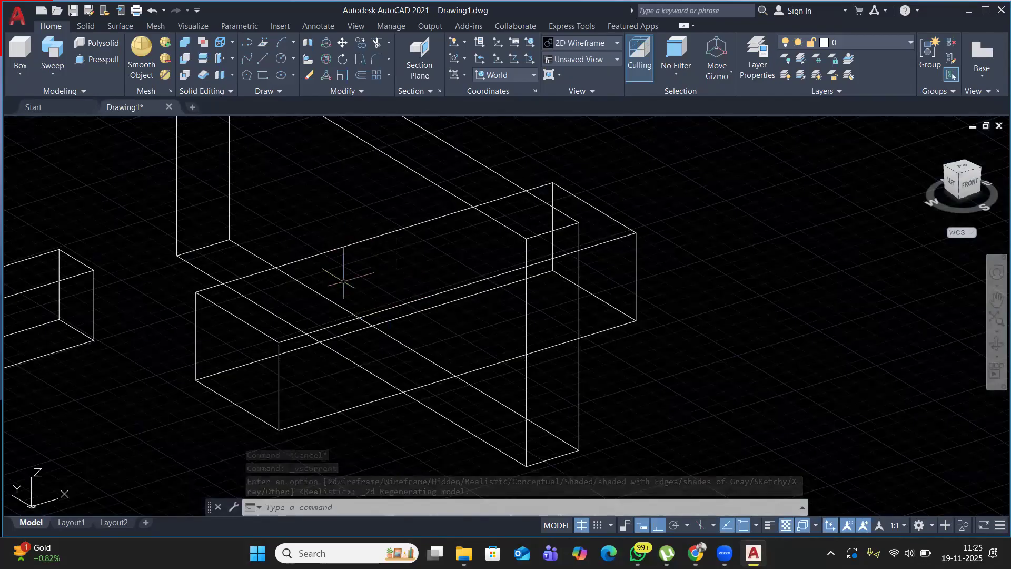
click(99, 125)
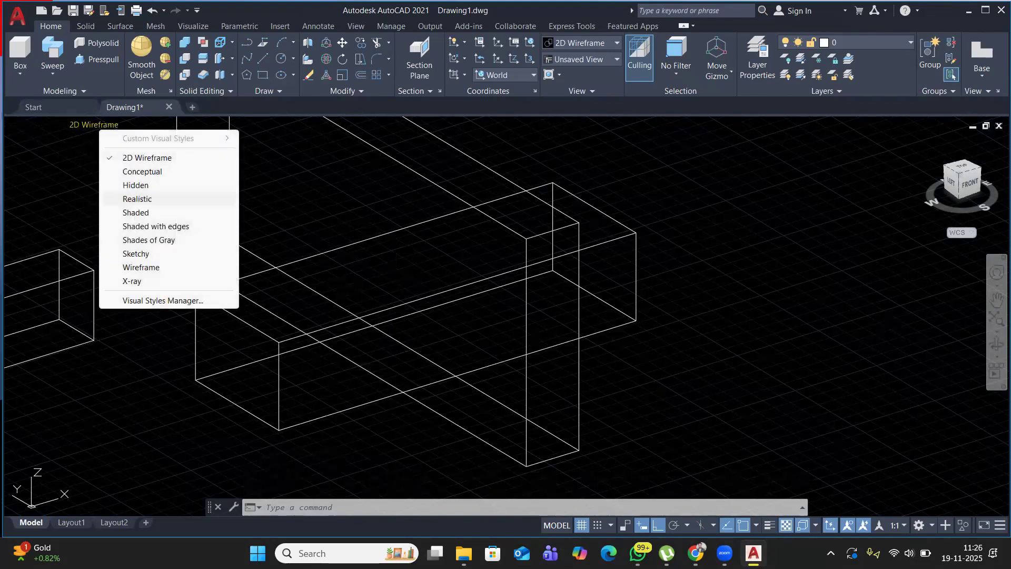
click(137, 199)
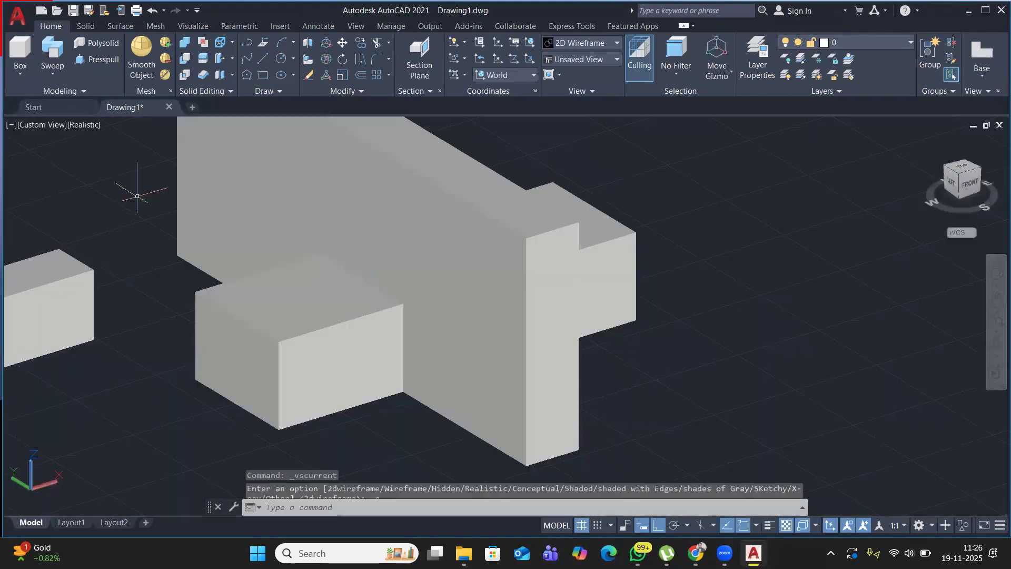
Intersect the tall wall-like box with the lower crossing box to keep only their common volume.
click(53, 74)
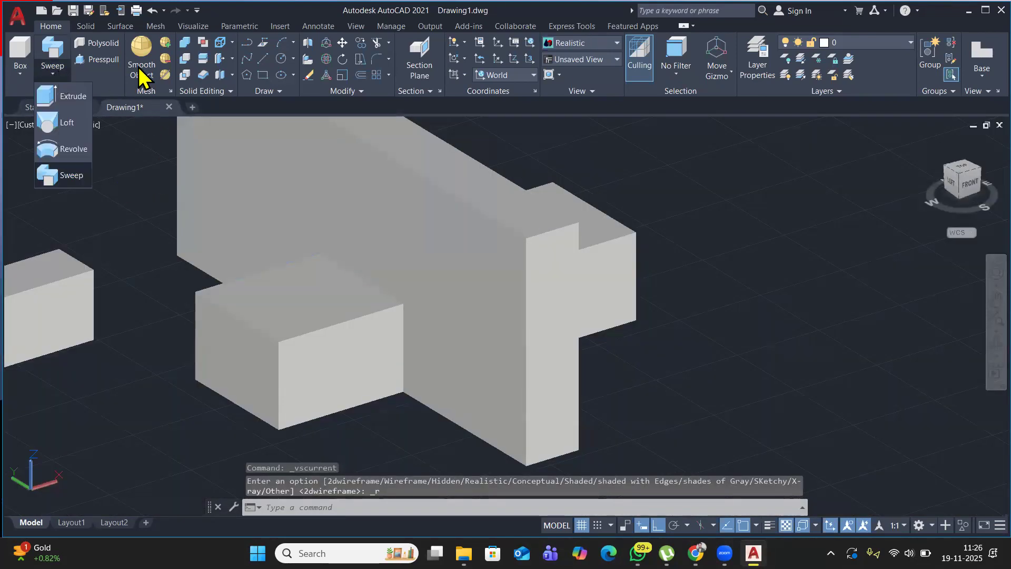
click(185, 75)
click(650, 177)
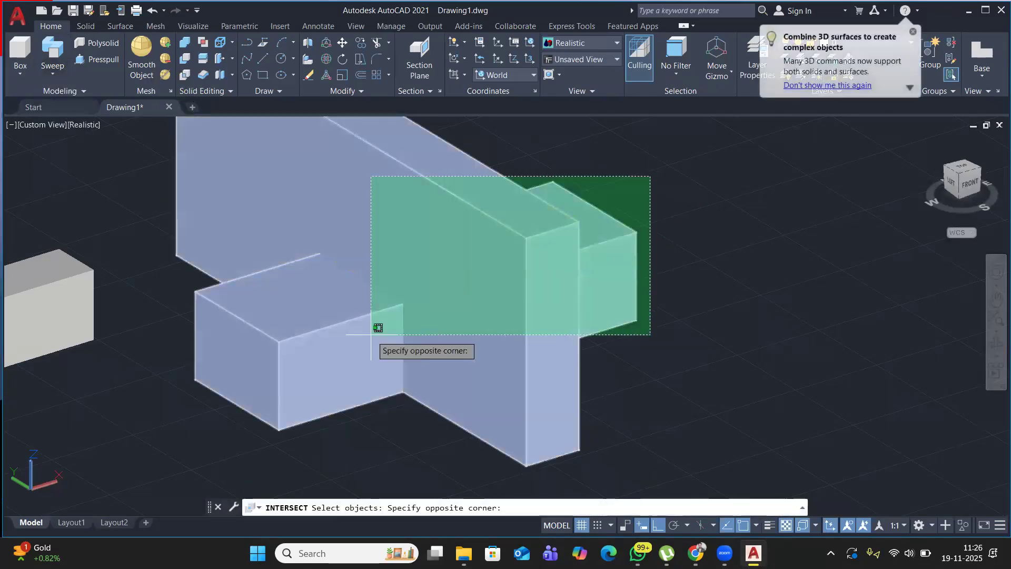
click(245, 397)
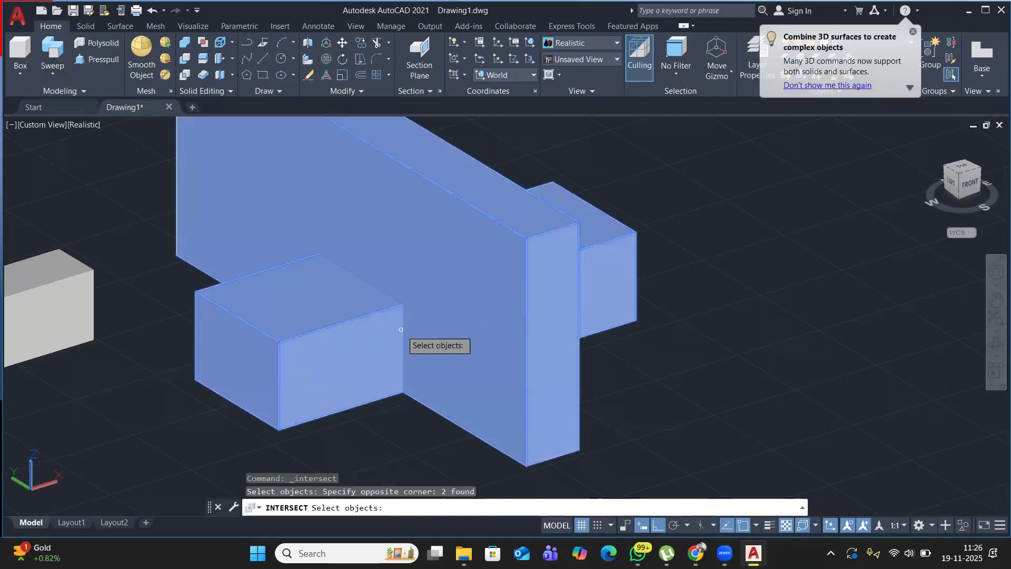
key(Return)
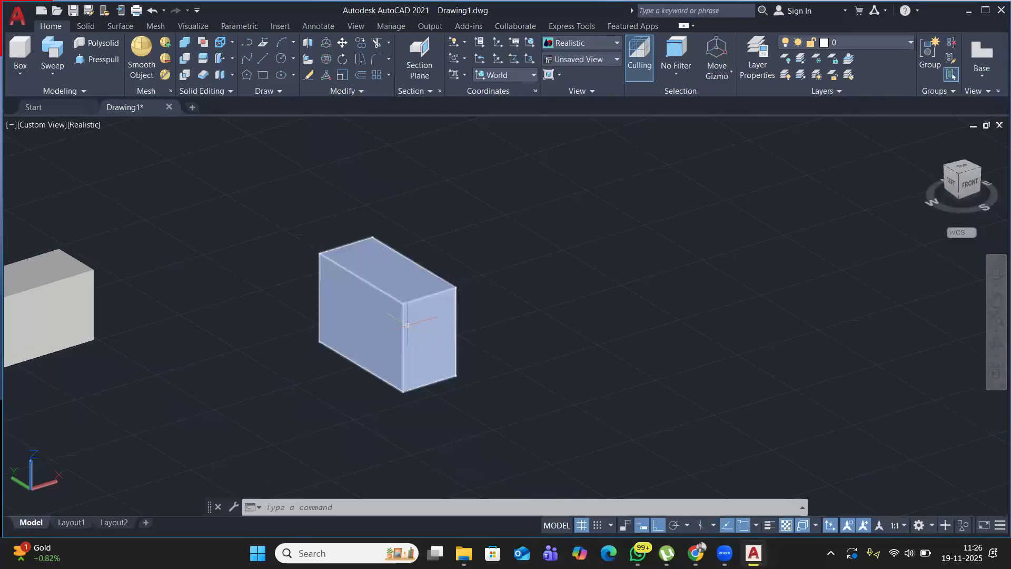
Create a cylinder with a radius of about 2502 and a height of about 4346 in the empty area beyond the intersected block.
scroll(407, 325, down, 4)
click(21, 74)
click(44, 124)
middle_drag(480, 328, 109, 244)
click(163, 284)
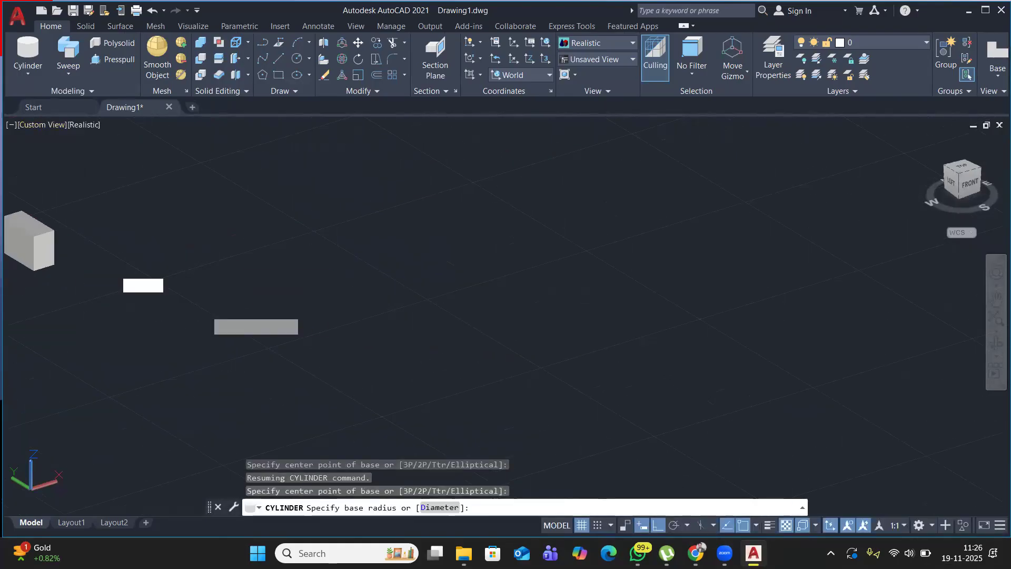
click(209, 314)
click(193, 164)
Create a second cylinder, radius about 1488 and height about 4686, centred near the large cylinder's base edge so that they overlap.
key(Return)
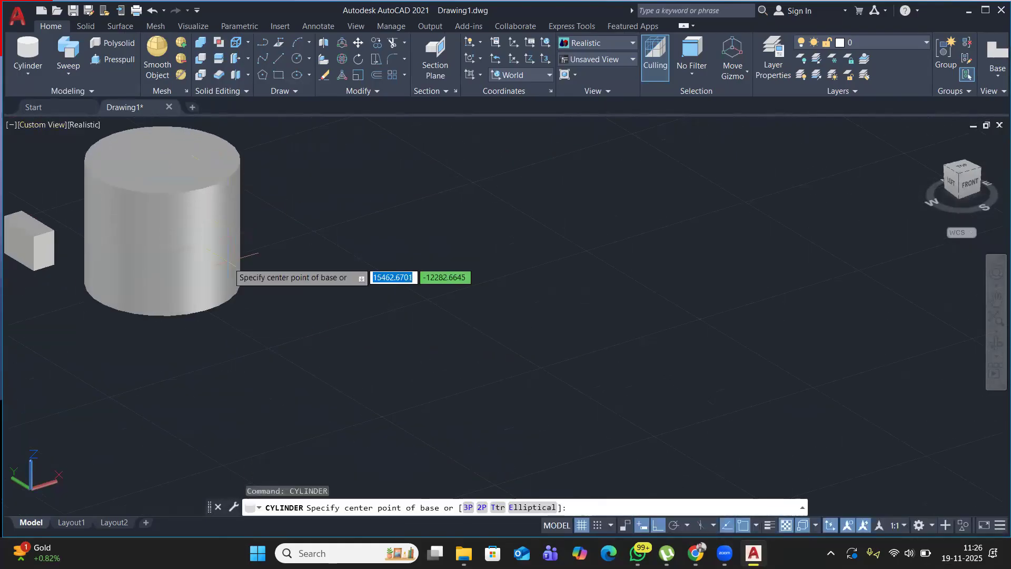
click(247, 292)
click(293, 290)
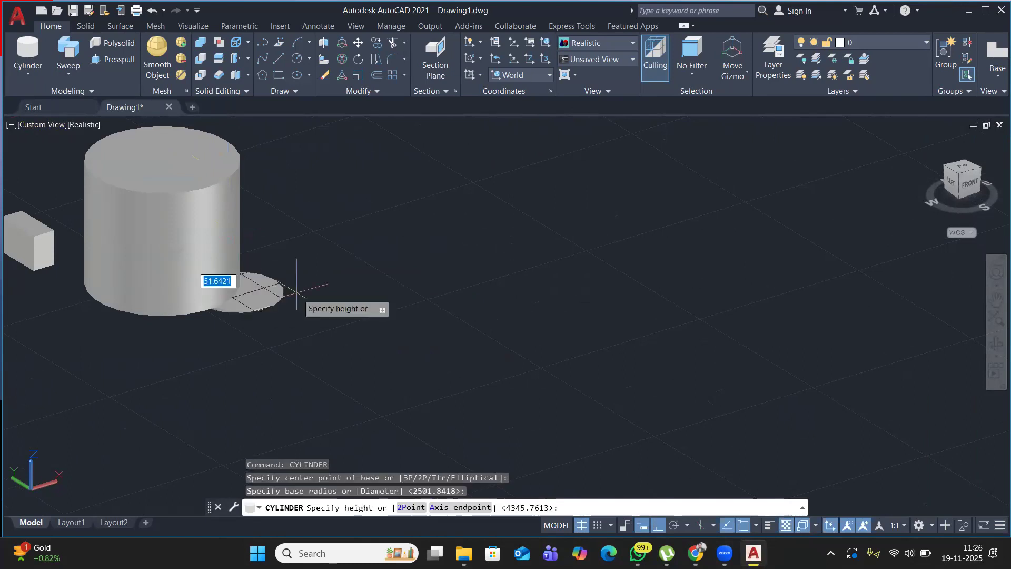
click(317, 161)
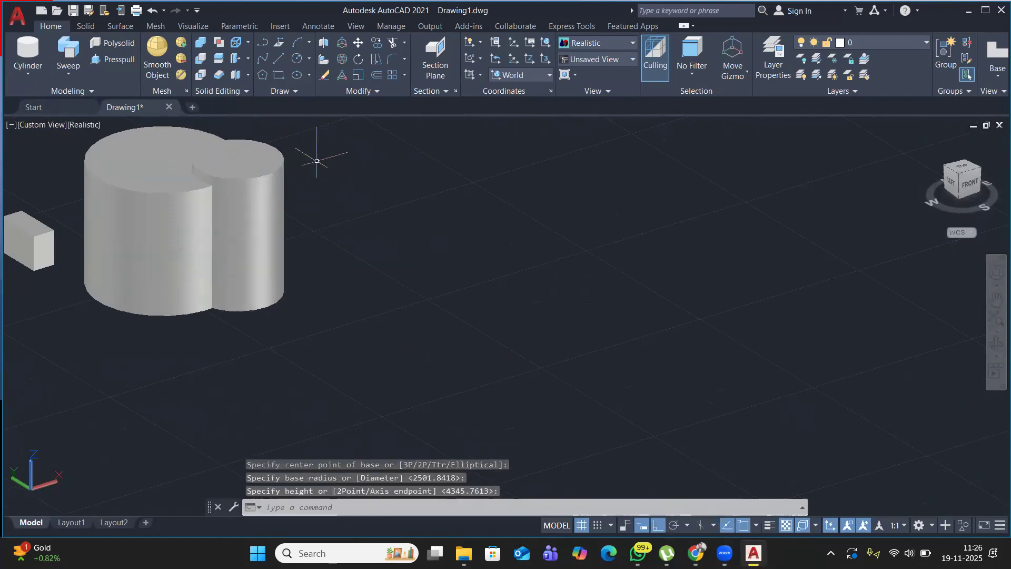
Create a third, shorter cylinder centred at the front of the base where the other two cylinders meet, overlapping both.
key(Return)
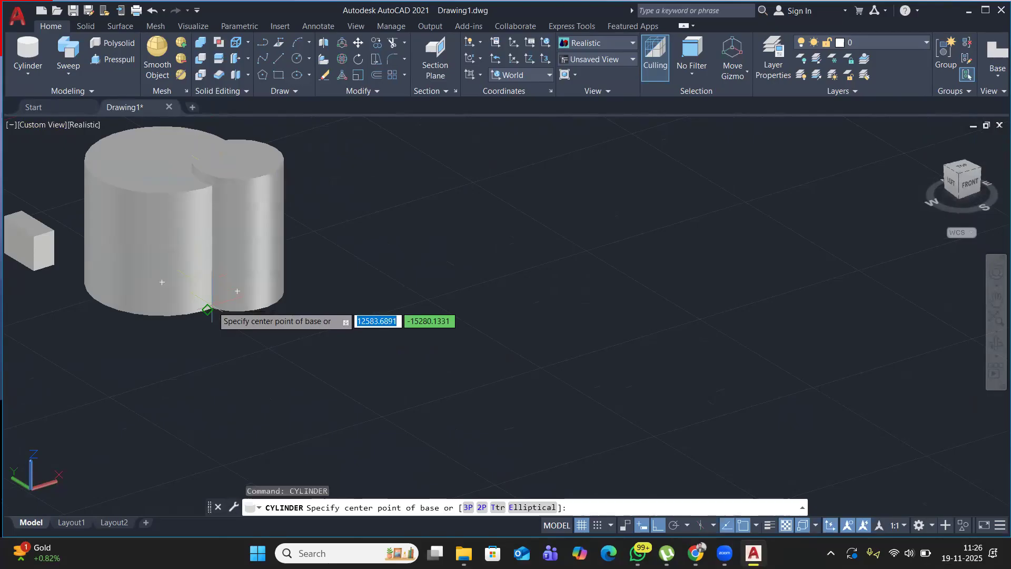
click(208, 310)
click(252, 325)
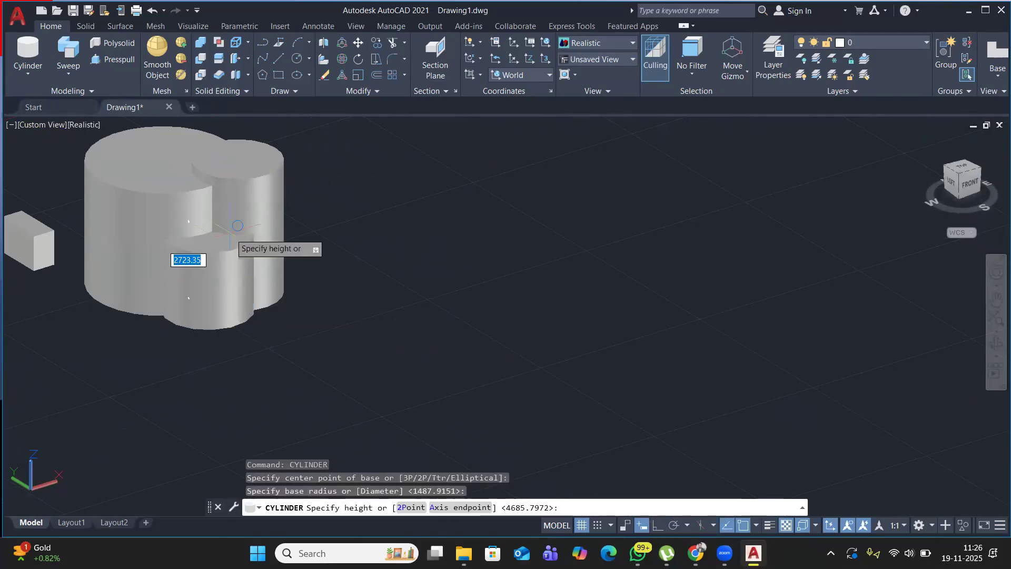
click(232, 246)
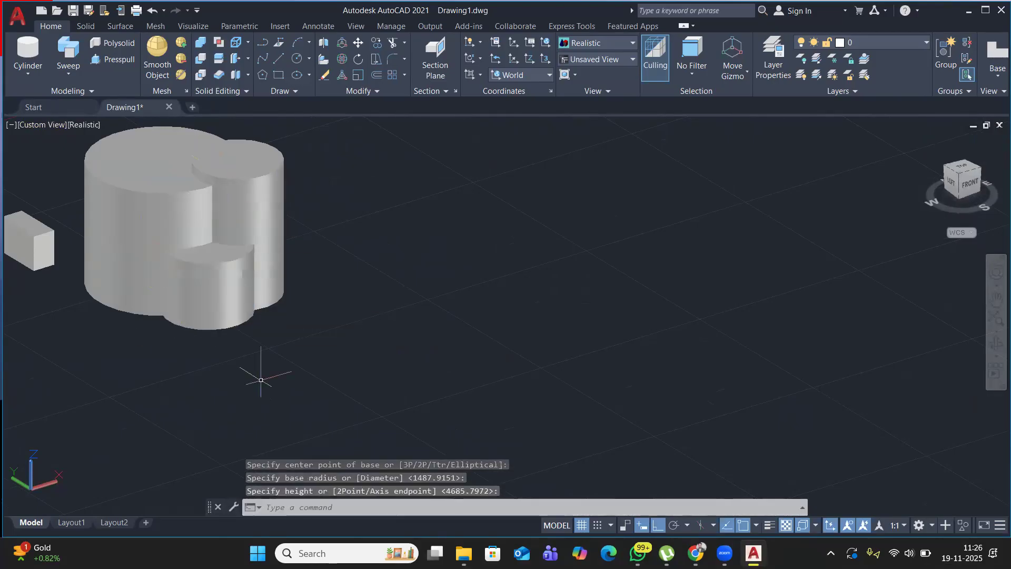
Intersect the three overlapping cylinders so that only the volume common to all of them is kept.
middle_drag(309, 364, 392, 409)
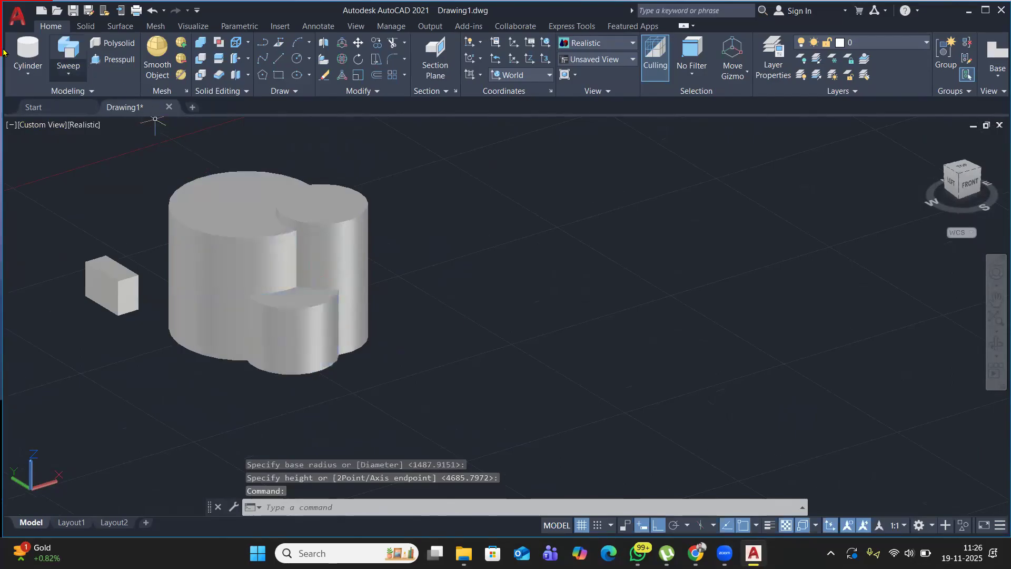
click(200, 76)
click(396, 167)
click(226, 349)
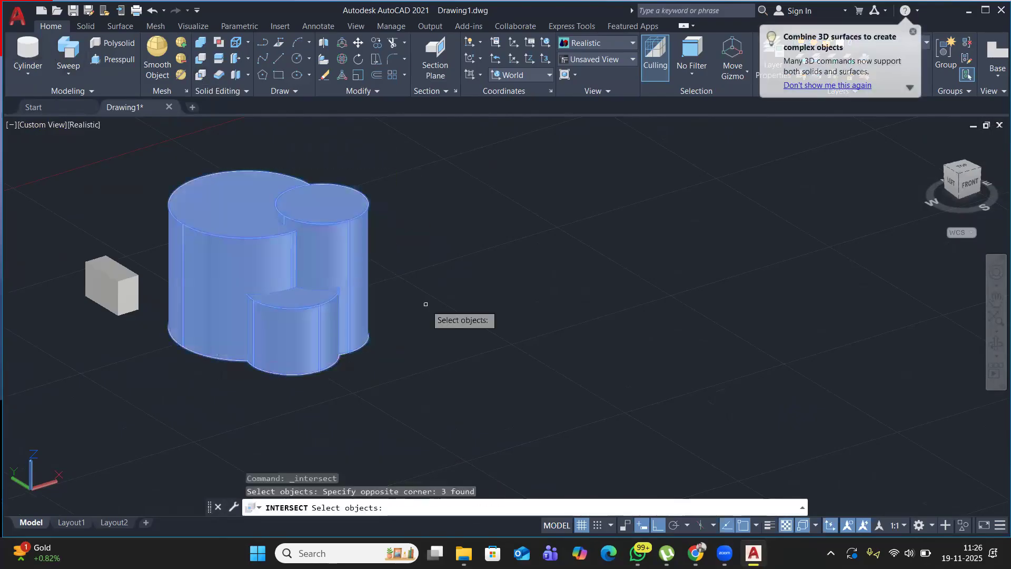
key(Return)
scroll(268, 290, up, 3)
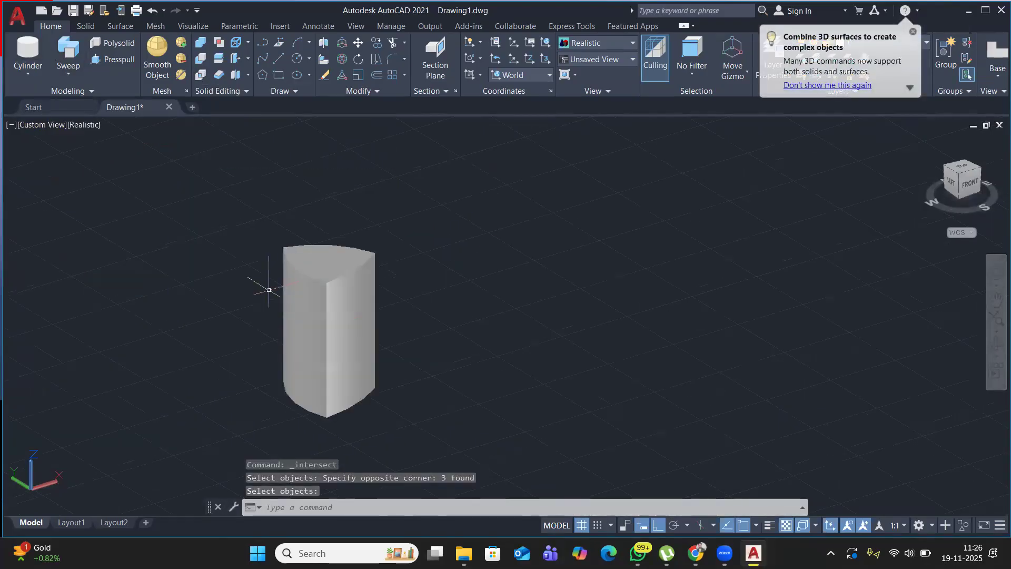
middle_drag(269, 290, 386, 287)
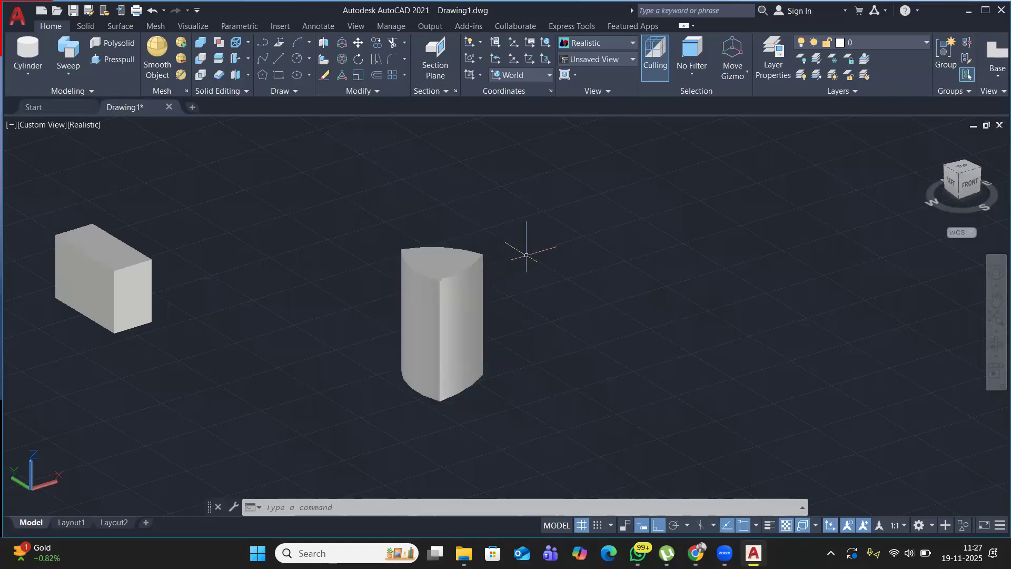
Select the solid produced by intersecting the three cylinders with a crossing window.
click(510, 209)
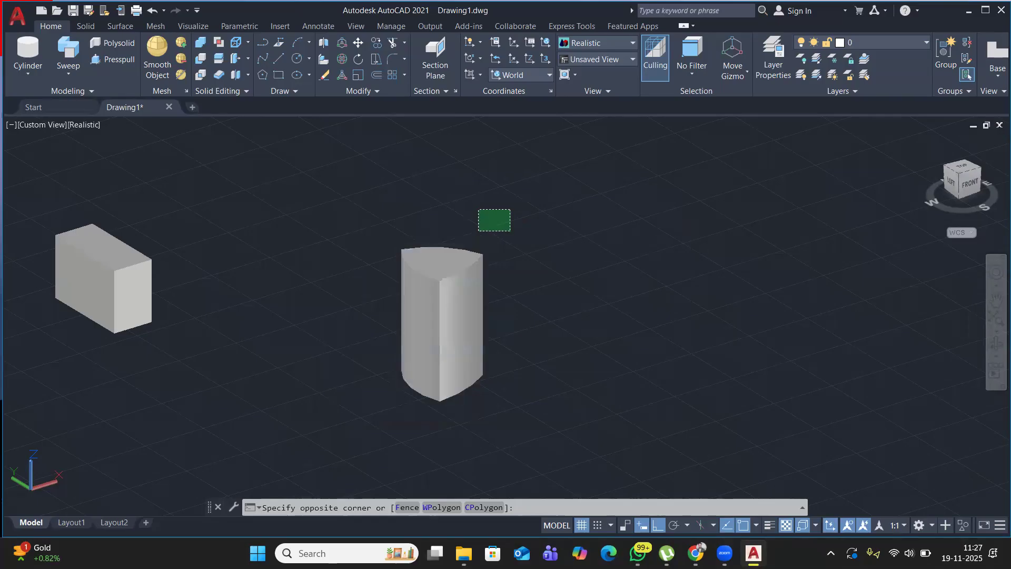
click(477, 229)
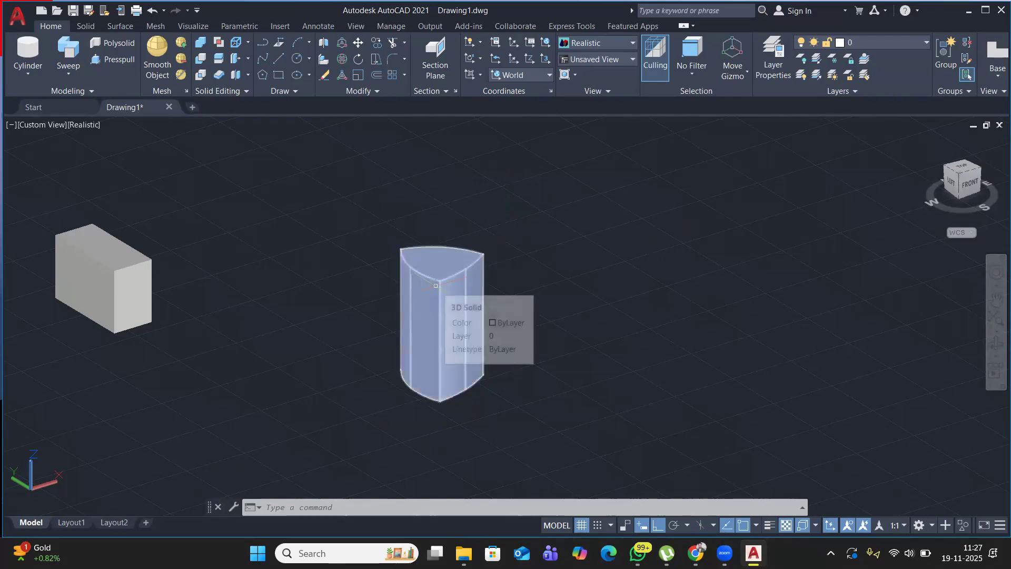
click(513, 215)
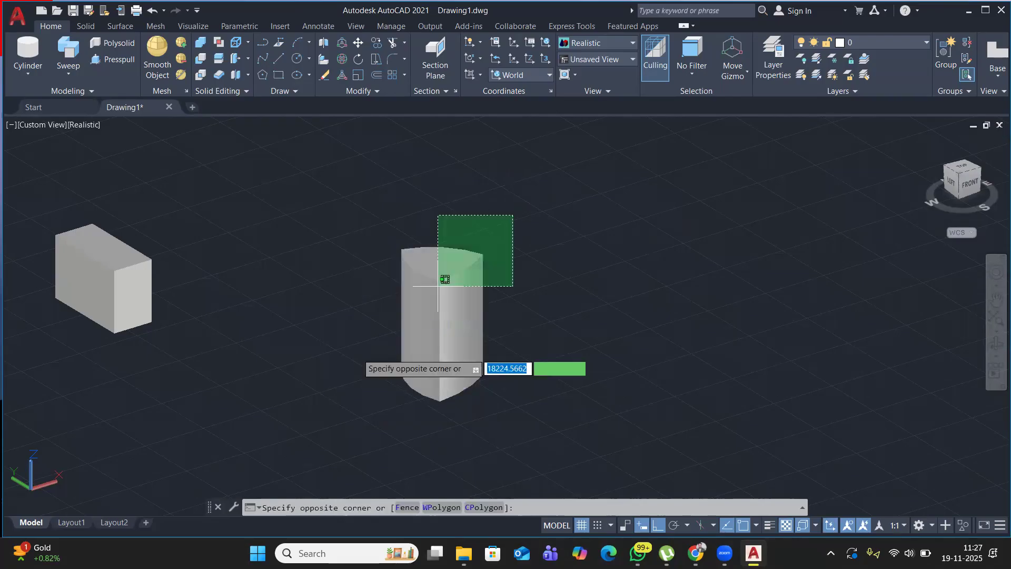
click(339, 409)
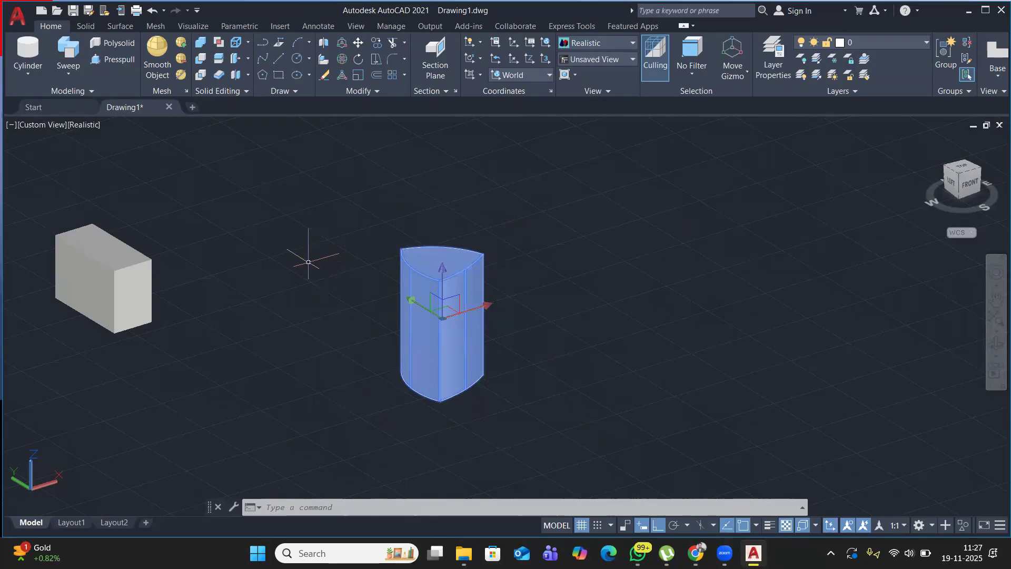
Erase the selected solid left from intersecting the three cylinders.
right_click(282, 229)
click(326, 294)
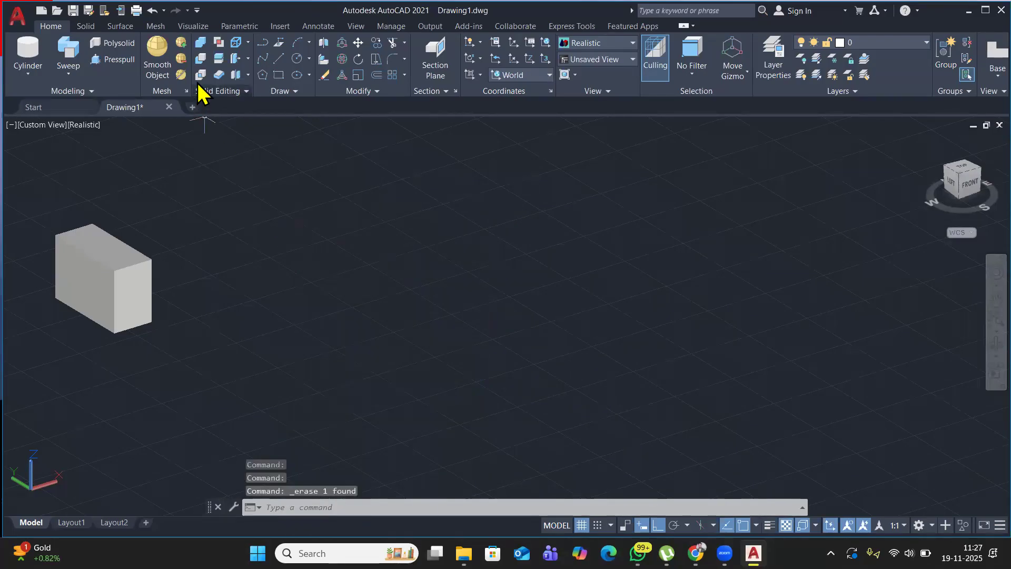
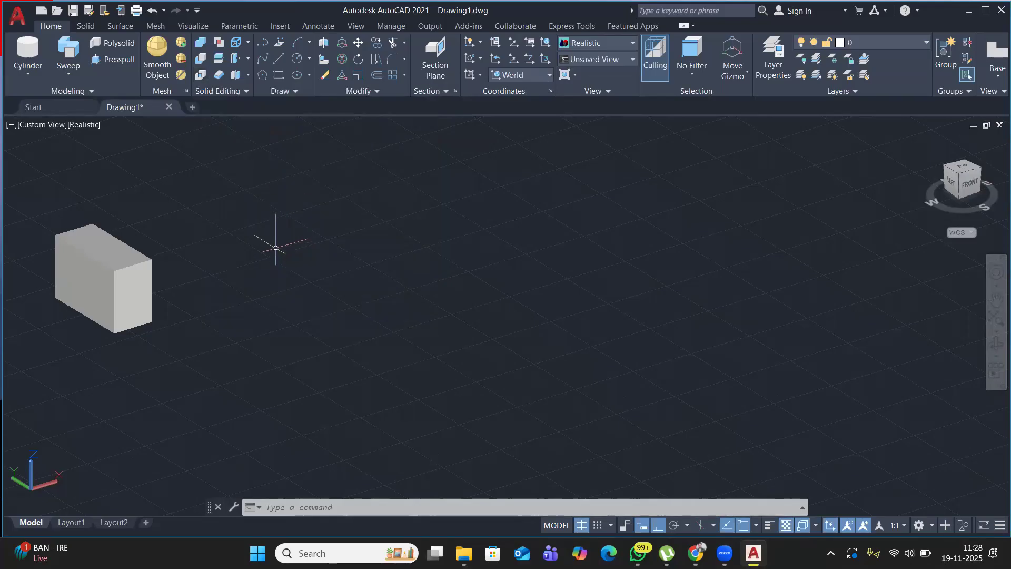
Switch the viewport to the Top view and the 2D Wireframe visual style.
click(47, 125)
click(103, 158)
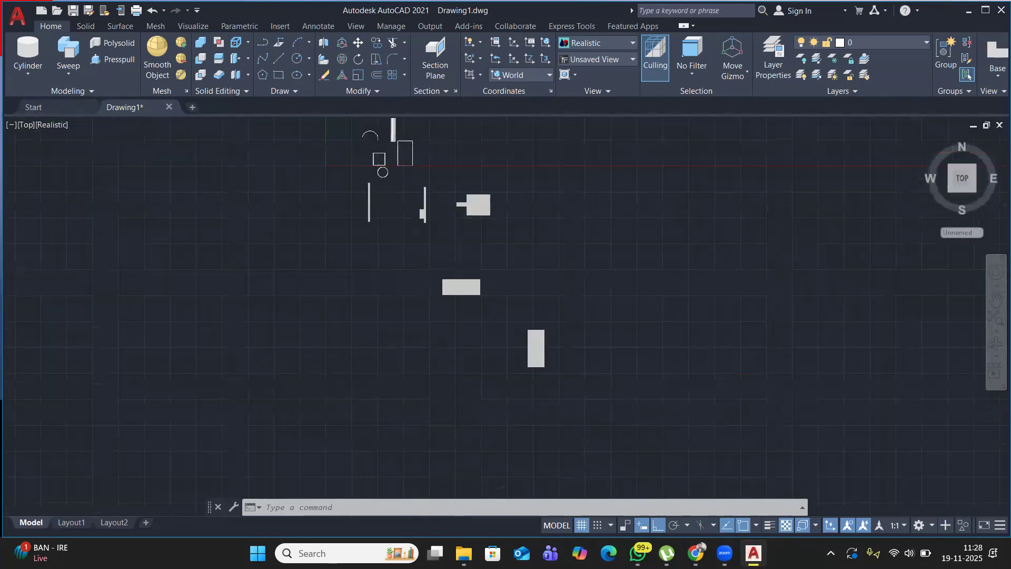
click(55, 125)
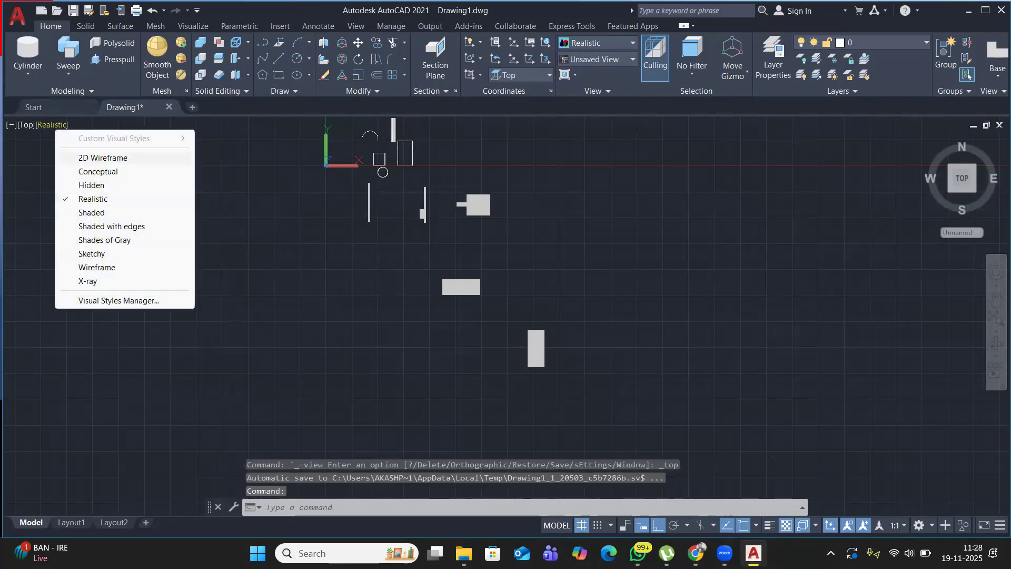
click(103, 158)
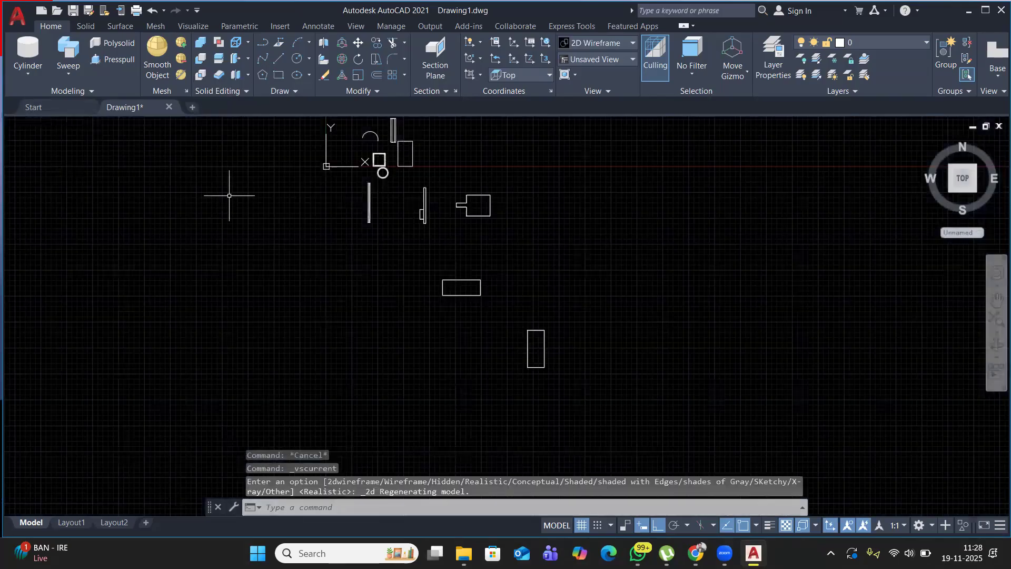
Set the drawing units to Architectural length type with an insertion scale of Inches.
middle_drag(425, 219, 143, 284)
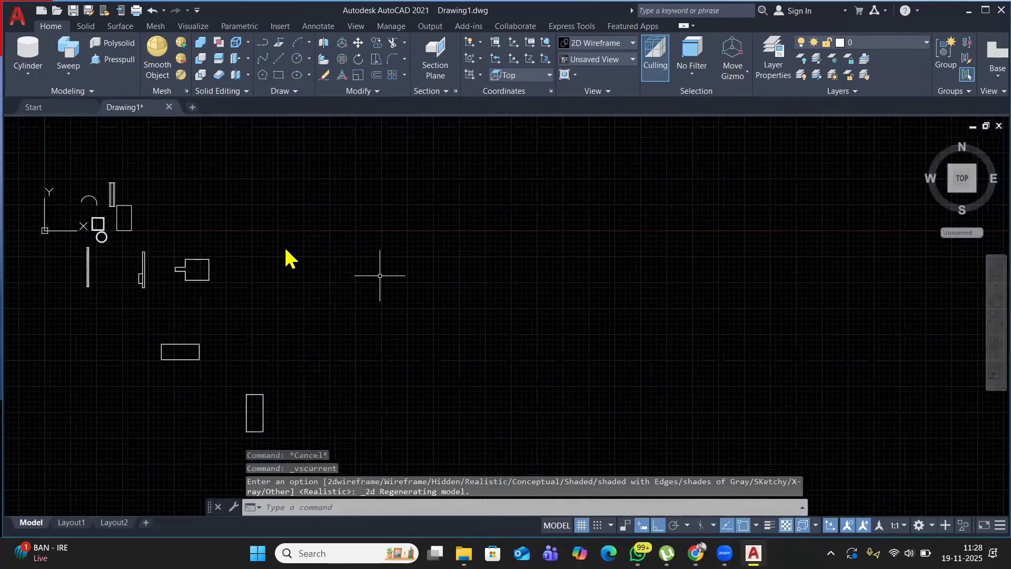
text(UN)
key(Return)
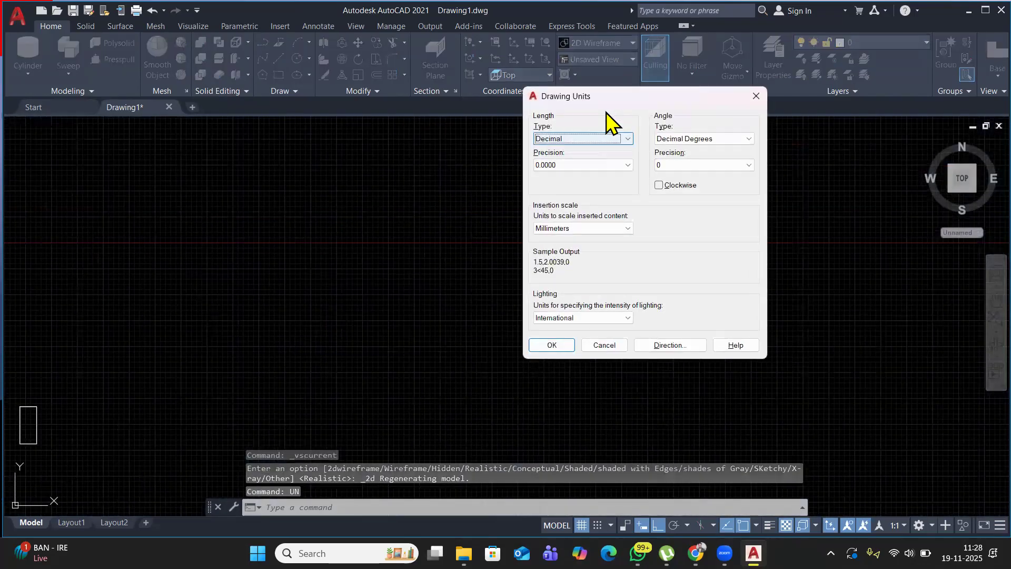
click(575, 139)
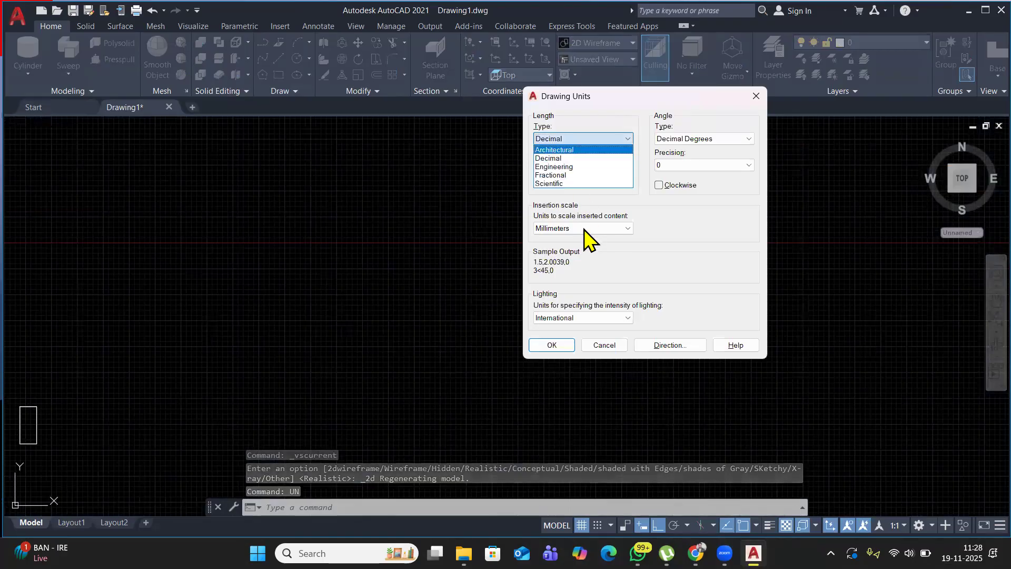
click(576, 150)
click(576, 228)
click(576, 248)
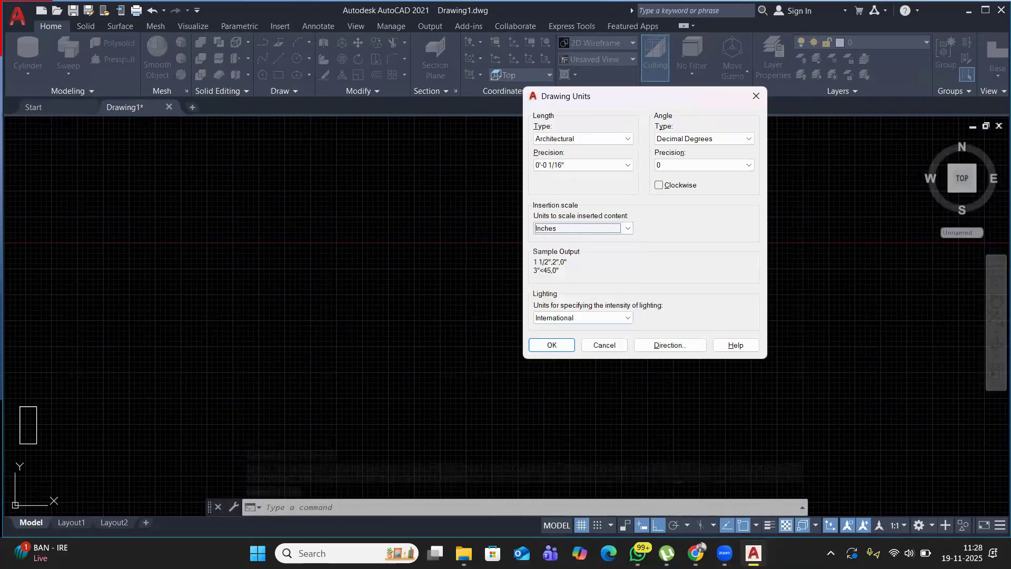
key(Return)
Start a line in the empty drawing area and draw a 6' horizontal segment as the rectangle's bottom edge.
click(279, 59)
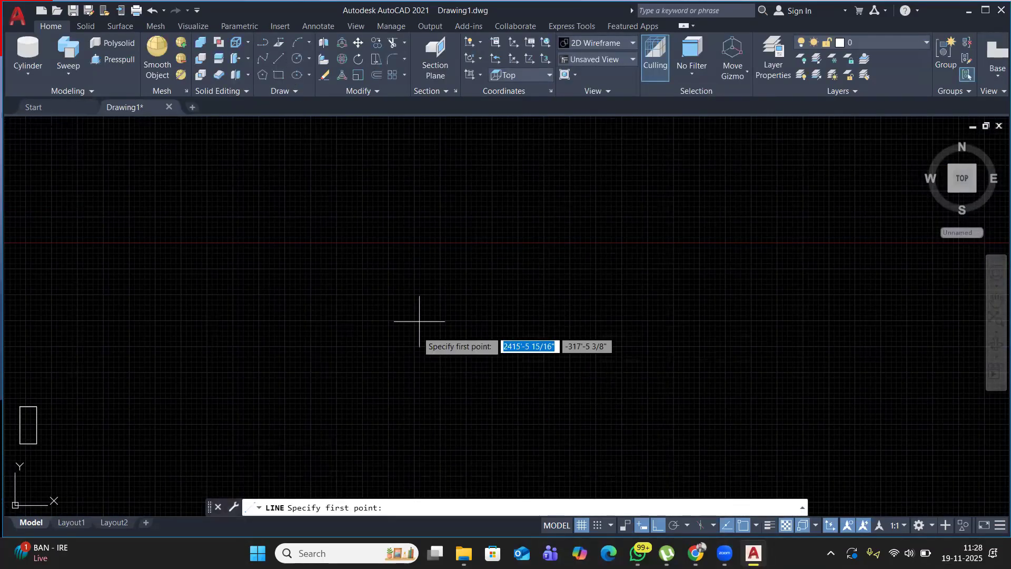
click(271, 359)
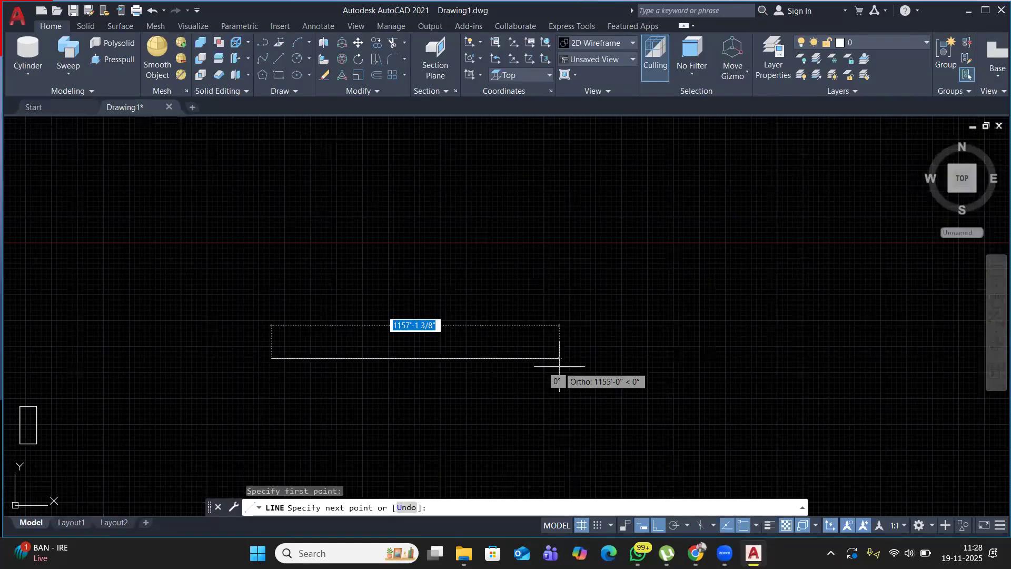
text(6')
key(Return)
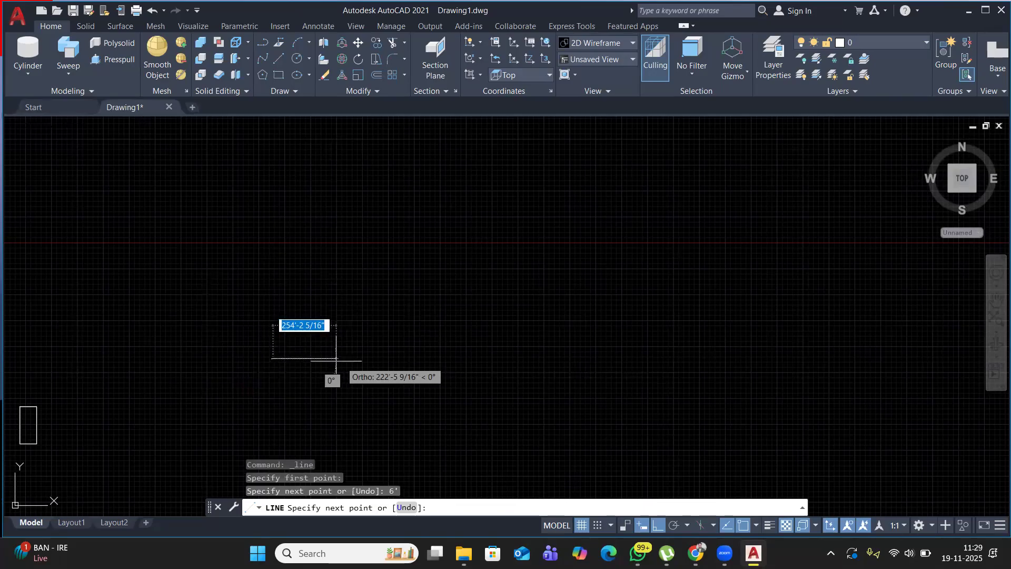
key(ctrl+z)
text(6)
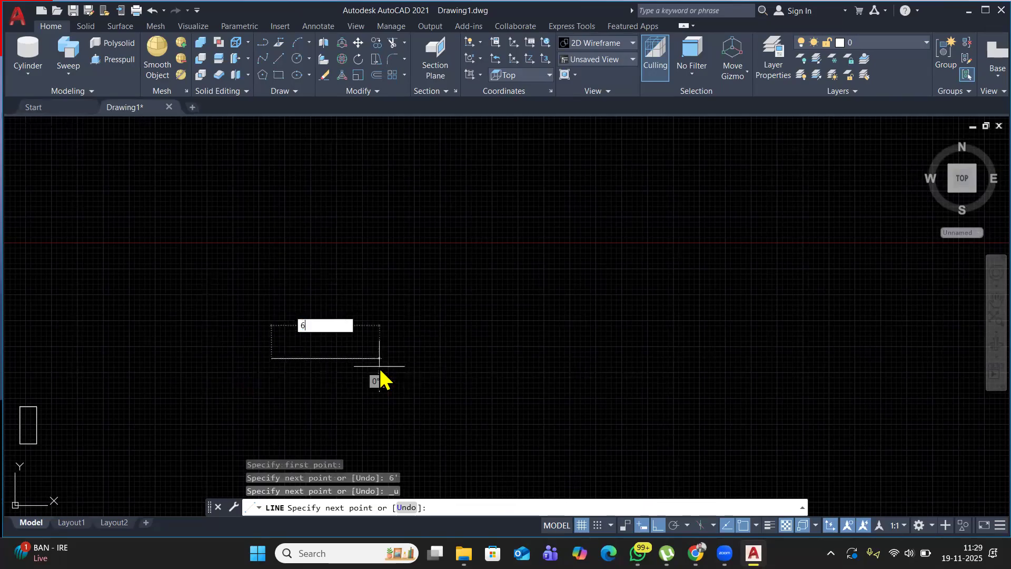
text(')
key(Return)
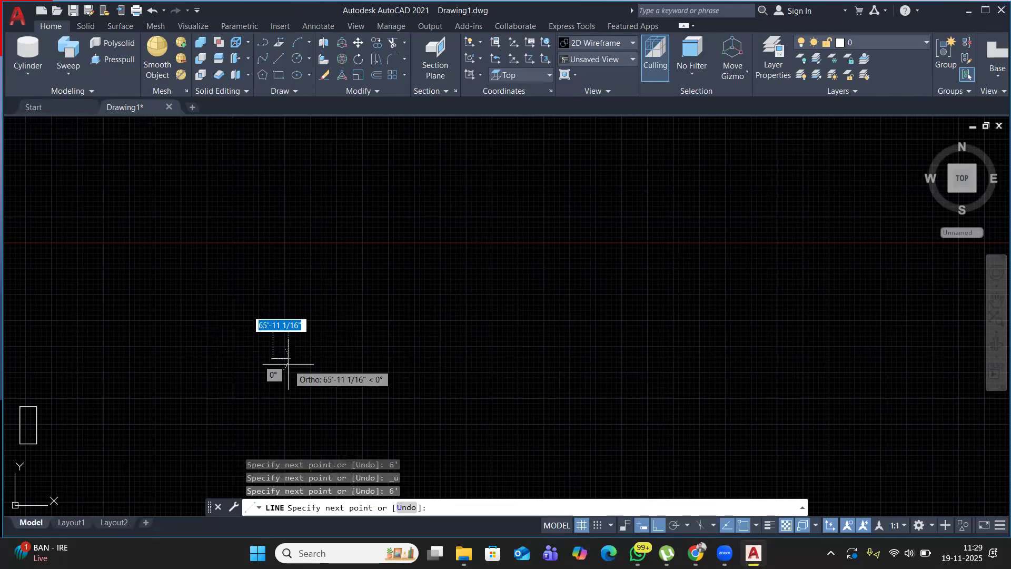
Continue the line 4' up and 6' back, and close the rectangle at its starting corner.
scroll(288, 363, up, 2)
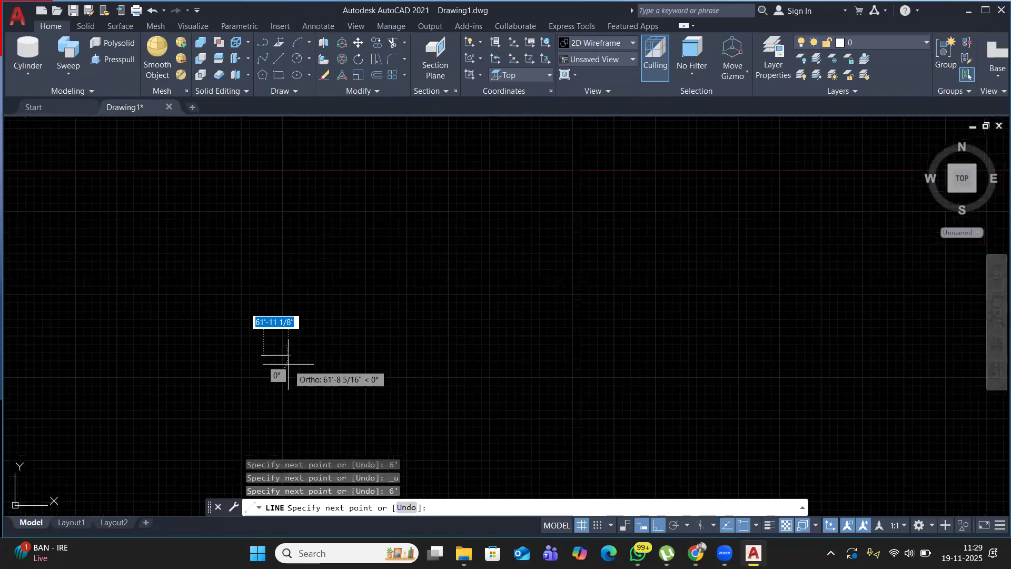
scroll(285, 358, up, 7)
middle_drag(127, 291, 309, 252)
scroll(295, 254, up, 4)
text(4)
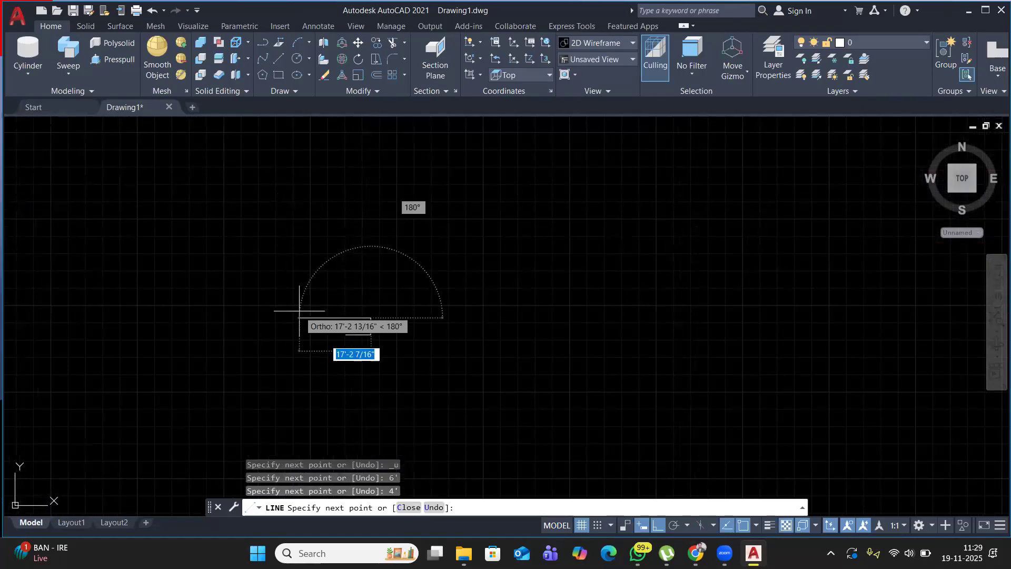
scroll(372, 345, up, 2)
text(6)
key(Return)
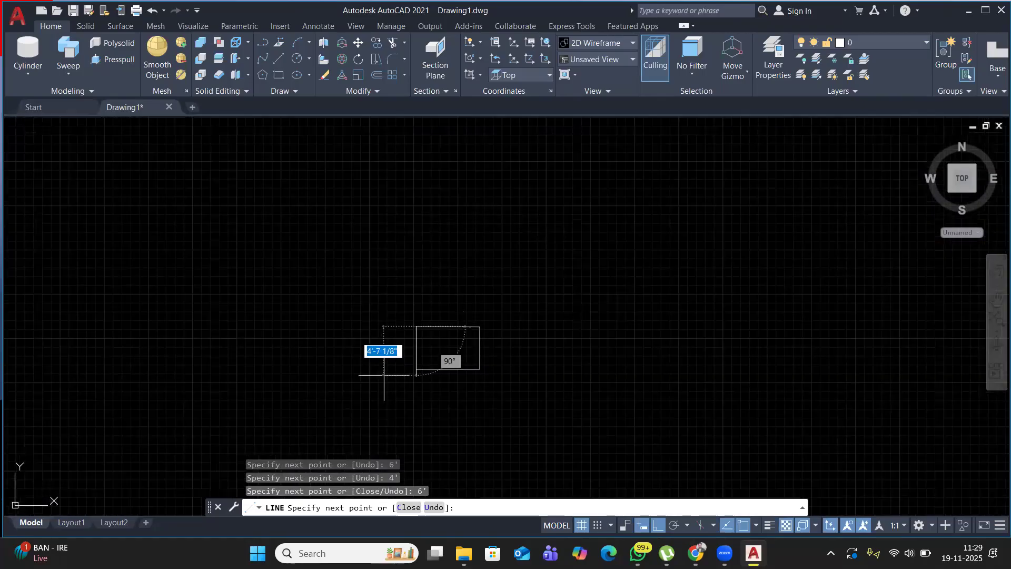
click(416, 368)
right_click(368, 321)
click(375, 321)
scroll(459, 374, up, 4)
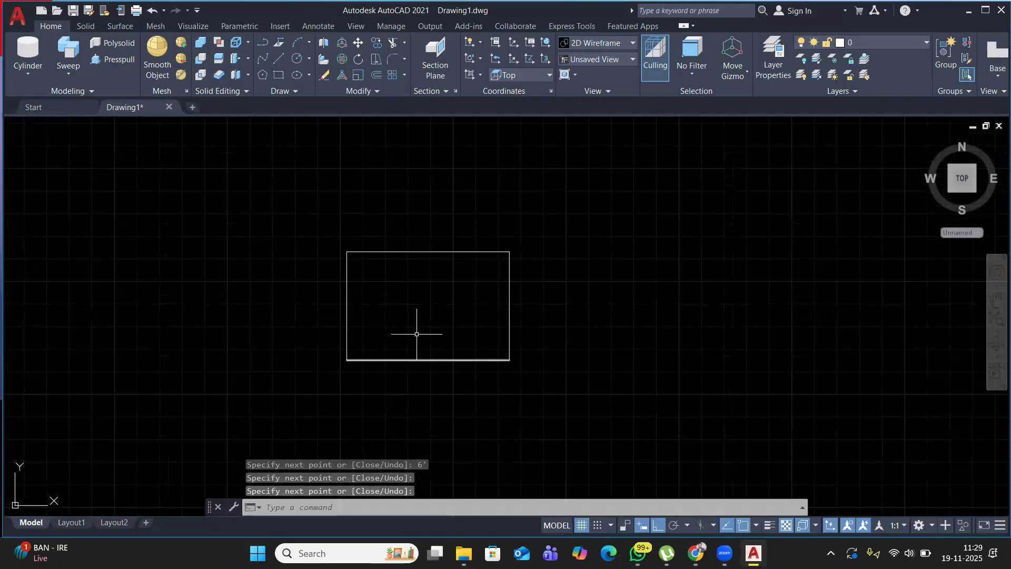
Join the rectangle's four lines into a single polyline.
scroll(411, 256, up, 2)
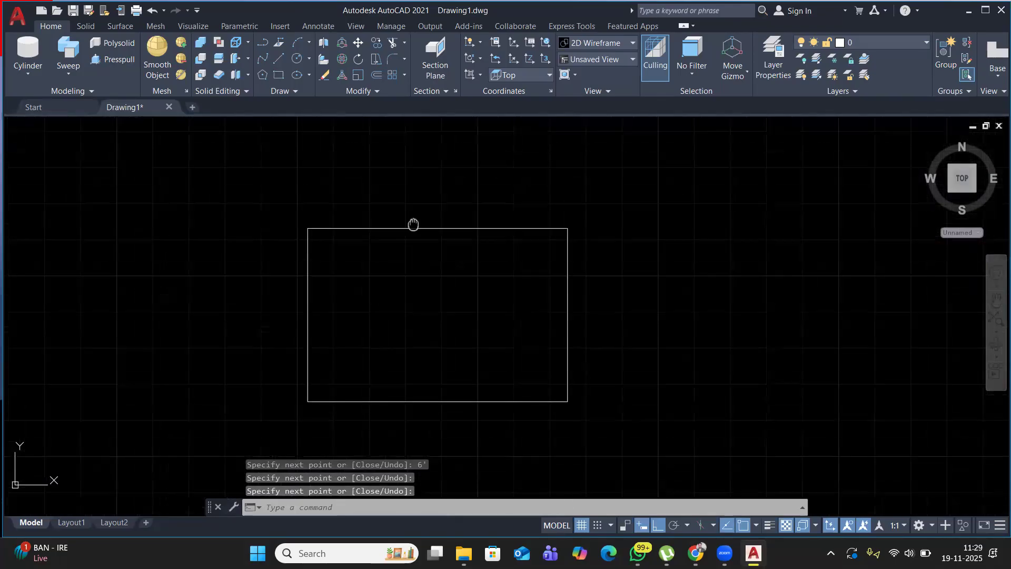
click(620, 179)
click(218, 399)
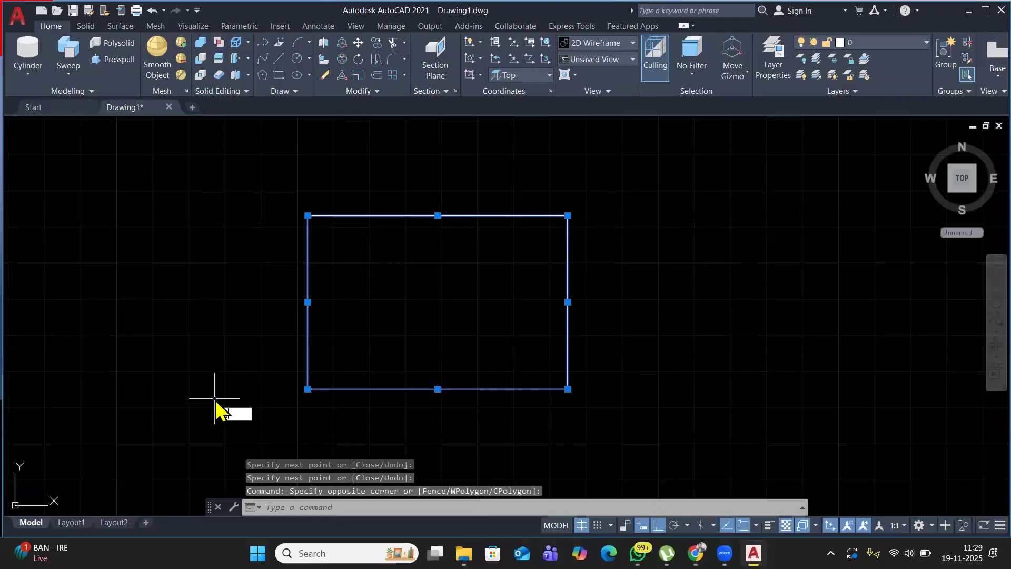
key(Return)
Offset the rectangle polyline 2" inward to form an inner frame.
click(429, 188)
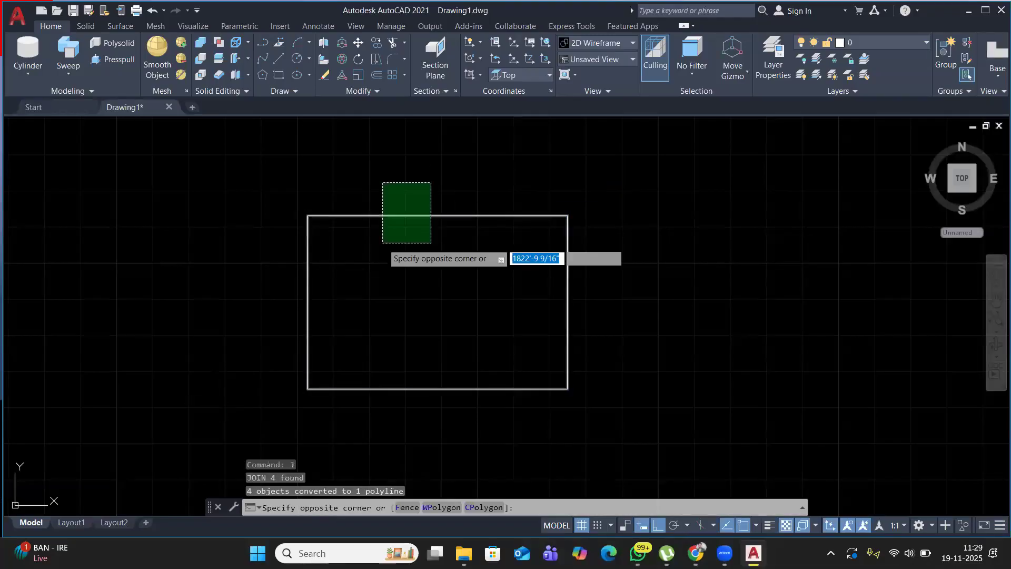
click(382, 242)
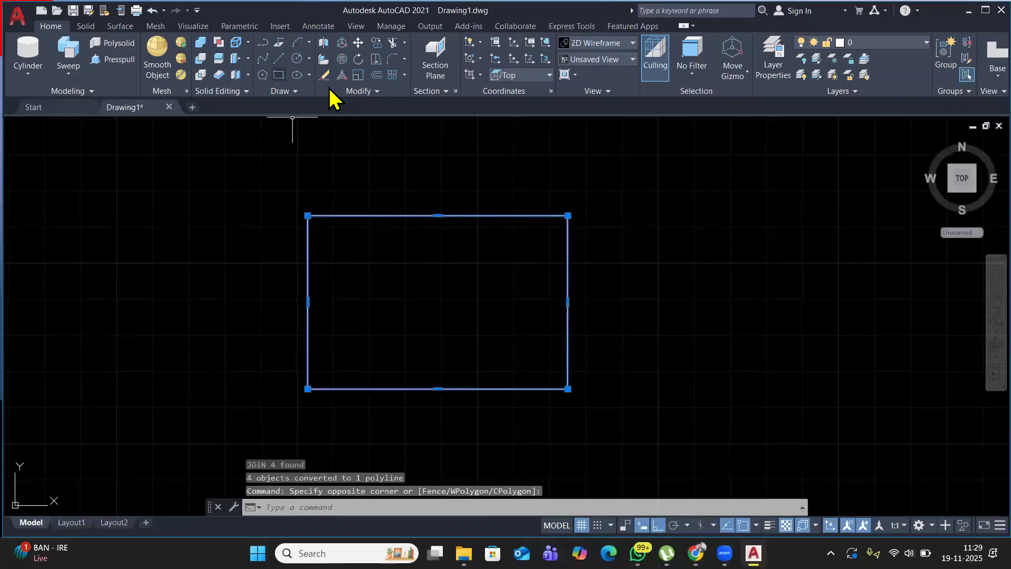
click(376, 75)
click(391, 180)
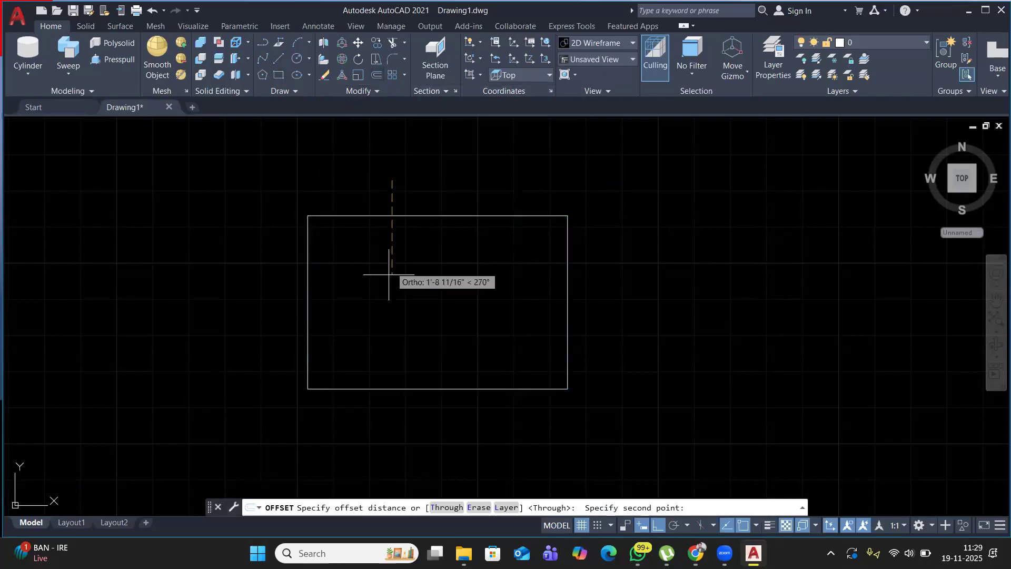
text(2)
key(Return)
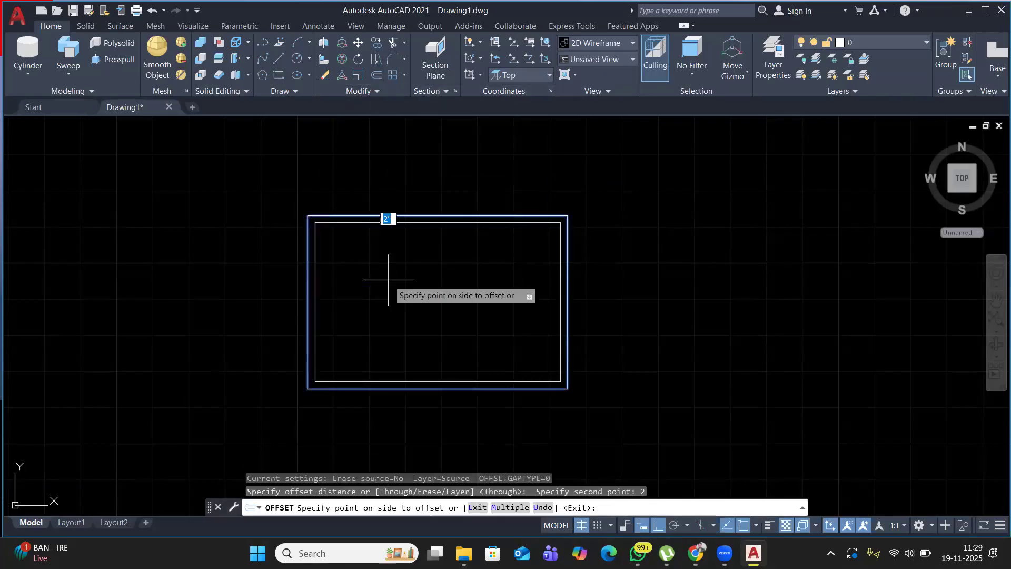
click(389, 283)
right_click(393, 285)
click(418, 290)
Draw a vertical line joining the midpoints of the inner rectangle's top and bottom edges.
click(278, 59)
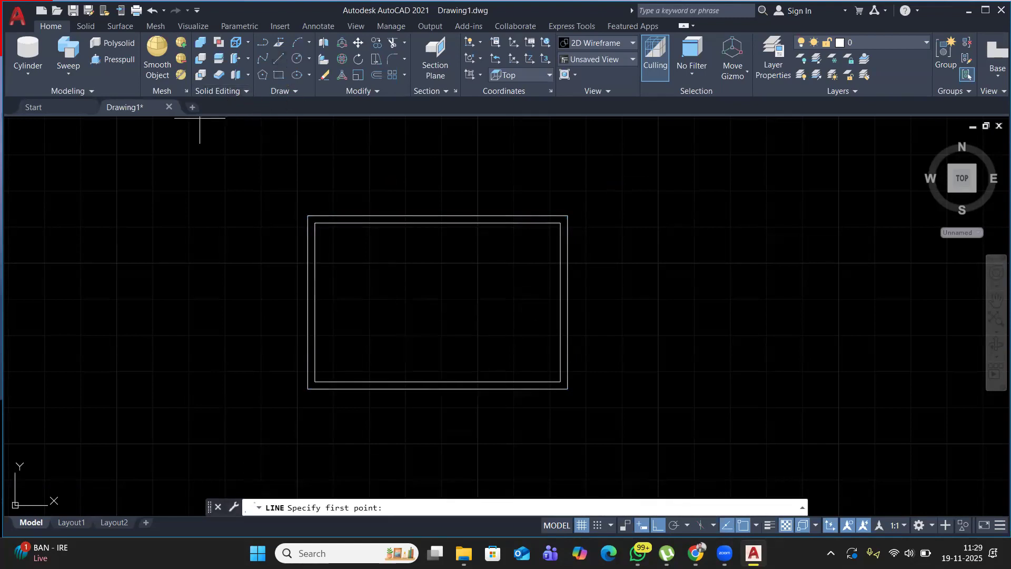
click(439, 223)
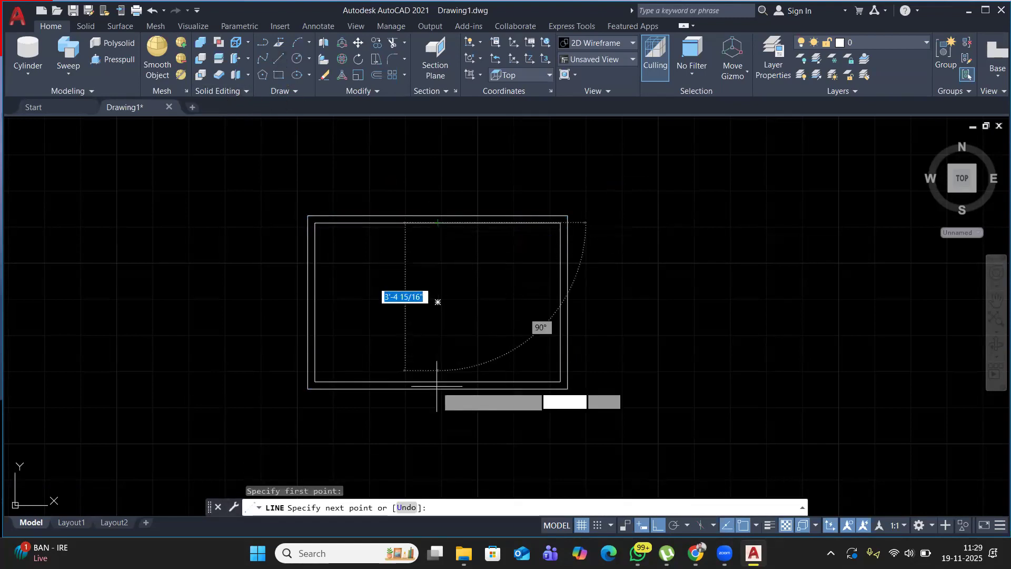
click(438, 382)
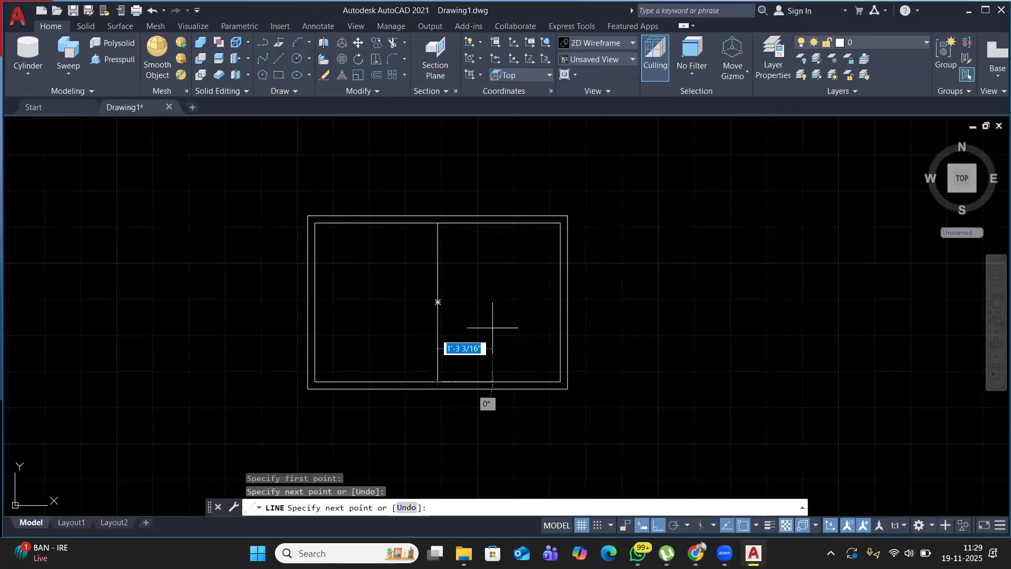
key(Return)
Offset the vertical centre line 1" to each side.
click(439, 281)
click(372, 223)
click(377, 76)
click(463, 316)
text(1)
key(Return)
click(438, 315)
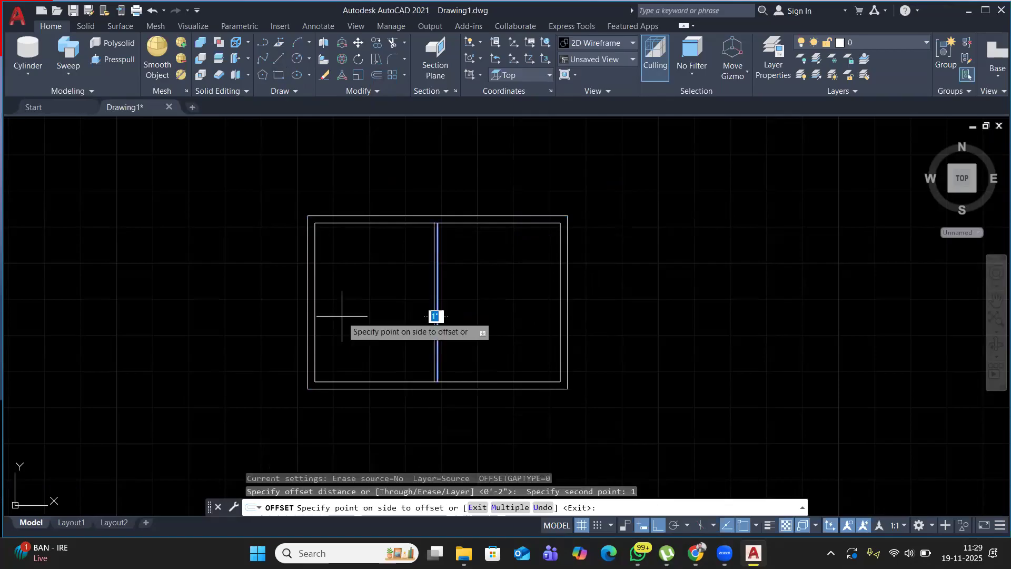
click(338, 317)
scroll(436, 311, up, 5)
click(437, 311)
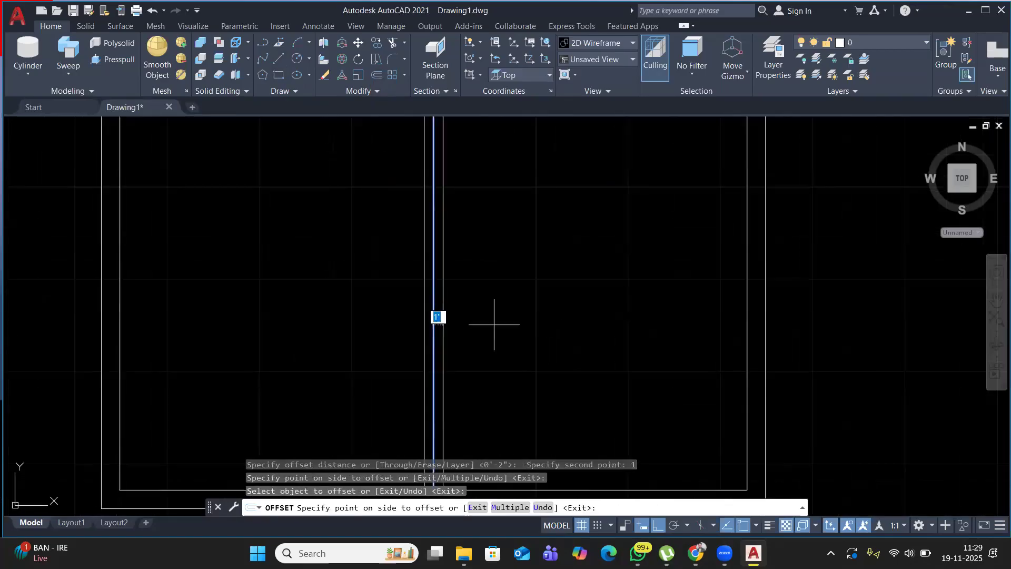
click(492, 327)
right_click(499, 285)
click(534, 305)
Erase the original centre line between the two offset lines.
click(435, 308)
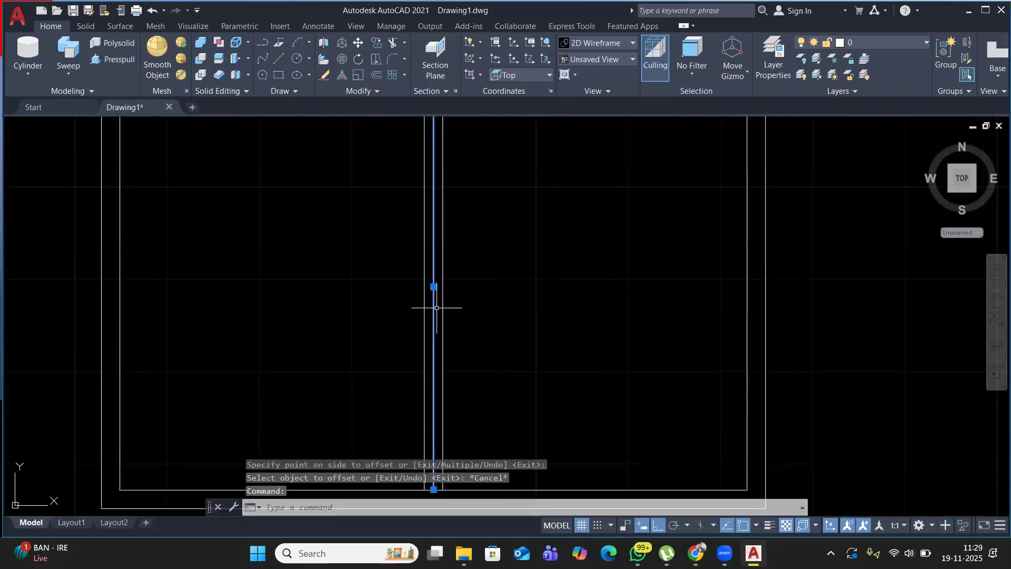
right_click(547, 312)
click(538, 294)
With Ortho off, draw a three-point arc from the inner rectangle's upper-left to lower-left corner, bulging toward the central divider.
scroll(506, 306, down, 4)
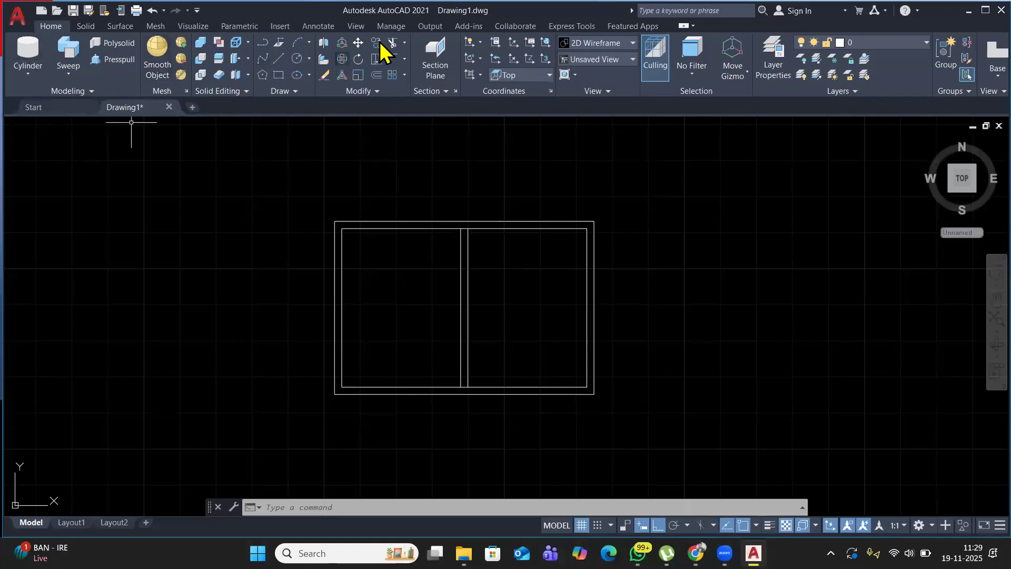
click(297, 43)
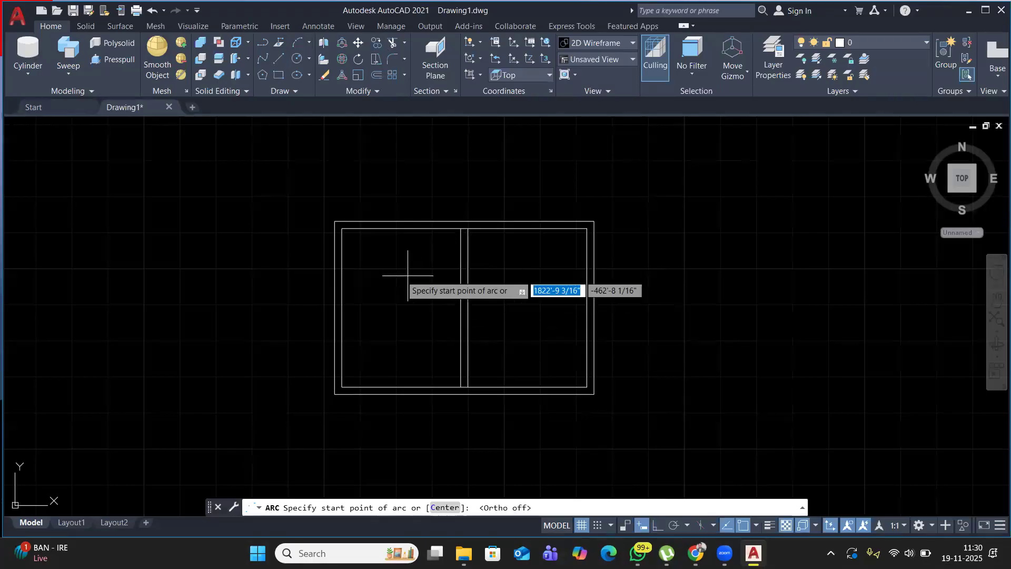
click(342, 229)
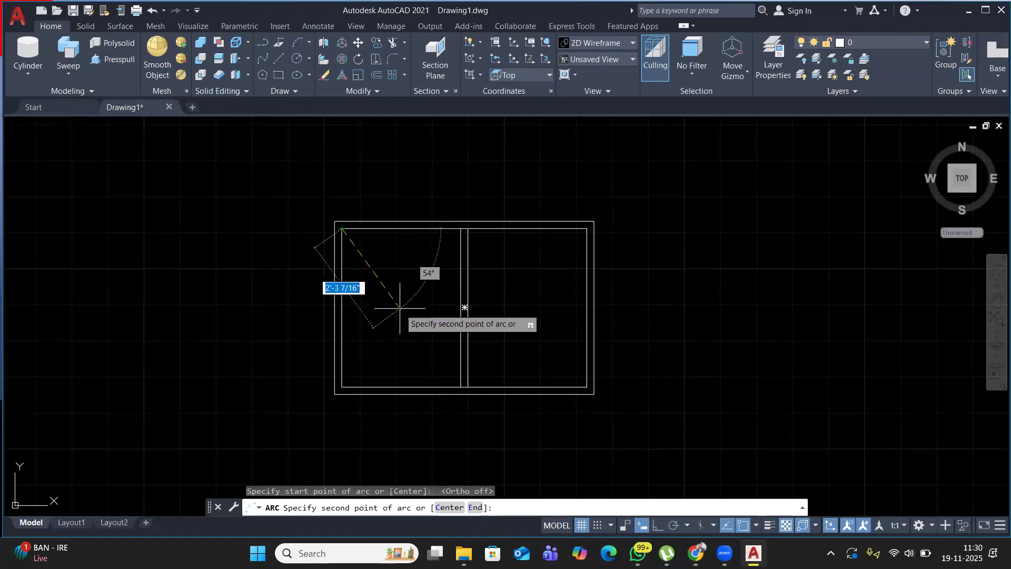
click(402, 307)
click(342, 387)
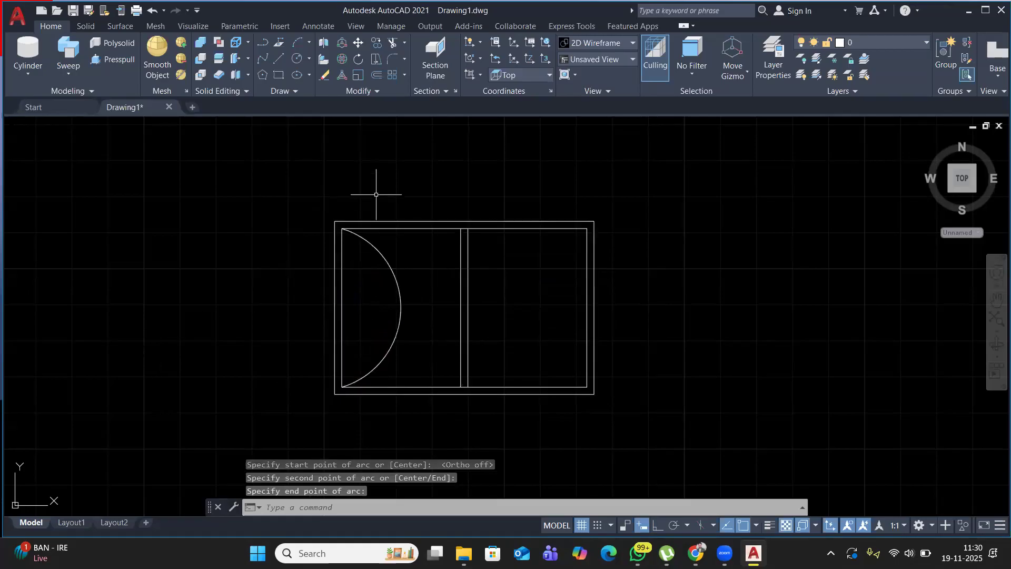
Draw a line along the left panel's top edge, from the inner frame corner to the central divider.
click(395, 282)
click(409, 208)
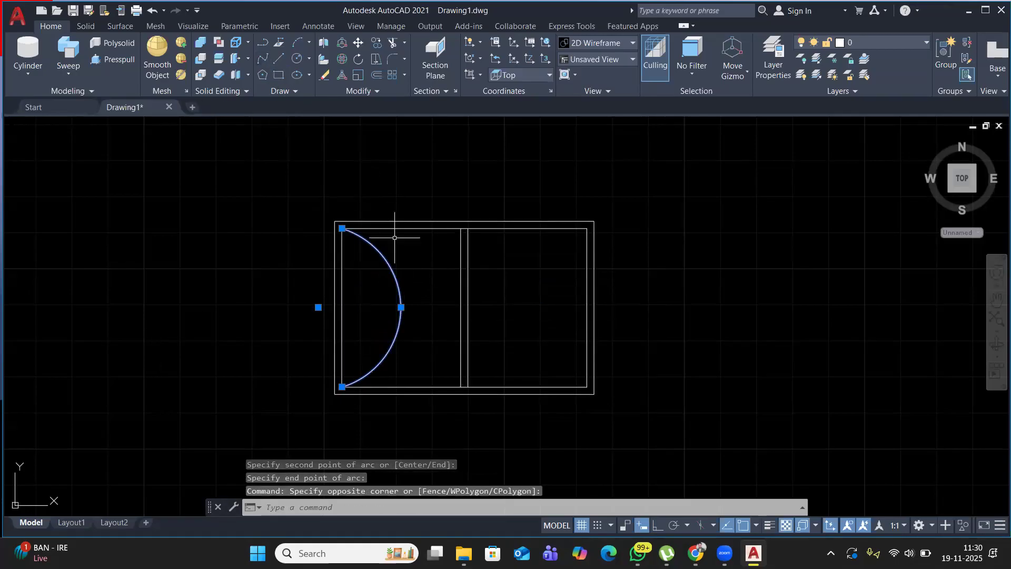
click(280, 59)
click(342, 228)
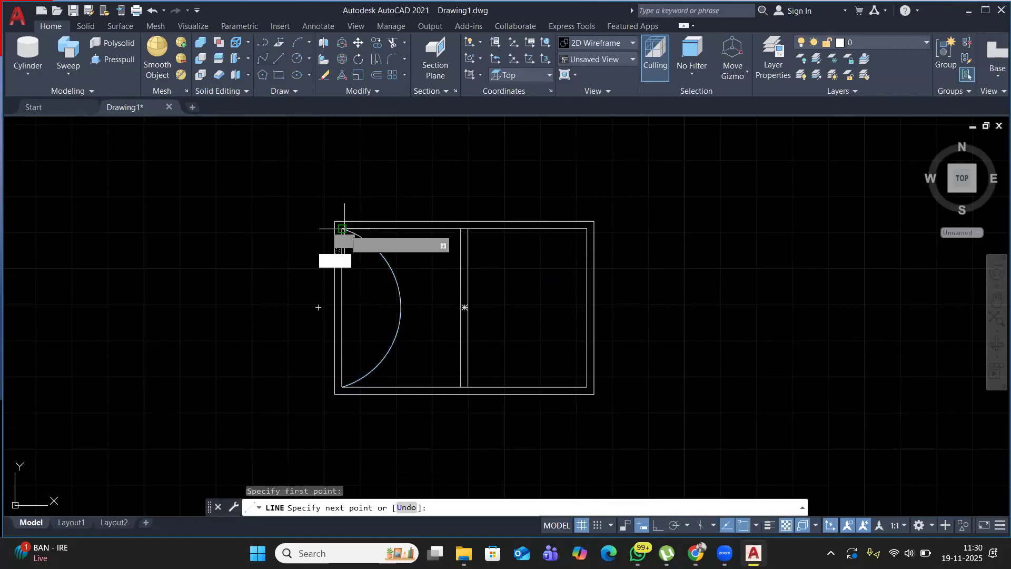
click(461, 229)
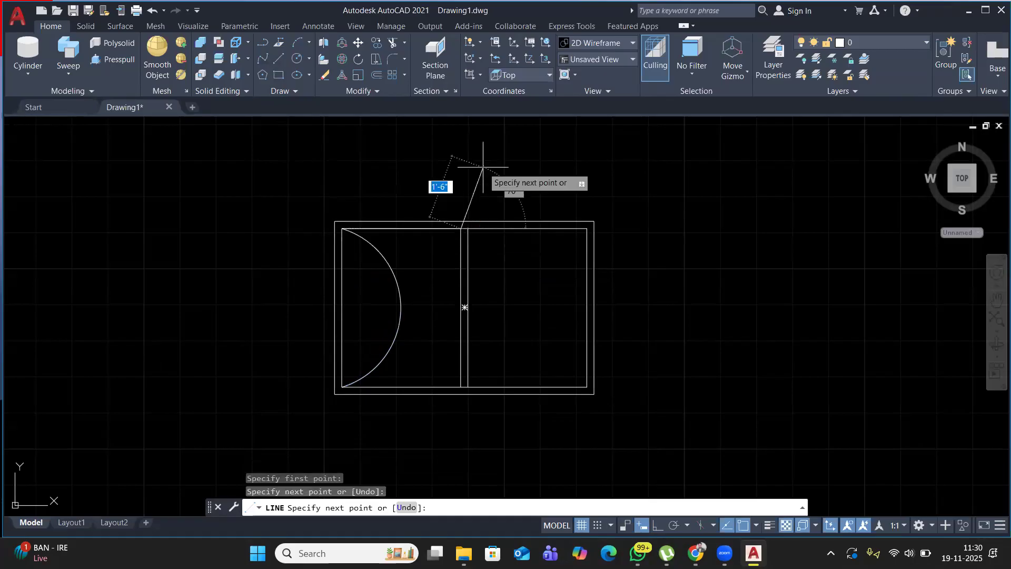
key(Return)
Mirror the left panel's arc about a vertical axis through the top line's midpoint, with Ortho on, keeping the source arc.
click(429, 245)
click(371, 282)
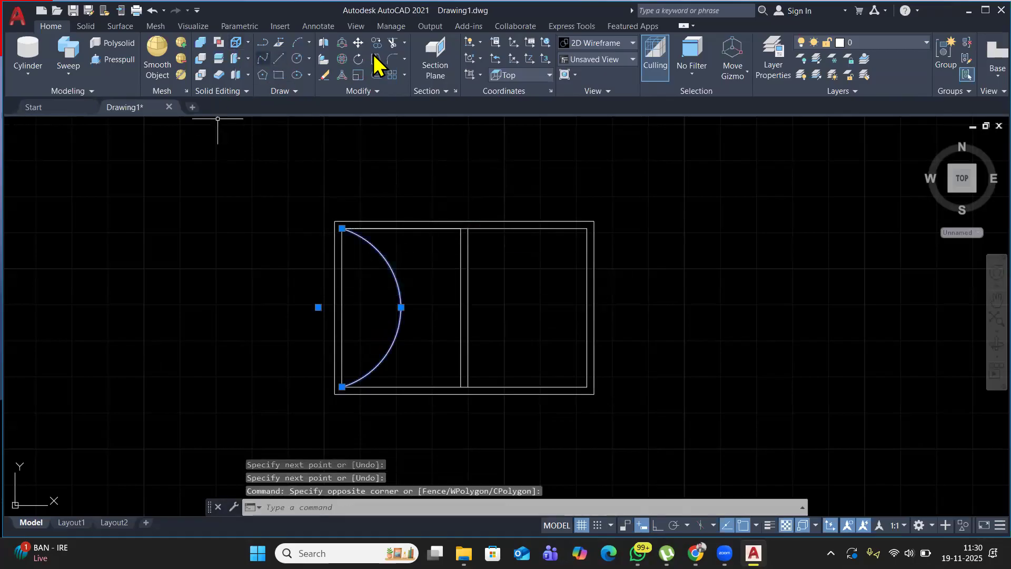
click(373, 94)
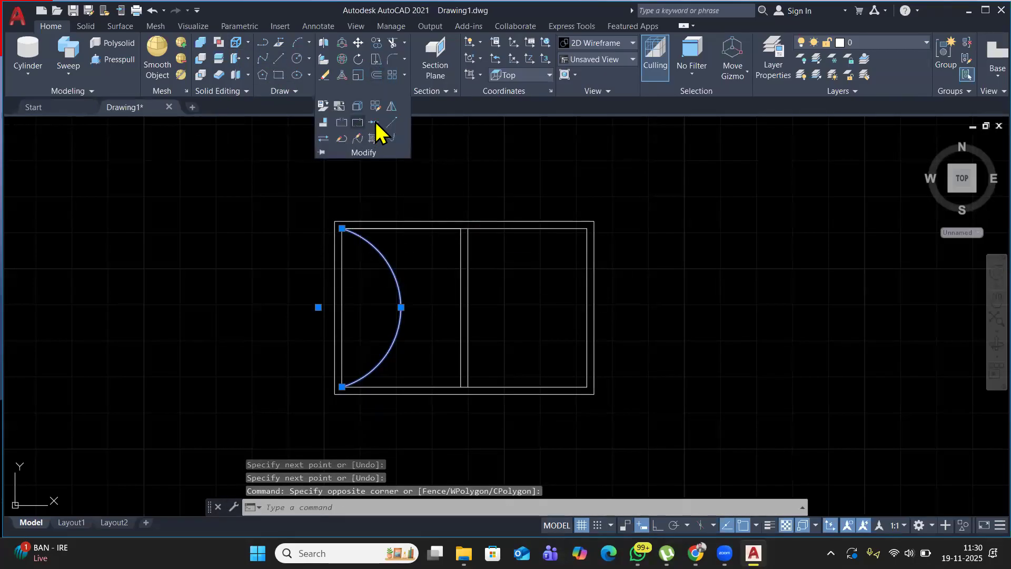
click(392, 106)
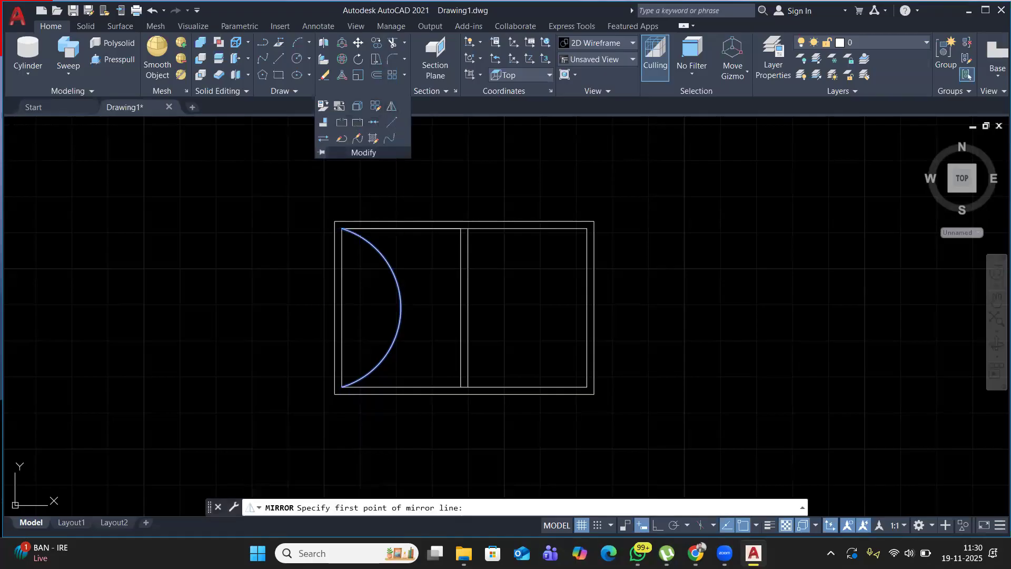
click(403, 228)
key(F8)
click(423, 452)
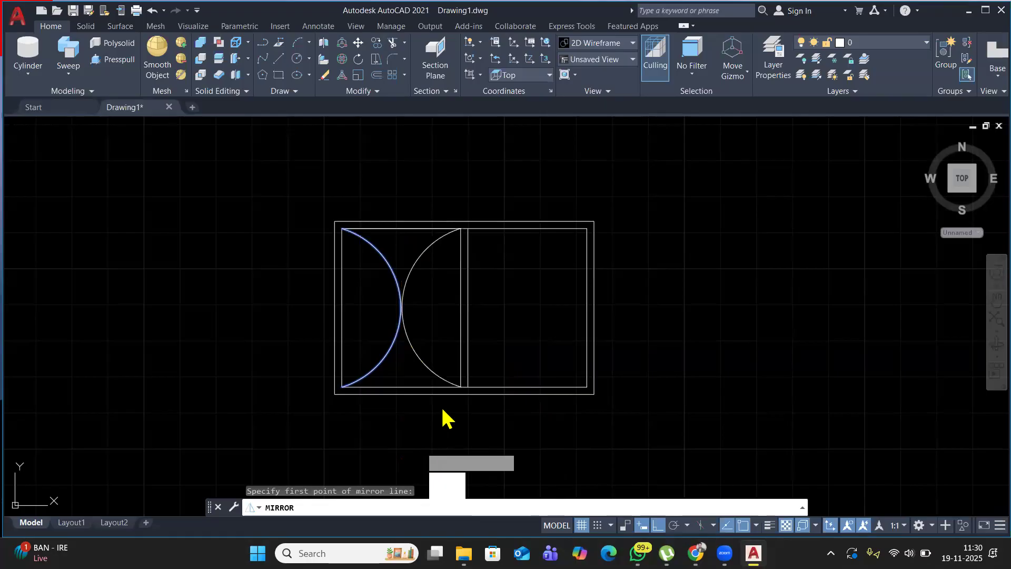
key(Return)
Copy both arcs into the right panel, from the left panel's lower-left corner to the right panel's lower-left corner.
scroll(401, 286, up, 5)
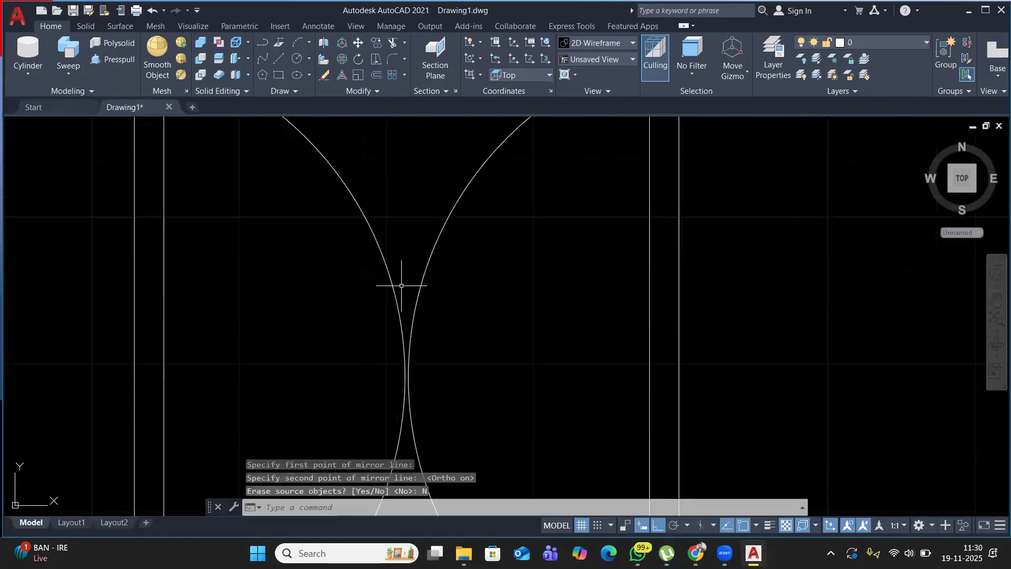
scroll(403, 289, down, 5)
click(441, 278)
click(388, 307)
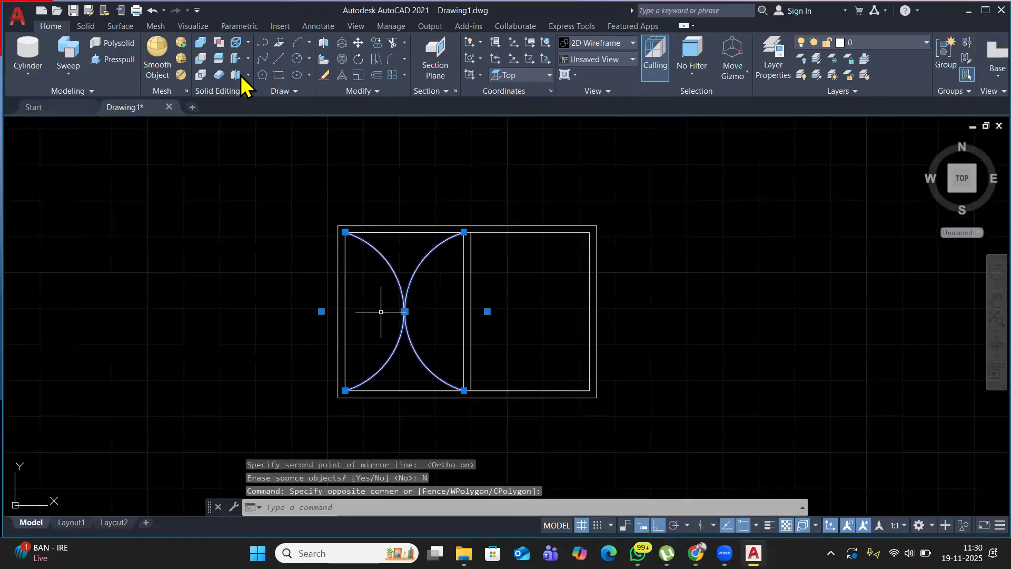
click(379, 62)
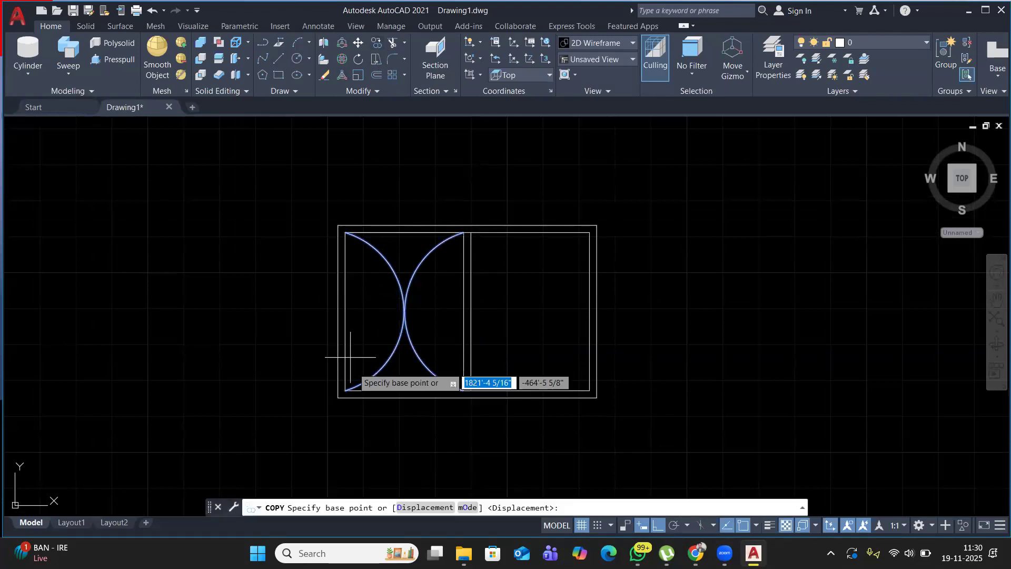
scroll(340, 390, up, 4)
click(329, 398)
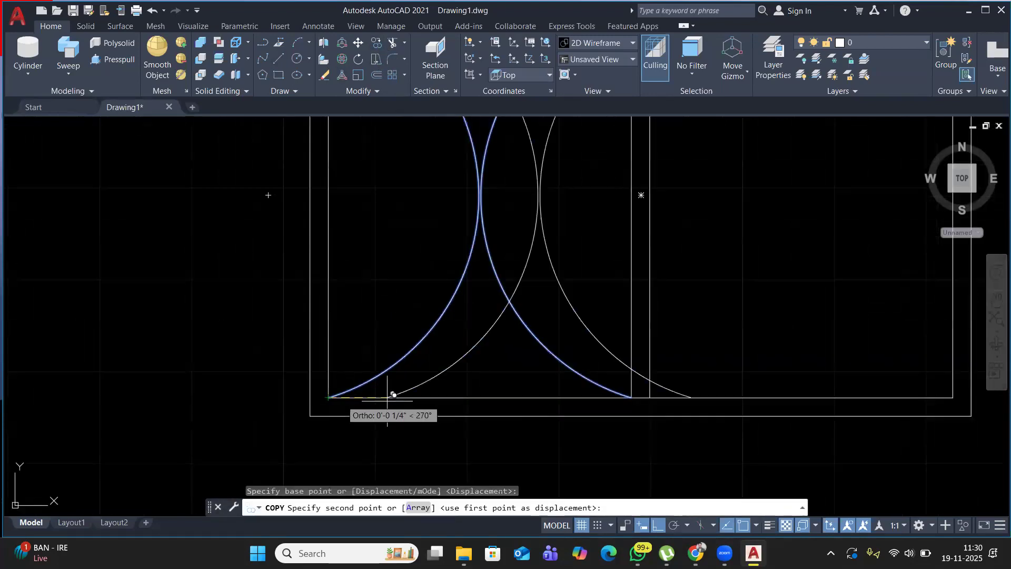
click(649, 397)
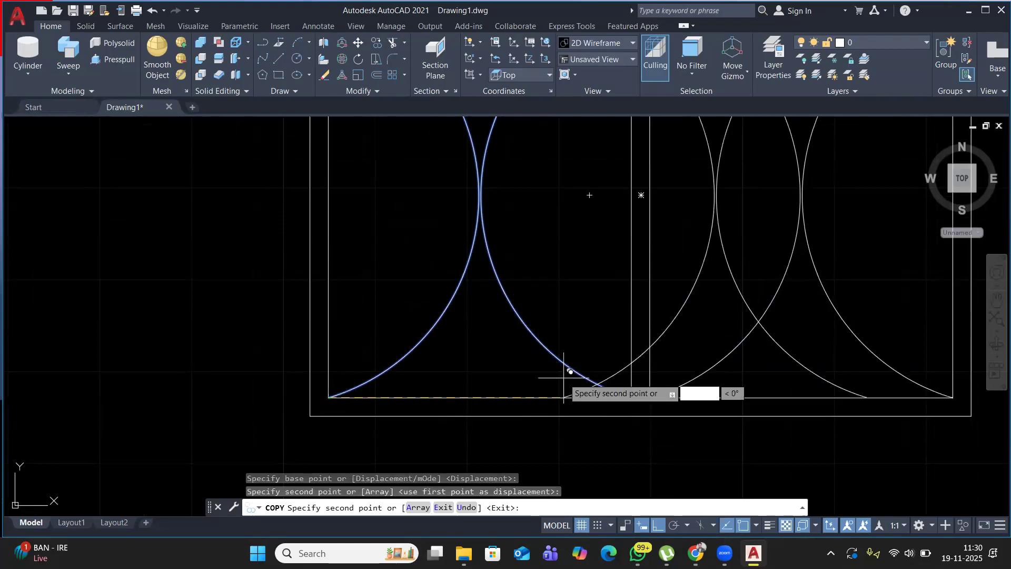
key(Return)
scroll(401, 310, down, 4)
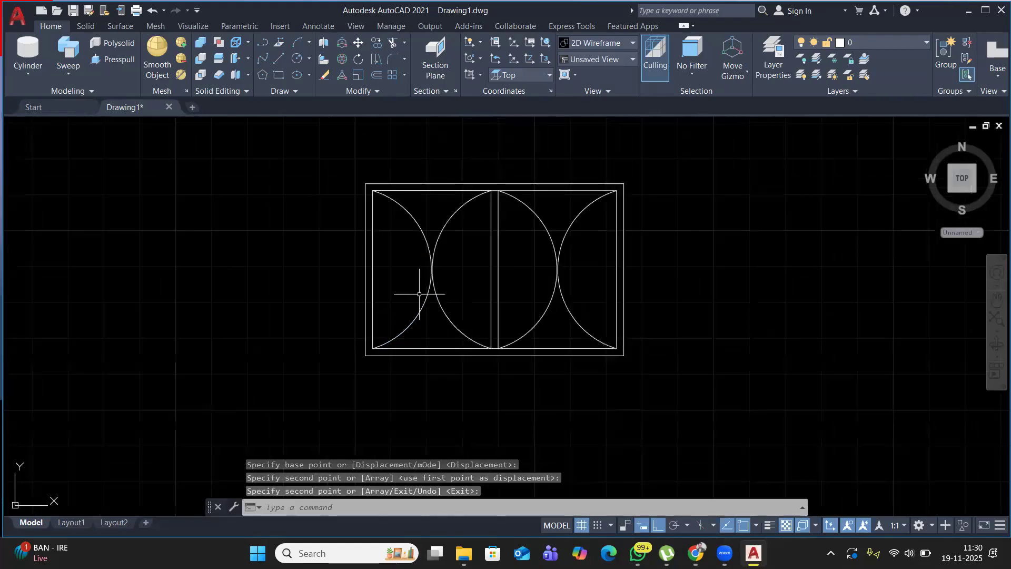
Switch to the southwest isometric view and bring the framed panel drawing into close view.
middle_drag(420, 294, 351, 295)
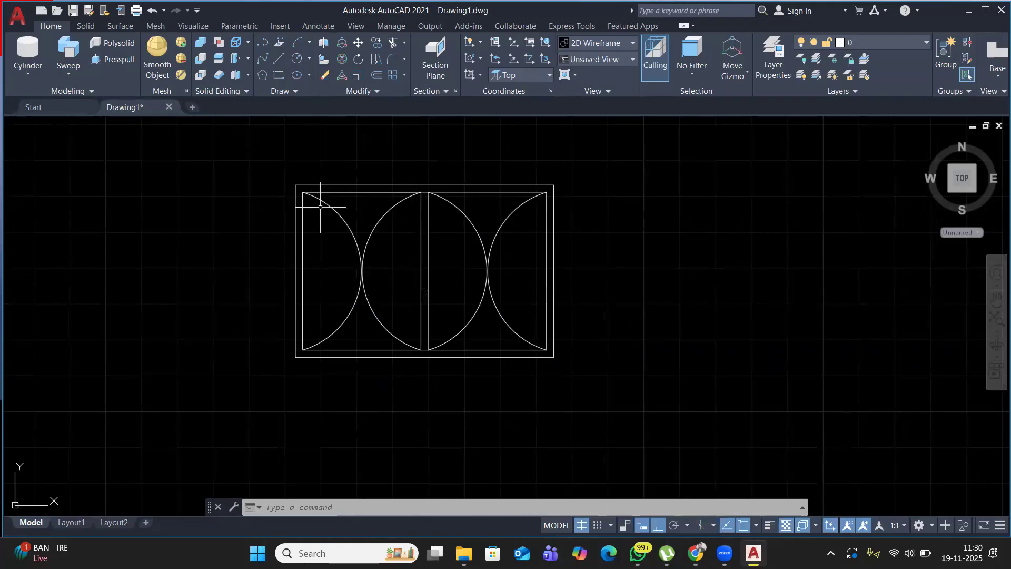
middle_drag(320, 208, 350, 206)
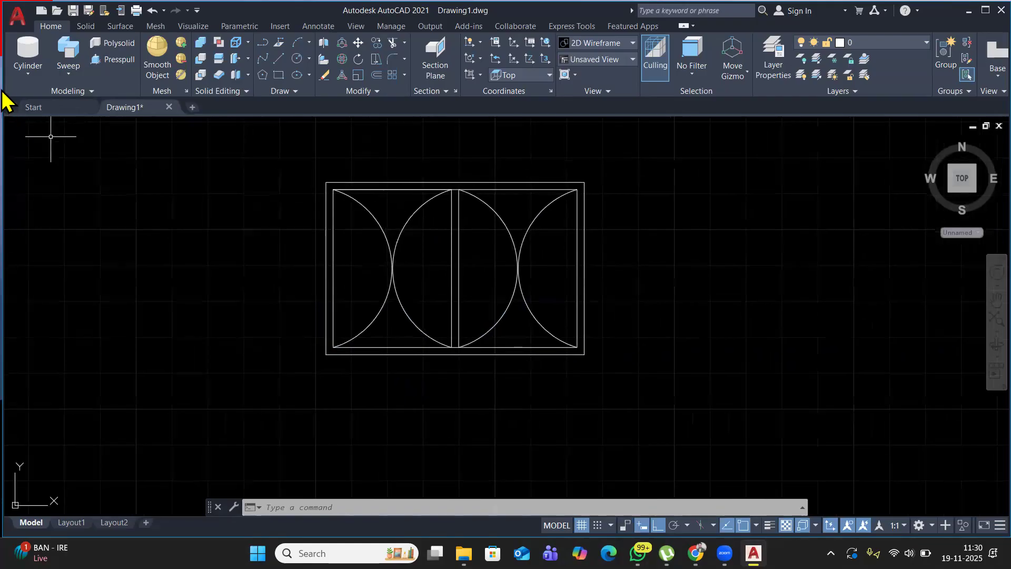
click(24, 126)
click(66, 240)
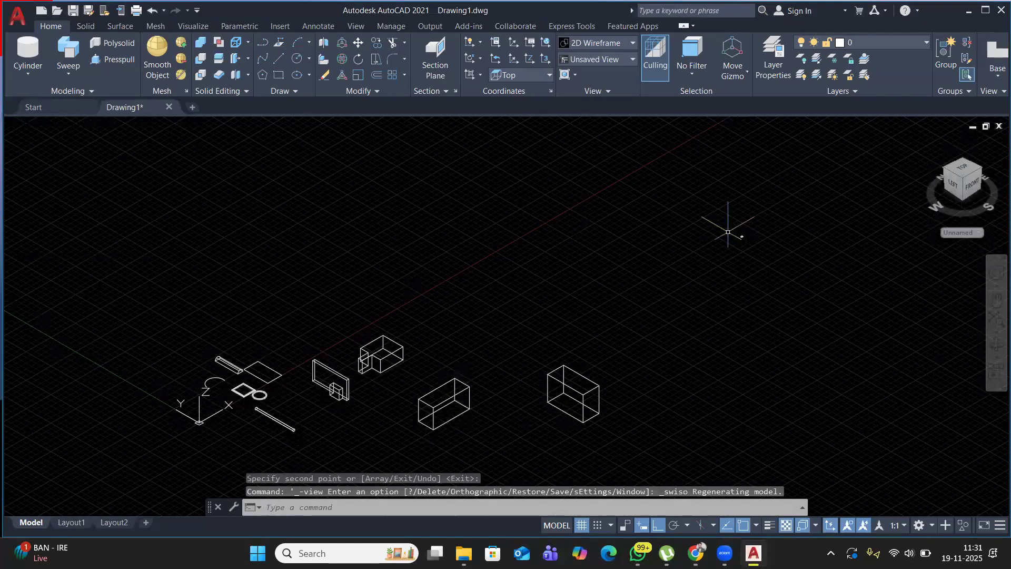
scroll(334, 311, up, 10)
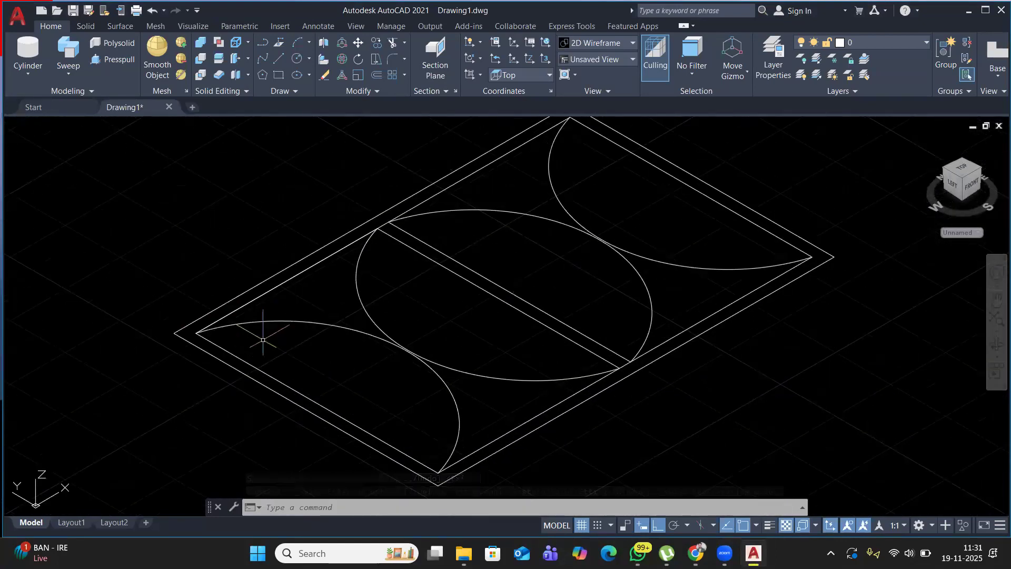
Start Presspull for a bounded area of the framed panel drawing.
click(113, 59)
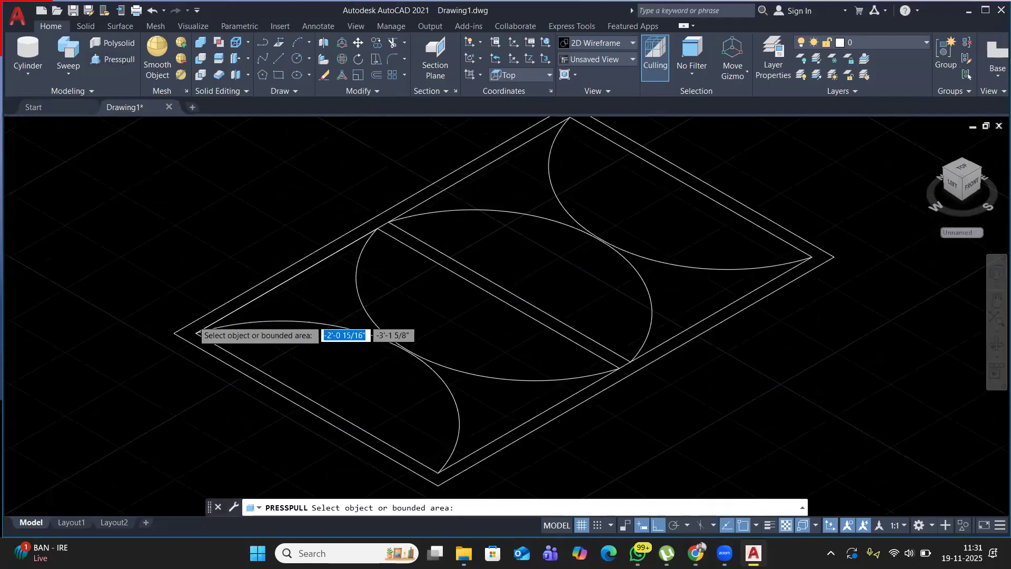
Presspull the semicircle at the frame's near end and the adjacent half of the central circle to a height of 1.5 inches.
scroll(198, 324, up, 2)
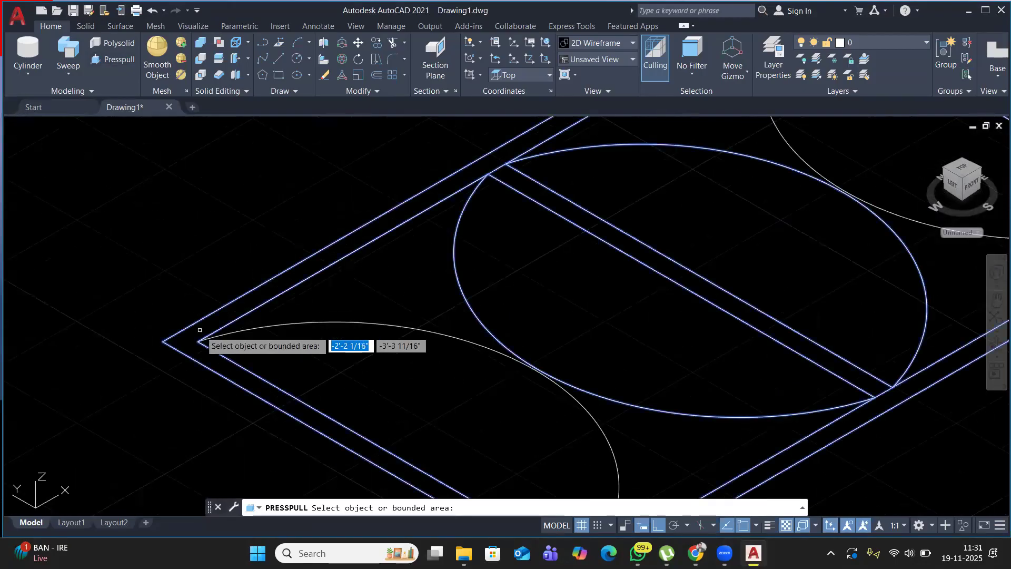
scroll(466, 388, down, 2)
click(467, 388)
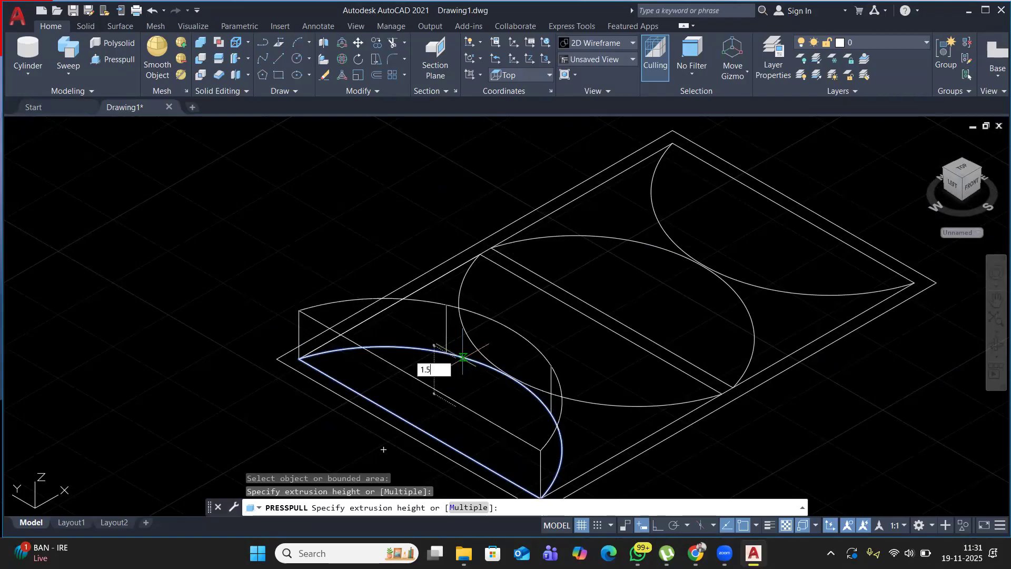
text(1.5)
key(Return)
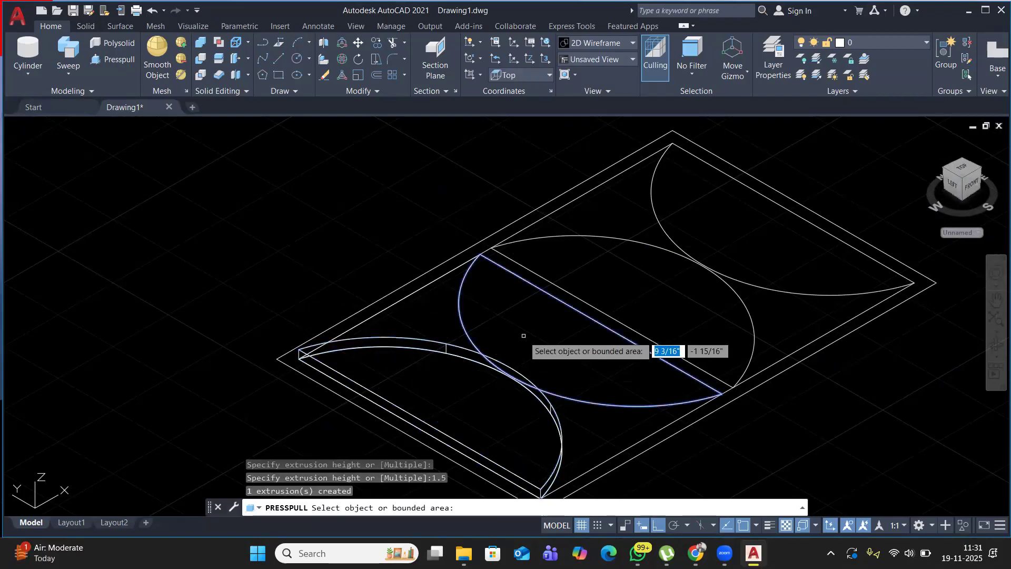
click(525, 342)
text(1)
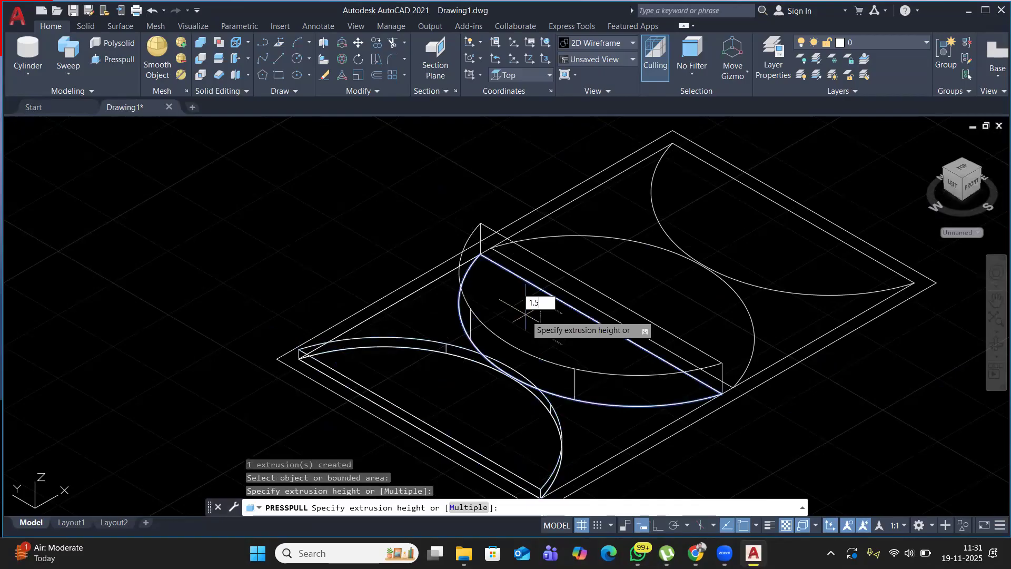
text(.5)
key(Return)
Presspull the far half of the central circle and the semicircle at the frame's far end to a height of 1.5 inches.
click(647, 294)
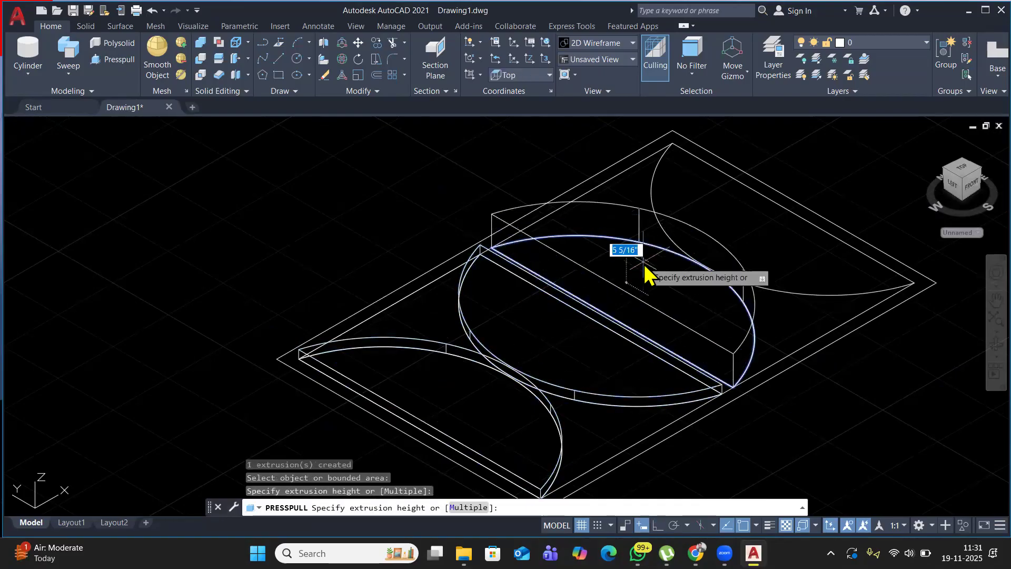
text(1.5)
key(Return)
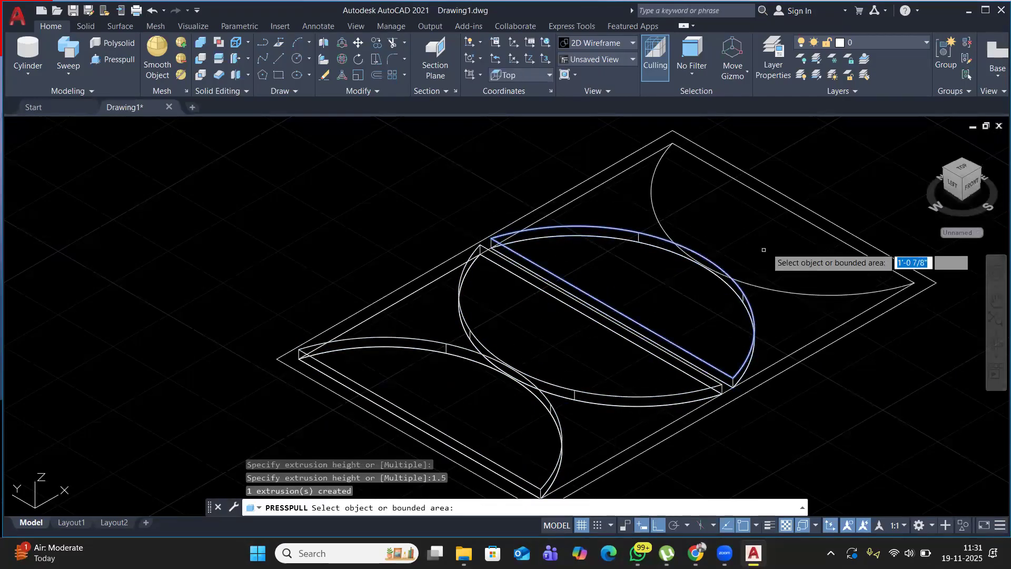
click(757, 235)
text(1)
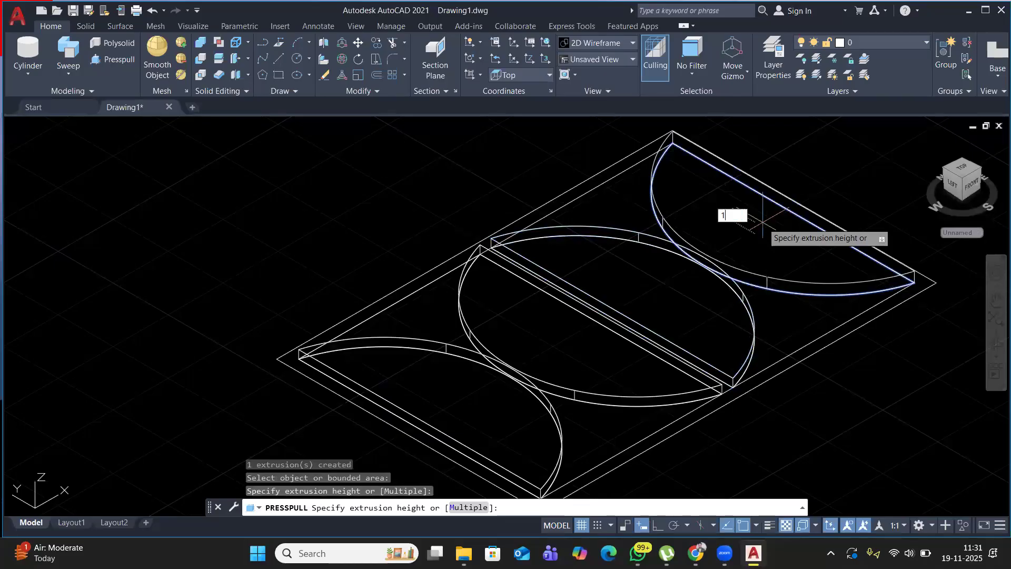
text(.5)
key(Return)
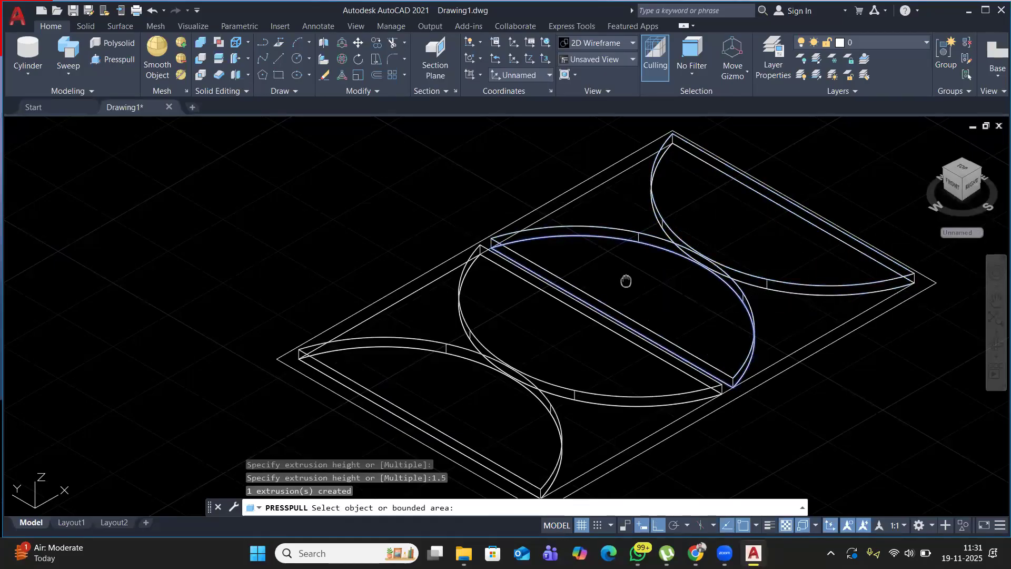
middle_drag(626, 281, 579, 271)
scroll(658, 347, up, 8)
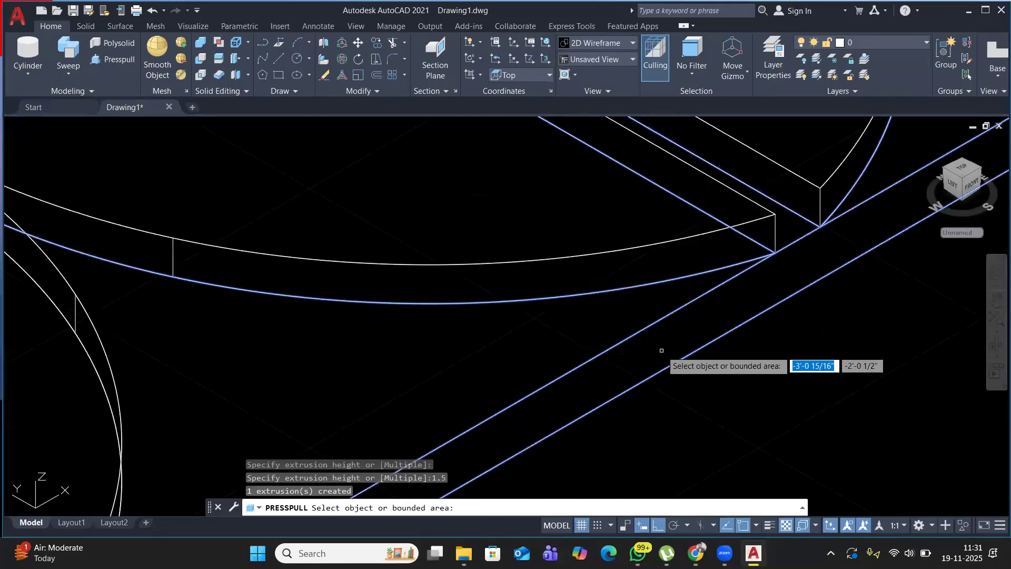
click(661, 350)
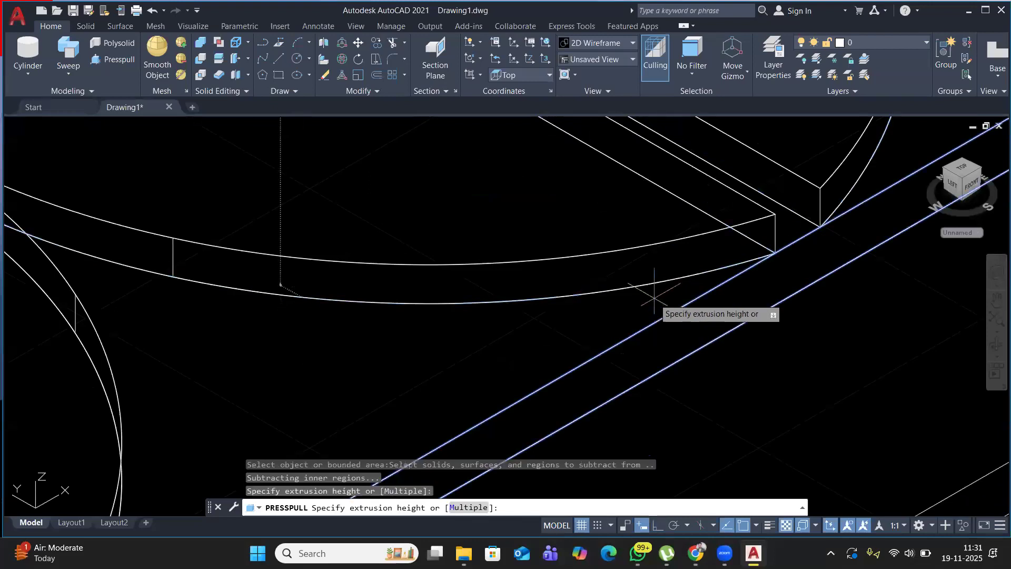
scroll(654, 294, down, 6)
middle_drag(582, 255, 570, 285)
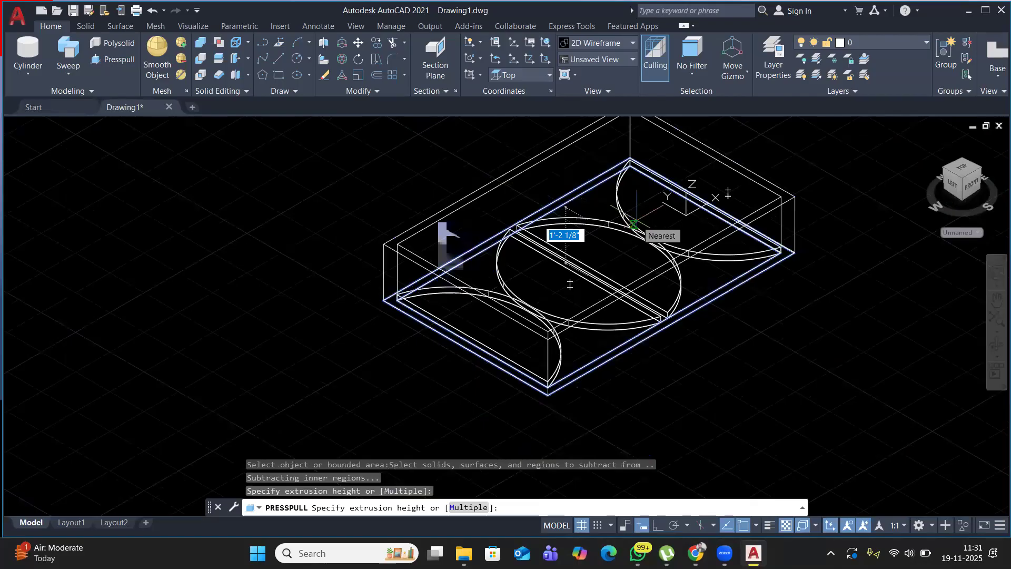
key(Escape)
key(Escape)
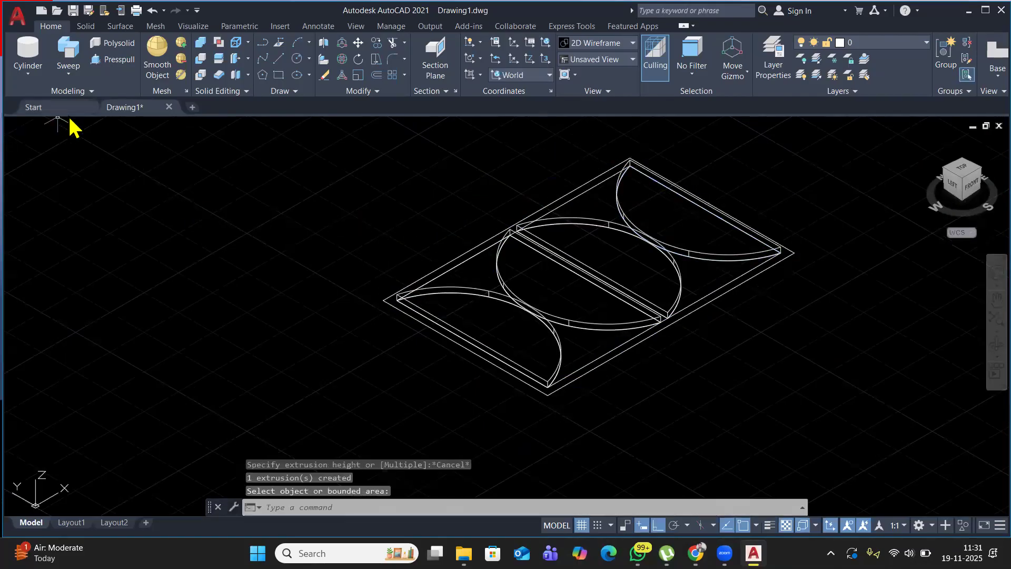
Switch the visual style to Realistic and presspull the rectangular border frame to a height of 2 inches.
click(96, 135)
click(130, 199)
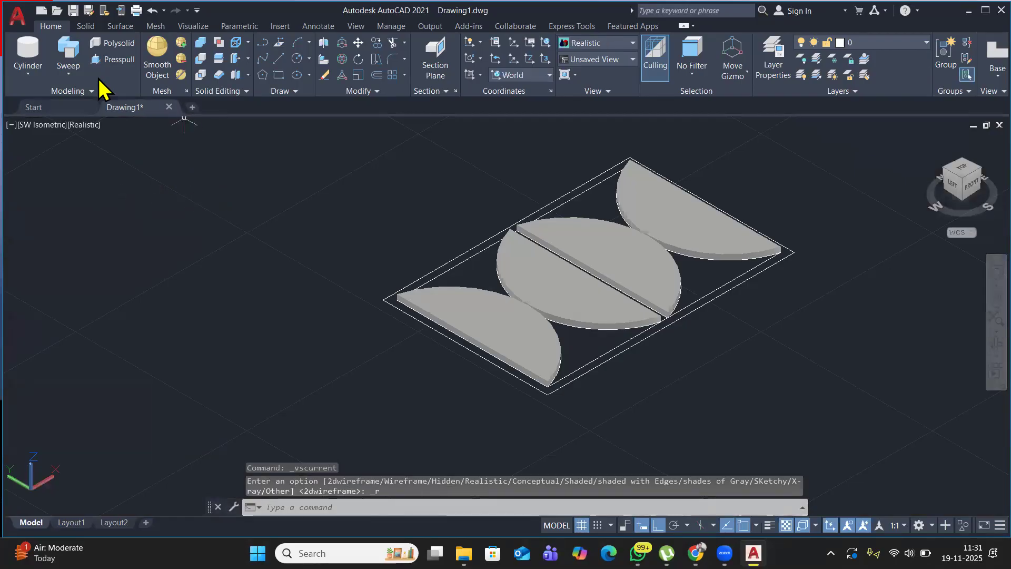
key(ctrl+shift+e)
scroll(582, 367, up, 6)
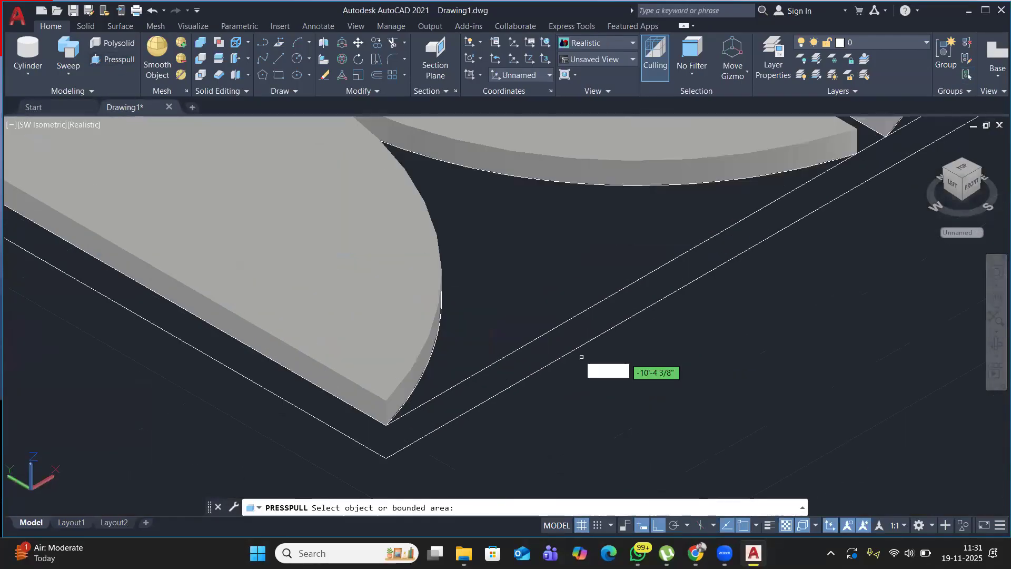
scroll(535, 359, down, 3)
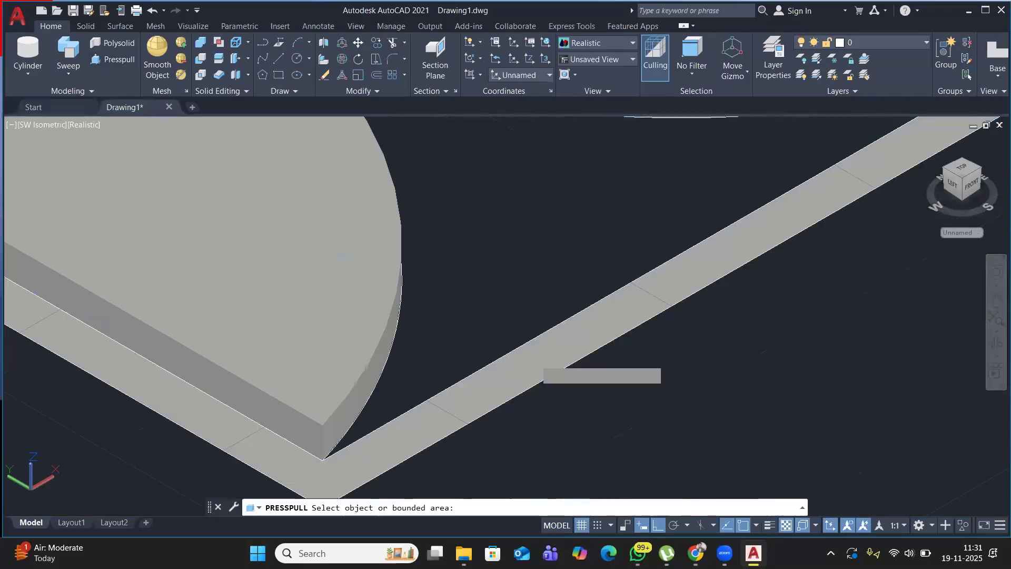
click(534, 361)
scroll(532, 316, down, 4)
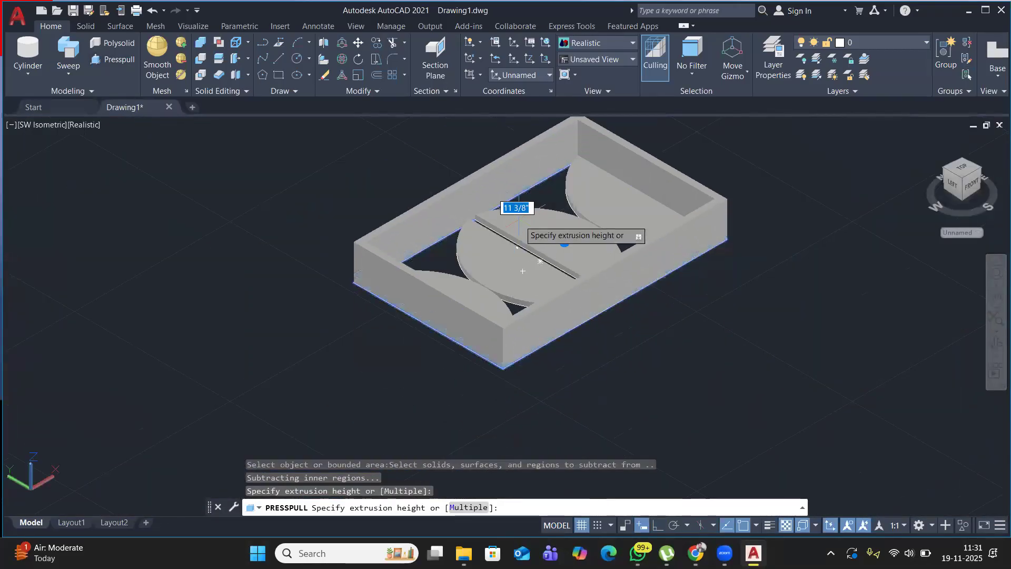
scroll(527, 274, up, 5)
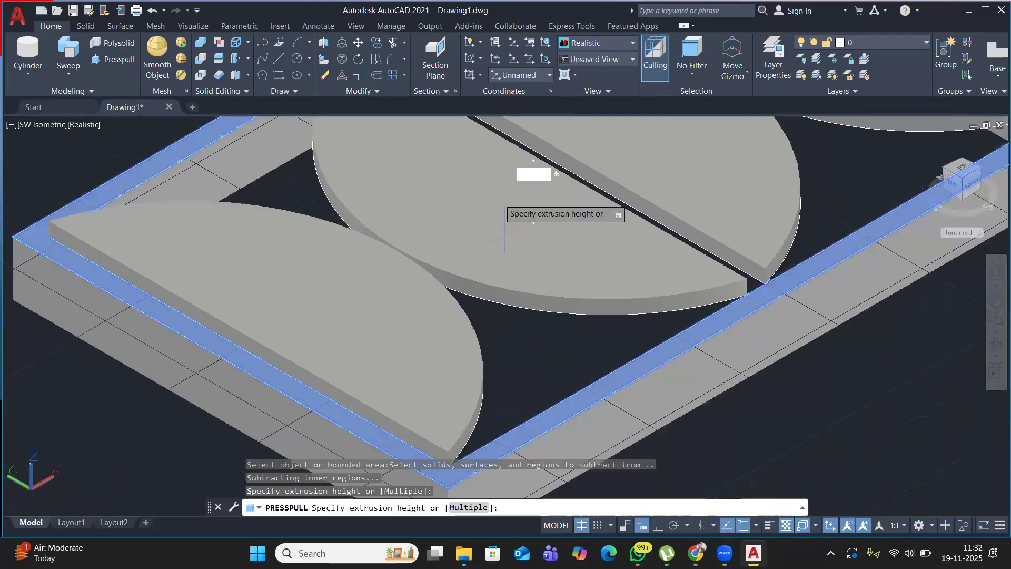
middle_drag(498, 164, 495, 193)
scroll(495, 193, down, 5)
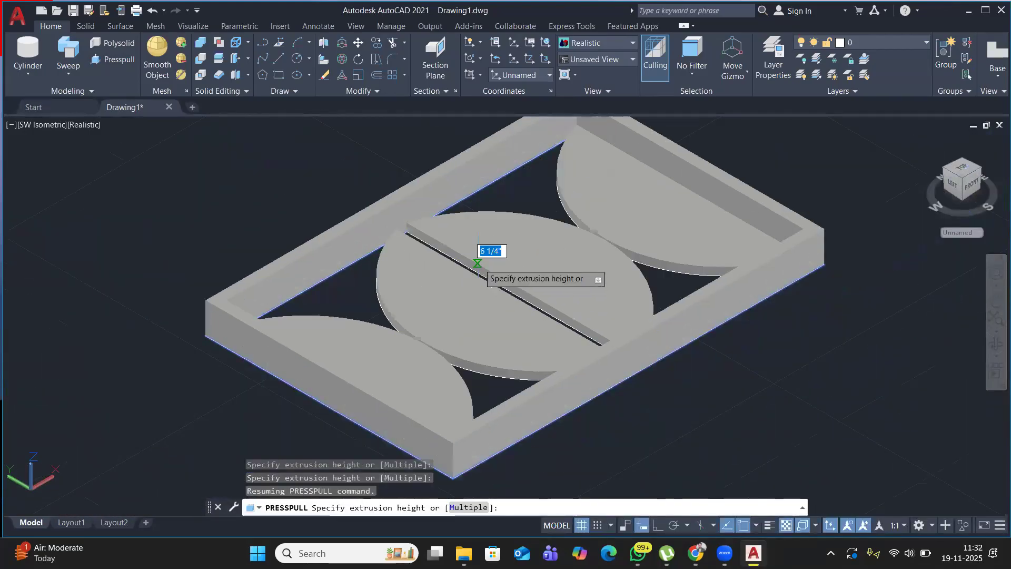
text(2)
key(Return)
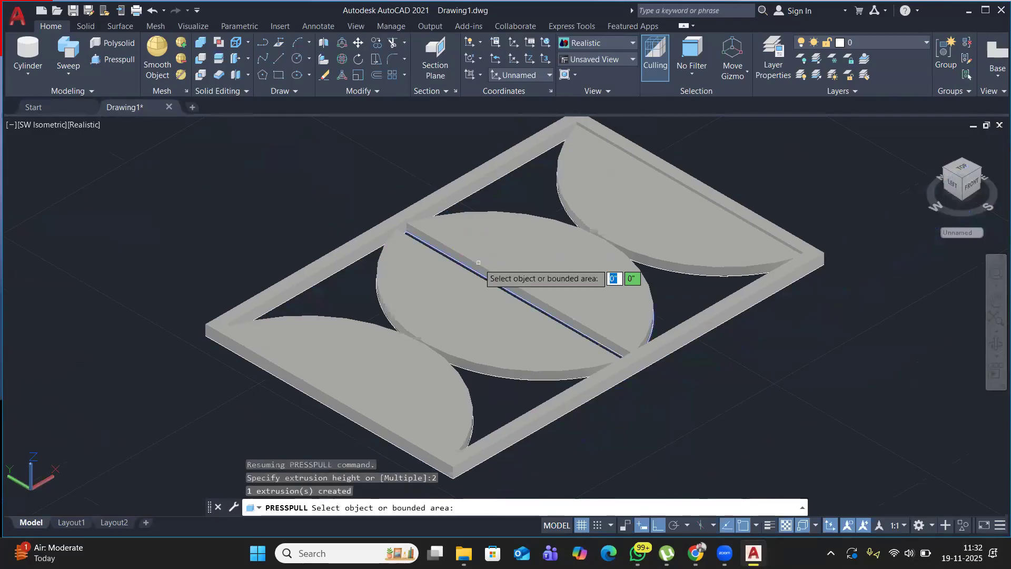
Presspull the background areas around the semicircles in both halves of the panel to a height of 1 inch.
click(694, 292)
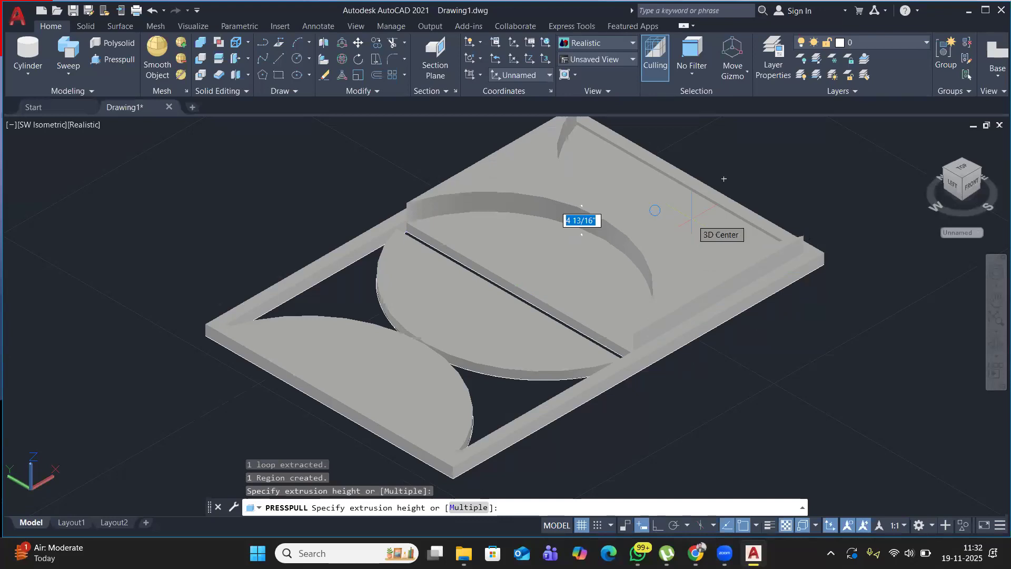
text(1)
key(Return)
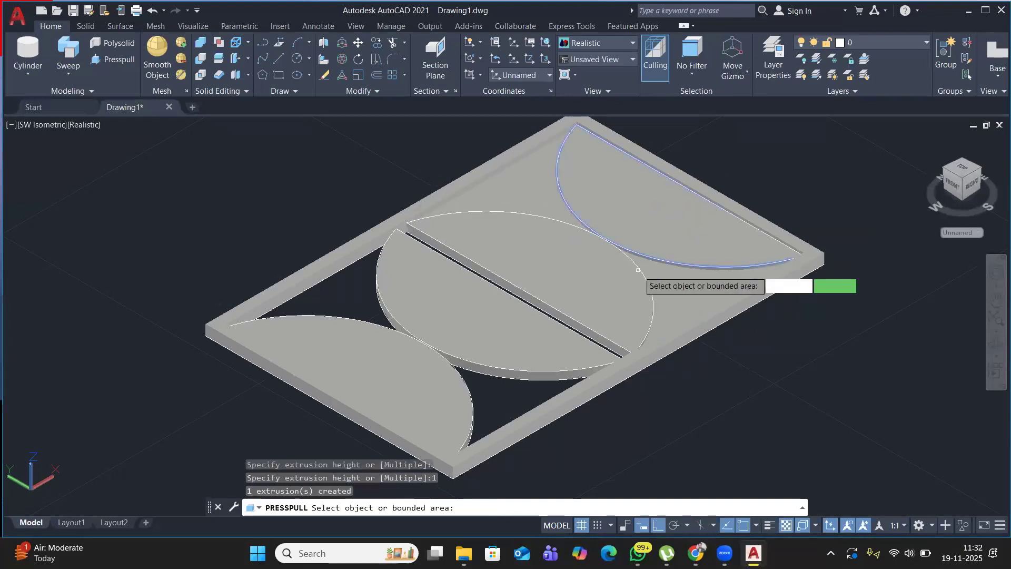
click(508, 380)
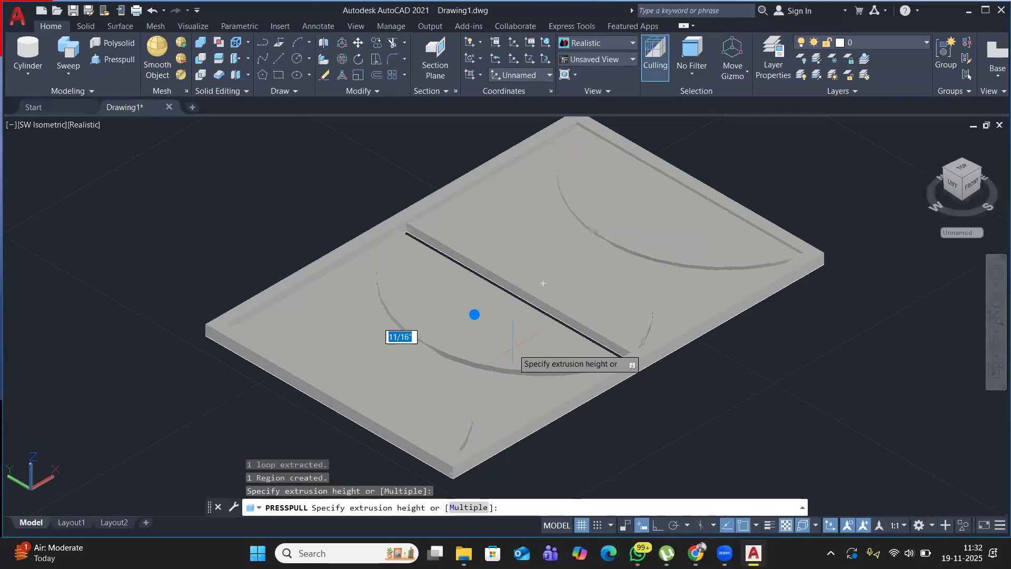
text(1)
key(Return)
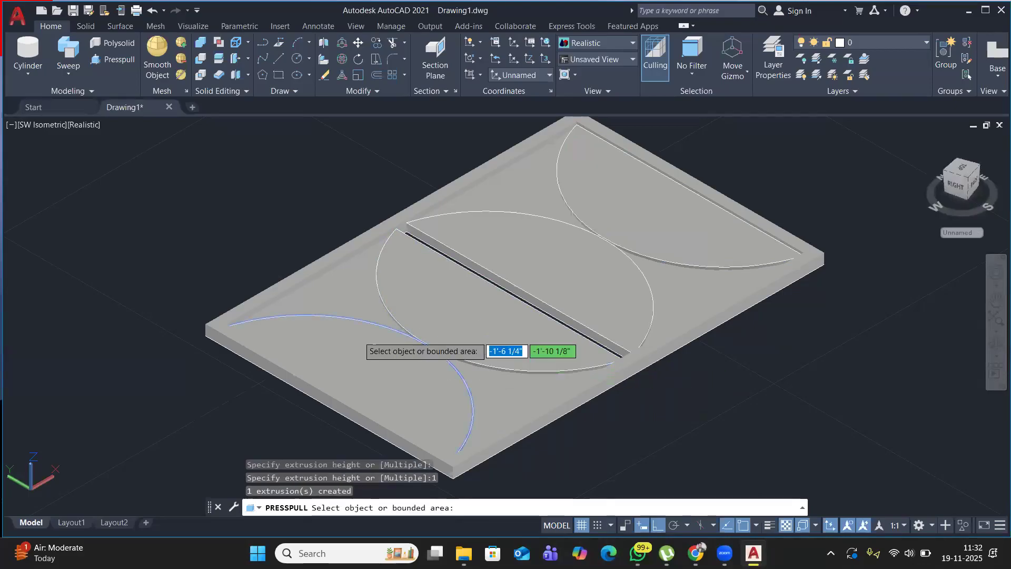
key(Return)
Presspull the narrow strip between the two central semicircles to a height of 2 inches.
middle_drag(243, 252, 188, 264)
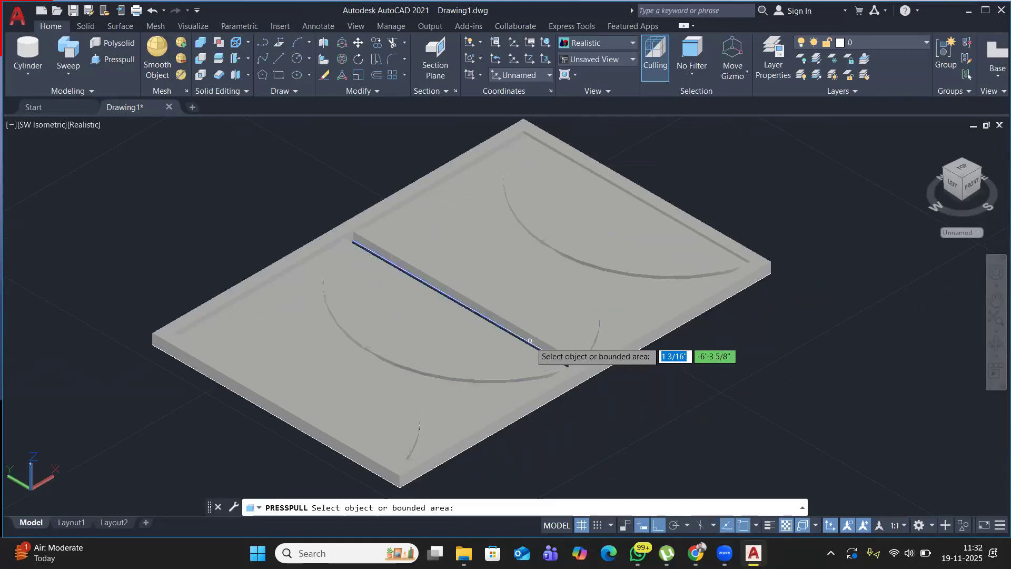
shift+right_click(524, 343)
click(304, 209)
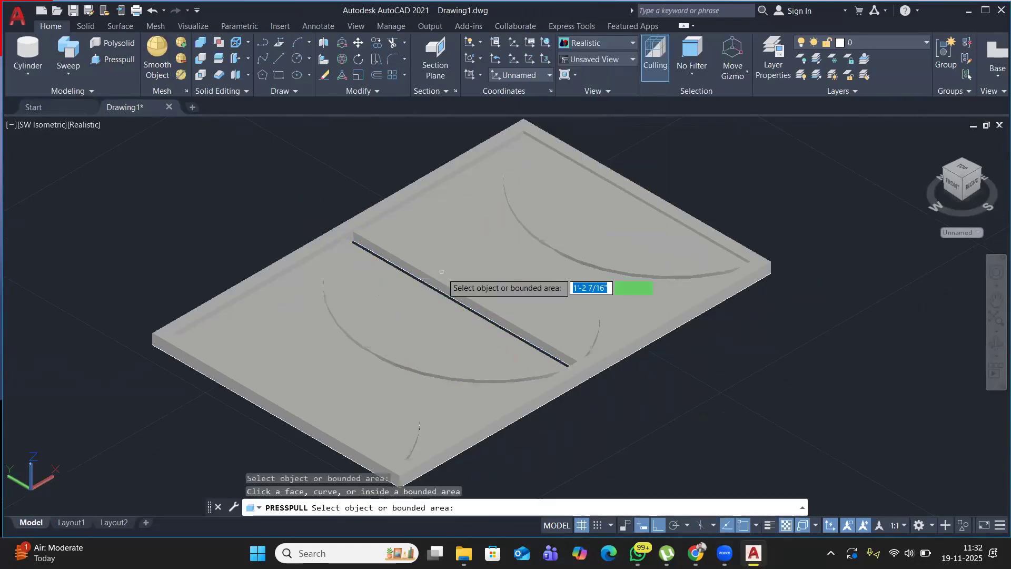
scroll(351, 334, up, 6)
shift+middle_drag(351, 334, 210, 343)
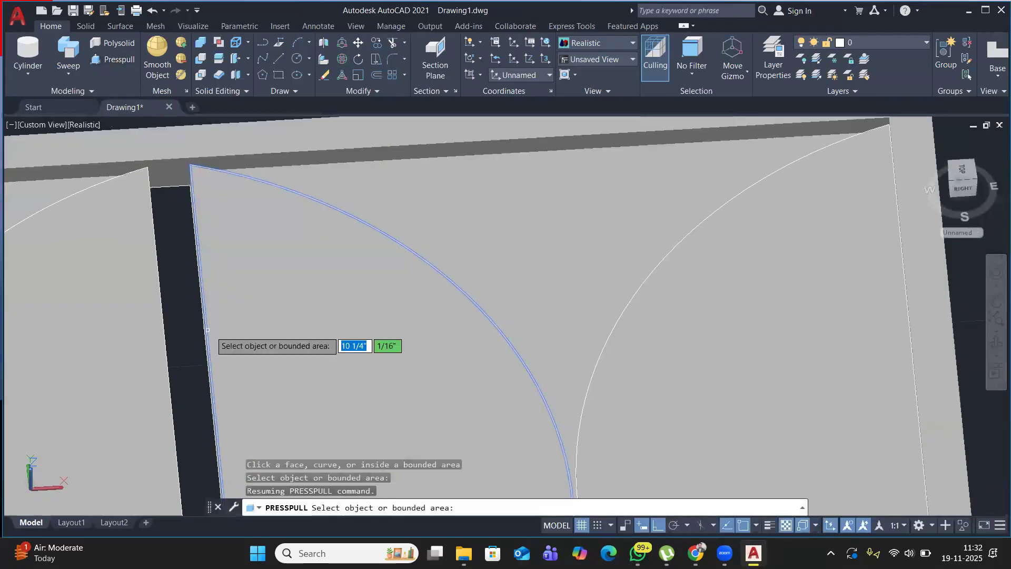
click(185, 309)
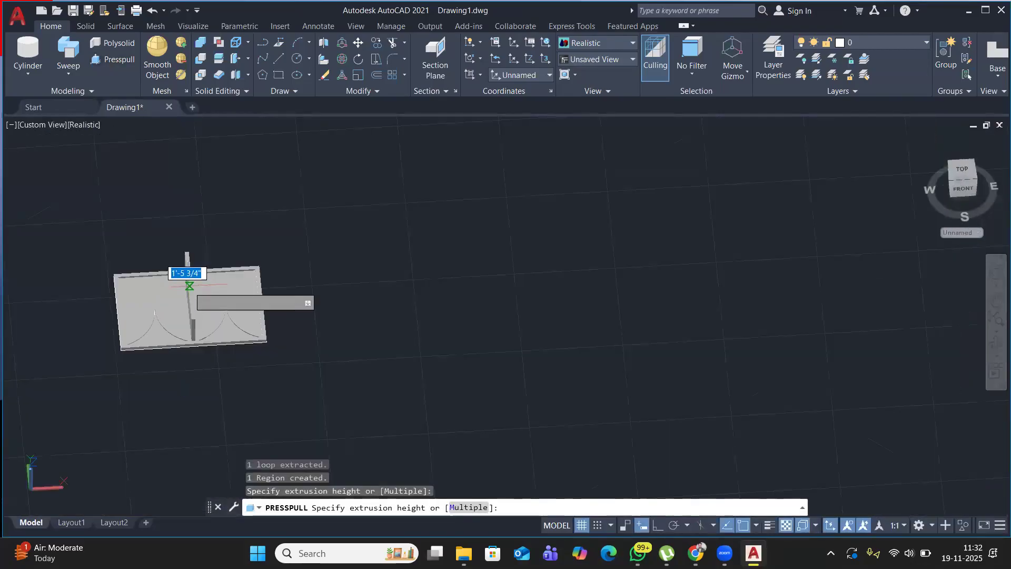
scroll(189, 285, up, 3)
text(2)
key(Return)
shift+middle_drag(189, 288, 295, 295)
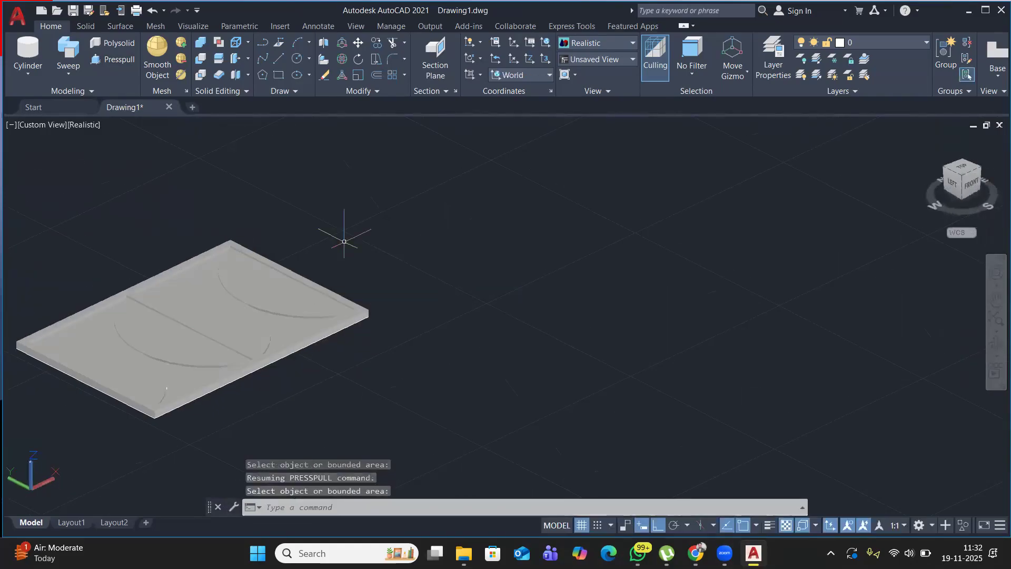
key(Escape)
middle_drag(343, 228, 433, 199)
scroll(215, 288, up, 2)
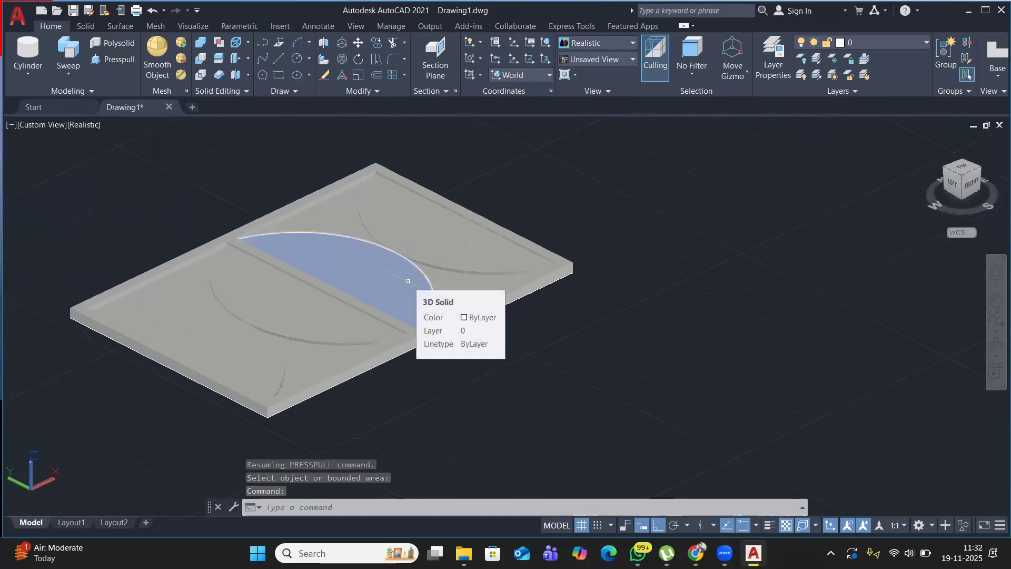
click(405, 281)
right_click(601, 302)
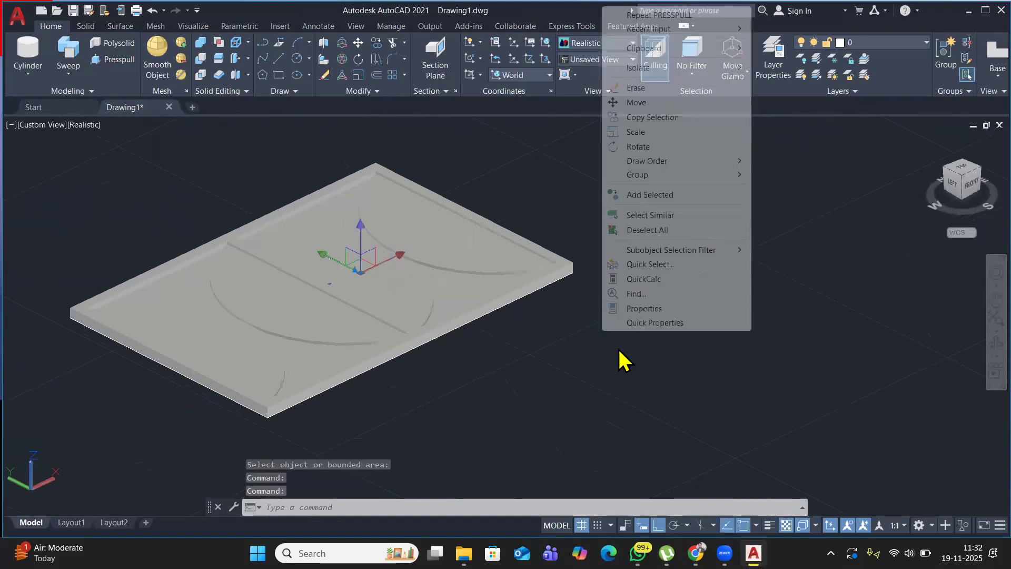
click(658, 308)
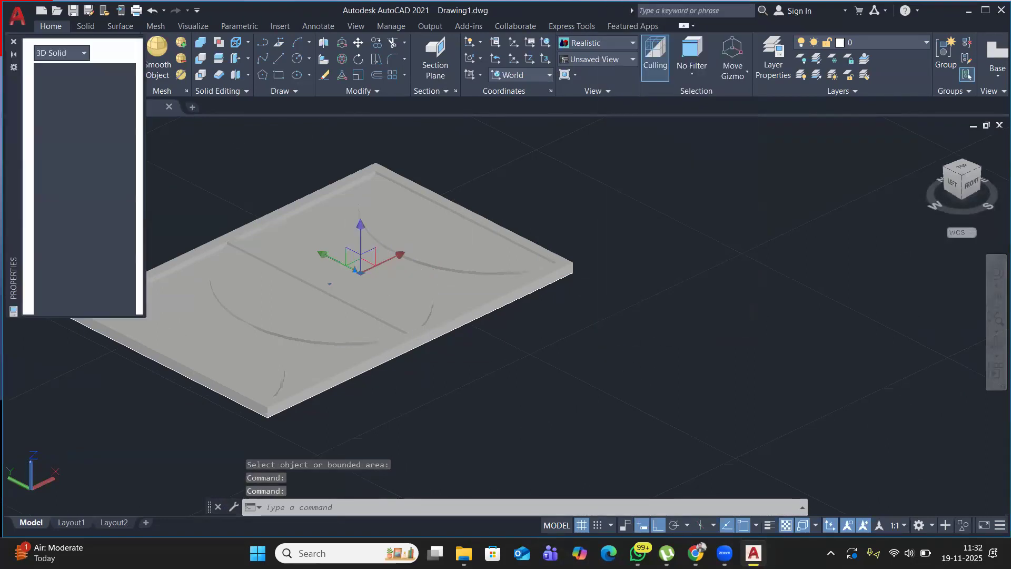
click(117, 86)
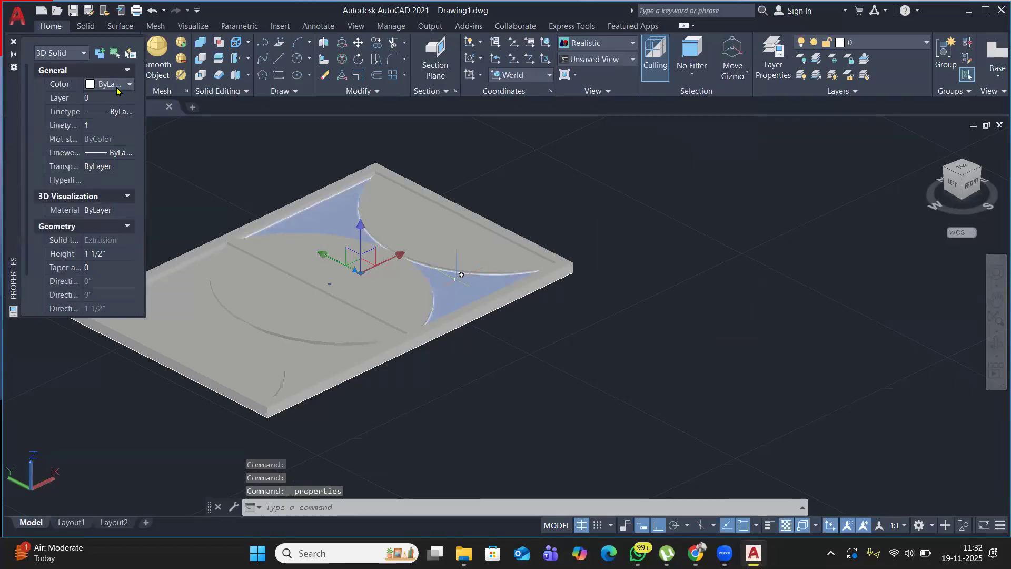
click(117, 87)
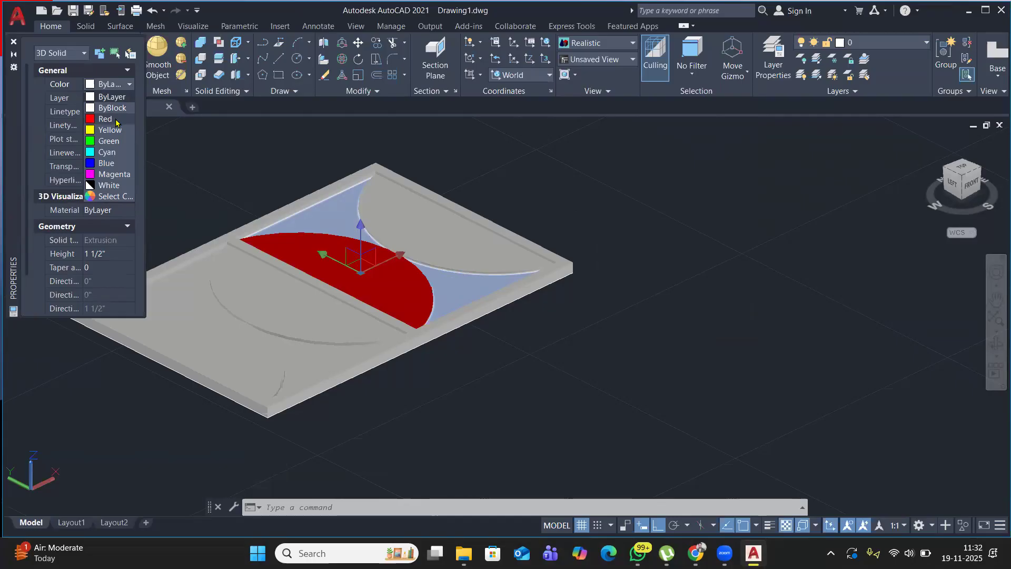
click(13, 42)
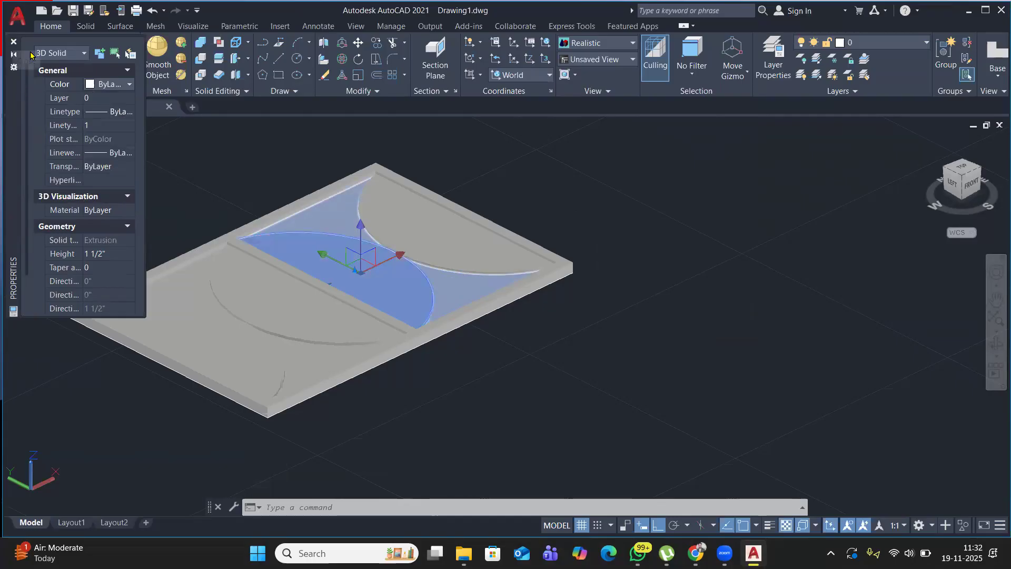
click(14, 41)
key(Escape)
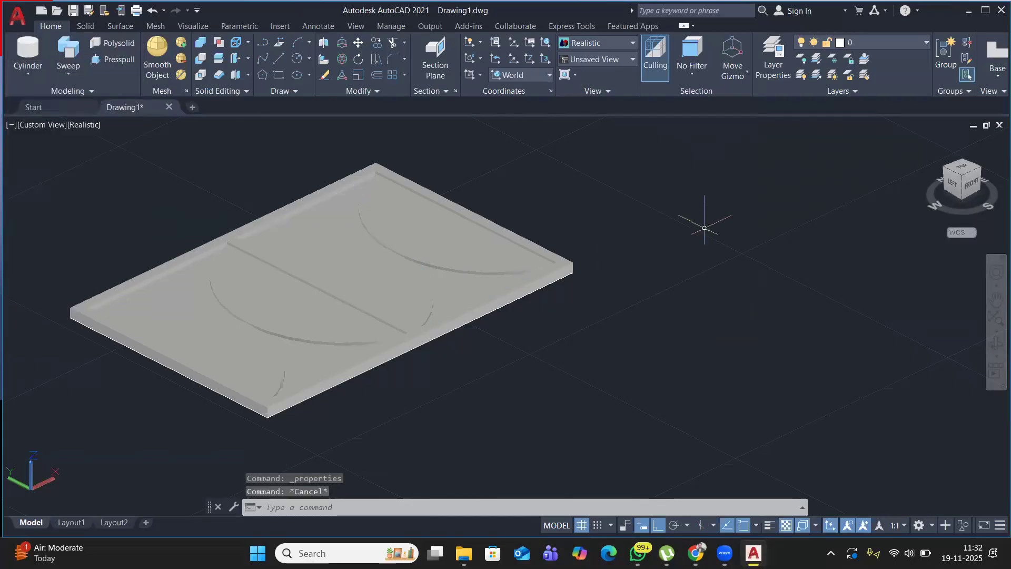
Open the Materials Browser and create a new Metal material.
text(mat)
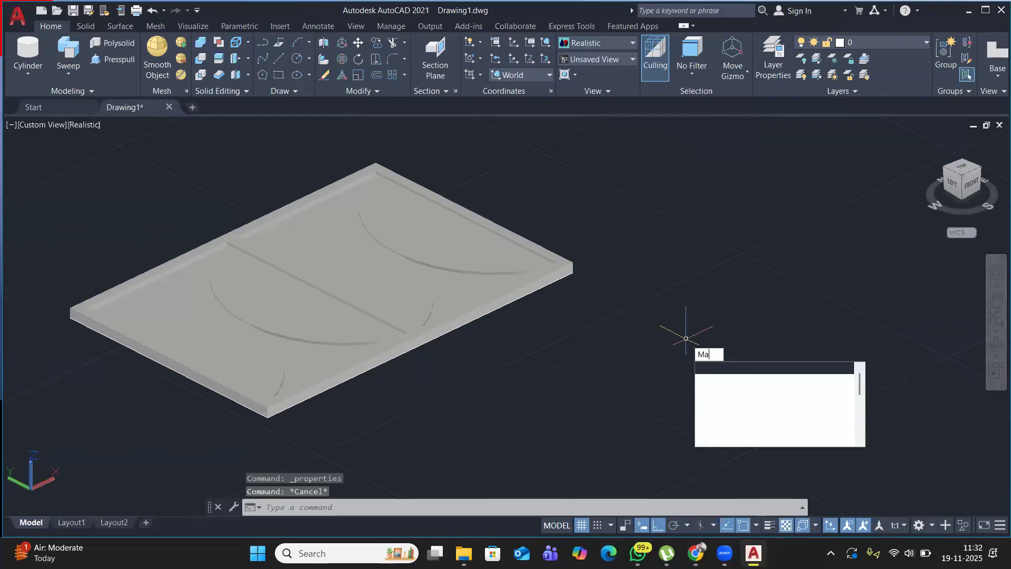
key(Return)
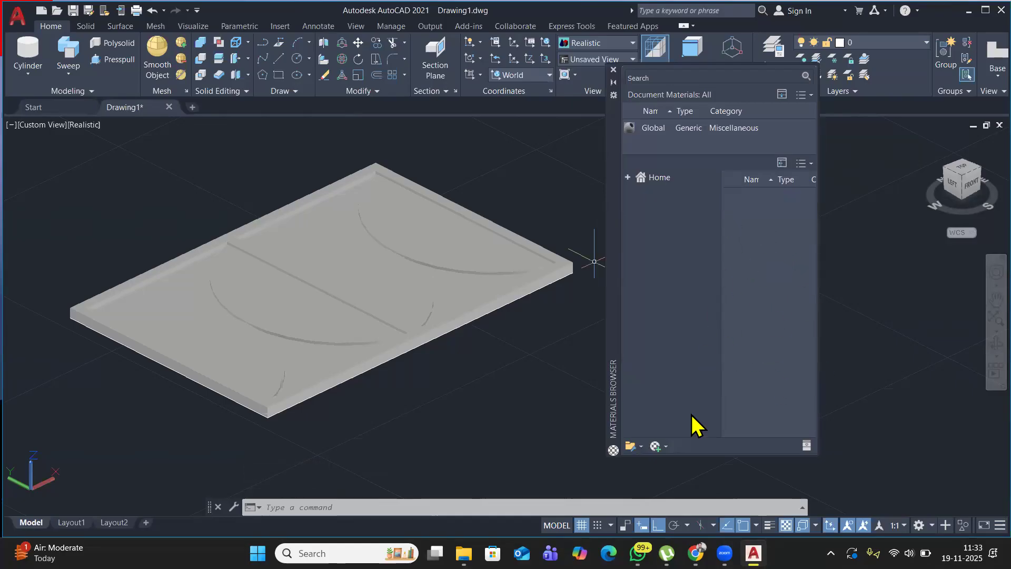
click(662, 447)
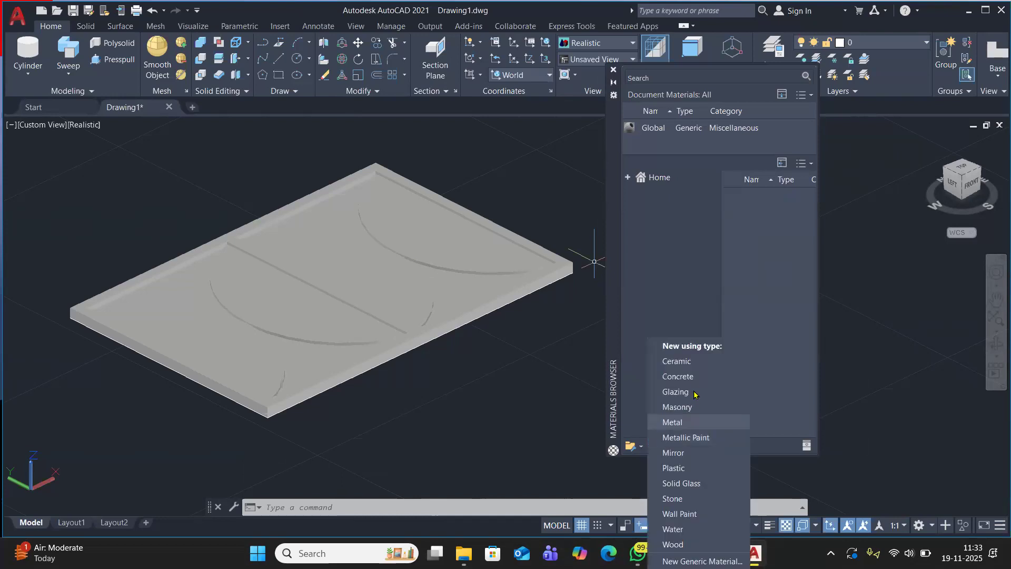
click(691, 423)
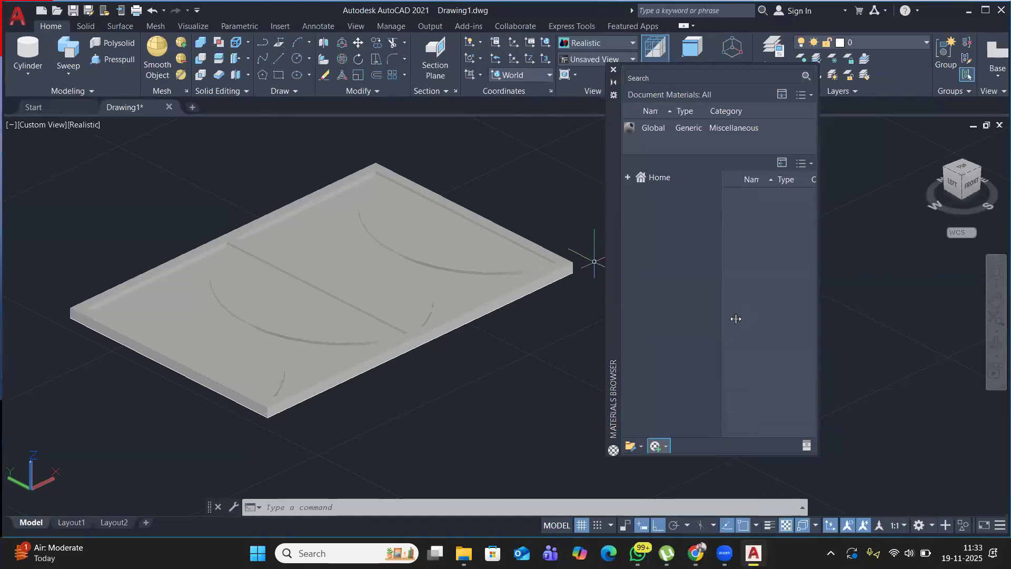
Create a new Wood material and apply it to the rectangular border frame.
click(666, 447)
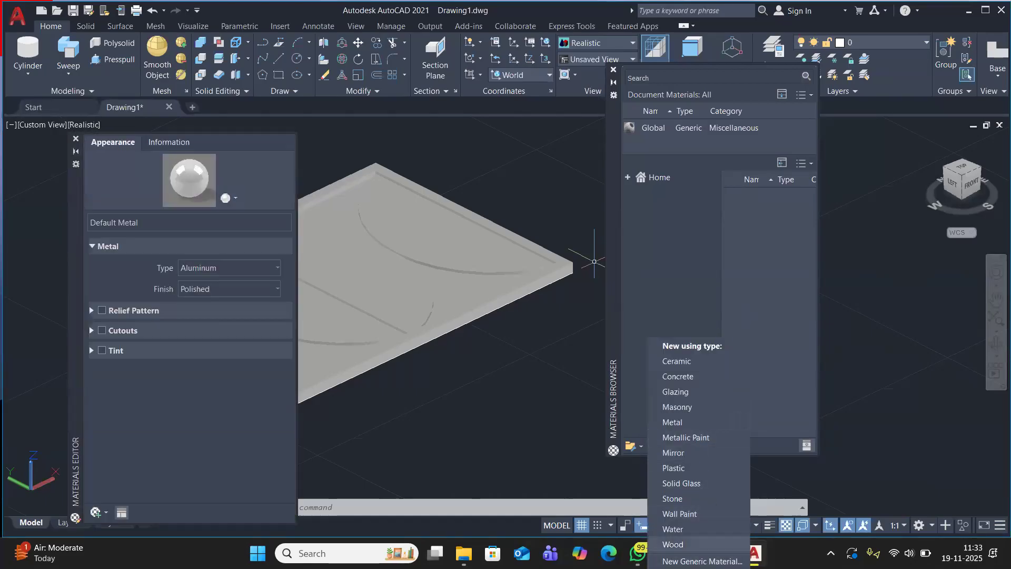
click(677, 544)
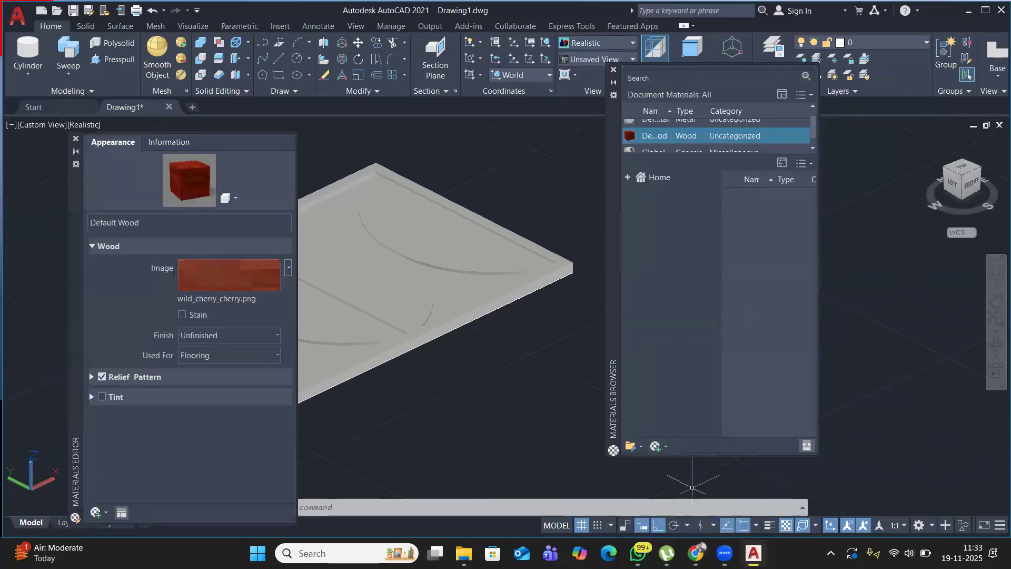
drag(633, 141, 557, 259)
scroll(487, 239, up, 2)
scroll(487, 240, up, 5)
key(Escape)
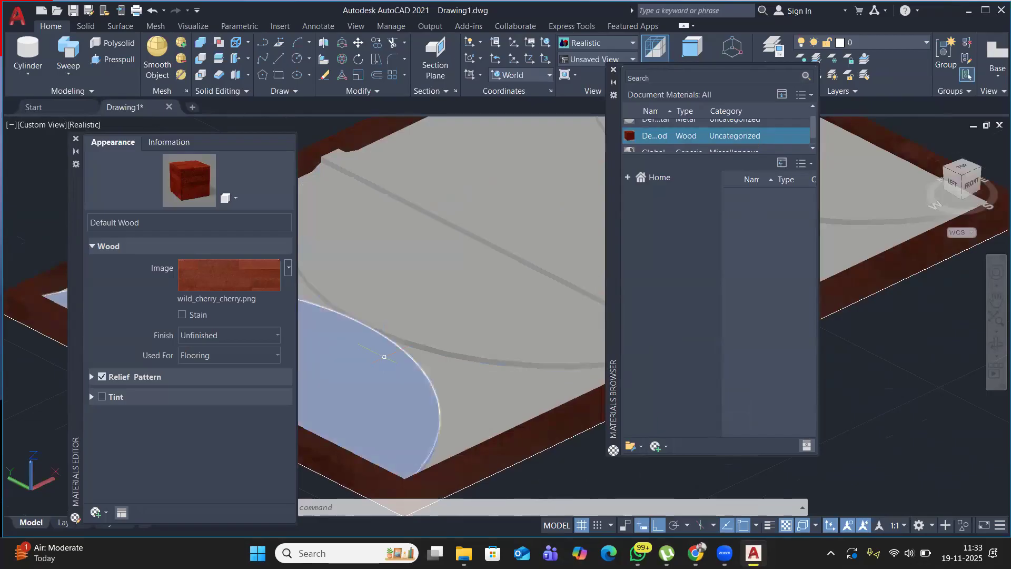
Create new Mirror and Glazing materials and apply Glazing to the near half of the central circle.
click(666, 446)
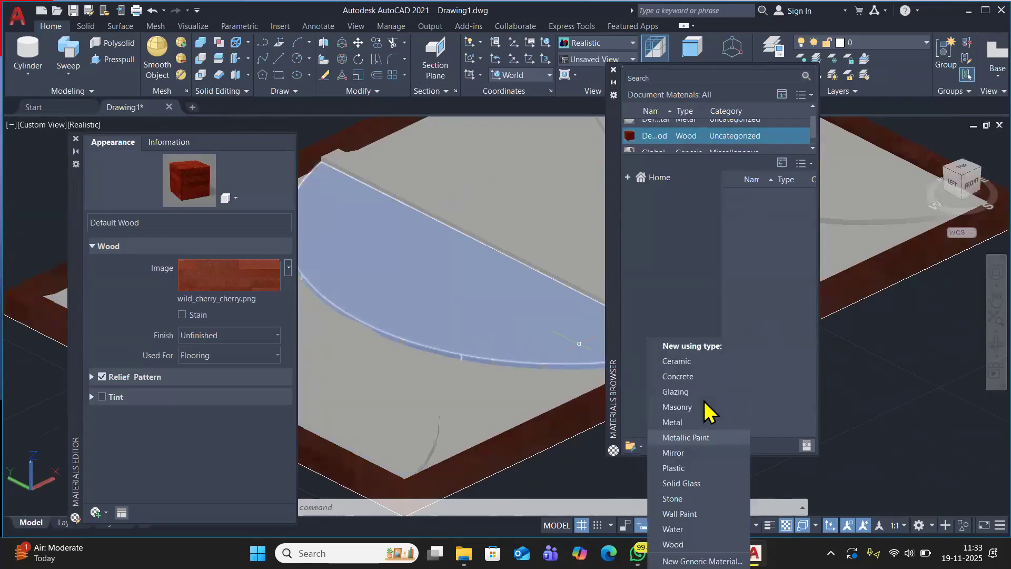
click(694, 454)
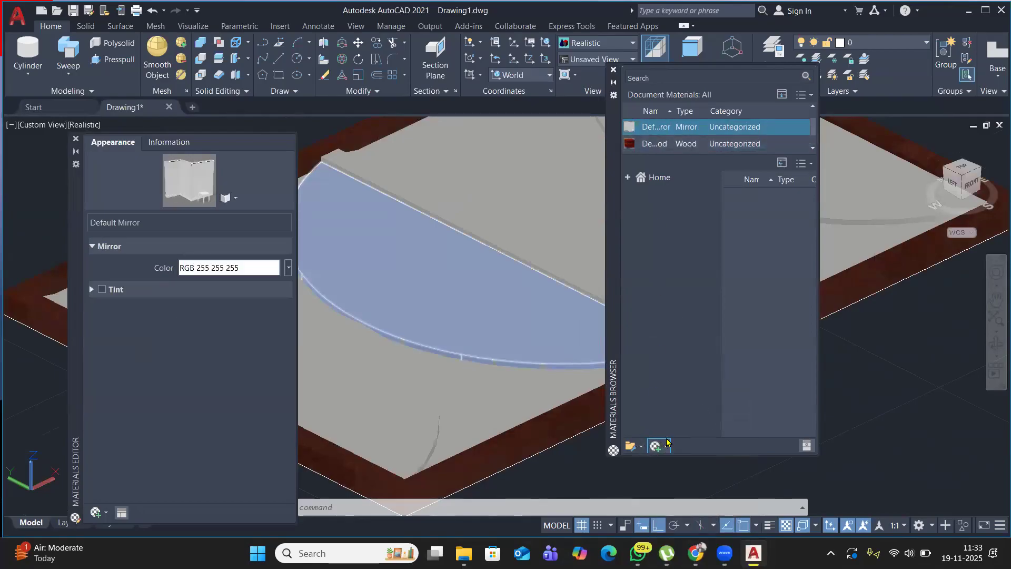
click(667, 446)
click(688, 392)
mouse_move(680, 131)
drag(423, 261, 422, 270)
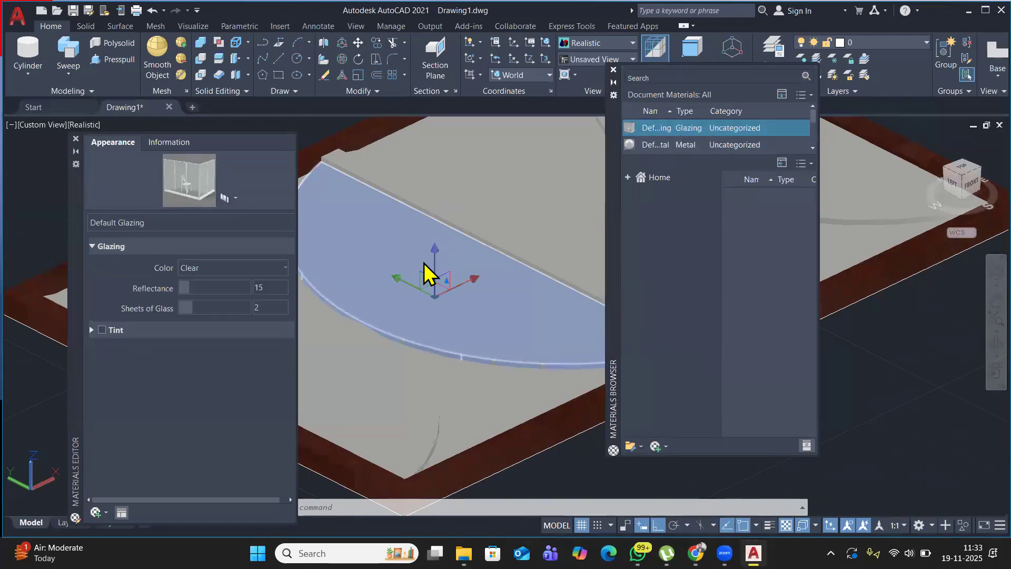
shift+middle_drag(422, 255, 681, 153)
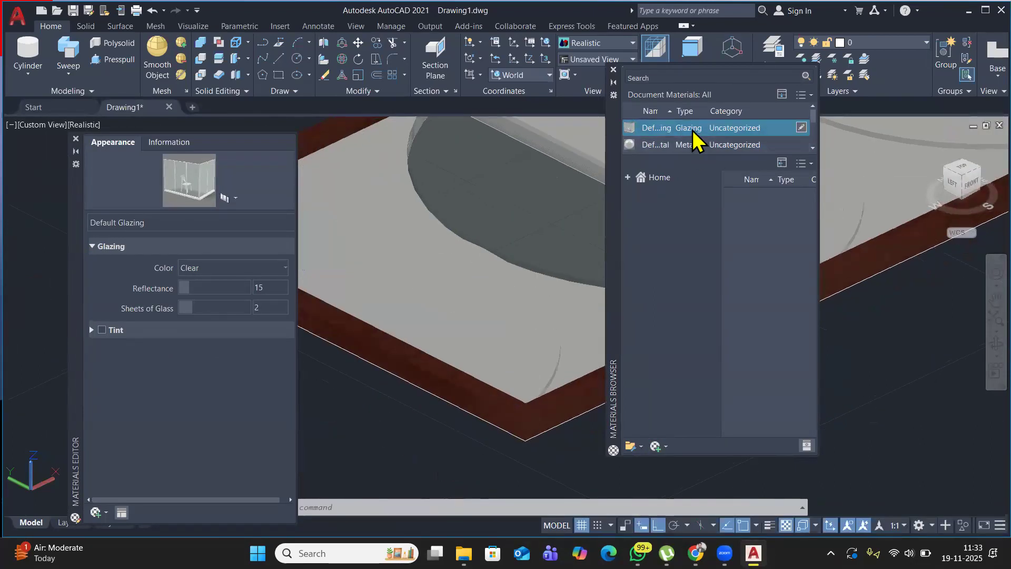
Apply the Glazing material to the far half of the central circle and the semicircles at both ends of the frame.
drag(569, 212, 411, 272)
middle_drag(497, 219, 340, 307)
drag(675, 132, 502, 238)
middle_drag(526, 204, 527, 158)
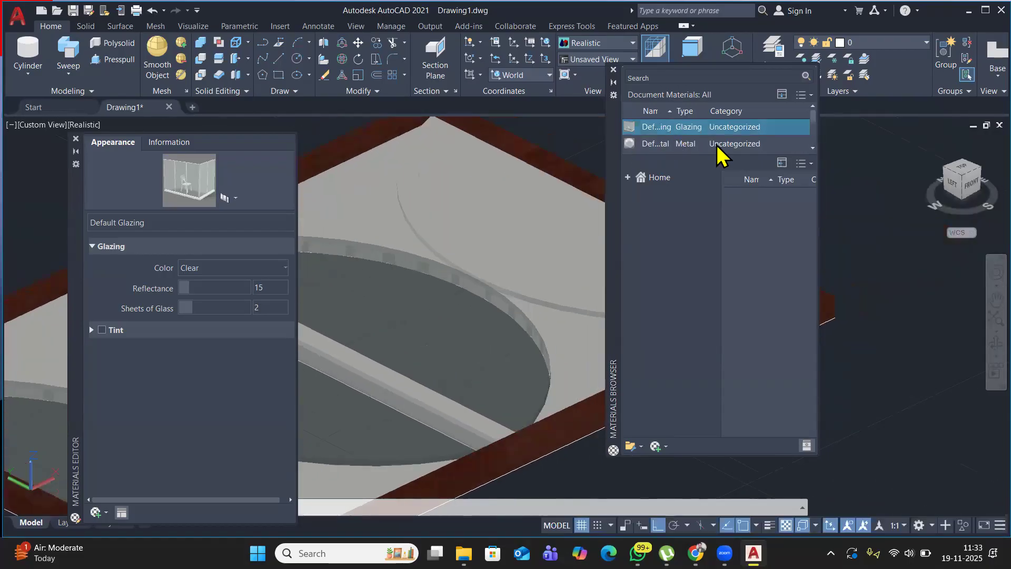
drag(698, 138, 520, 232)
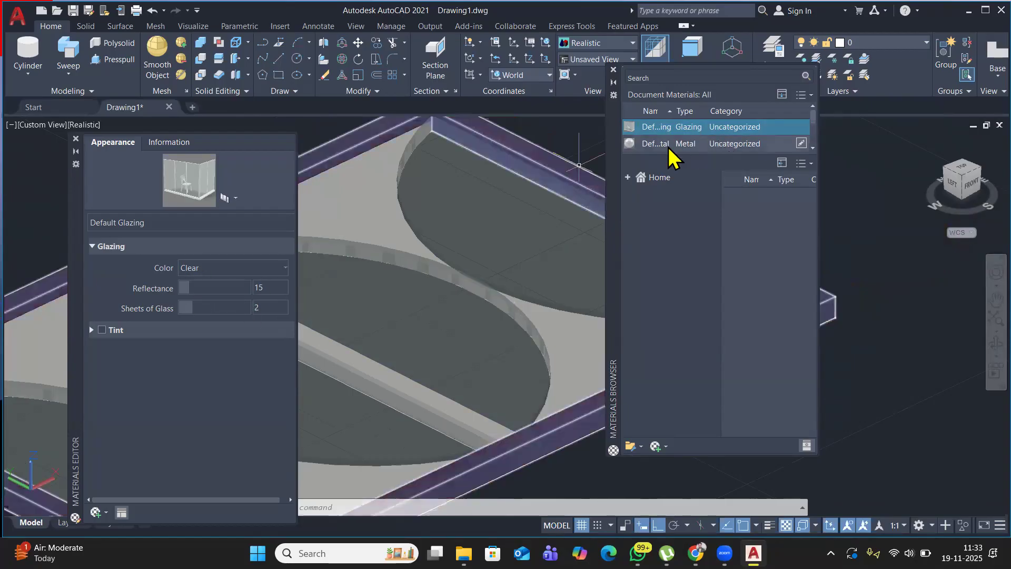
Apply the Glazing material to the background areas around the semicircles in both halves of the panel.
drag(665, 150, 588, 303)
drag(570, 365, 572, 351)
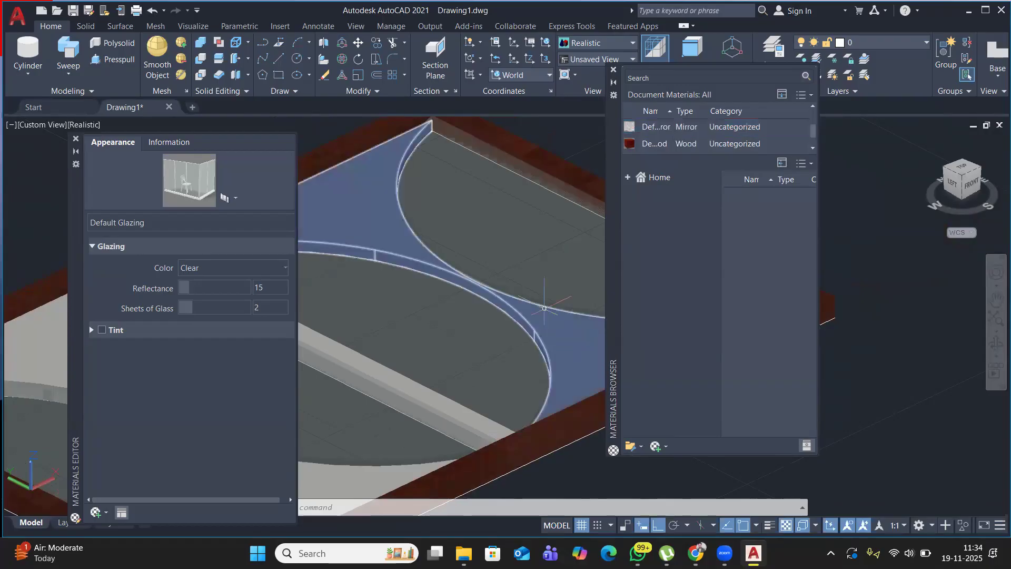
scroll(362, 191, down, 6)
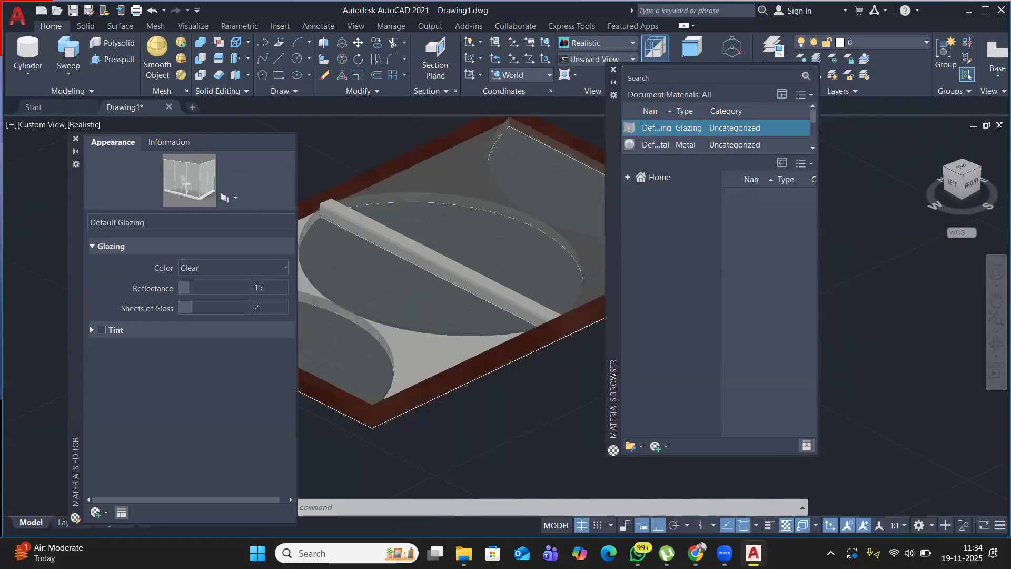
scroll(537, 164, up, 5)
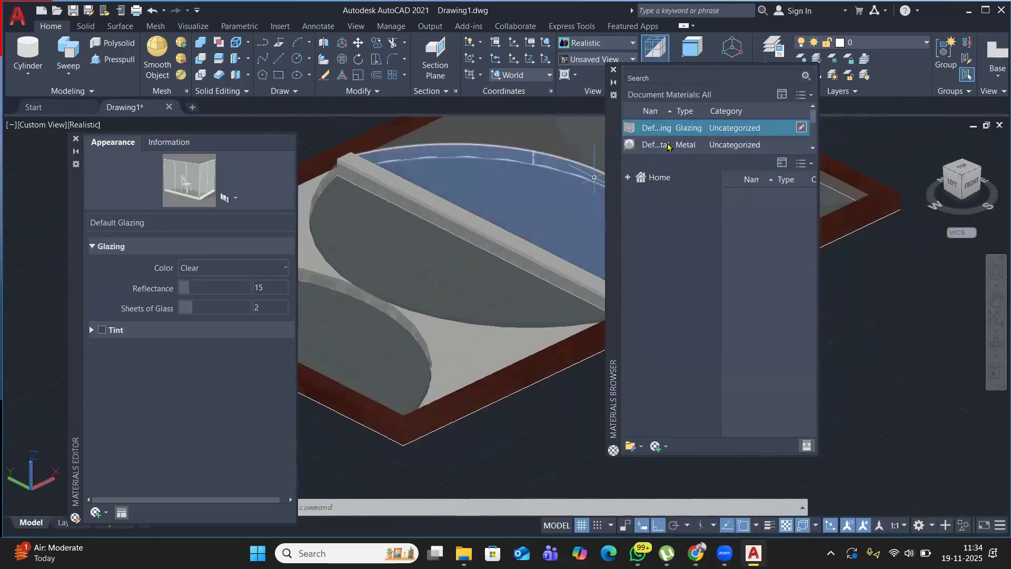
drag(667, 145, 474, 347)
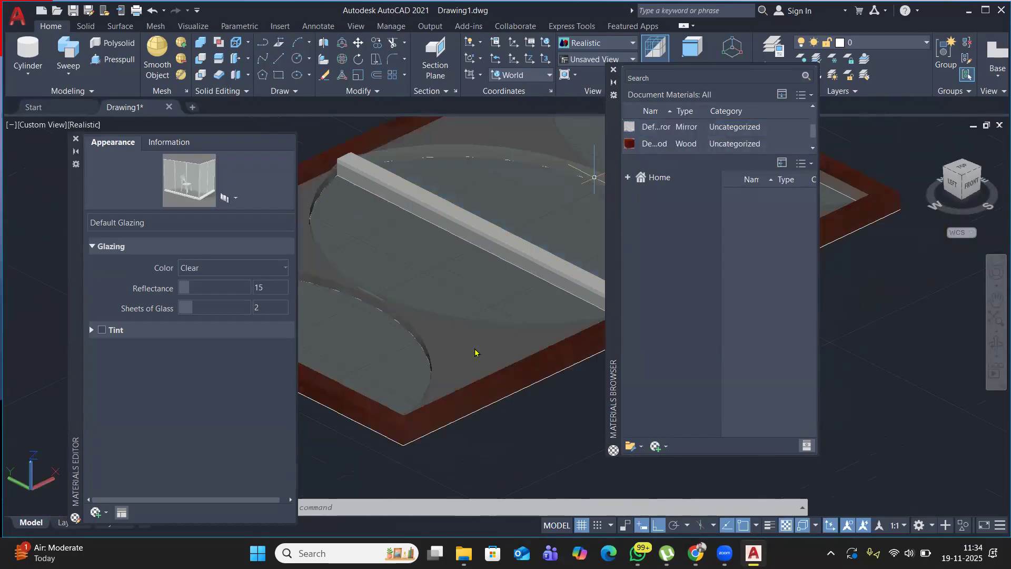
Create a new Stone material, apply it to the narrow central strip, and close the material palettes.
middle_drag(594, 177, 502, 232)
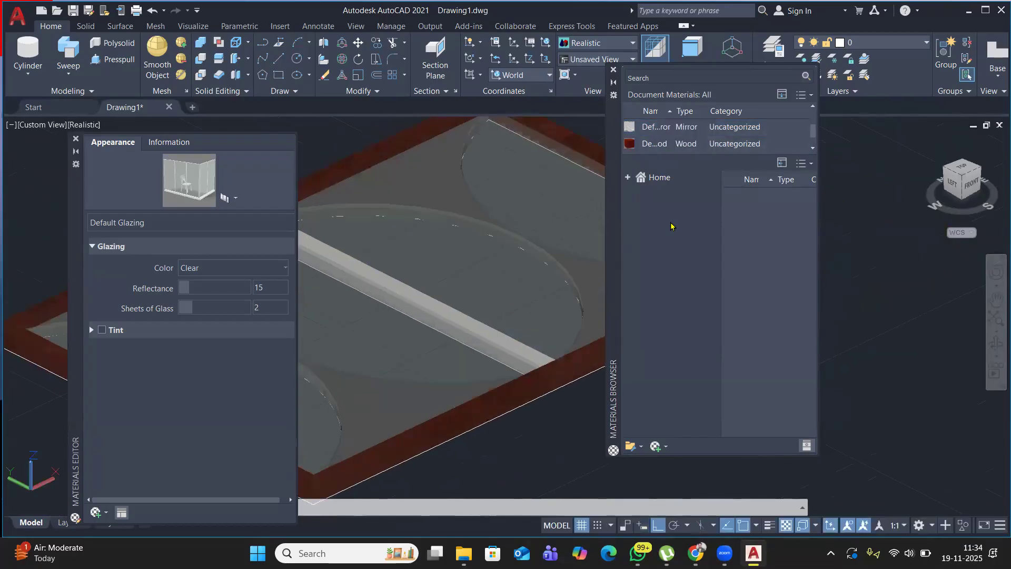
click(668, 445)
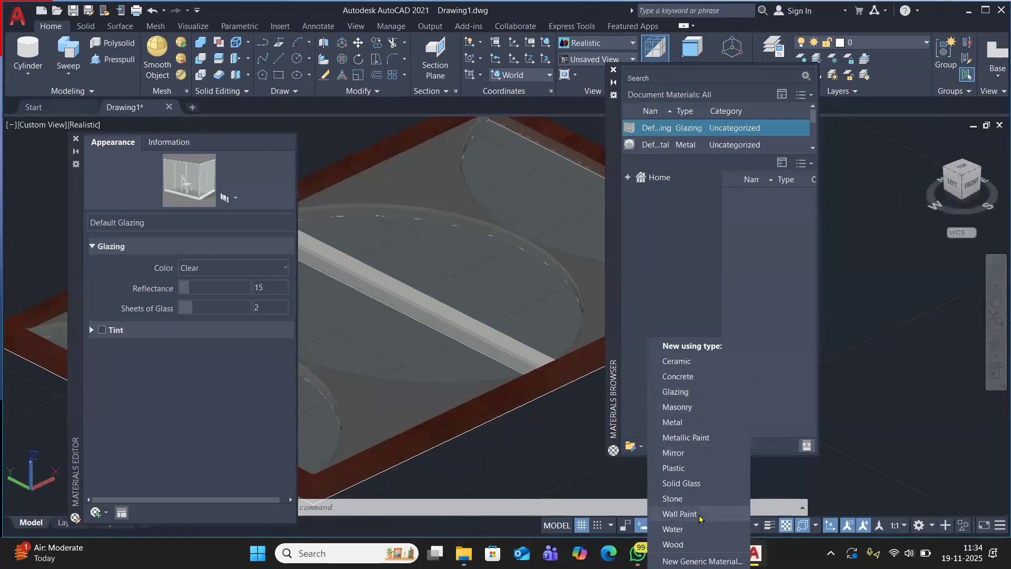
click(685, 499)
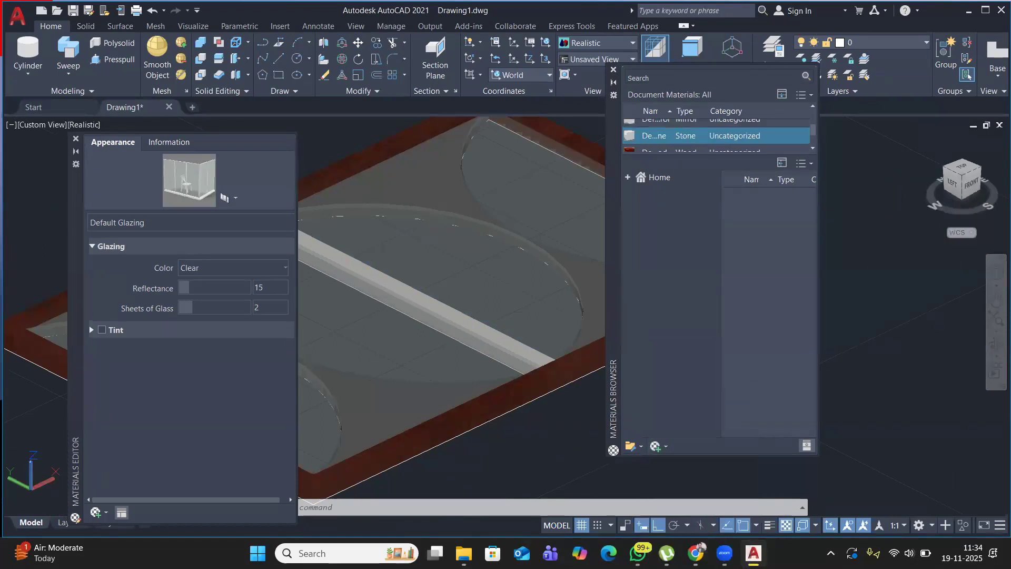
drag(652, 141, 443, 312)
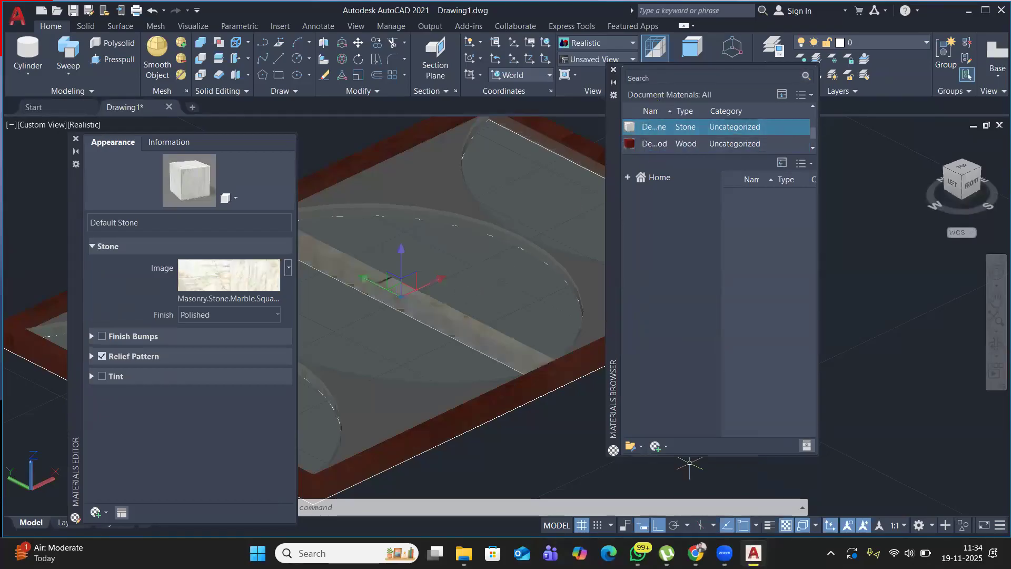
click(75, 138)
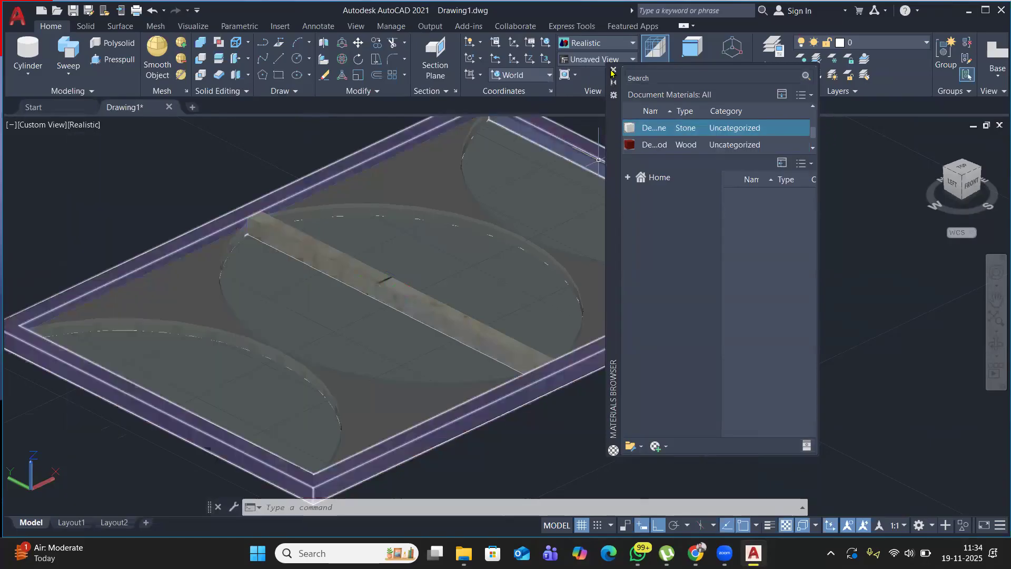
click(614, 70)
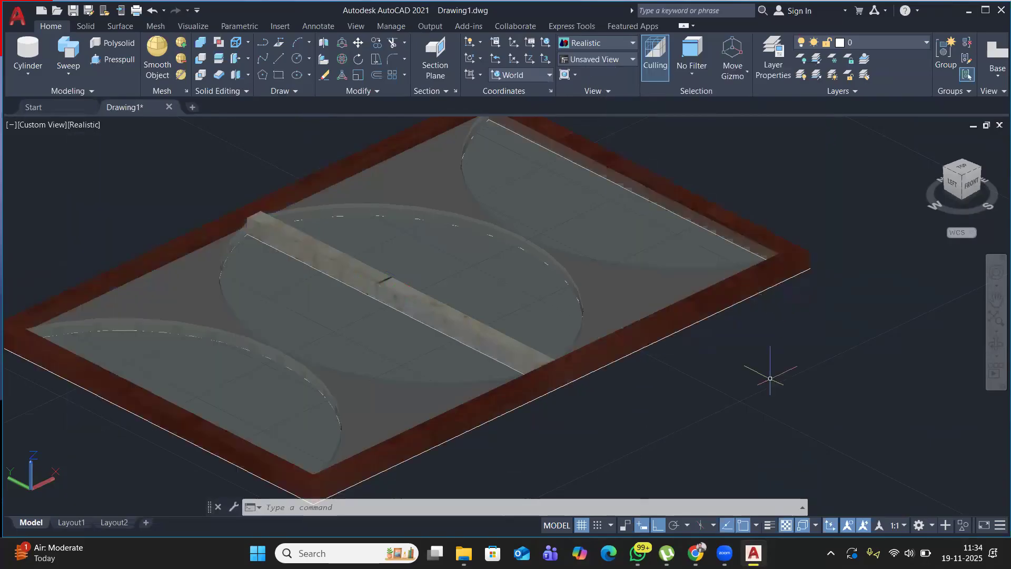
Union all the solids of the panel, including frame, strip, semicircles and background areas, into one object.
scroll(691, 338, down, 3)
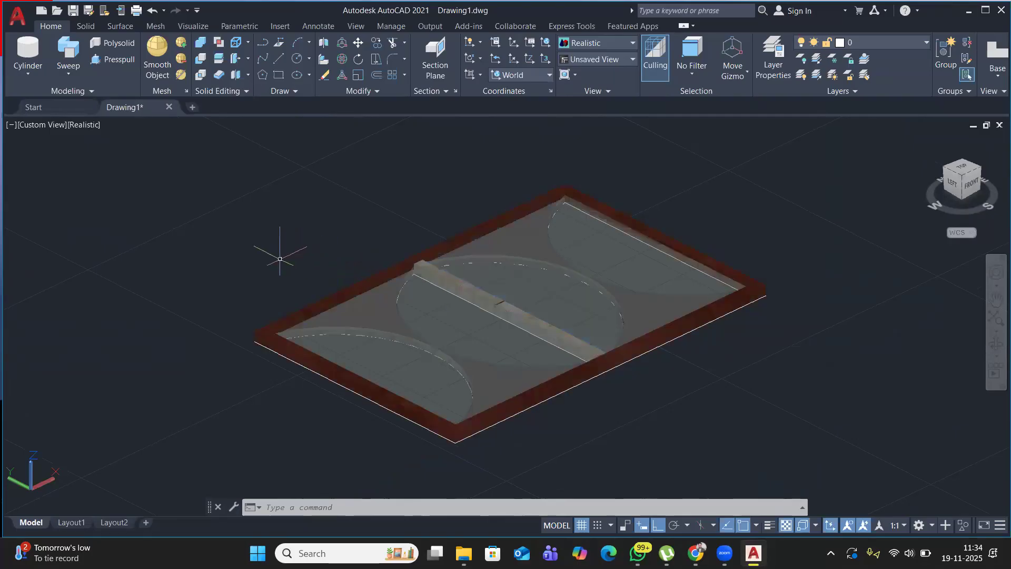
click(202, 42)
click(710, 163)
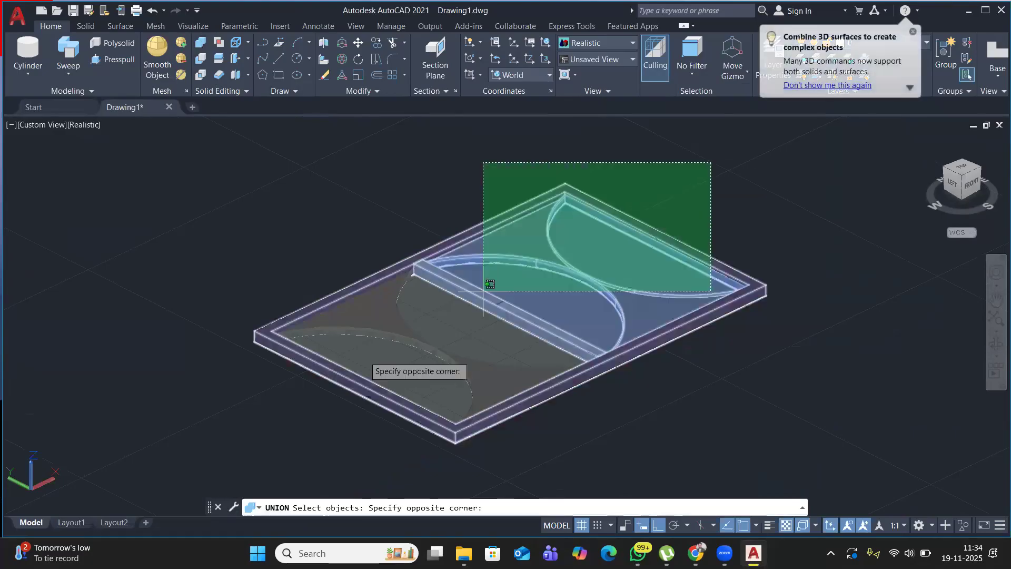
click(242, 417)
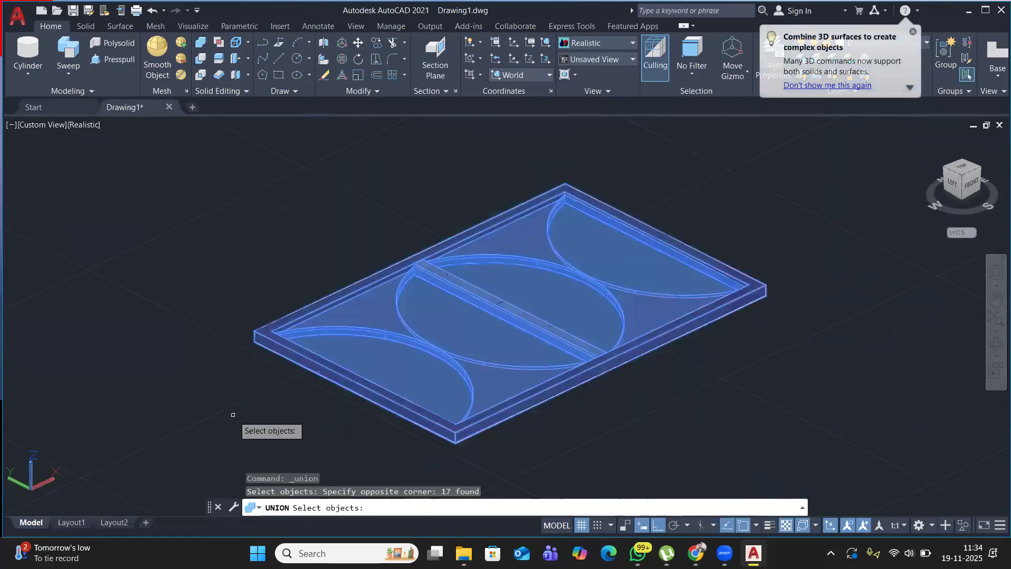
key(Return)
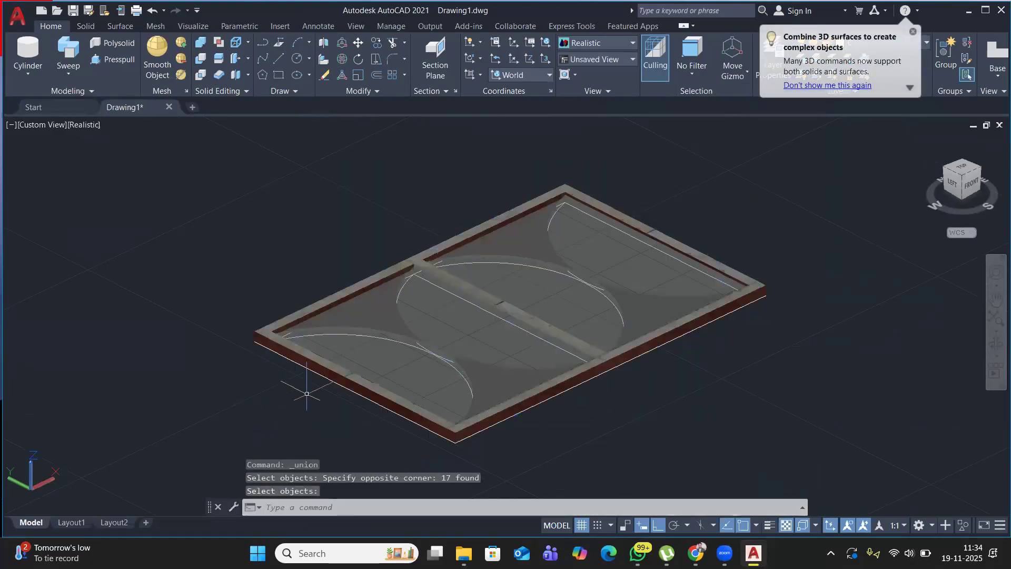
scroll(609, 348, up, 2)
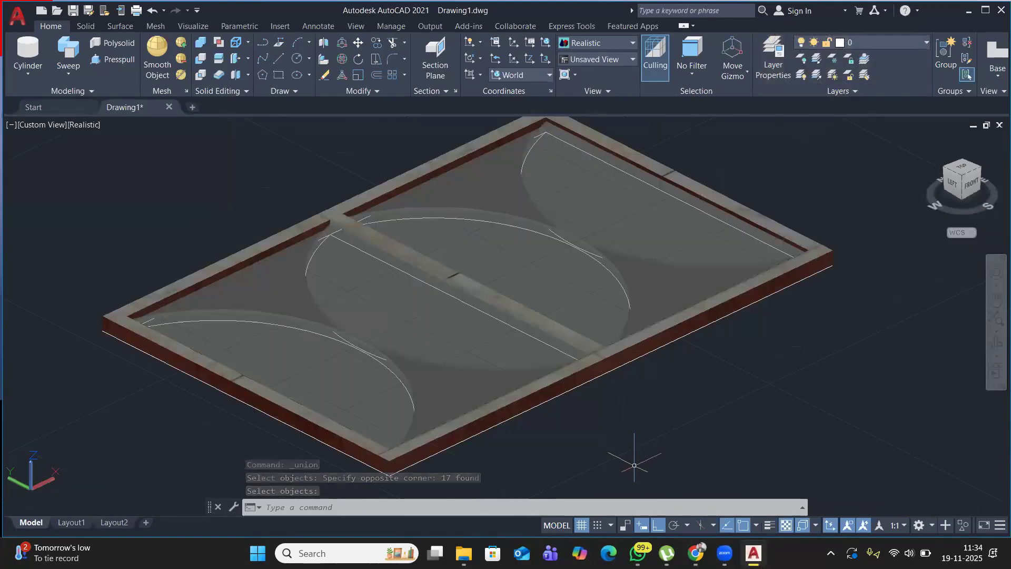
scroll(478, 438, up, 5)
click(489, 430)
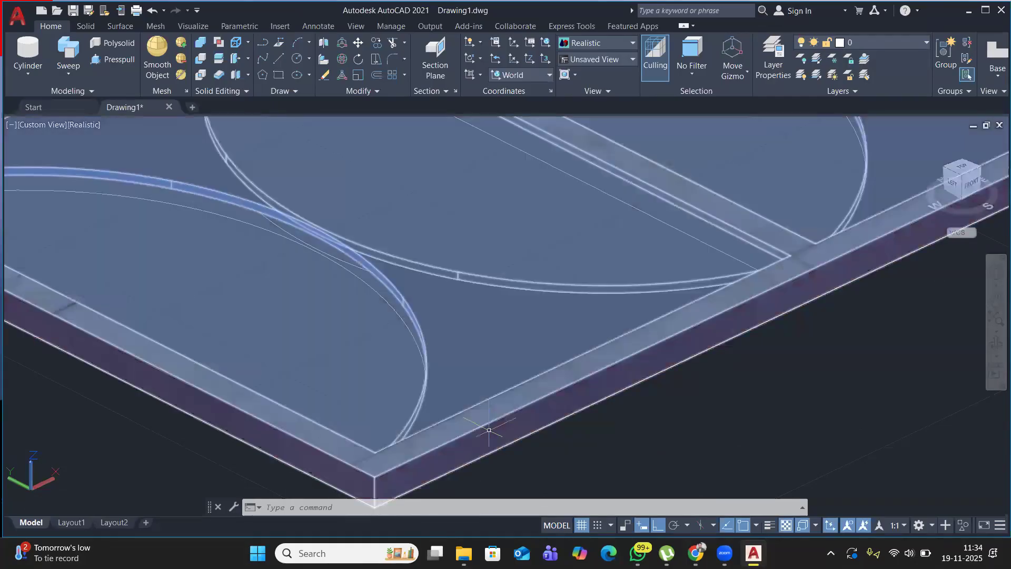
scroll(489, 430, down, 8)
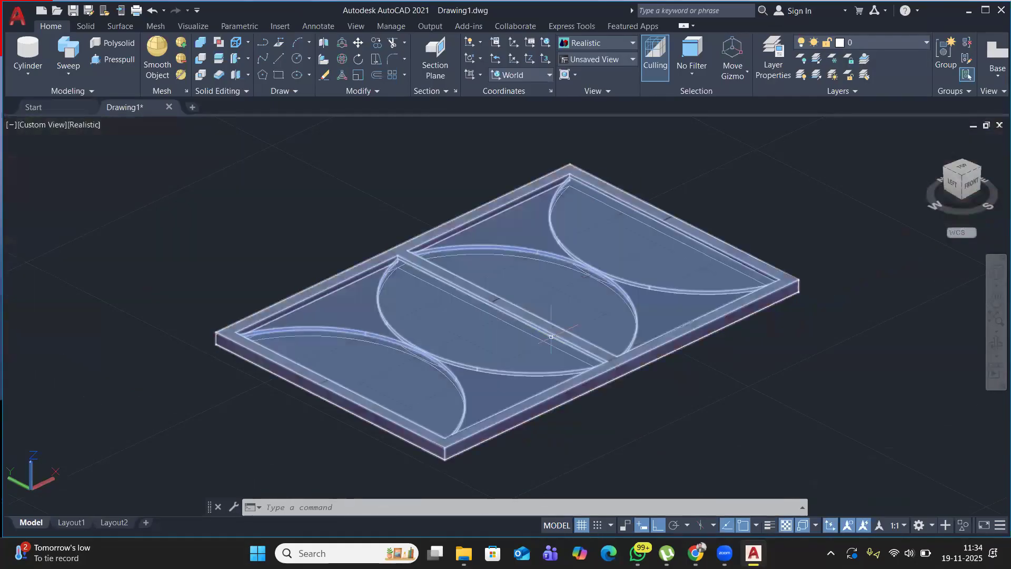
middle_drag(564, 449, 524, 432)
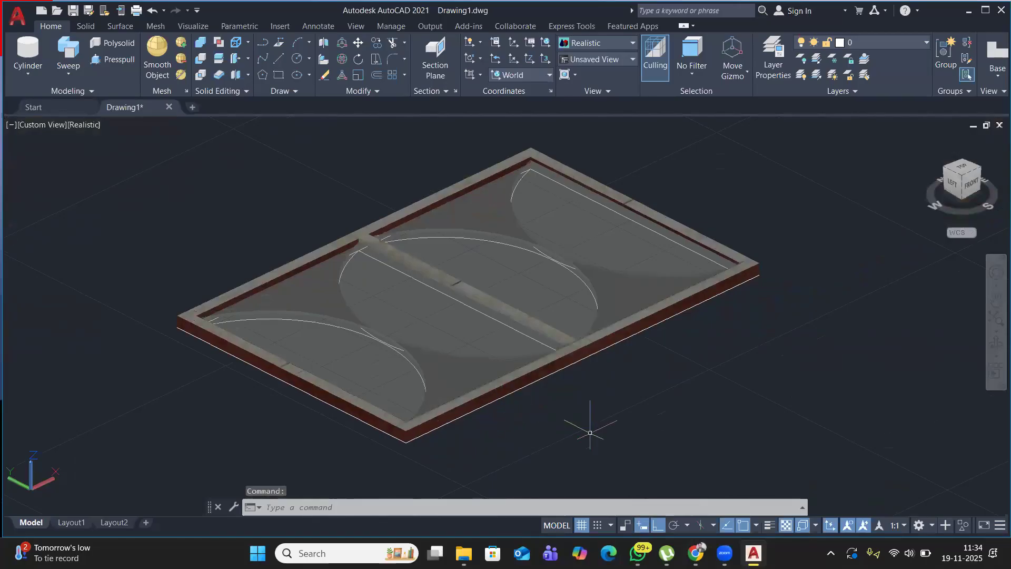
Reopen the Materials Browser and try applying the Wood material to the united panel.
text(A)
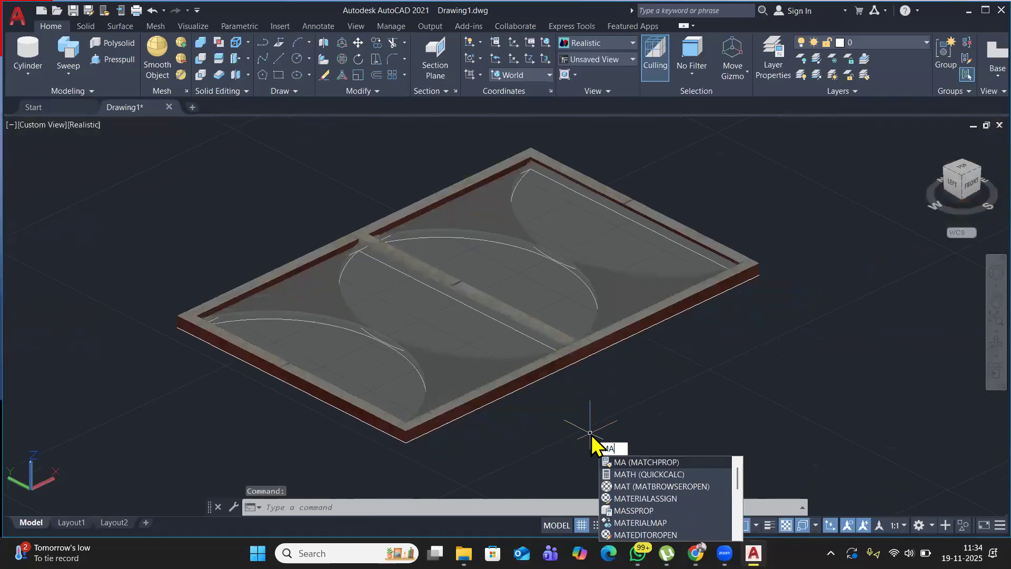
text(T)
click(641, 463)
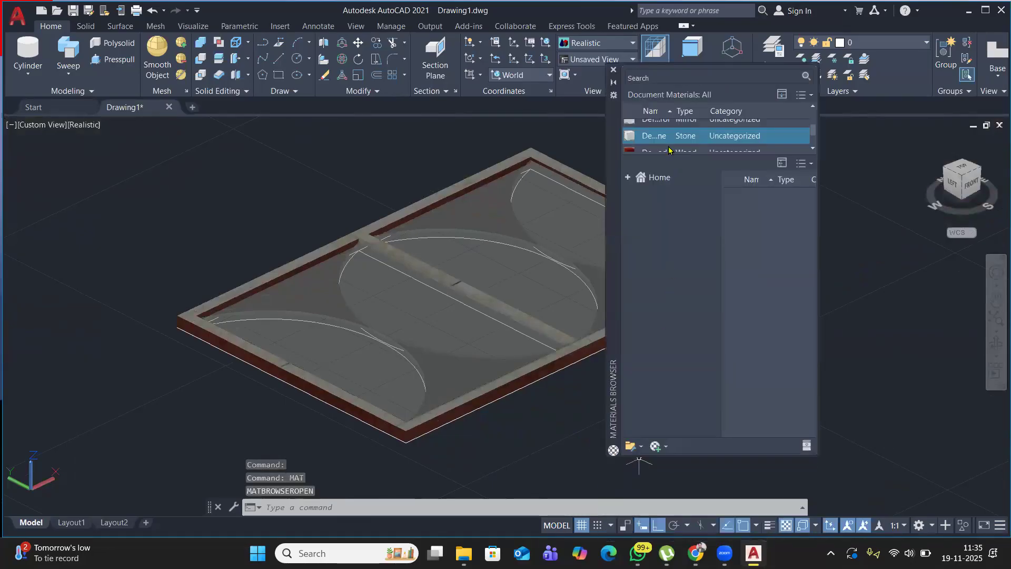
scroll(669, 150, down, 1)
drag(629, 148, 507, 385)
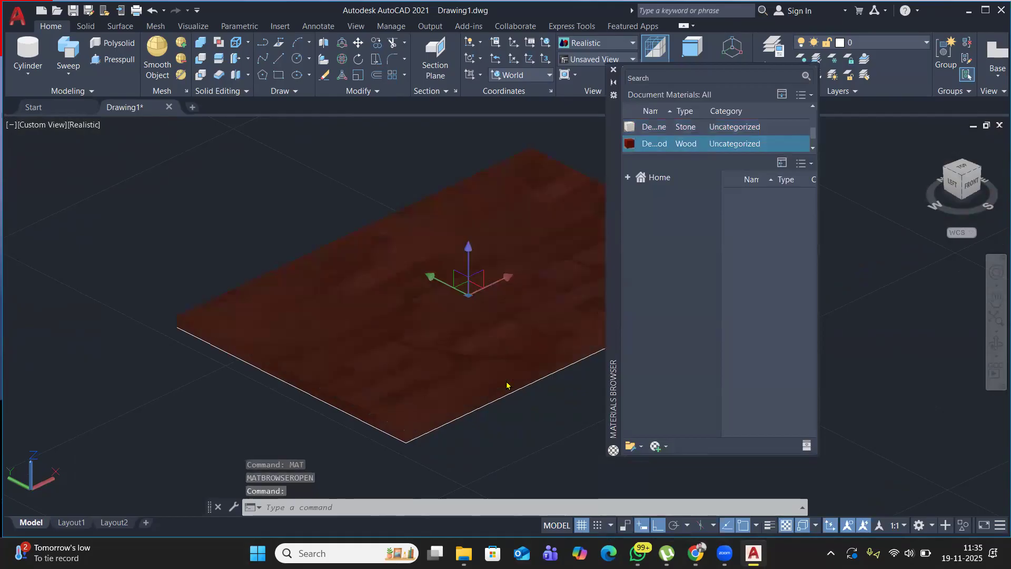
Undo the Wood material assignment on the united panel.
key(Escape)
key(ctrl+z)
key(ctrl+z)
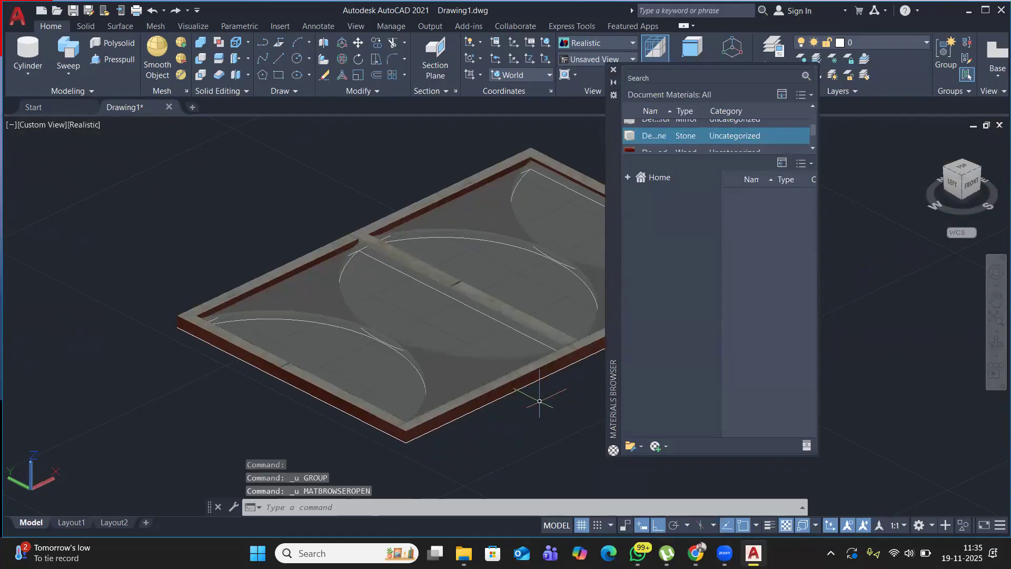
Undo the union of the panel solids and apply the Wood material to the narrow central strip.
key(ctrl+z)
key(ctrl+z)
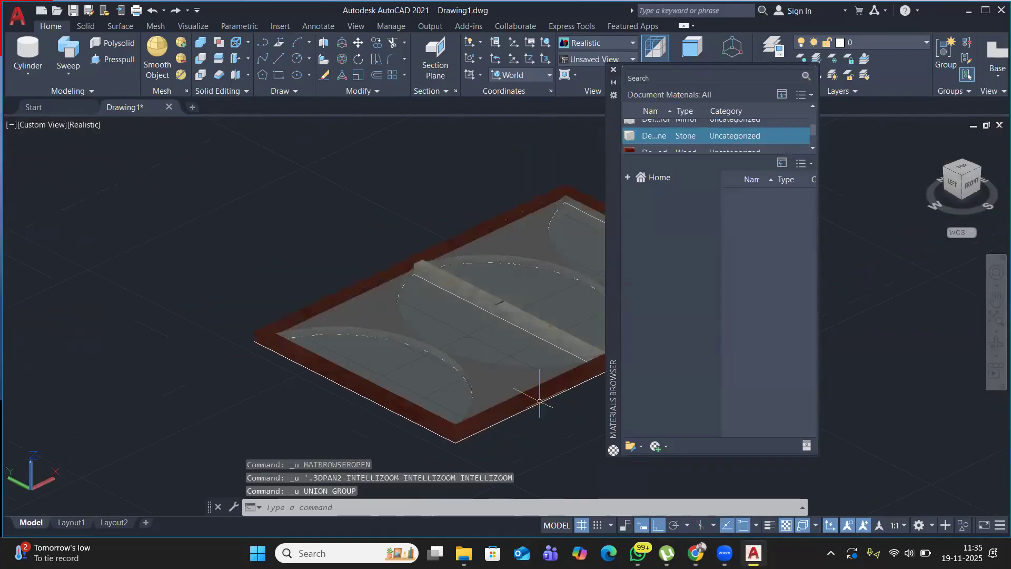
middle_drag(525, 414, 356, 399)
scroll(422, 340, up, 3)
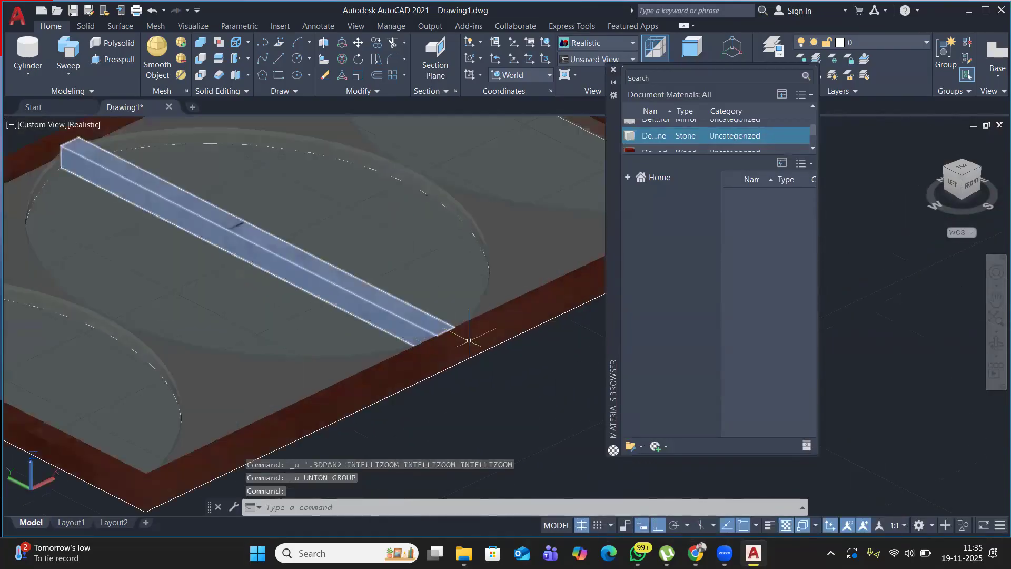
scroll(673, 139, down, 1)
scroll(658, 136, down, 1)
drag(549, 195, 358, 294)
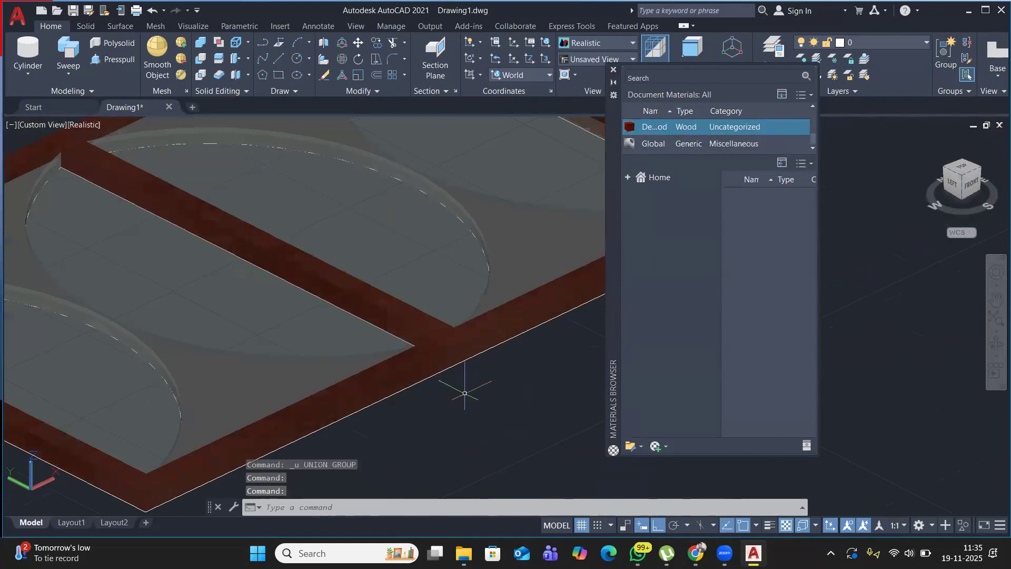
scroll(465, 393, down, 5)
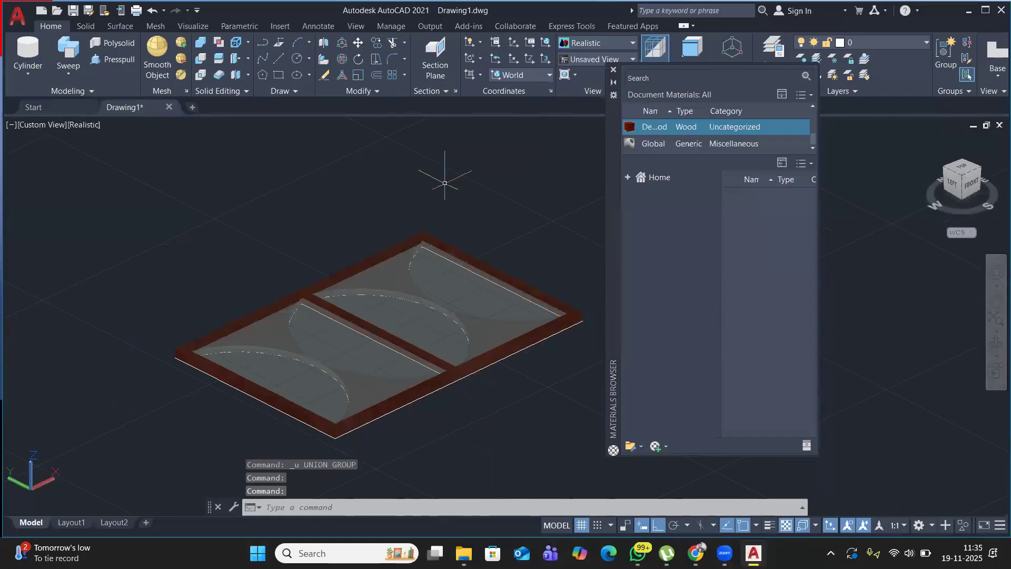
Union all the solids of the panel, including frame, wooden strip, semicircles and background areas, into one object.
click(217, 59)
click(520, 158)
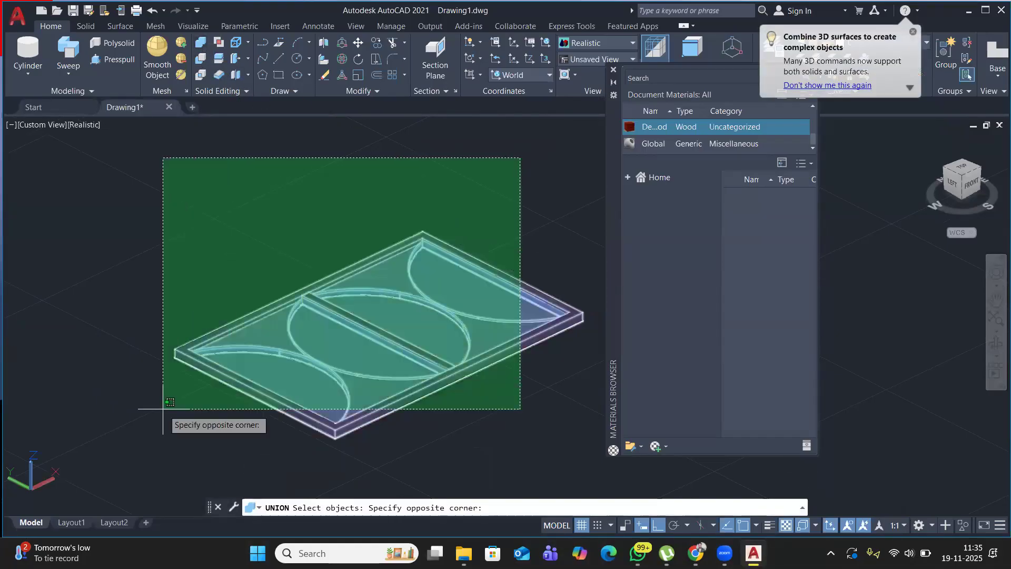
click(163, 408)
key(Return)
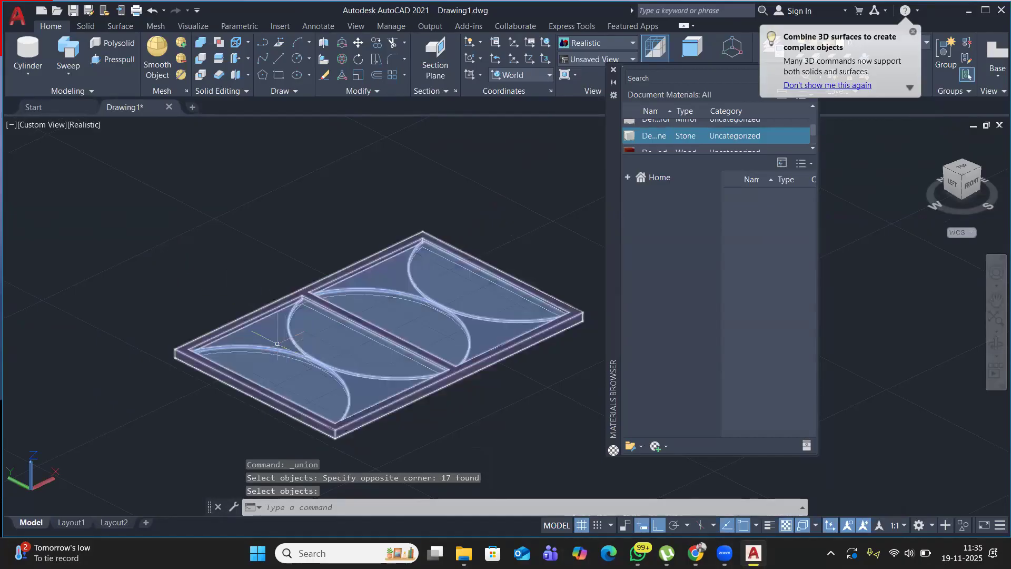
Try raising the united panel vertically above its 2D outlines, and undo the move.
click(278, 343)
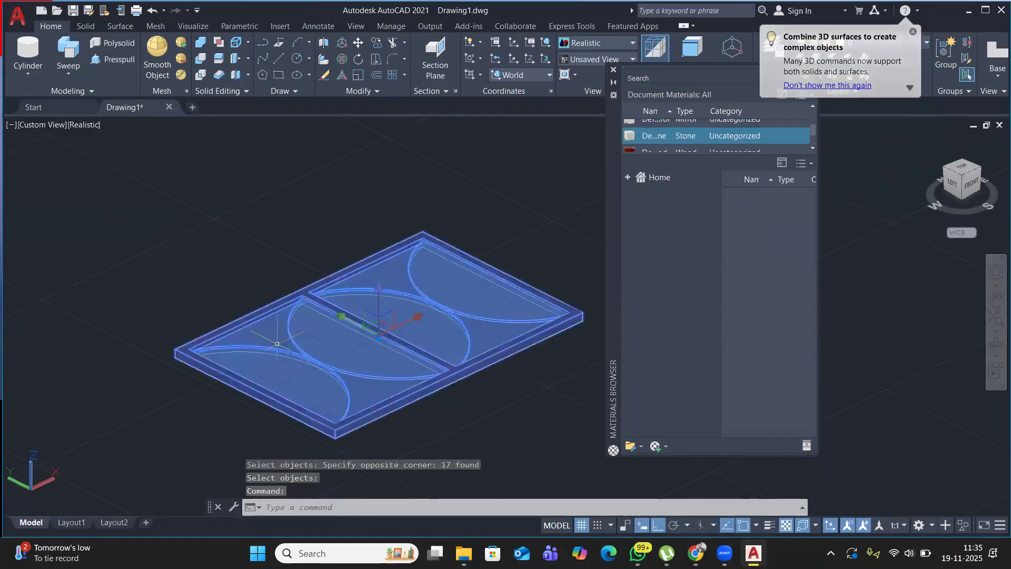
click(385, 287)
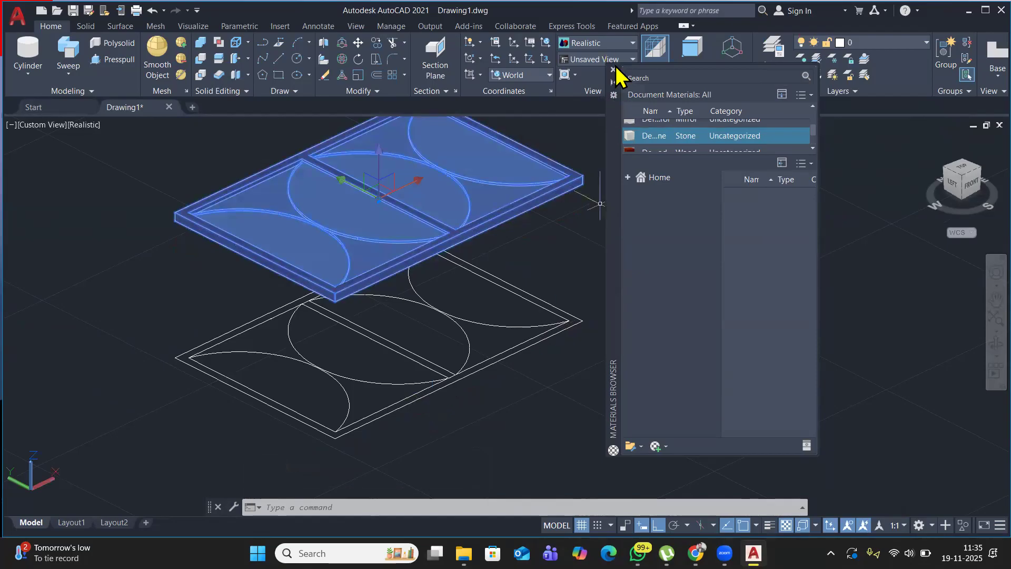
key(ctrl+z)
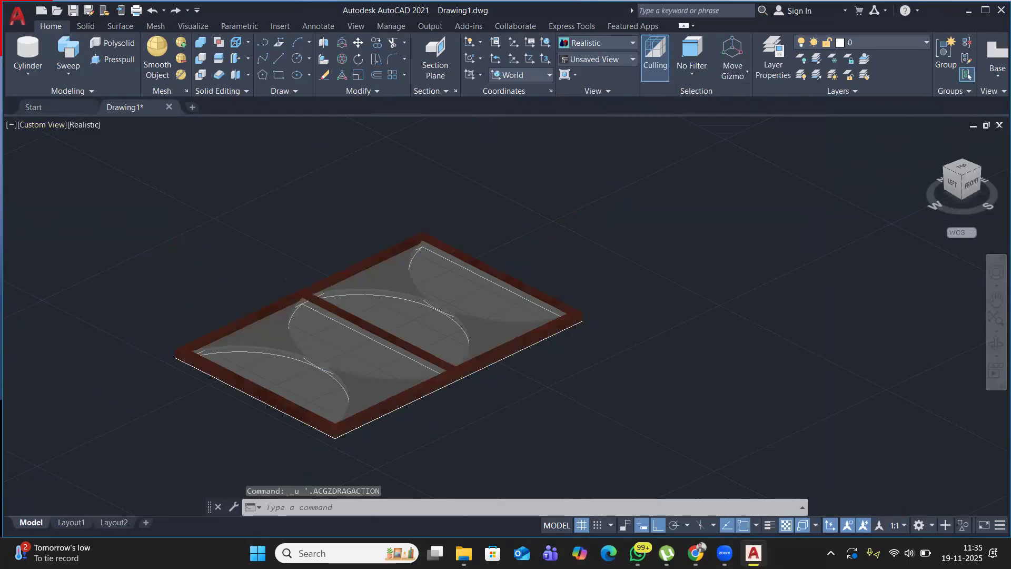
Draw a long, narrow rectangle in the empty space behind the panel as the footprint of a wall.
scroll(227, 291, down, 4)
middle_drag(395, 238, 314, 294)
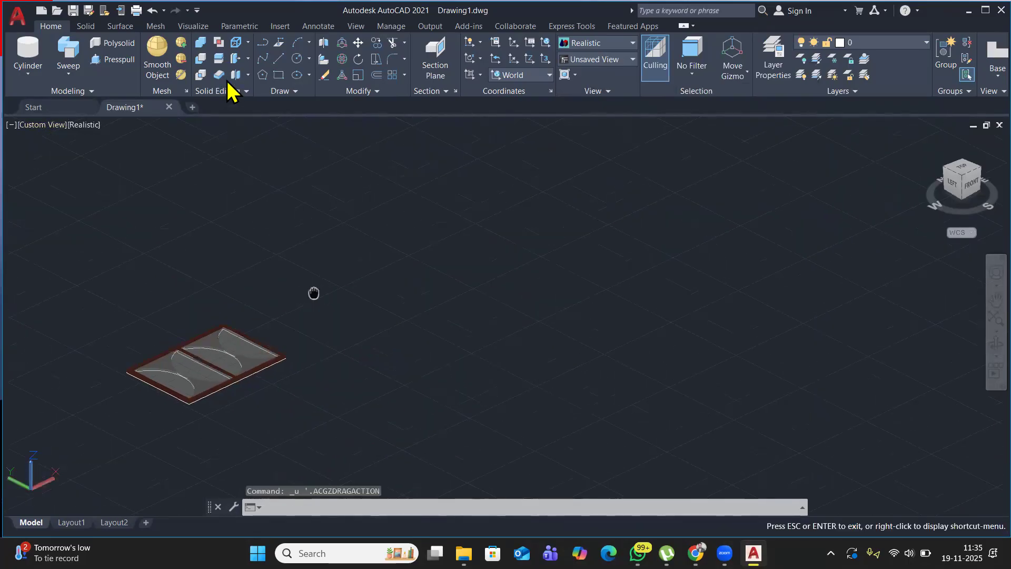
click(279, 75)
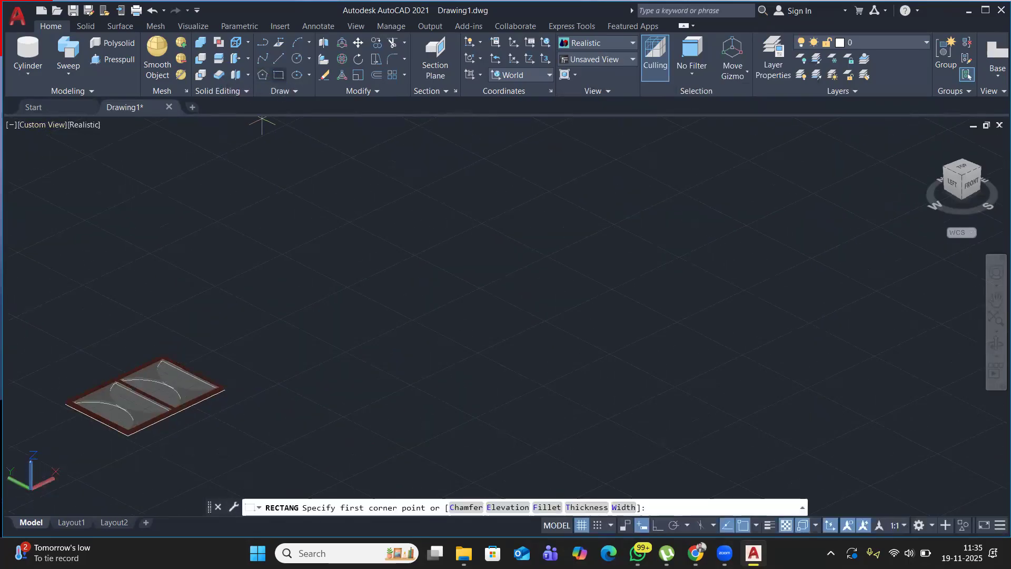
click(167, 192)
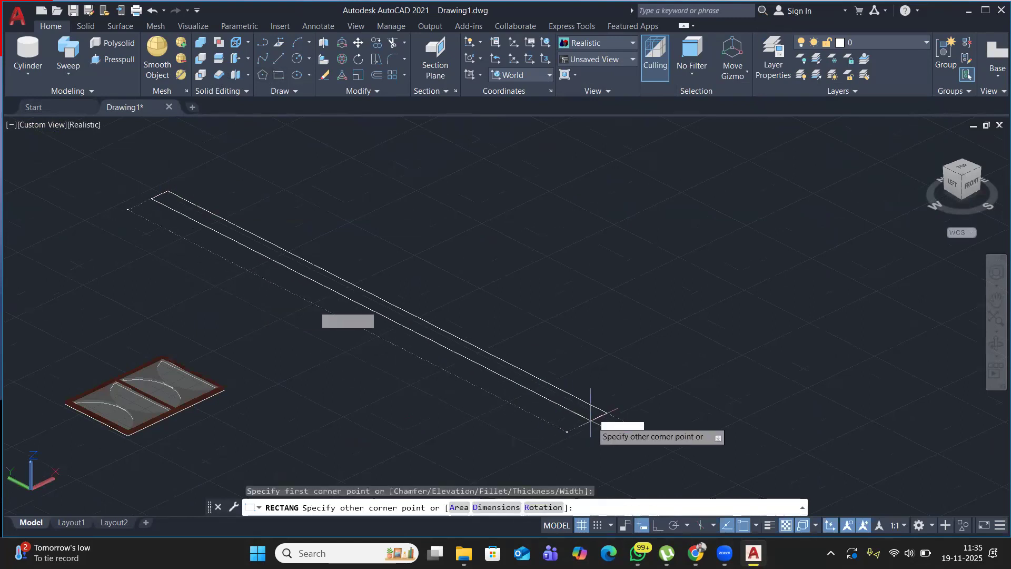
click(591, 419)
Extrude the long rectangle upward by about 15'-8" into a solid wall.
click(625, 358)
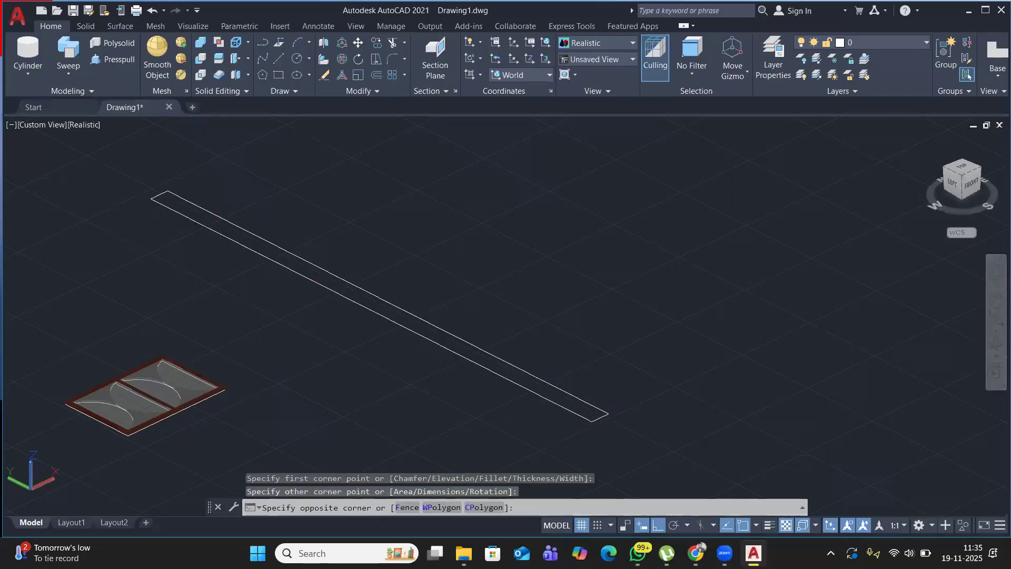
click(426, 421)
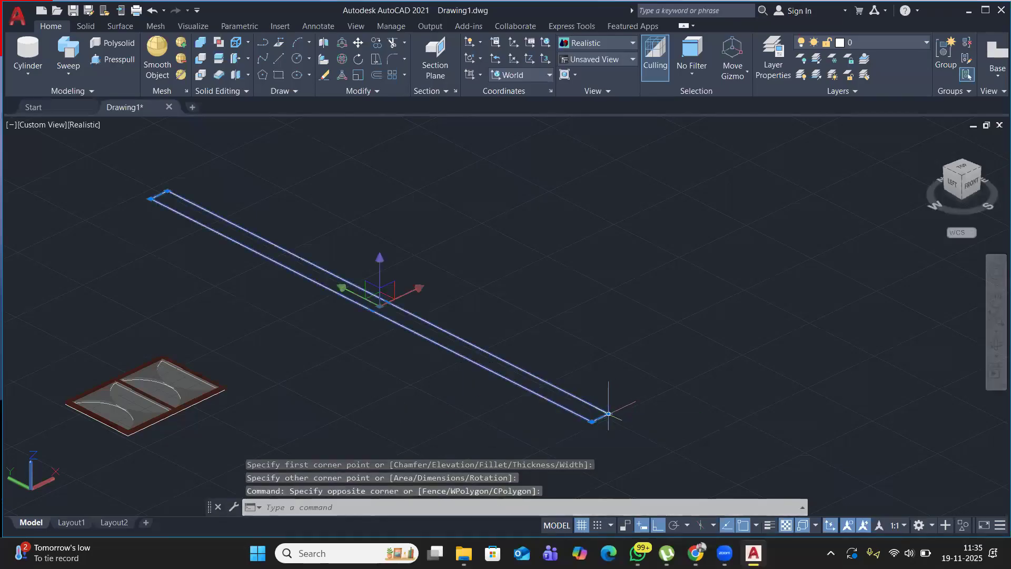
scroll(620, 414, up, 2)
mouse_move(610, 414)
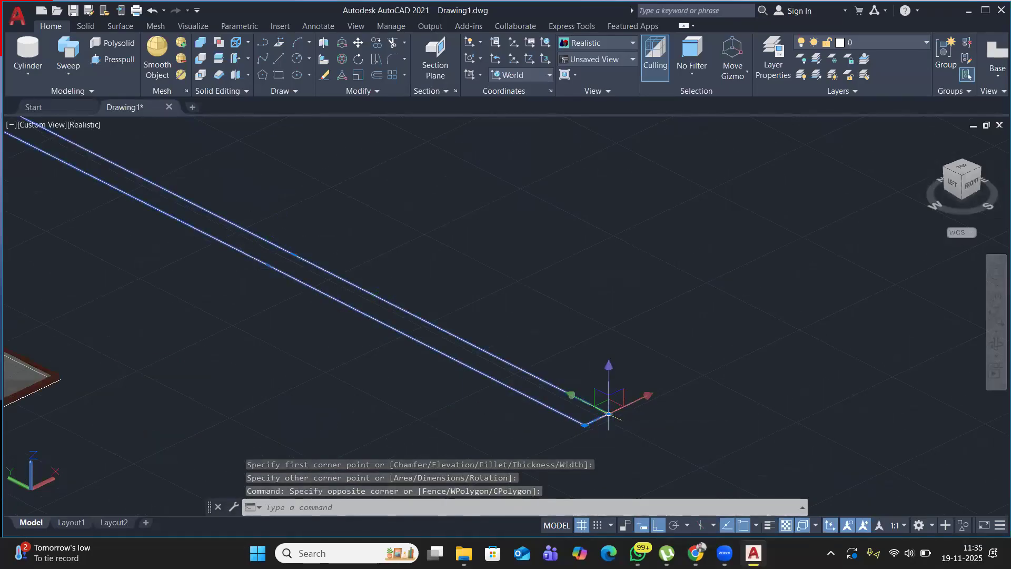
scroll(575, 271, down, 2)
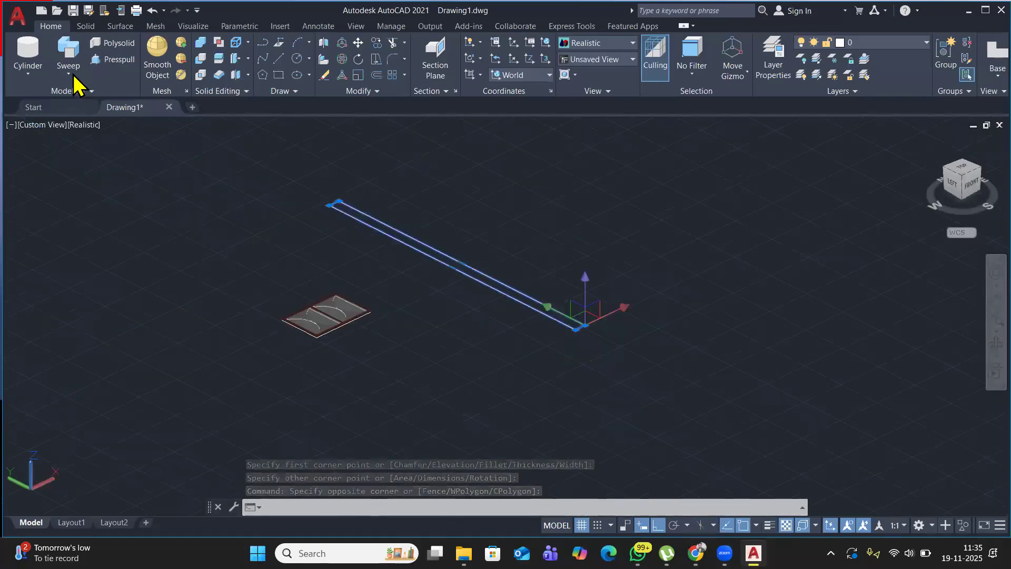
click(69, 74)
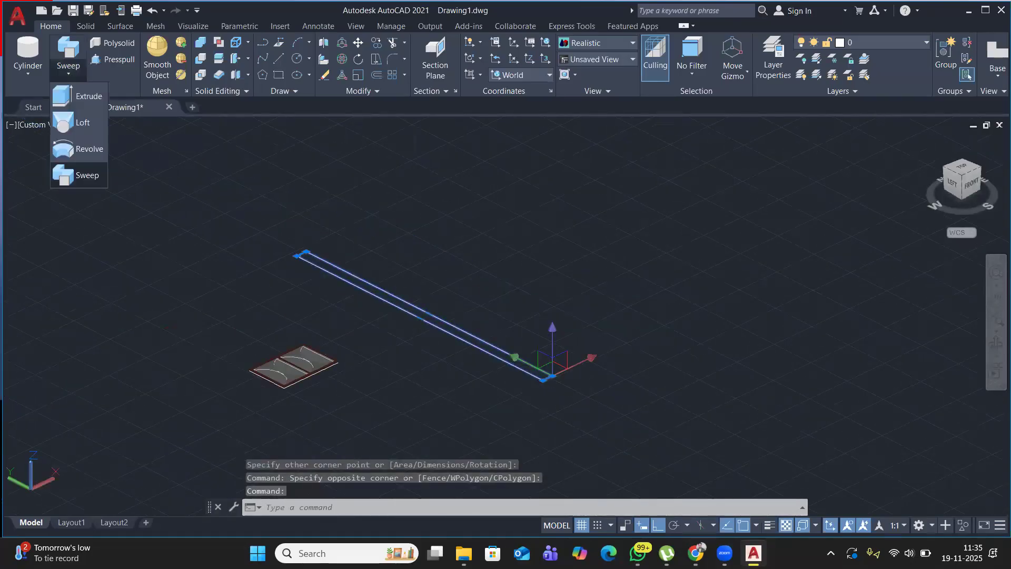
click(79, 96)
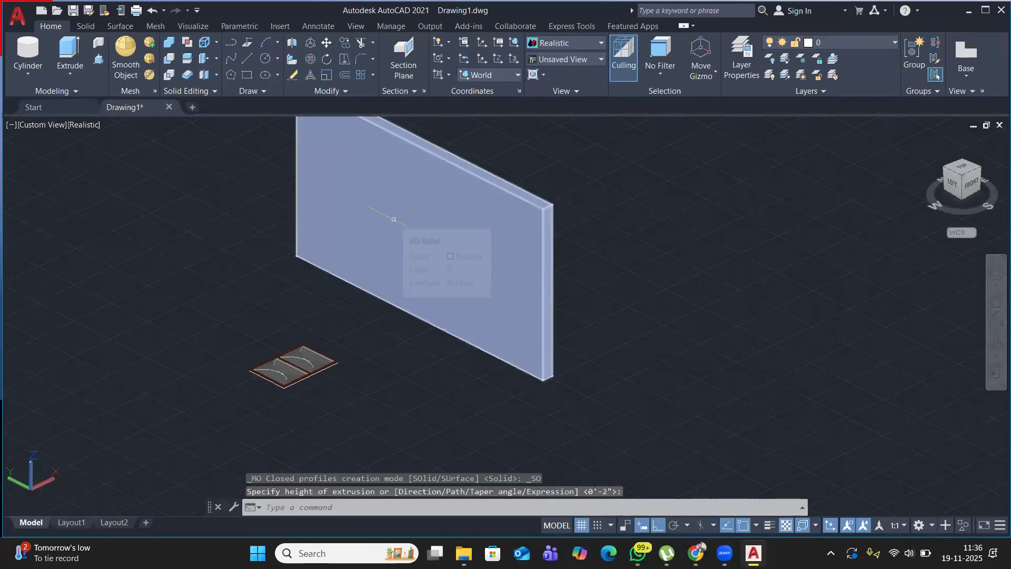
key(Escape)
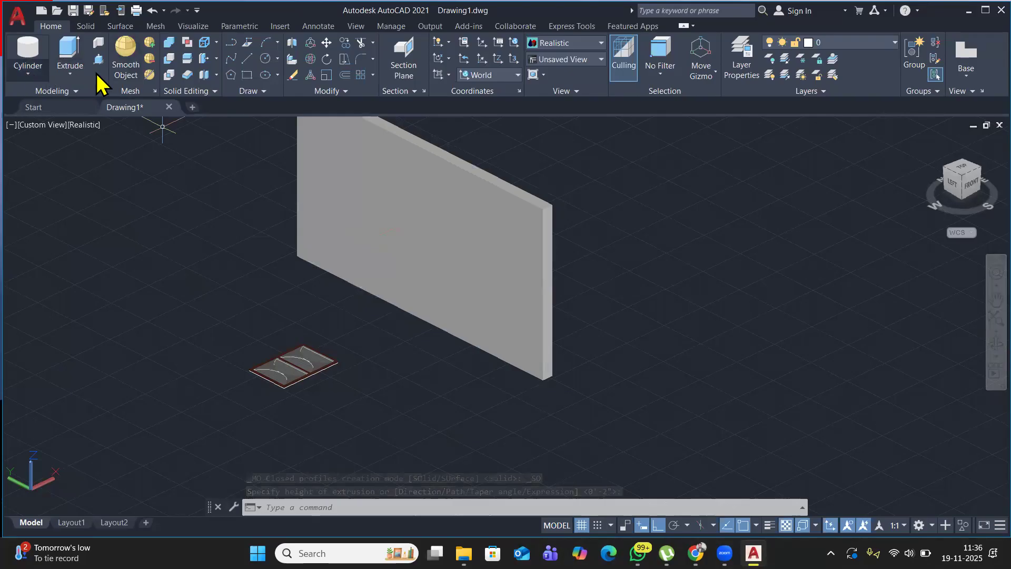
Create a box in front of the wall, about 1'-1" by 6'-1" in plan, with a height of 4'.
click(29, 70)
click(40, 101)
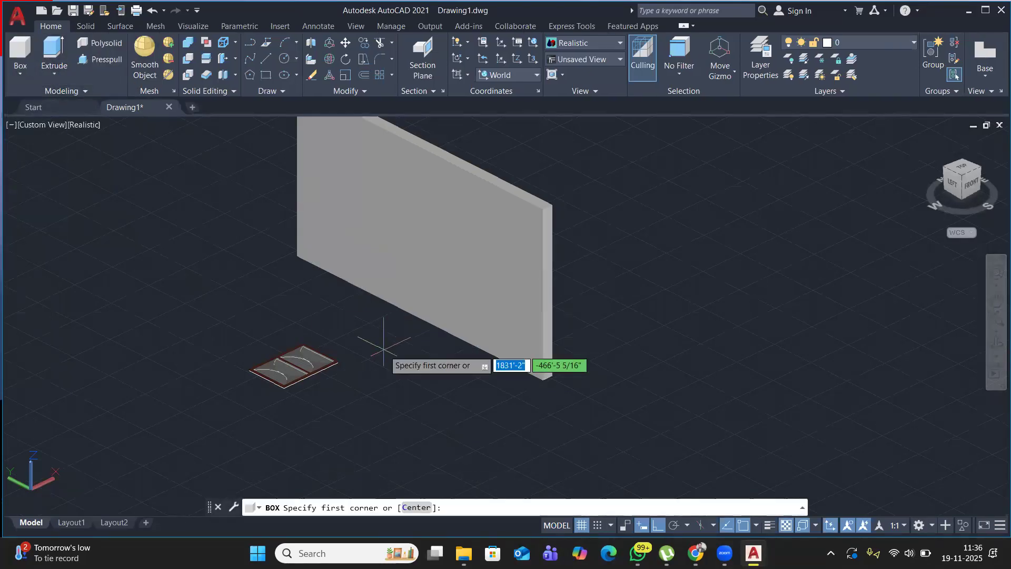
scroll(372, 305, up, 2)
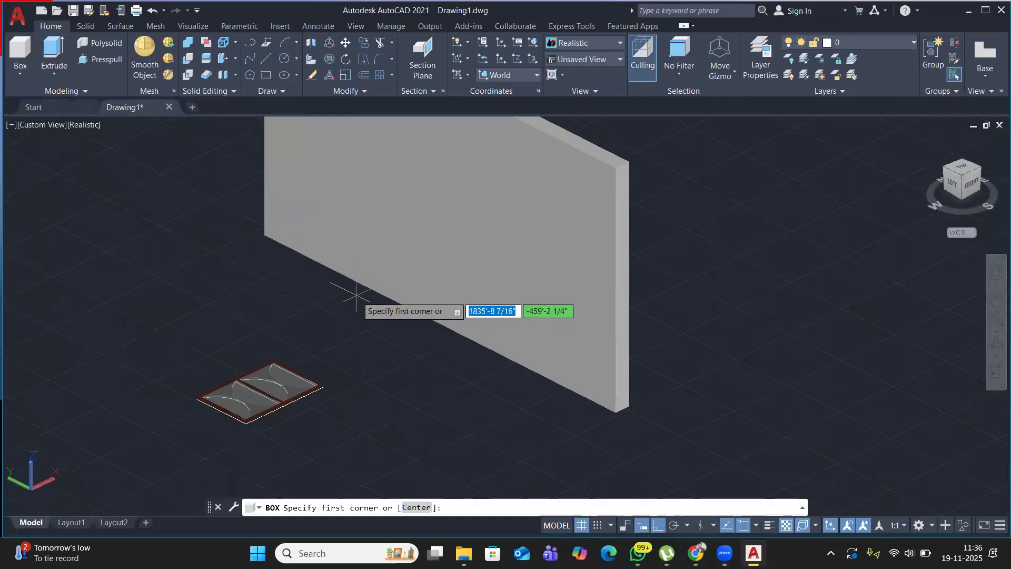
click(357, 297)
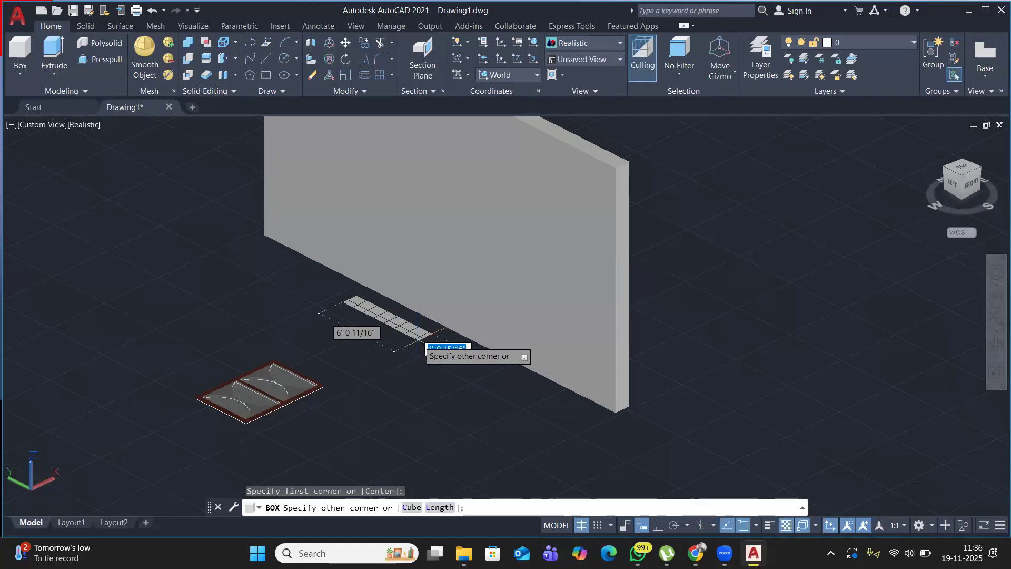
click(419, 340)
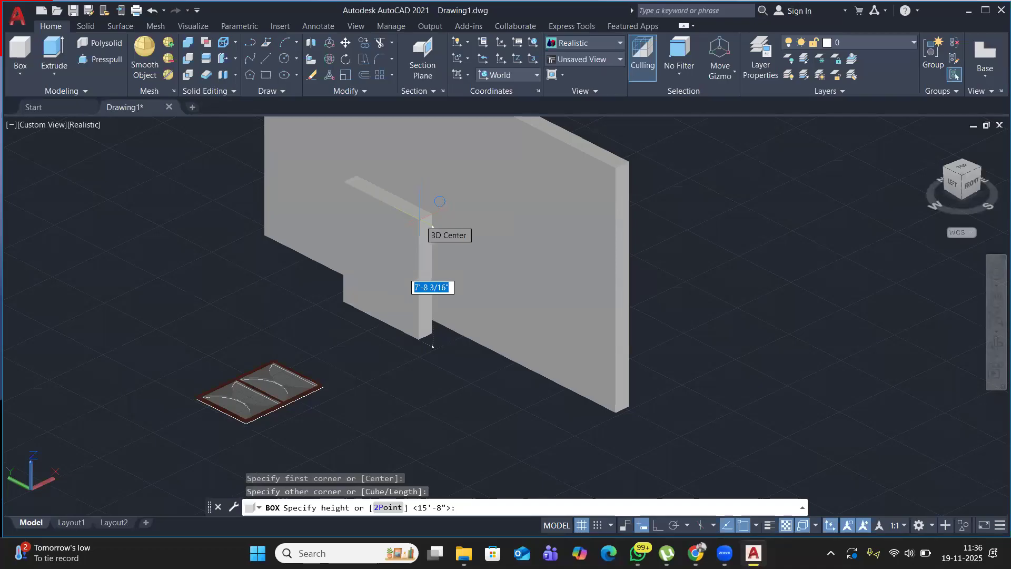
text(4')
key(Return)
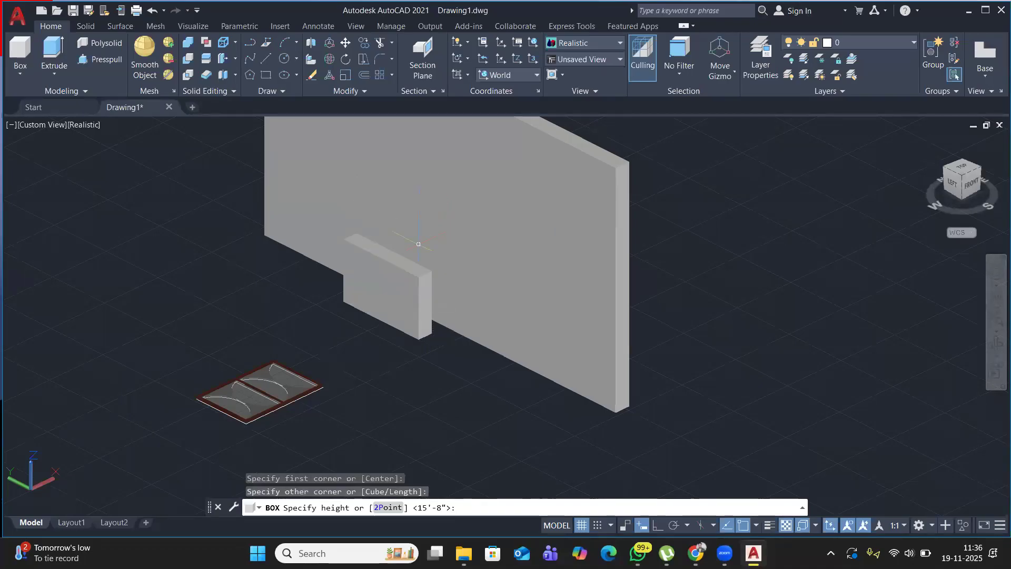
Move the small box vertically upward by 3'.
click(428, 320)
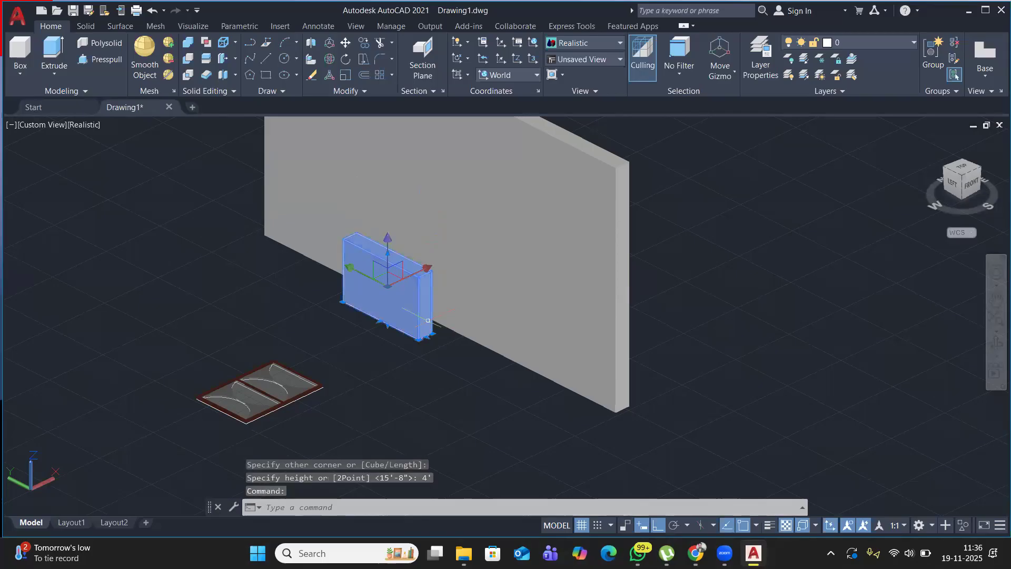
click(388, 253)
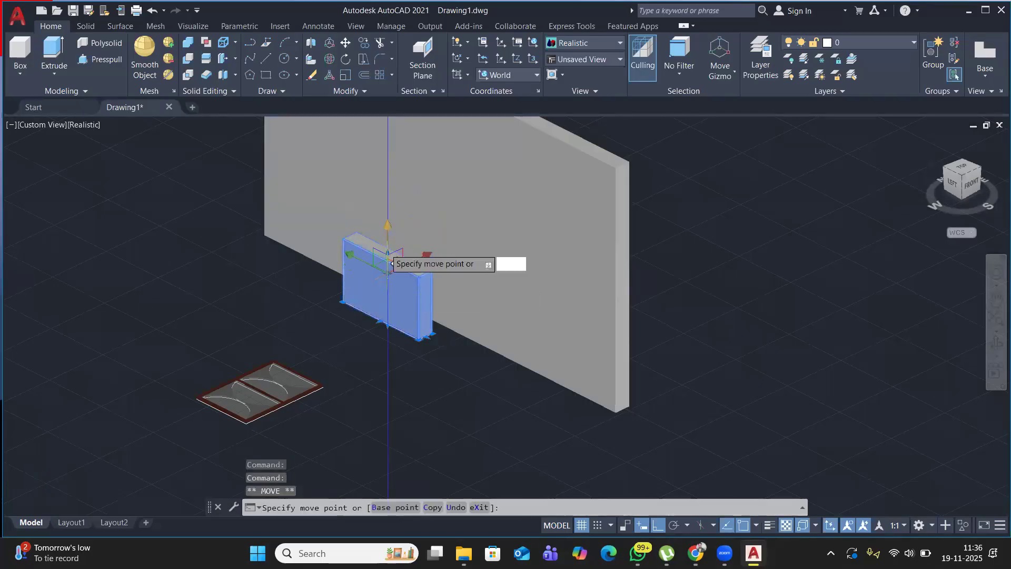
text(3')
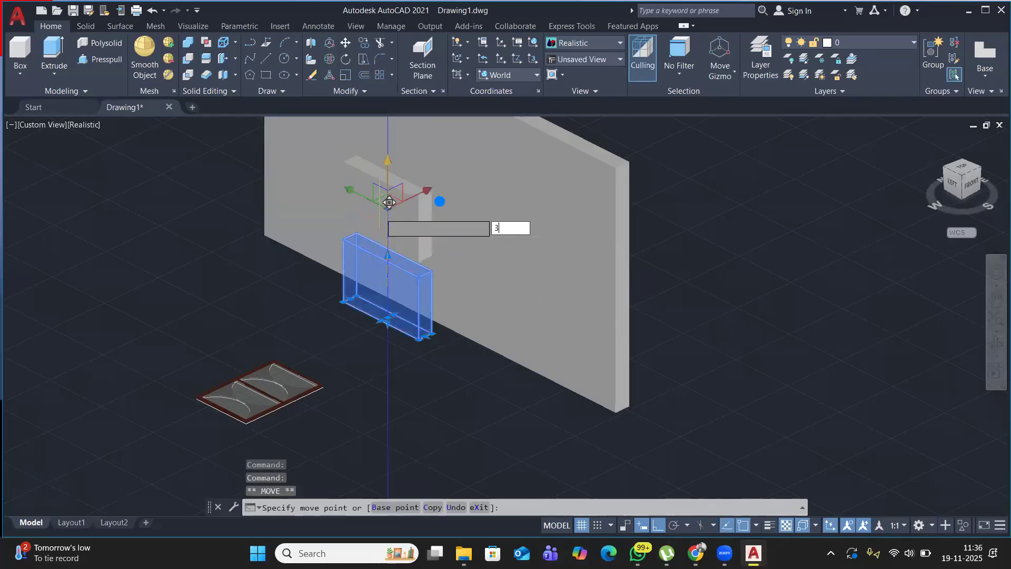
key(Return)
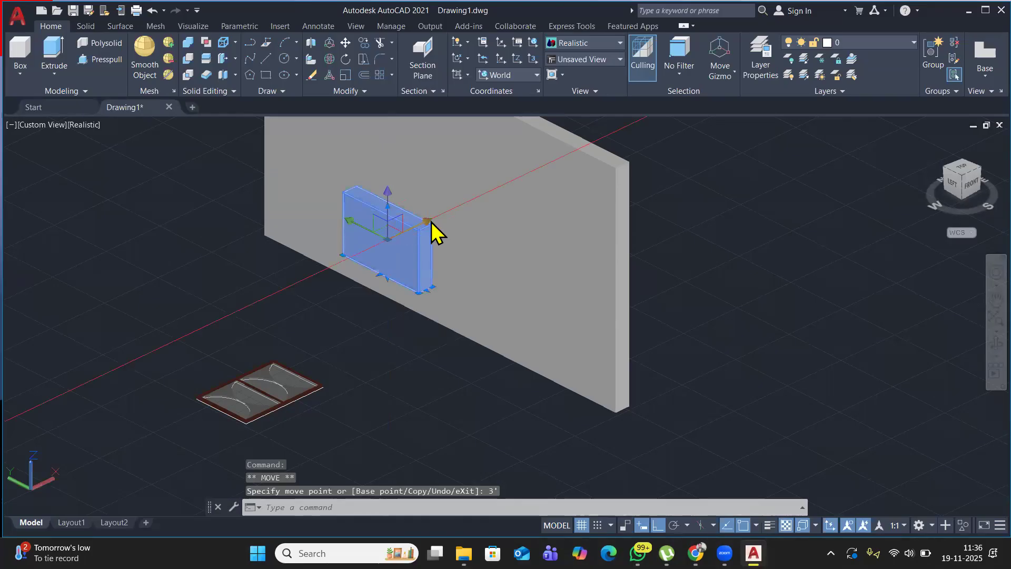
key(Escape)
Switch the display to the 2D Wireframe visual style and the Top view.
shift+middle_drag(493, 385, 444, 253)
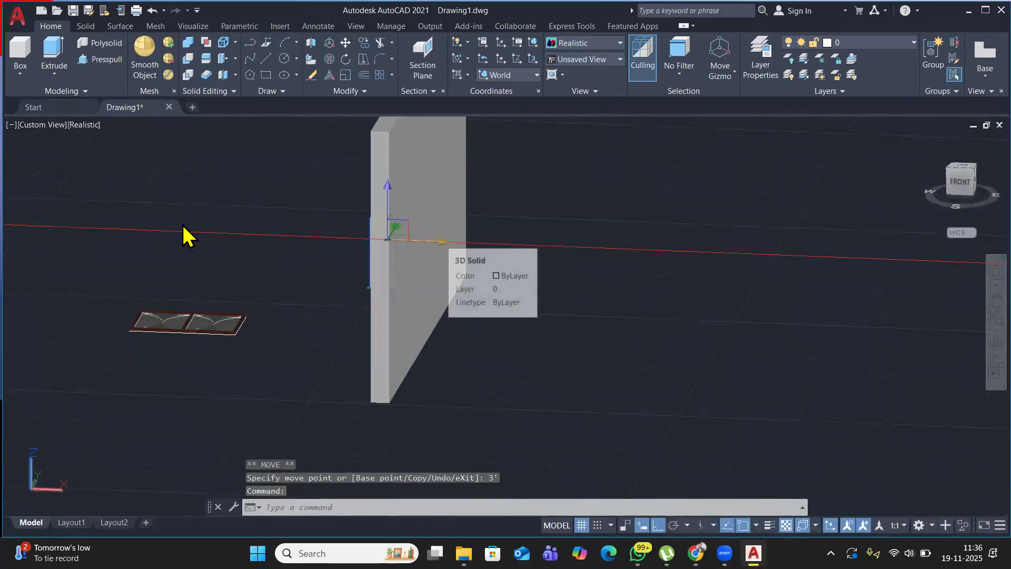
click(85, 125)
click(118, 157)
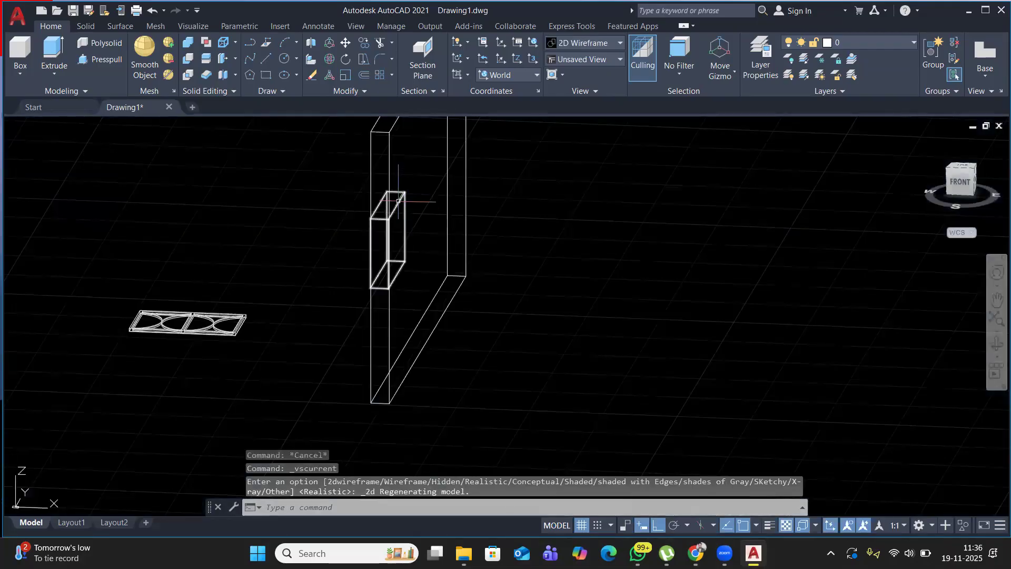
click(398, 201)
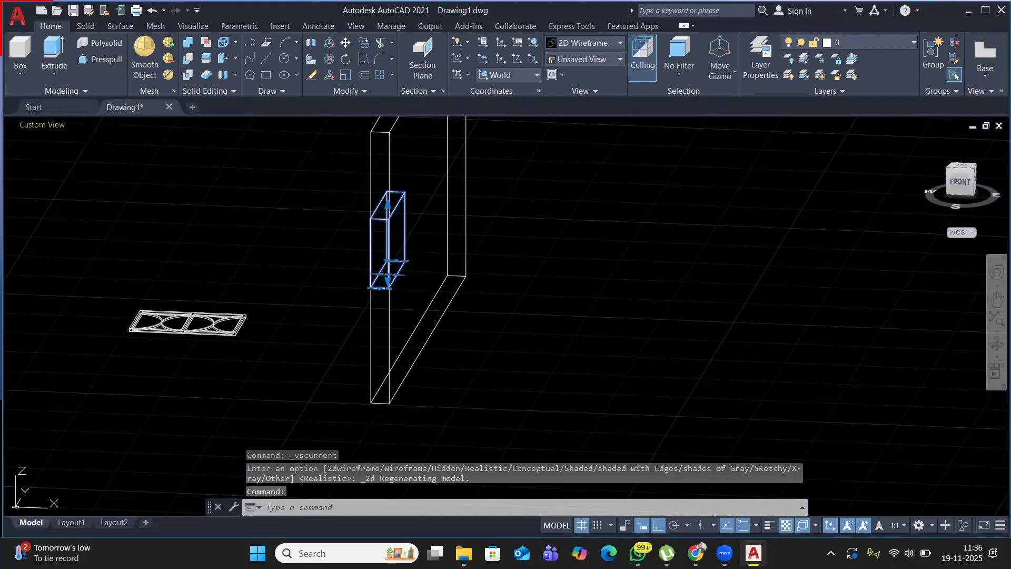
click(41, 125)
click(65, 158)
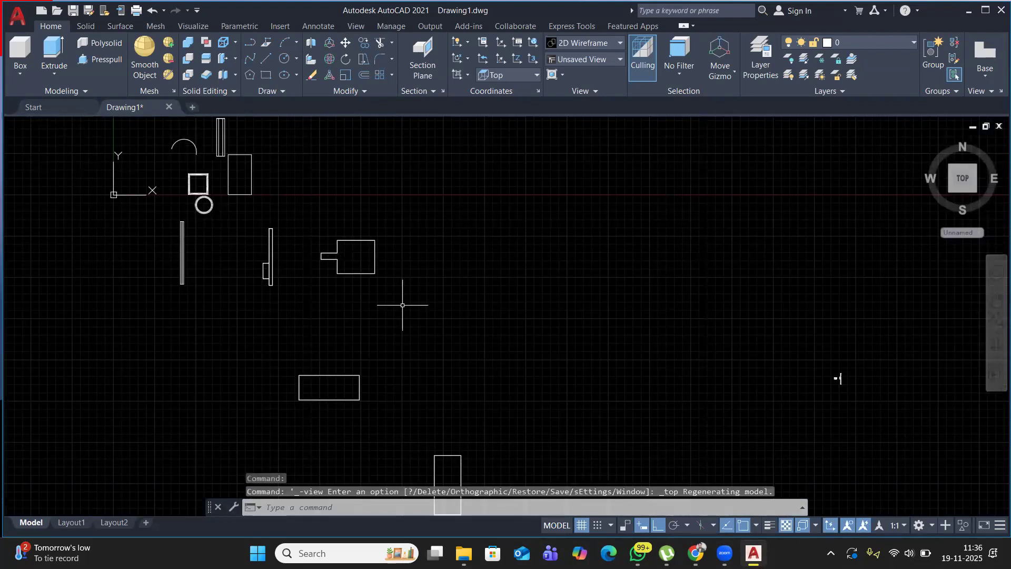
Try to move the small box horizontally in plan into the wall's thickness, and undo the move.
scroll(527, 342, down, 3)
scroll(484, 380, up, 5)
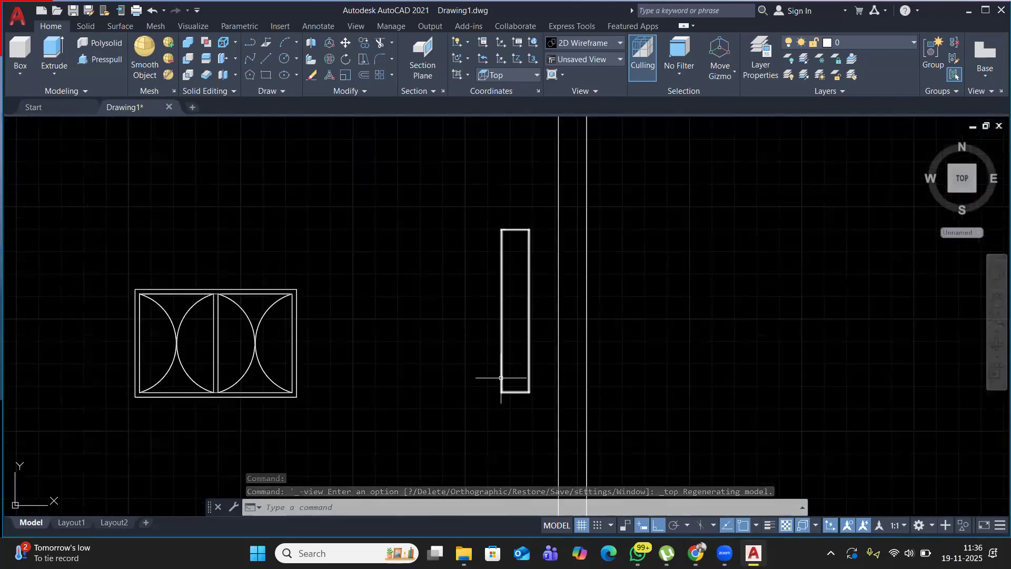
click(502, 347)
middle_drag(479, 314, 377, 296)
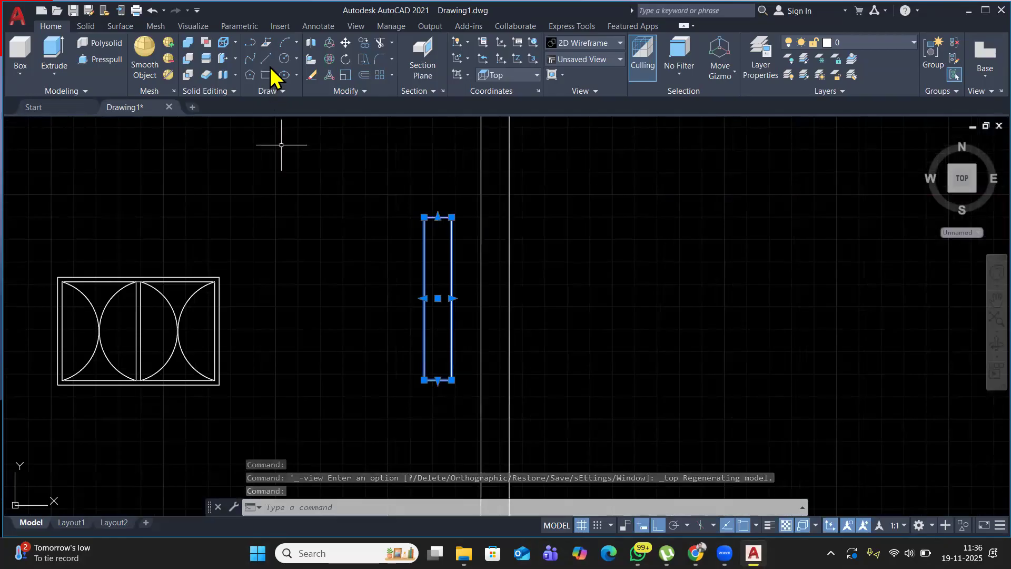
click(346, 43)
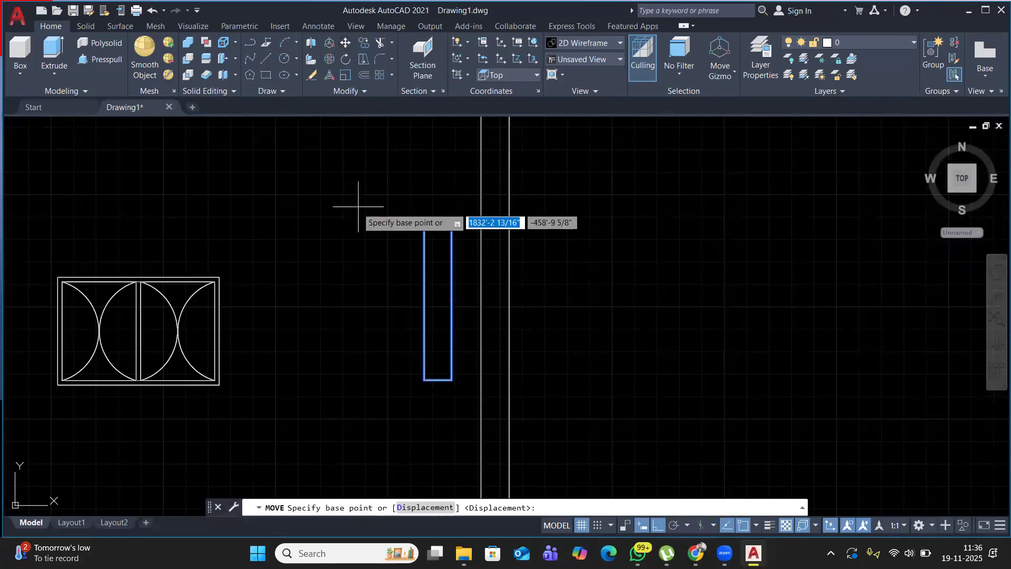
scroll(427, 381, up, 3)
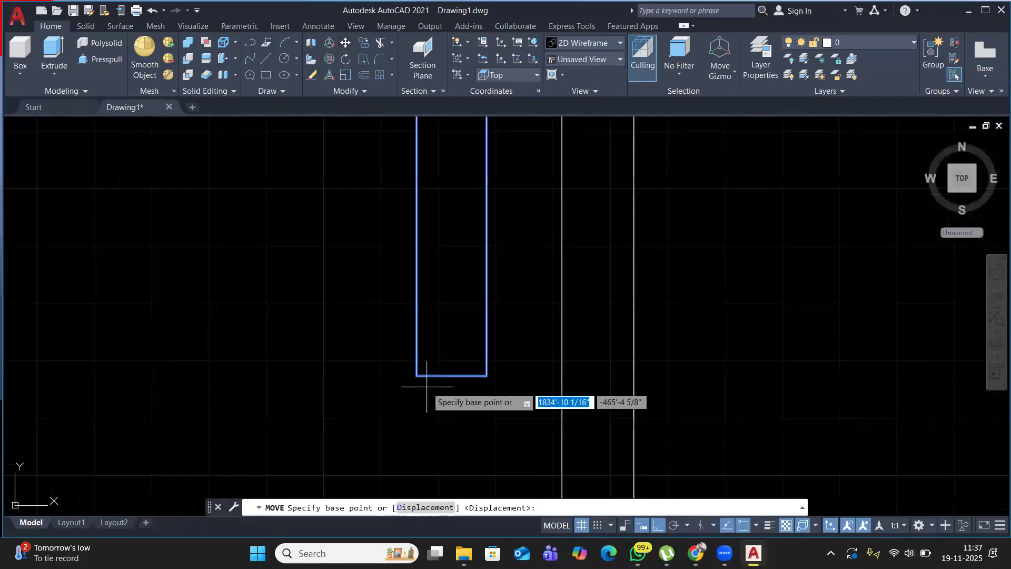
click(417, 376)
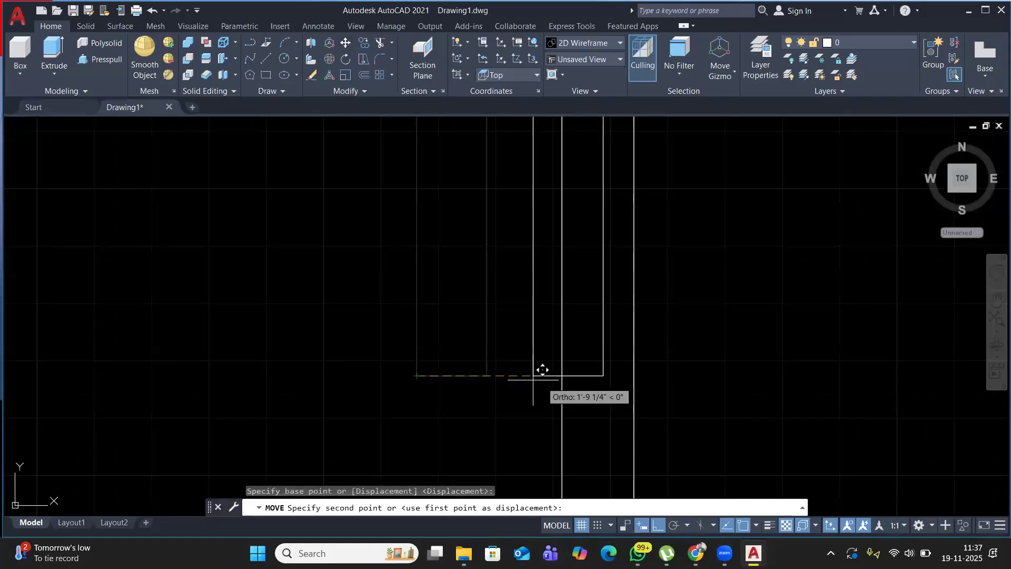
click(572, 366)
scroll(614, 369, up, 3)
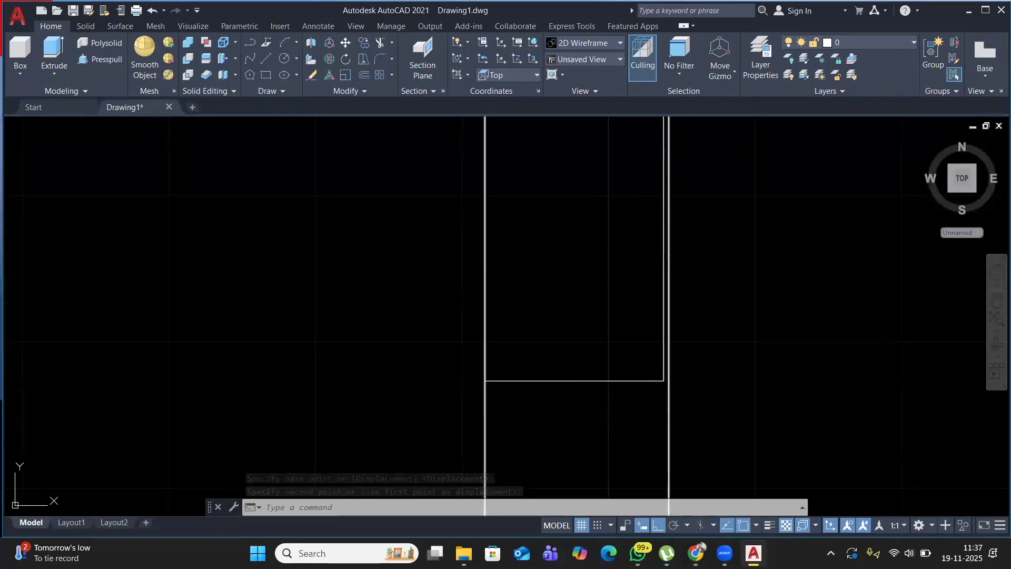
key(ctrl+z)
key(ctrl+z)
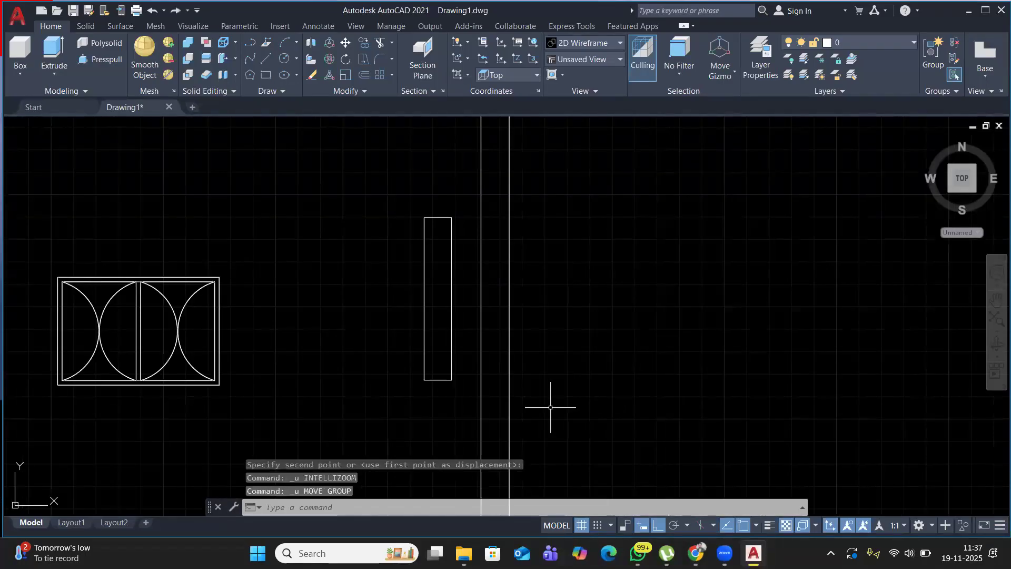
Switch to the SW Isometric view and presspull the small box's front face outward by about 3'-3".
click(26, 125)
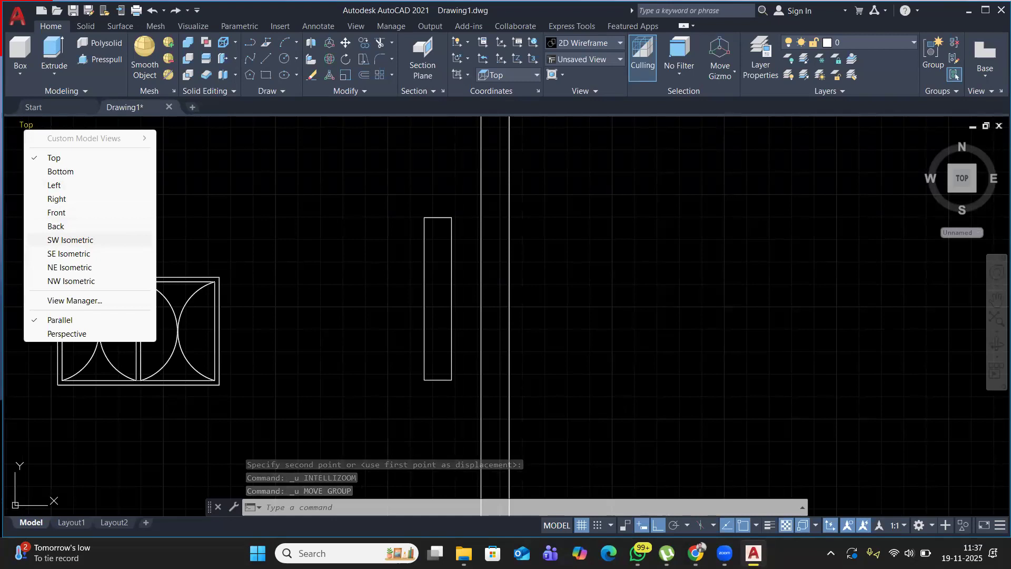
click(70, 240)
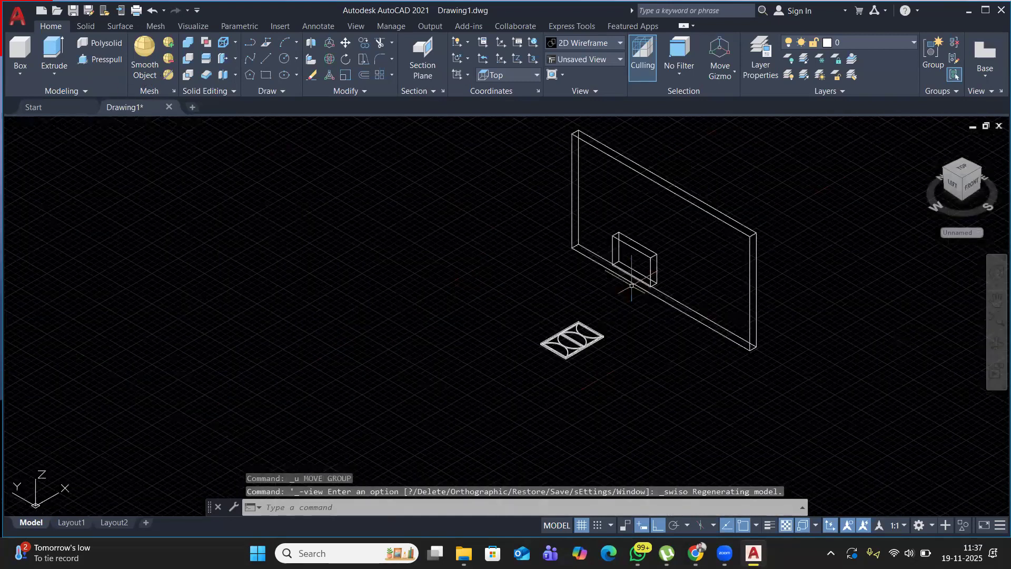
scroll(632, 284, up, 3)
key(ctrl+shift+e)
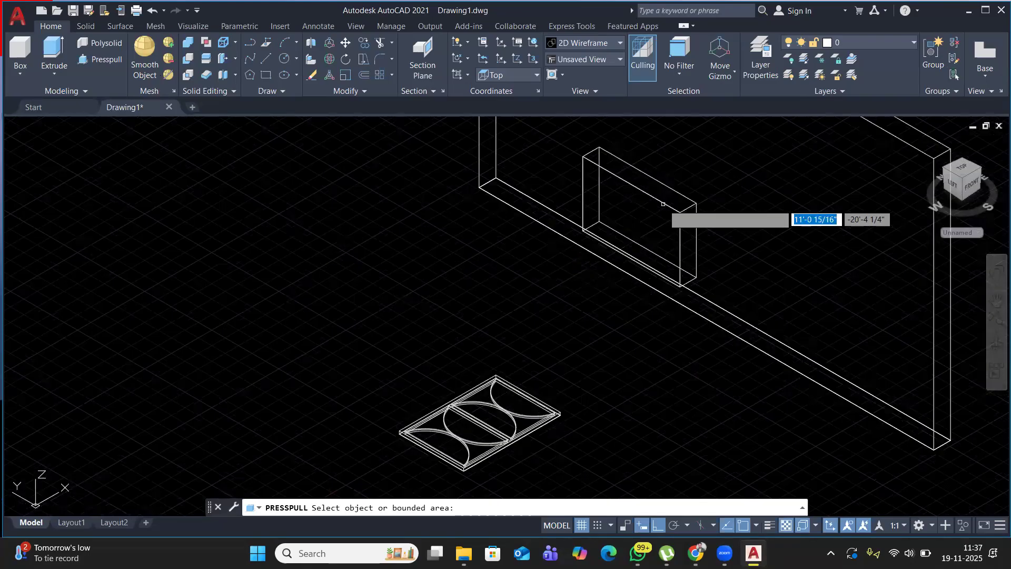
click(672, 214)
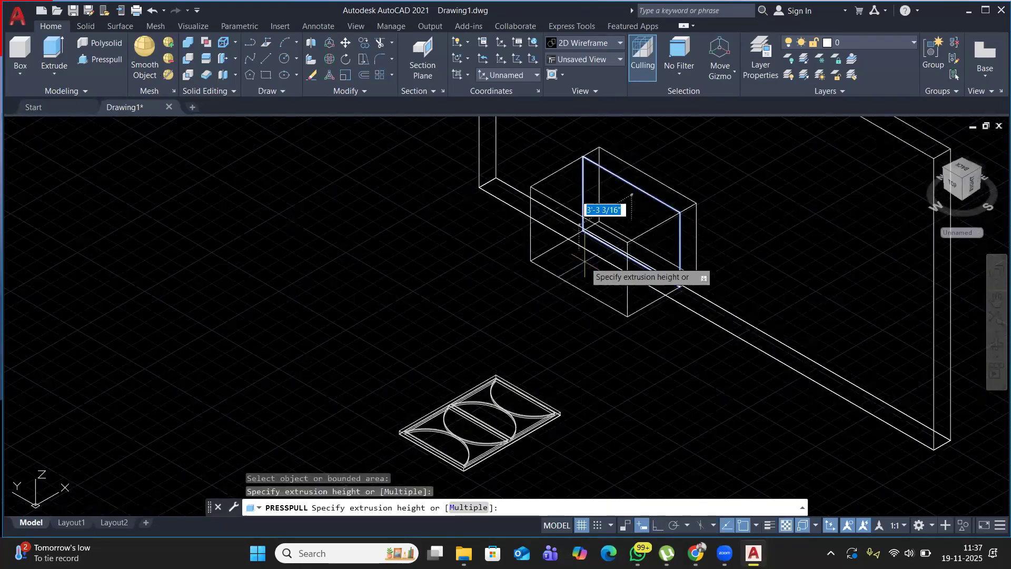
click(617, 246)
key(Return)
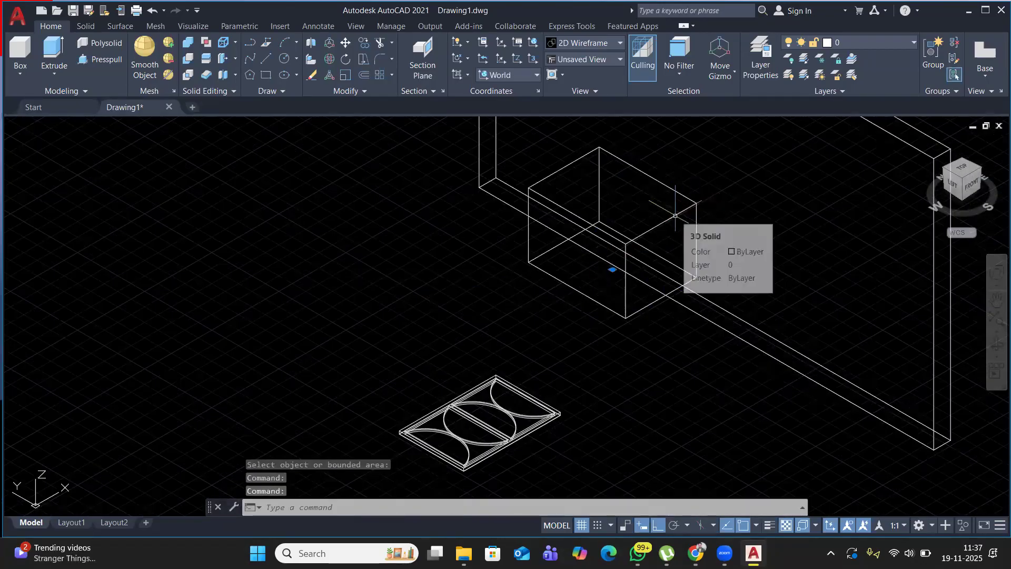
key(Escape)
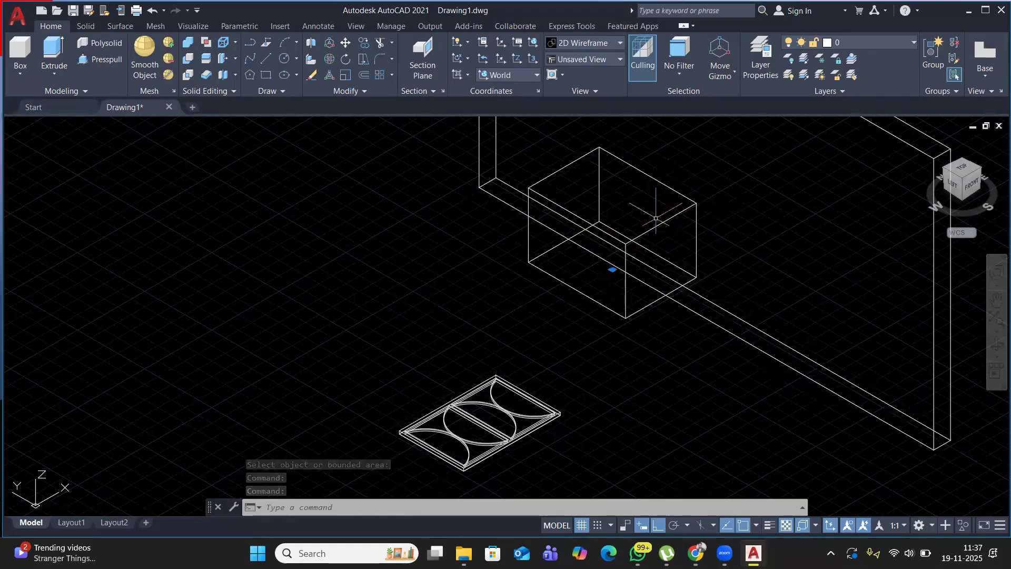
key(Escape)
Move the deepened box about 4' along the X axis toward the wall with 3D Move.
click(683, 213)
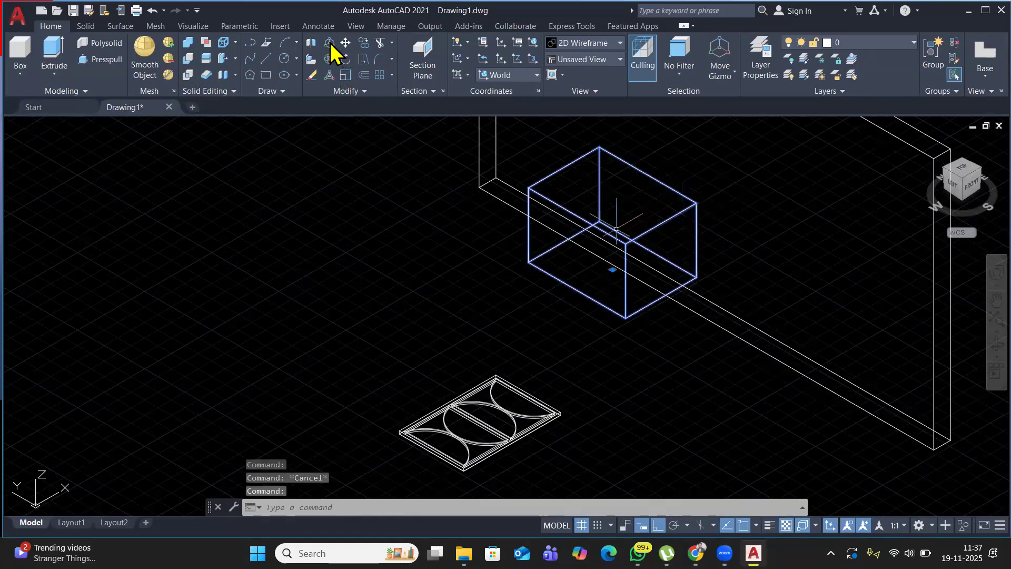
scroll(614, 229, down, 4)
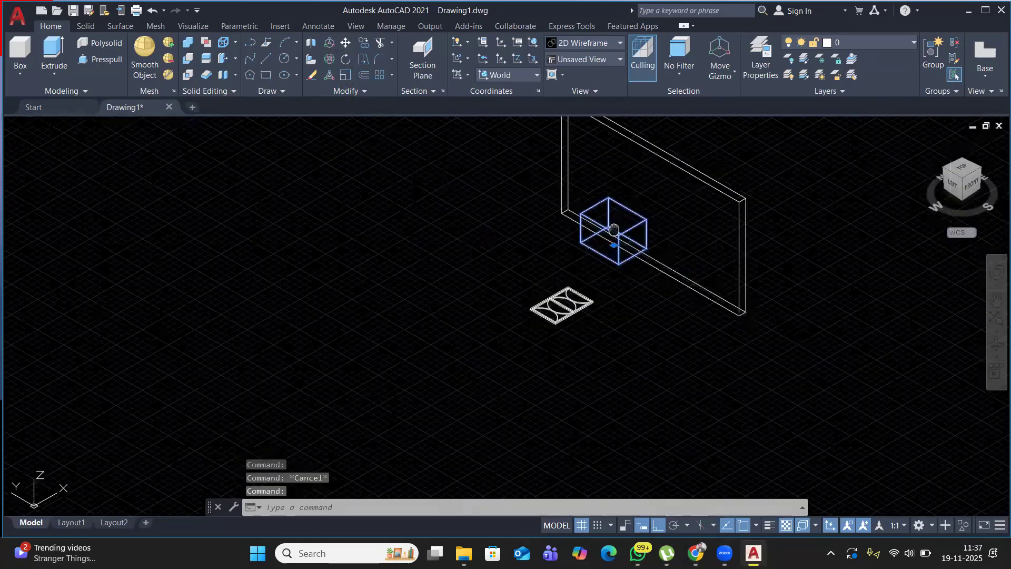
middle_drag(614, 229, 534, 257)
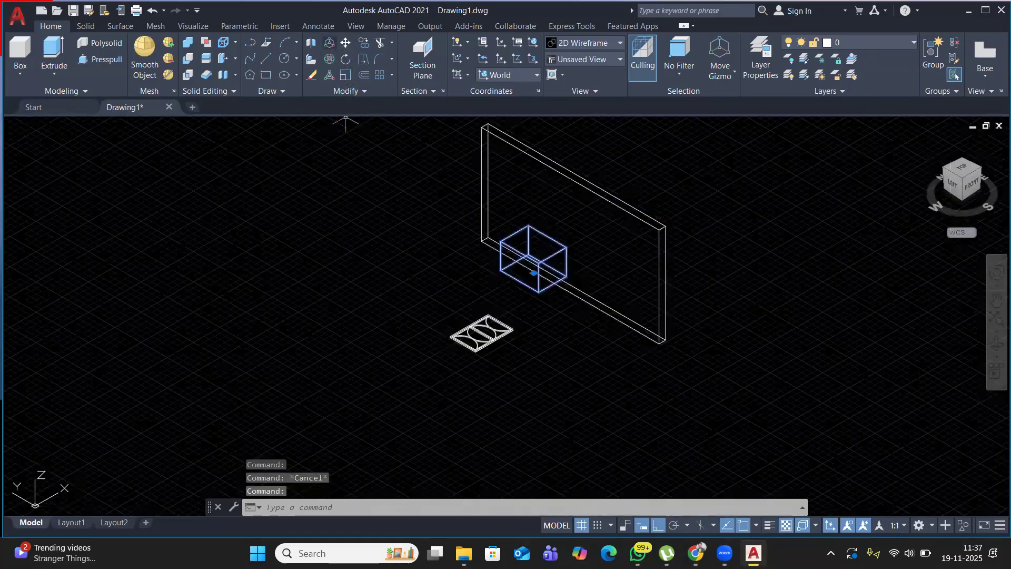
click(330, 43)
click(539, 256)
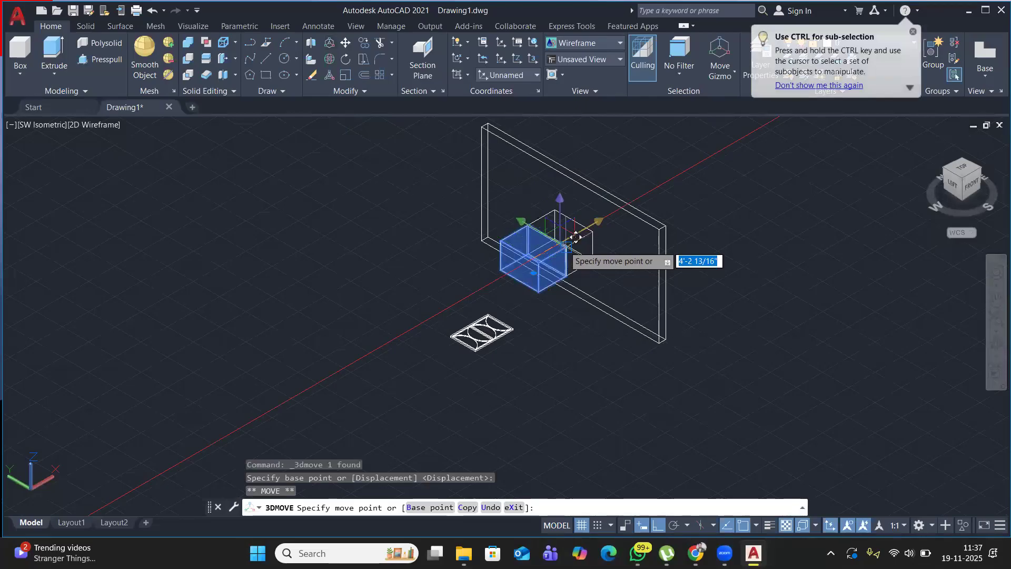
click(568, 247)
shift+middle_drag(568, 246, 458, 256)
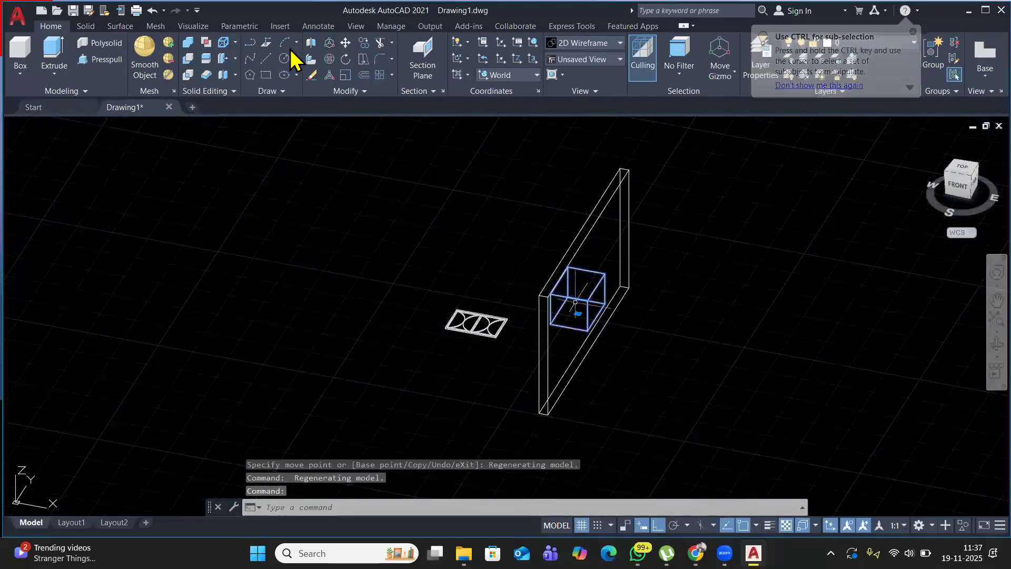
Move the box further along the X axis so that it projects through both faces of the wall.
key(Return)
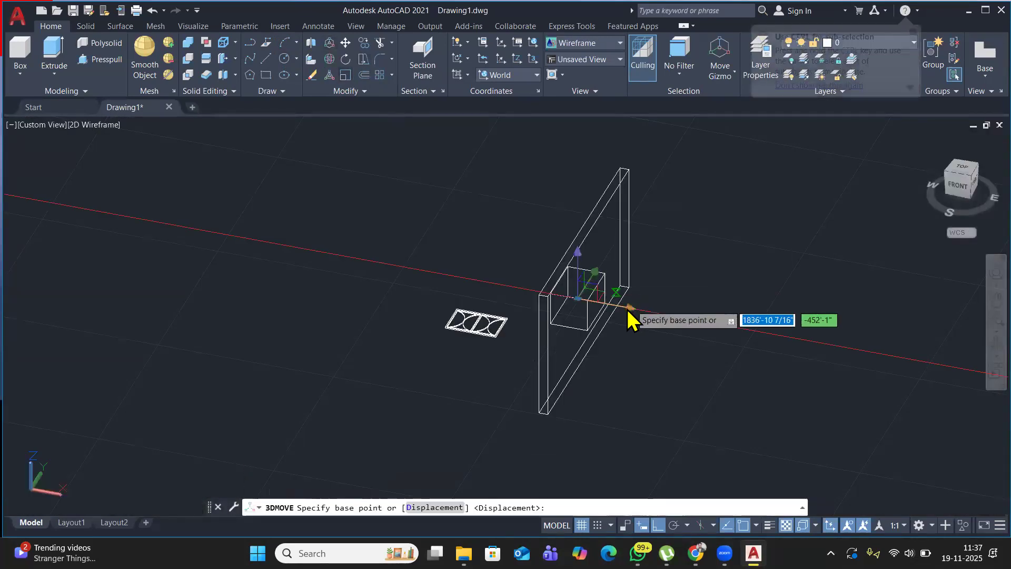
click(608, 287)
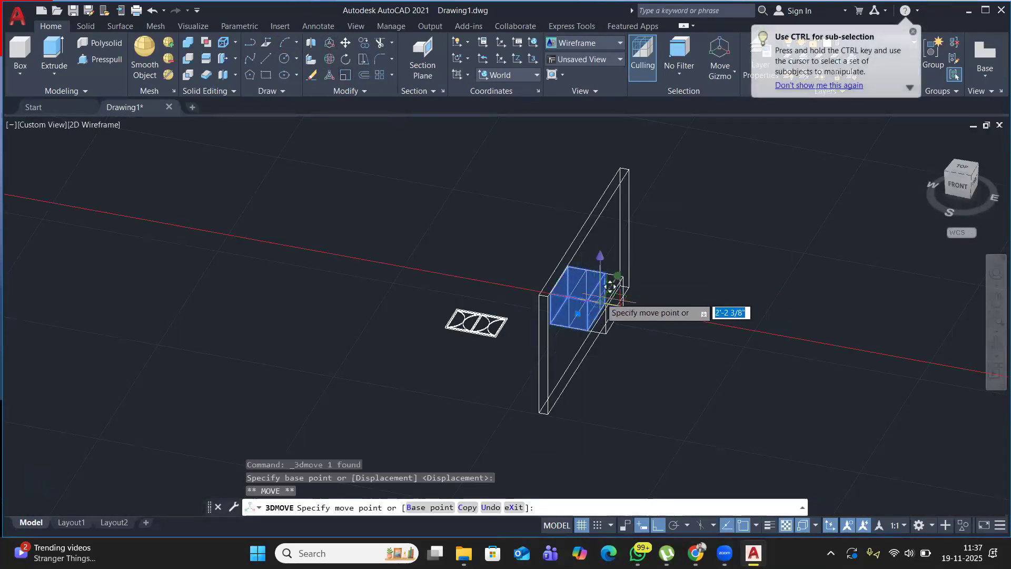
click(626, 290)
shift+middle_drag(612, 431, 630, 363)
shift+middle_drag(494, 318, 531, 309)
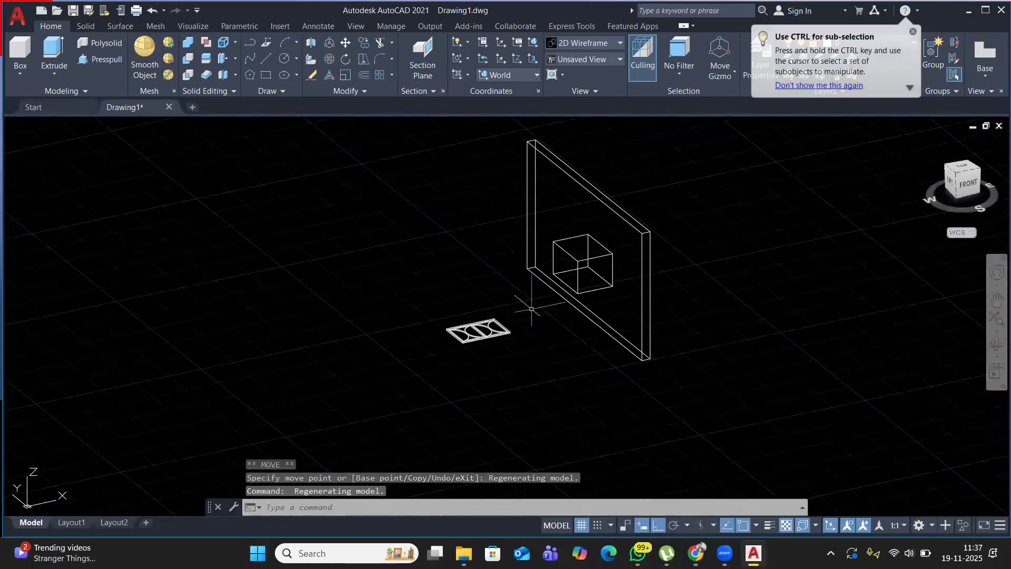
Subtract the box from the wall solid to cut the window opening.
click(189, 59)
click(638, 228)
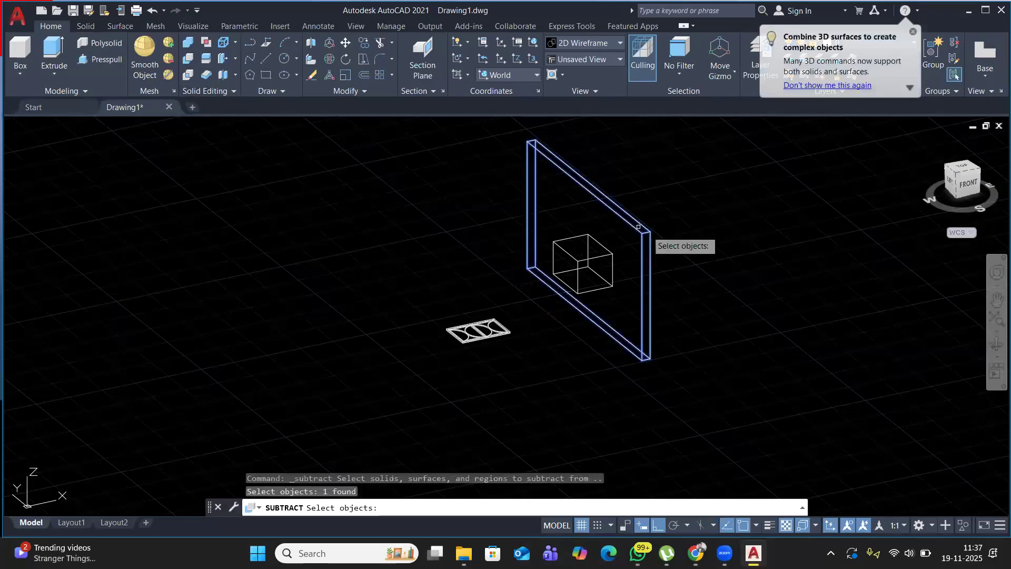
key(Return)
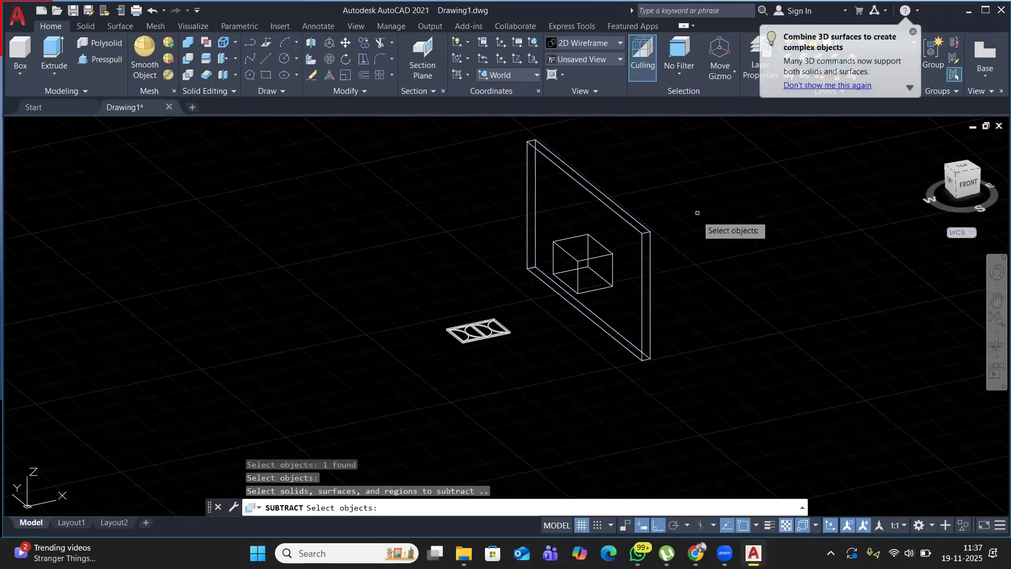
click(580, 264)
key(Return)
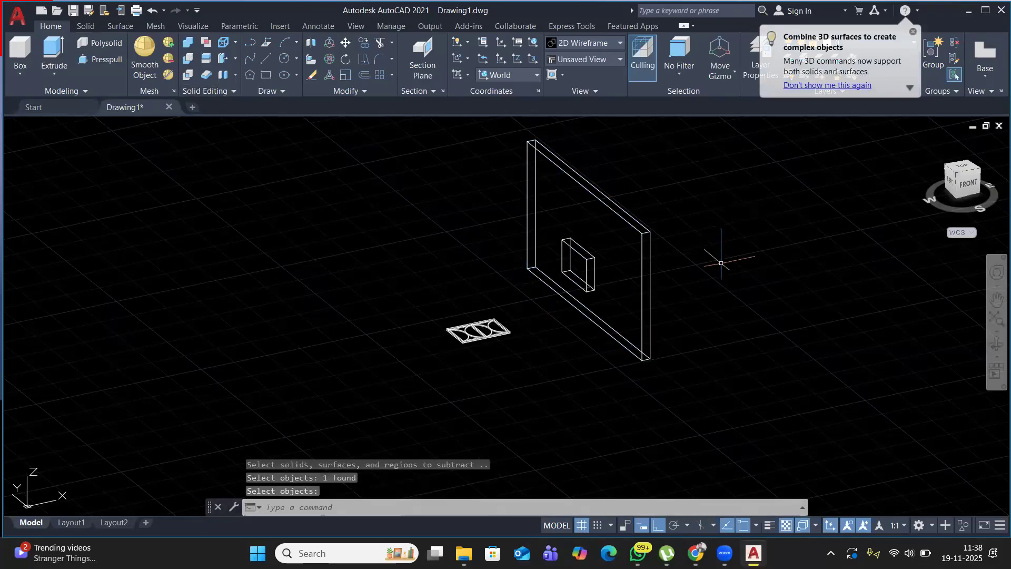
Display the wall and the window panel in the Realistic visual style.
scroll(471, 345, up, 2)
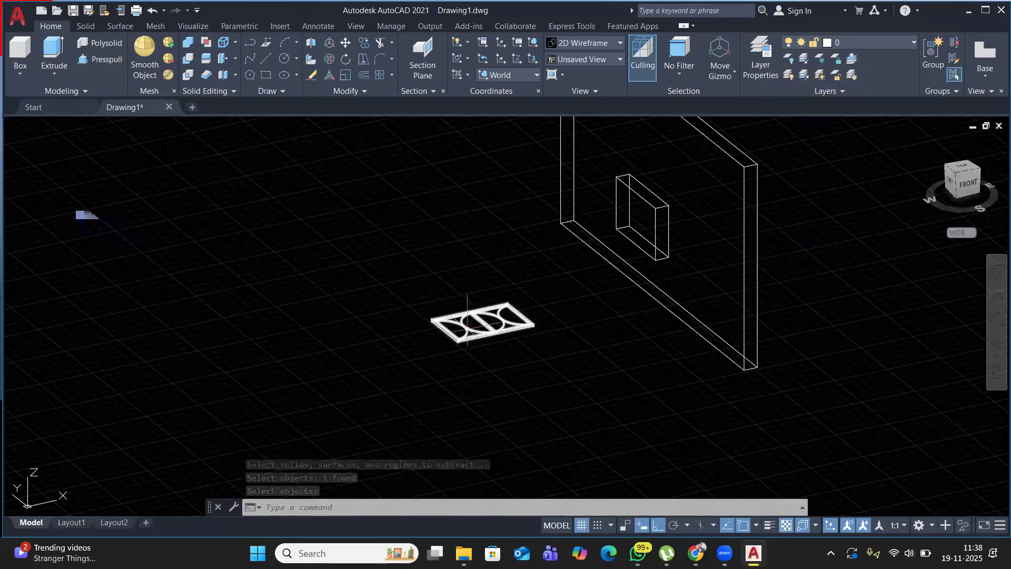
middle_drag(468, 322, 331, 373)
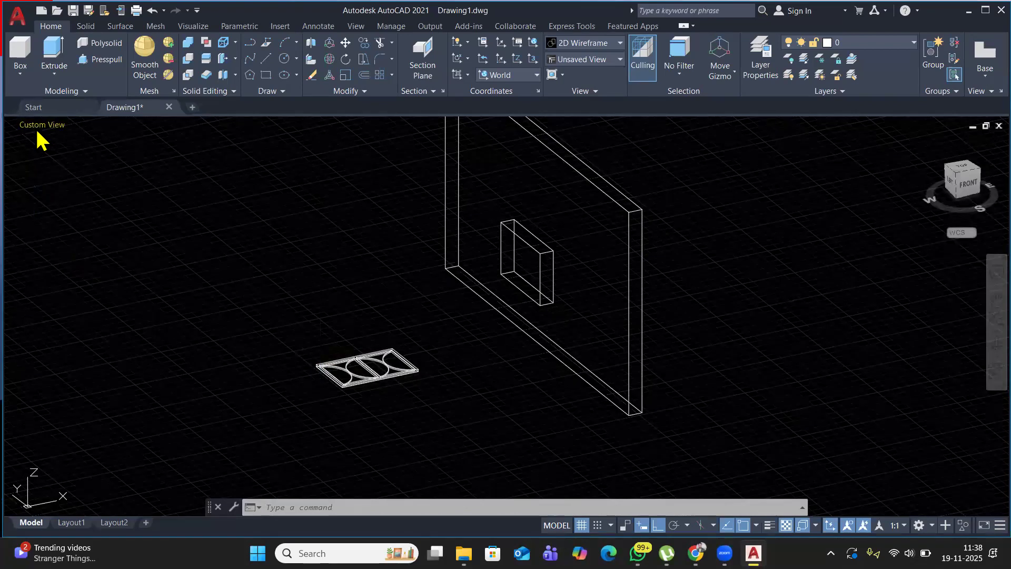
click(38, 126)
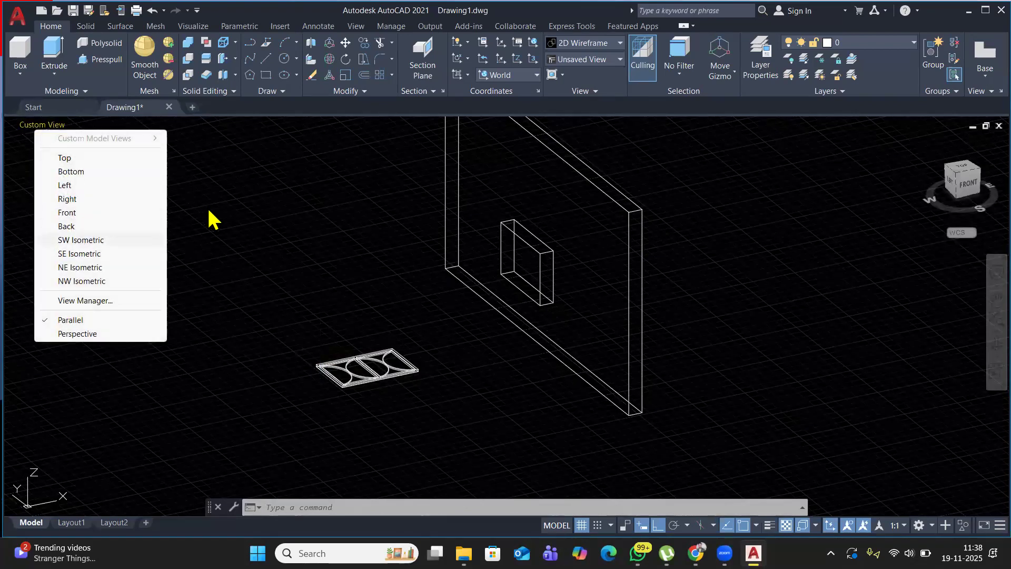
key(Escape)
click(208, 253)
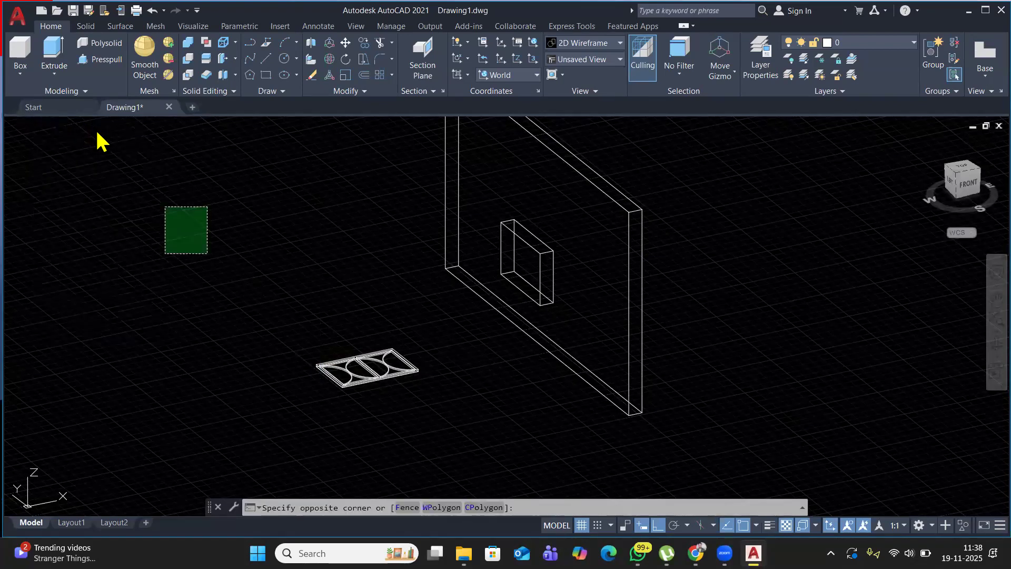
click(94, 125)
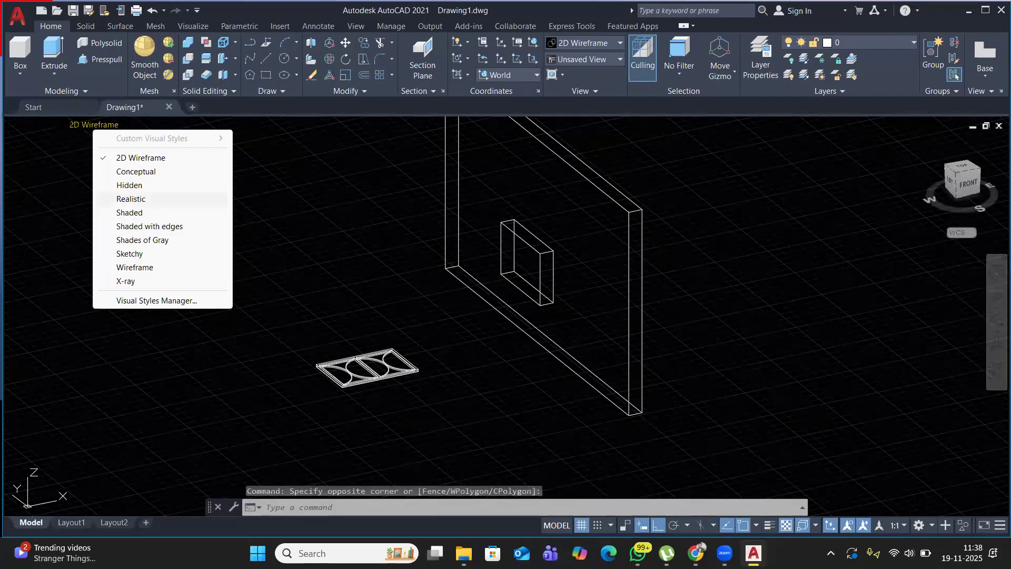
click(132, 199)
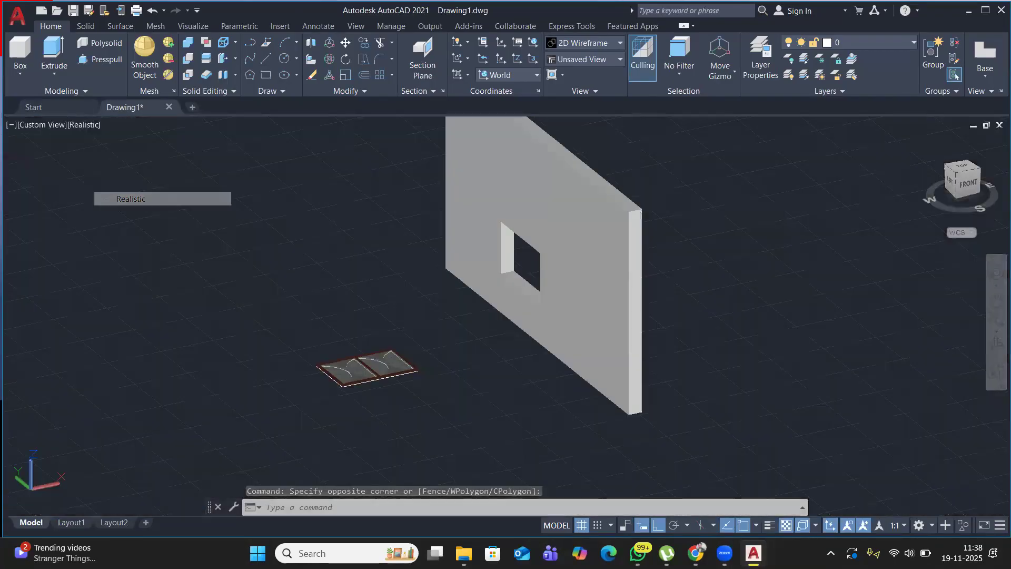
Rotate the flat window panel 90° about the X axis with 3D Rotate so that it stands upright.
click(375, 371)
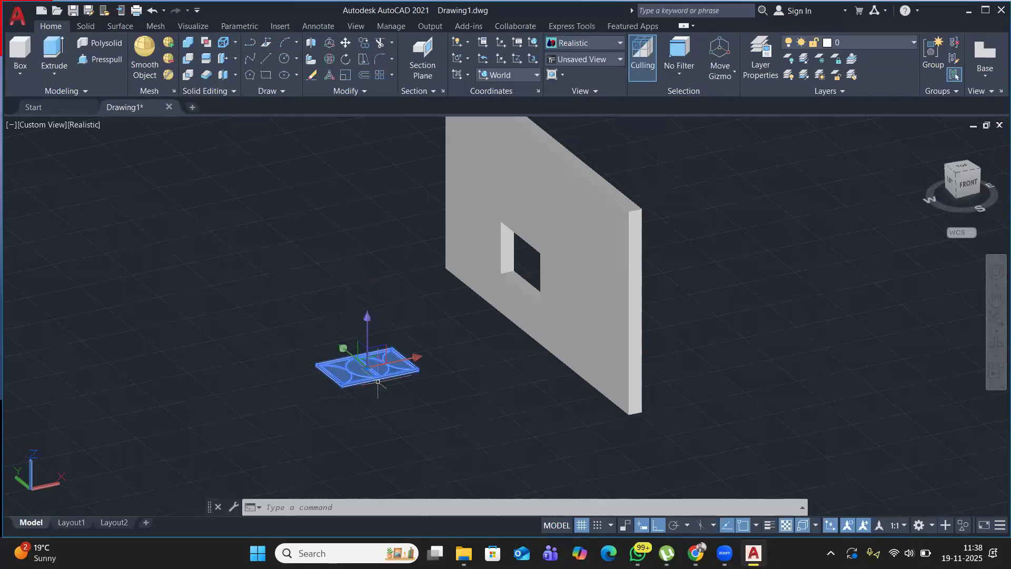
scroll(378, 382, up, 3)
scroll(368, 362, down, 2)
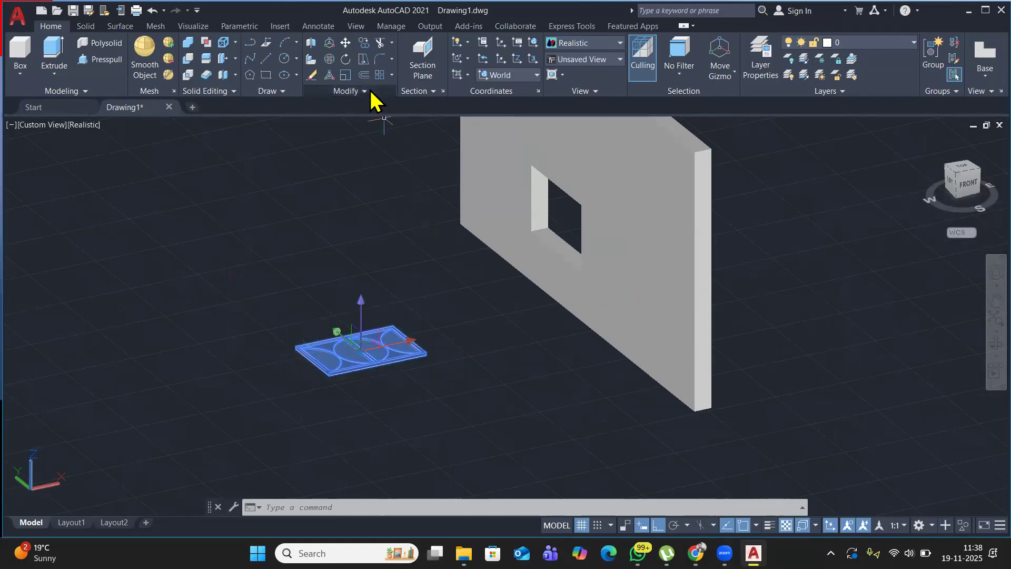
click(328, 59)
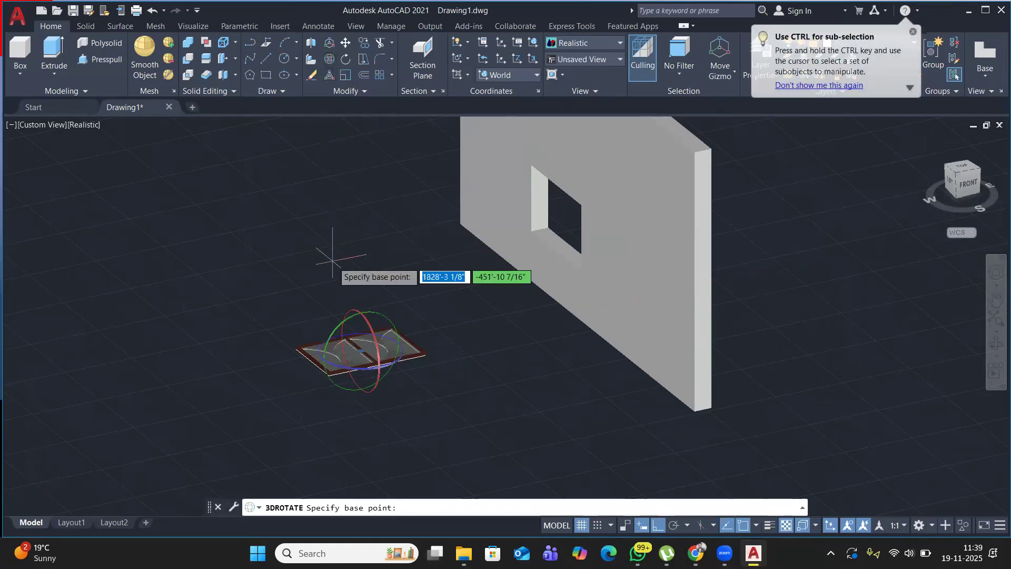
scroll(331, 264, up, 2)
middle_drag(331, 264, 329, 192)
scroll(352, 226, up, 3)
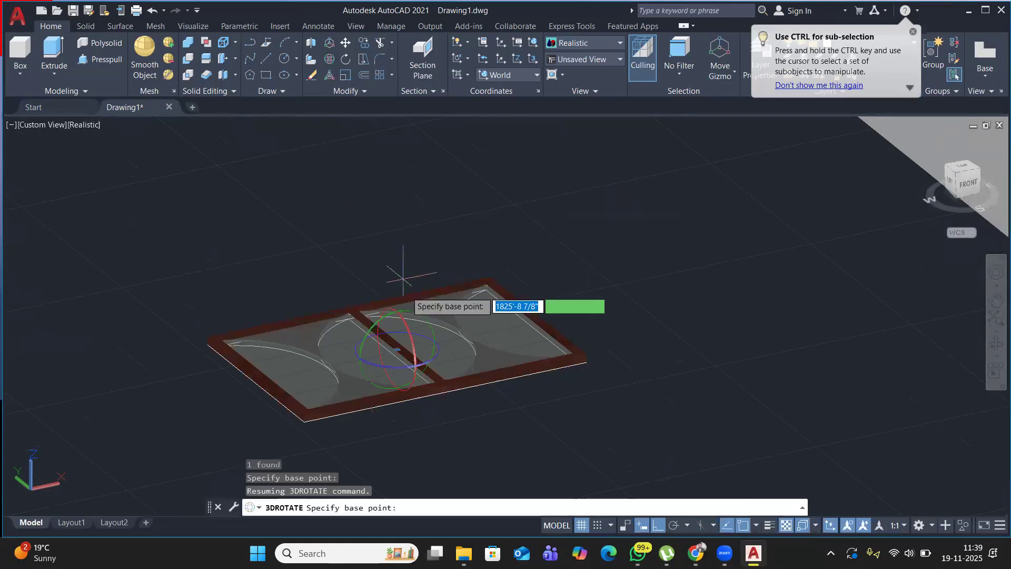
click(403, 325)
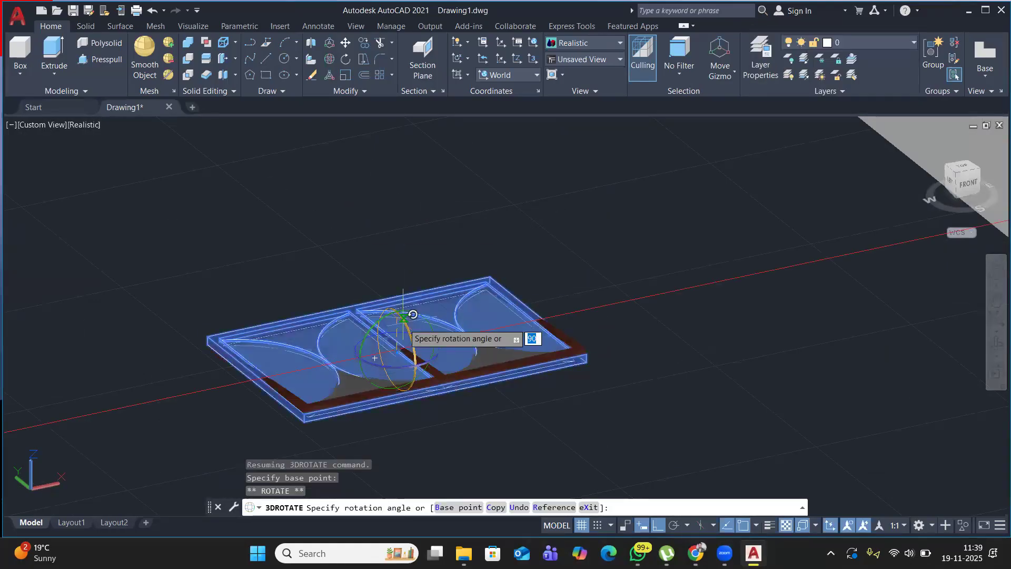
click(390, 175)
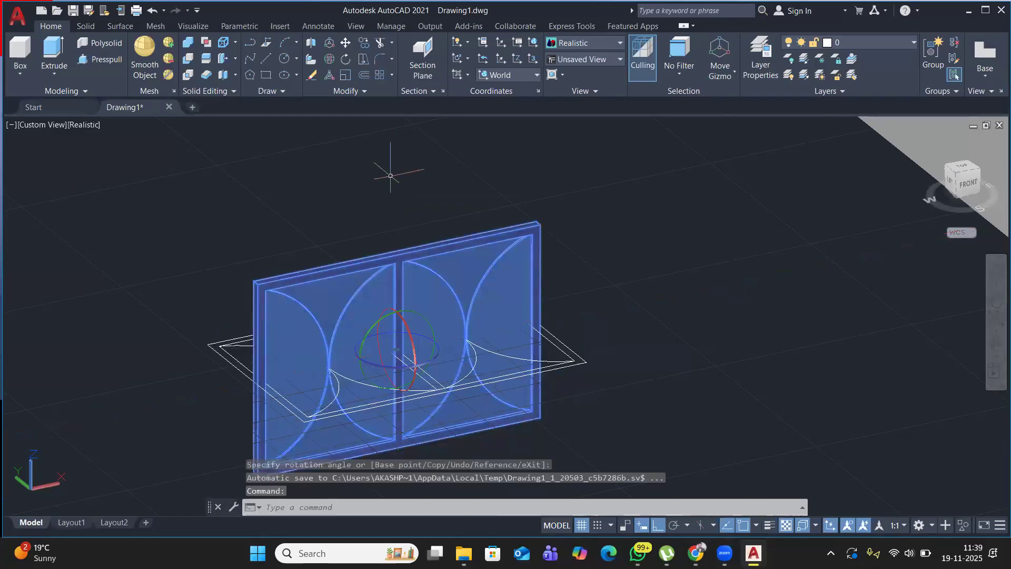
key(Escape)
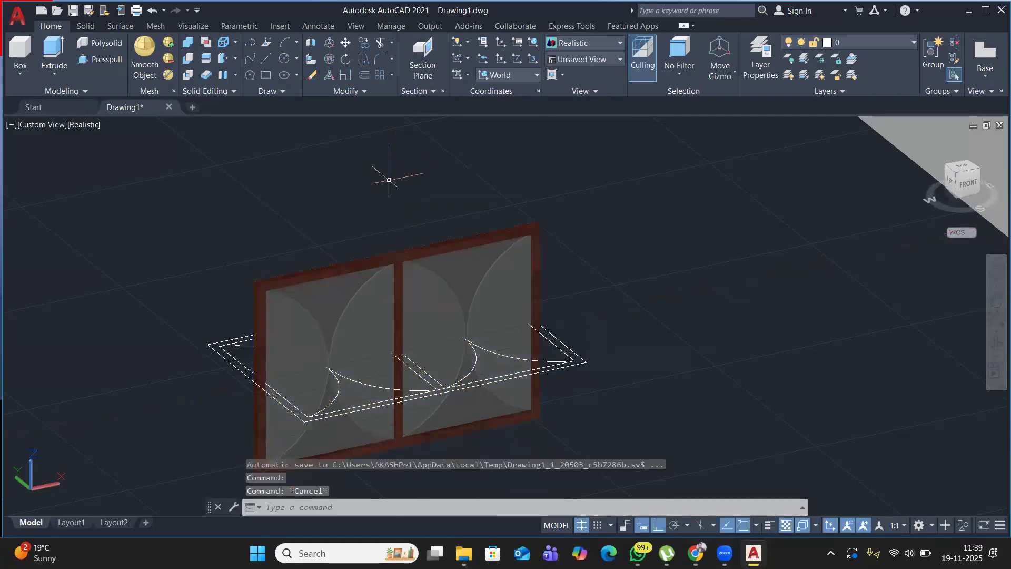
Rotate the upright window panel about the Z axis with 3D Rotate until it is parallel to the wall.
click(401, 270)
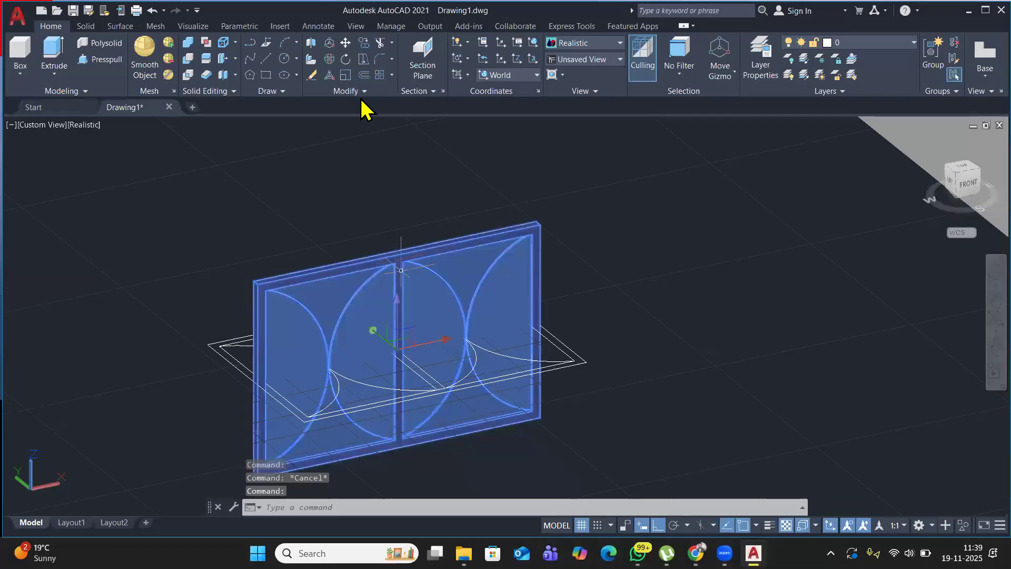
click(329, 58)
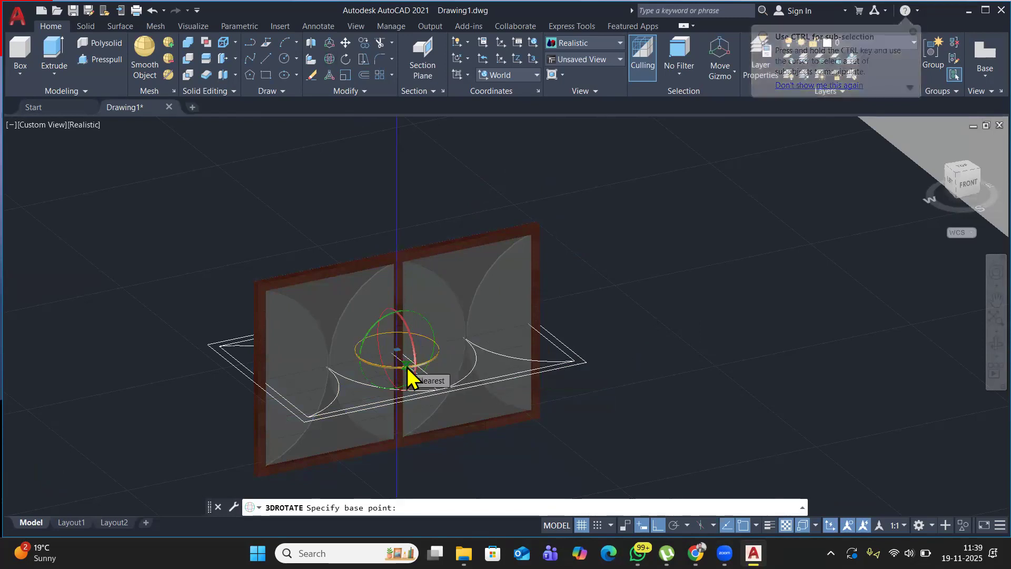
click(406, 367)
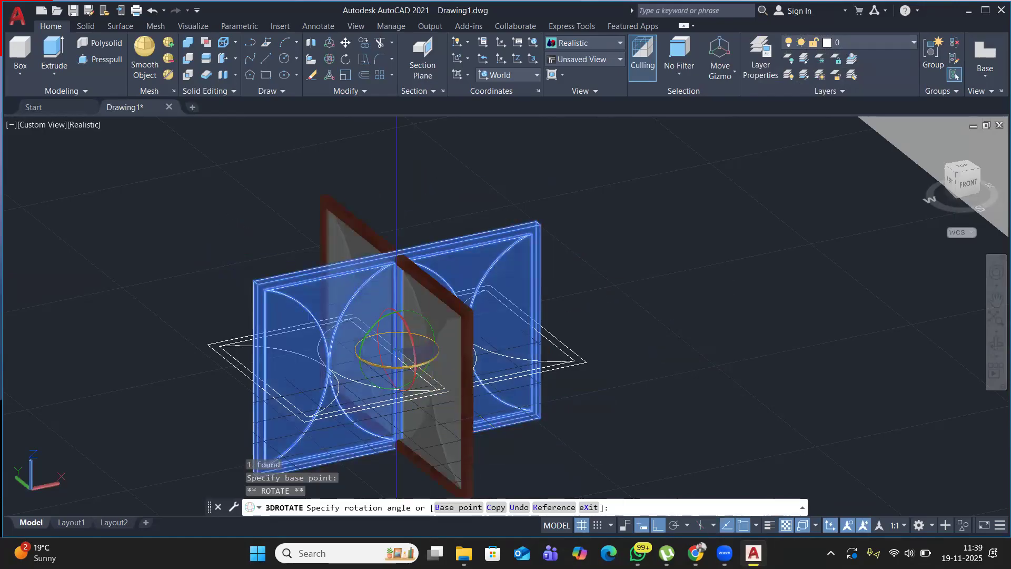
click(459, 434)
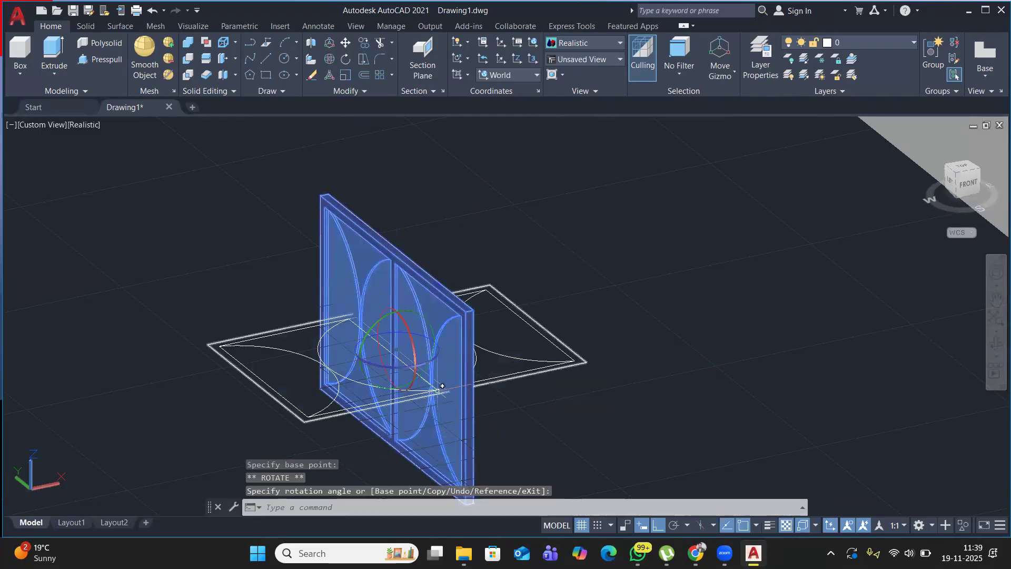
key(Escape)
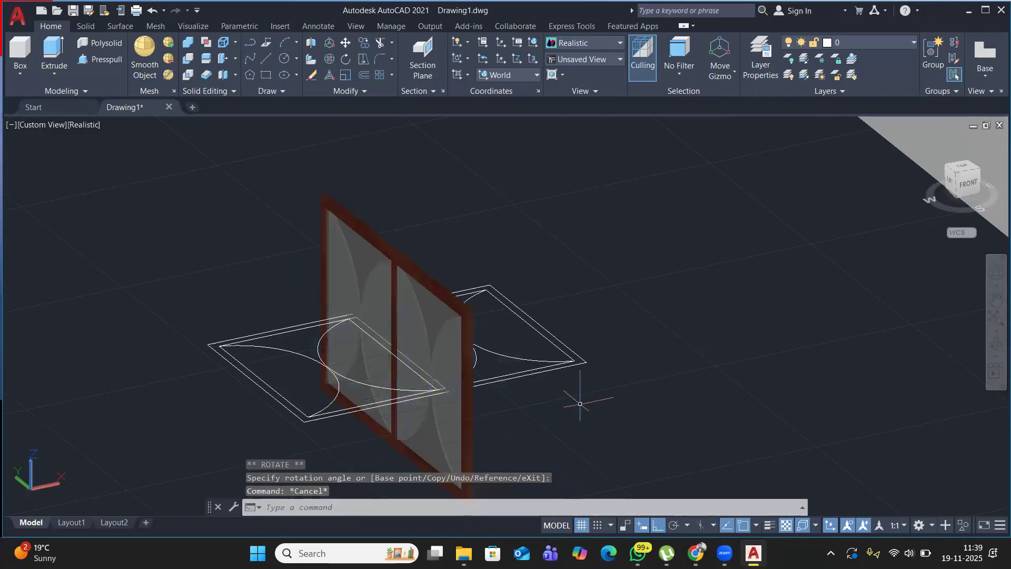
Align the window panel to the wall opening, matching its lower outer corner to the opening's lower near corner with a single point pair.
middle_drag(582, 401, 495, 340)
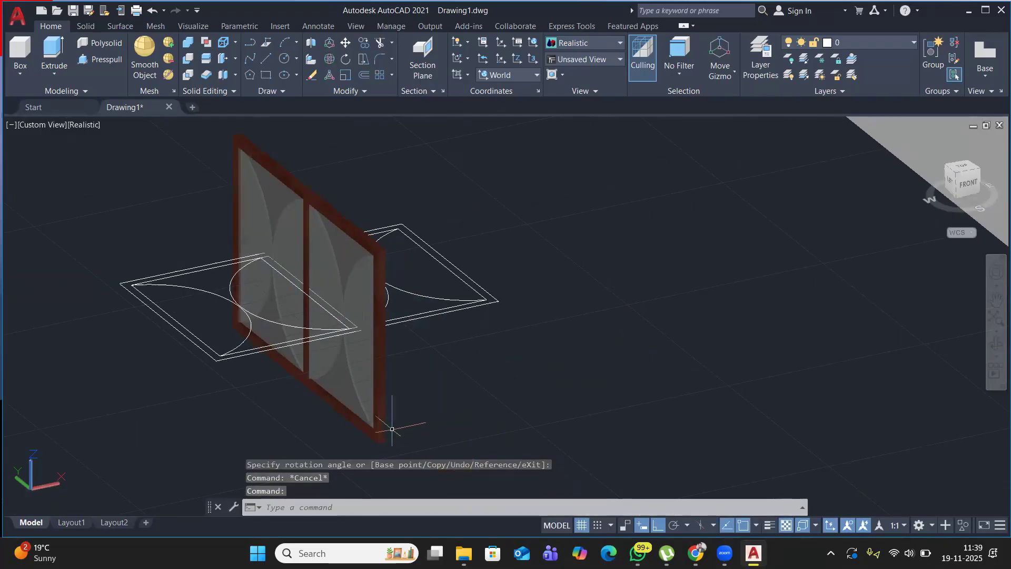
scroll(392, 429, down, 6)
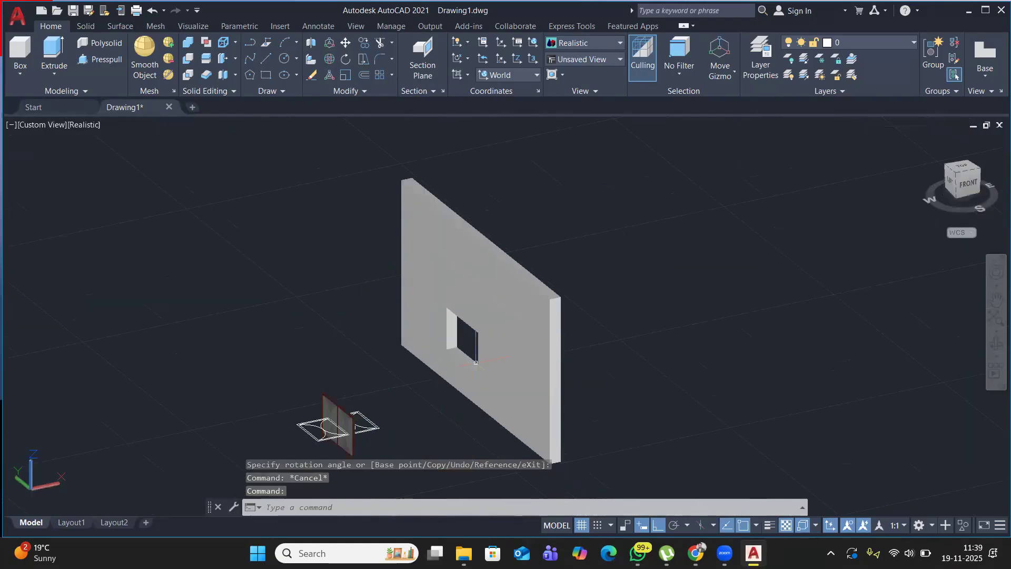
scroll(476, 362, up, 2)
middle_drag(244, 361, 352, 269)
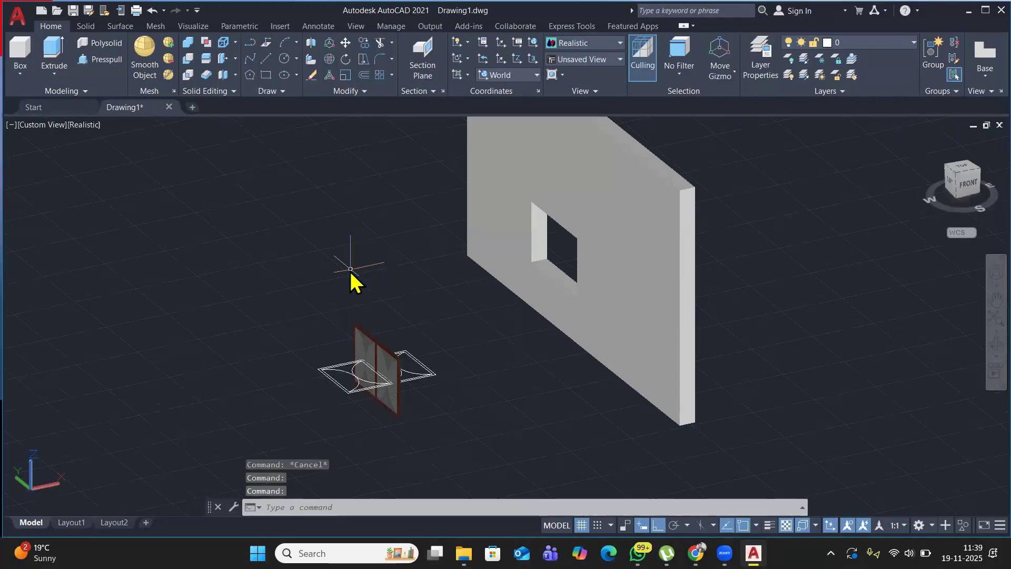
text(AL)
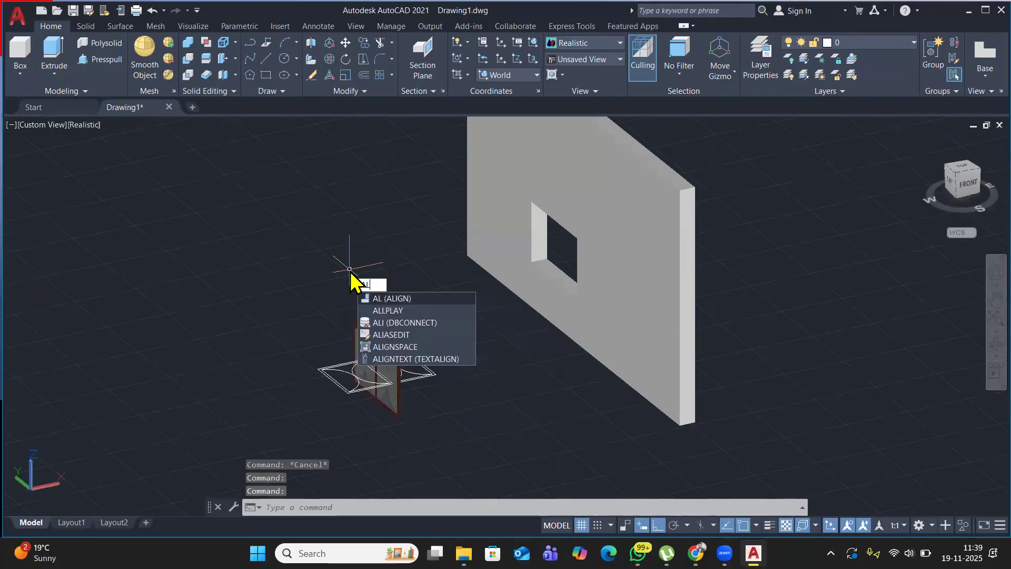
key(Return)
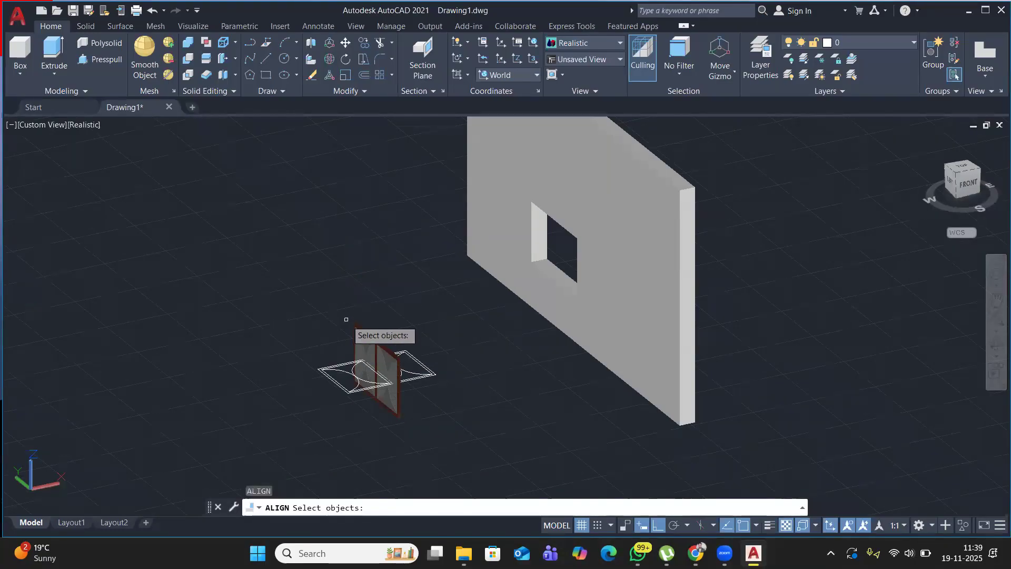
click(360, 327)
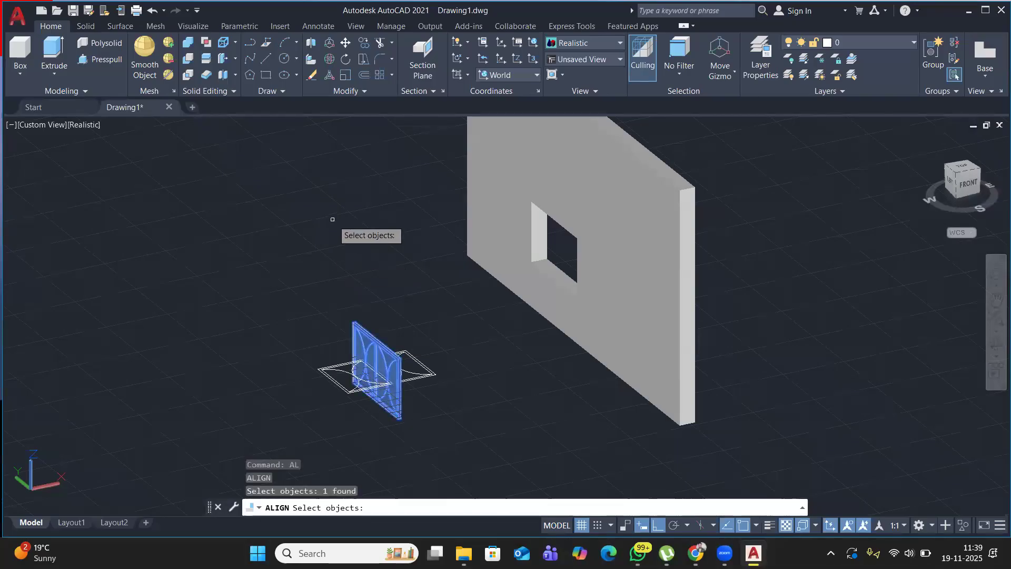
key(Return)
scroll(336, 354, up, 10)
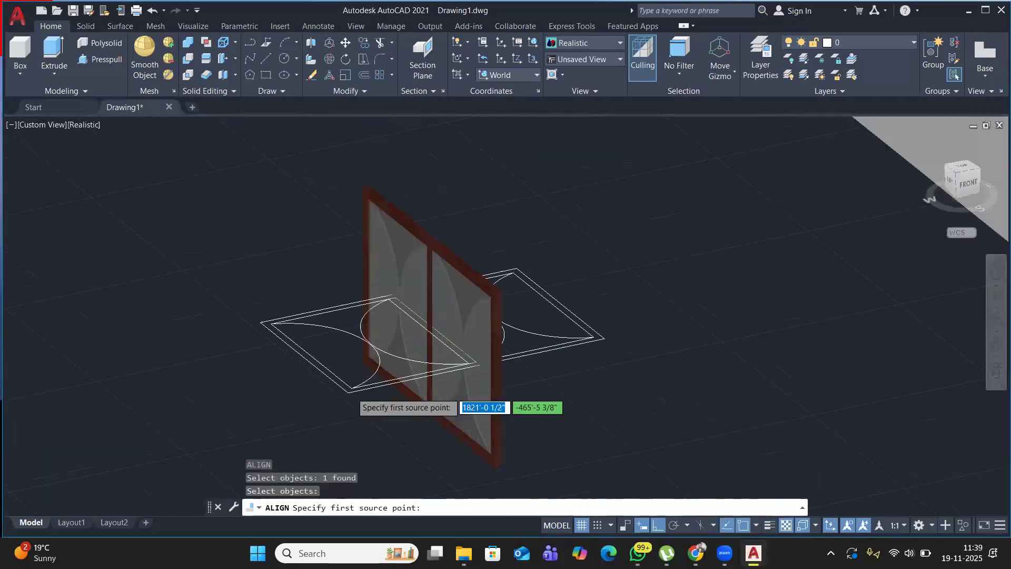
scroll(366, 400, up, 2)
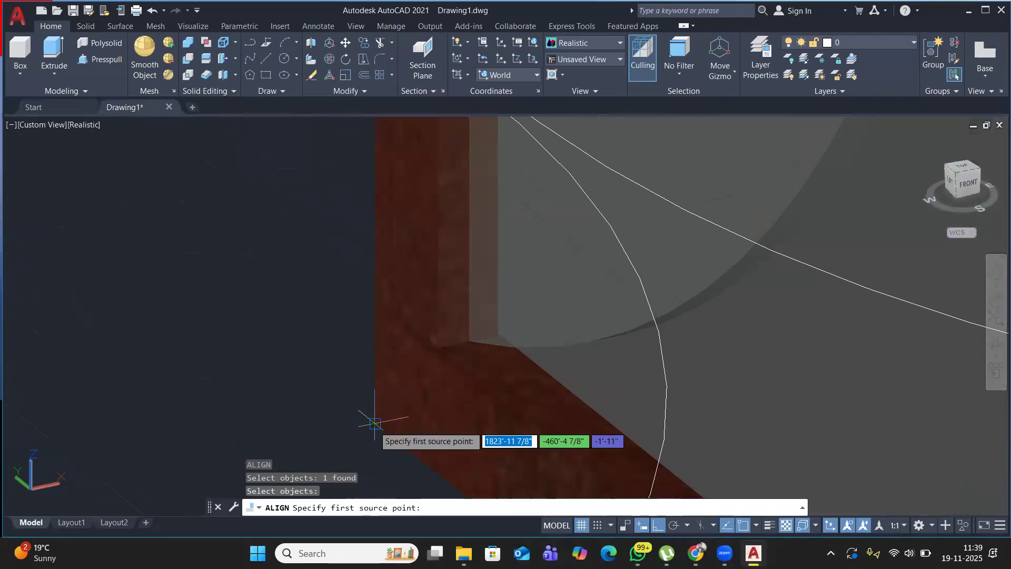
click(375, 423)
scroll(373, 419, down, 8)
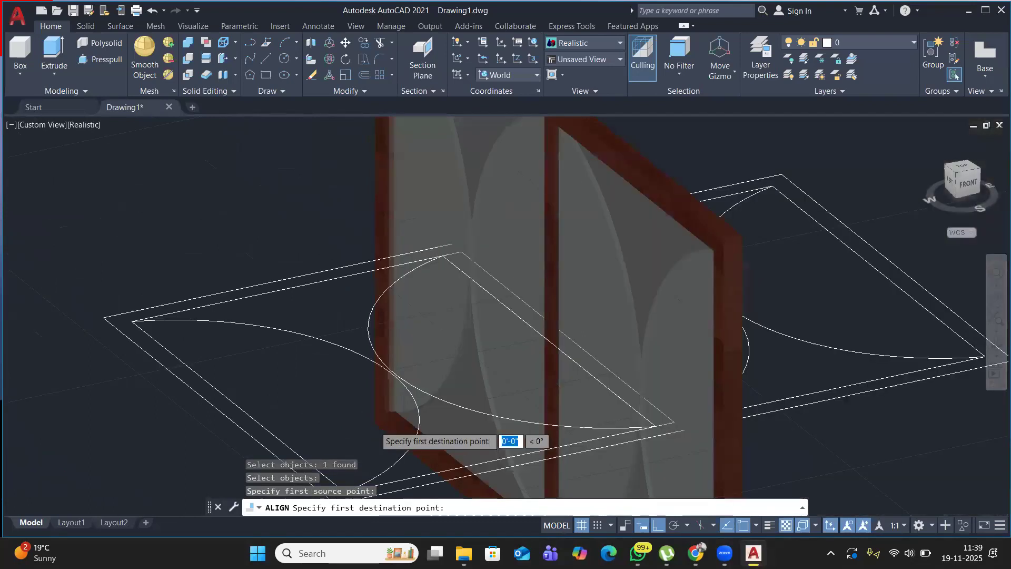
scroll(376, 427, up, 5)
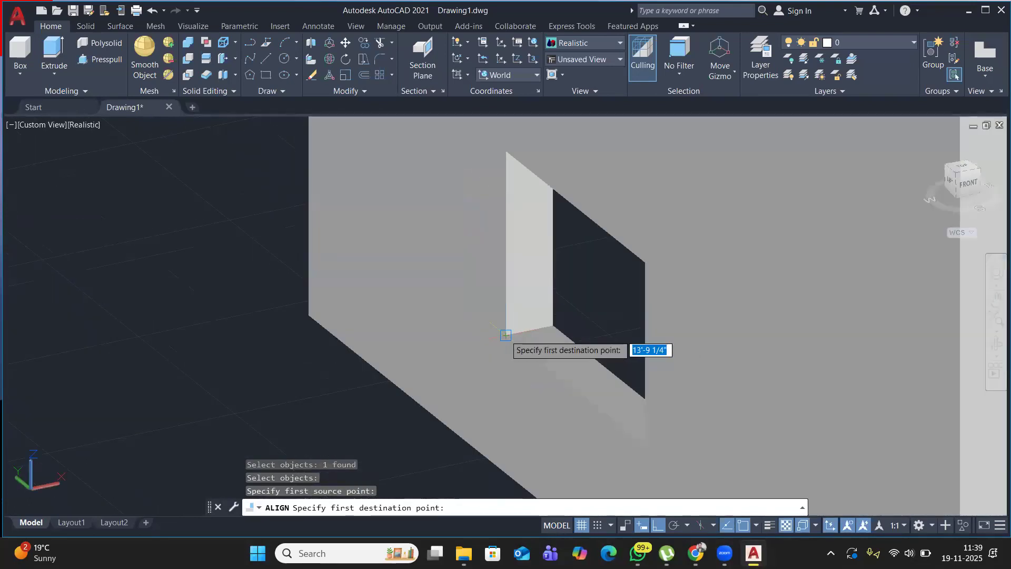
click(505, 335)
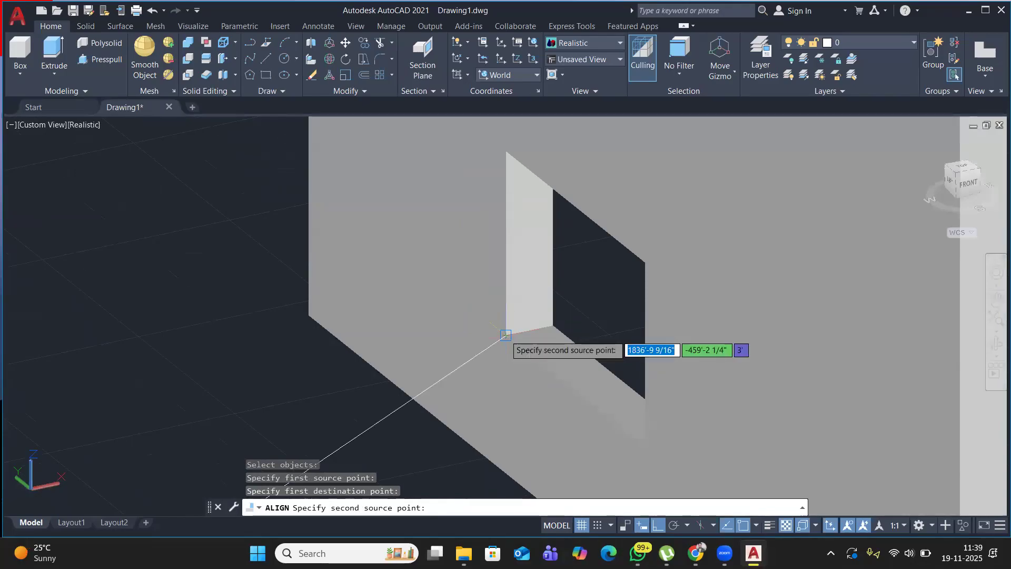
key(Return)
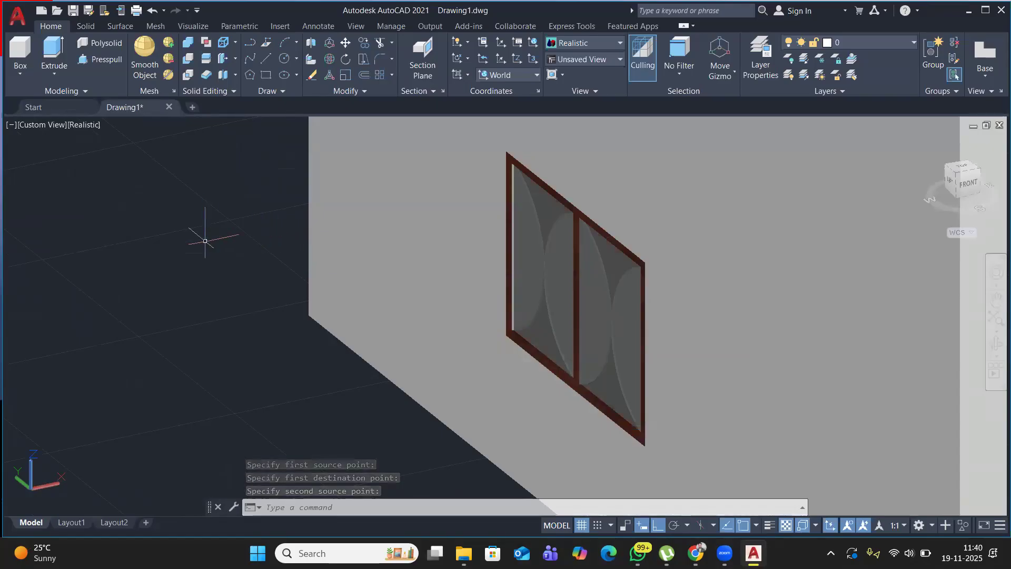
shift+middle_drag(293, 290, 227, 282)
scroll(280, 292, down, 3)
key(Escape)
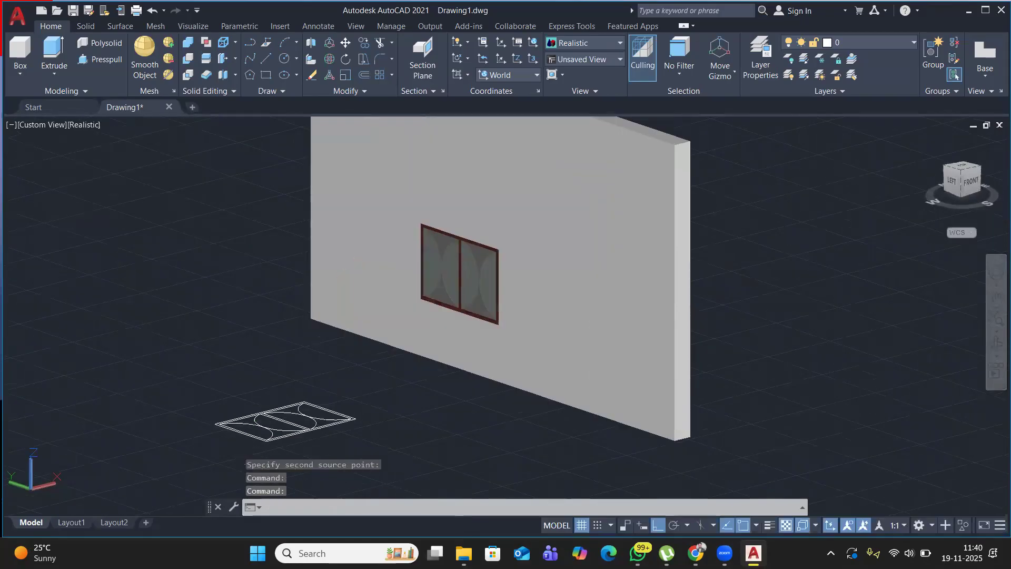
Undo the panel's alignment and both of its 3D rotations.
key(ctrl+z)
key(ctrl+z)
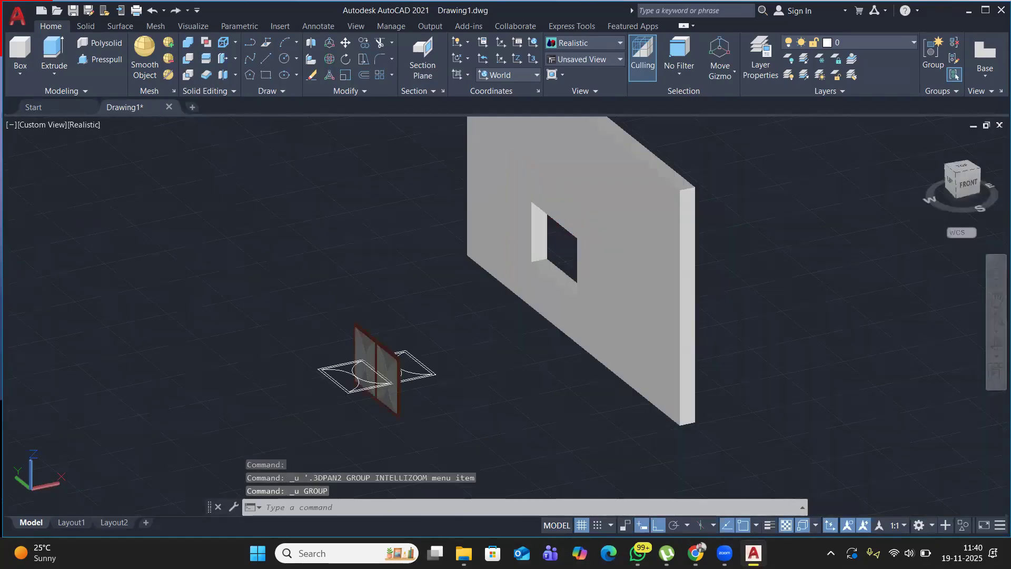
key(ctrl+z)
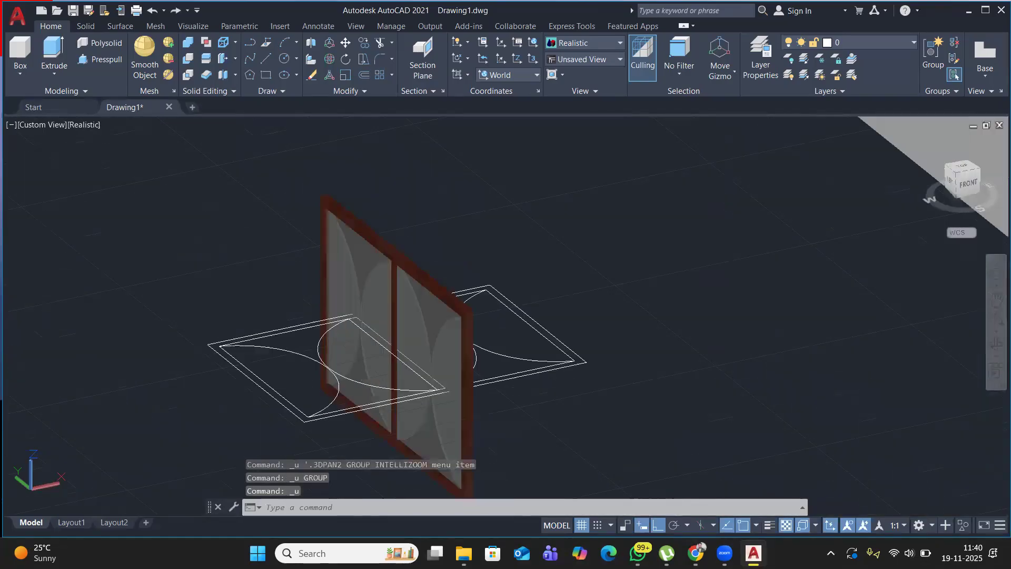
key(ctrl+z)
key(ctrl+z)
key(ctrl+z)
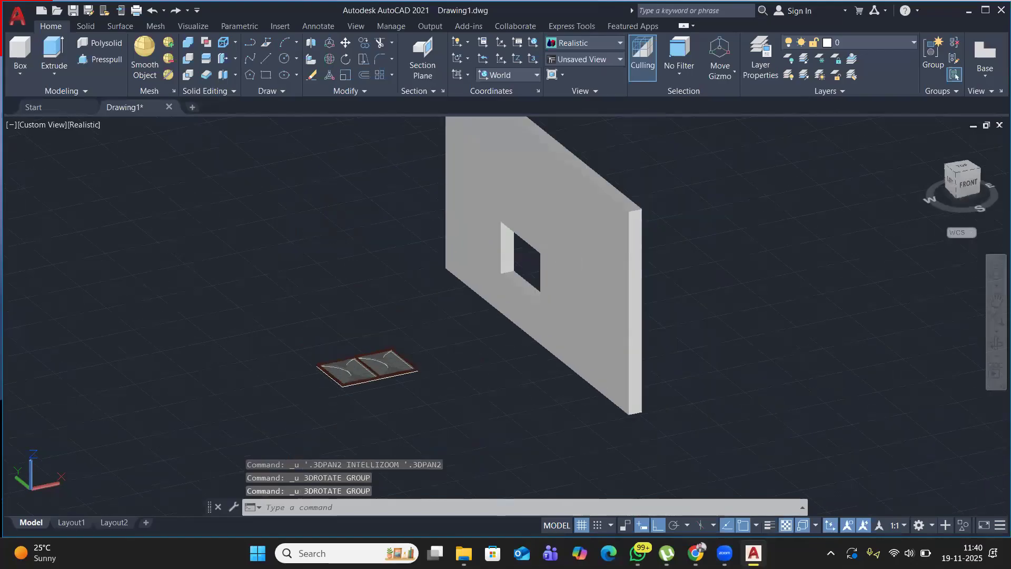
Turn the flat window panel upright again with a quarter-turn 3D Rotate about the X axis.
click(379, 372)
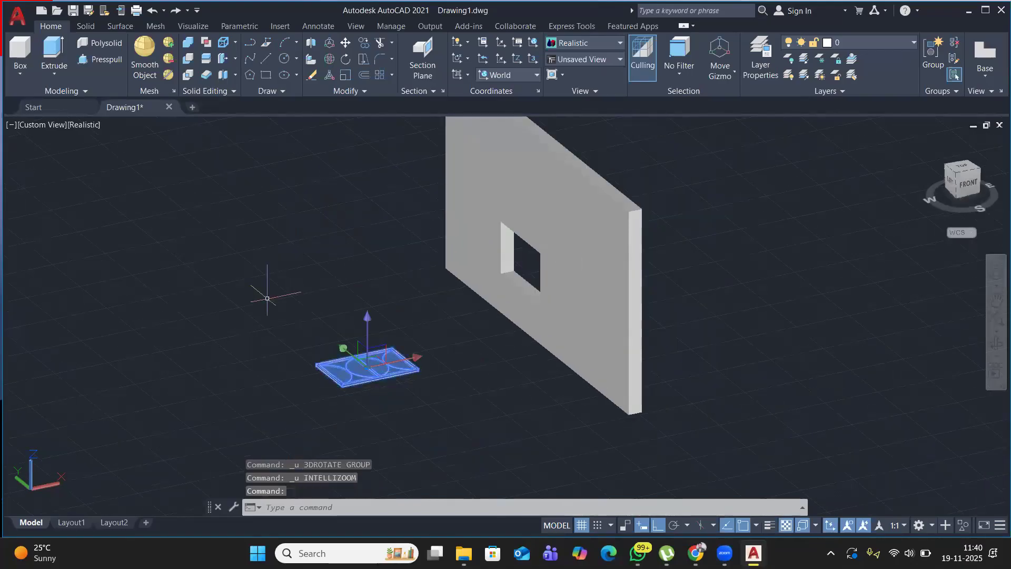
click(330, 60)
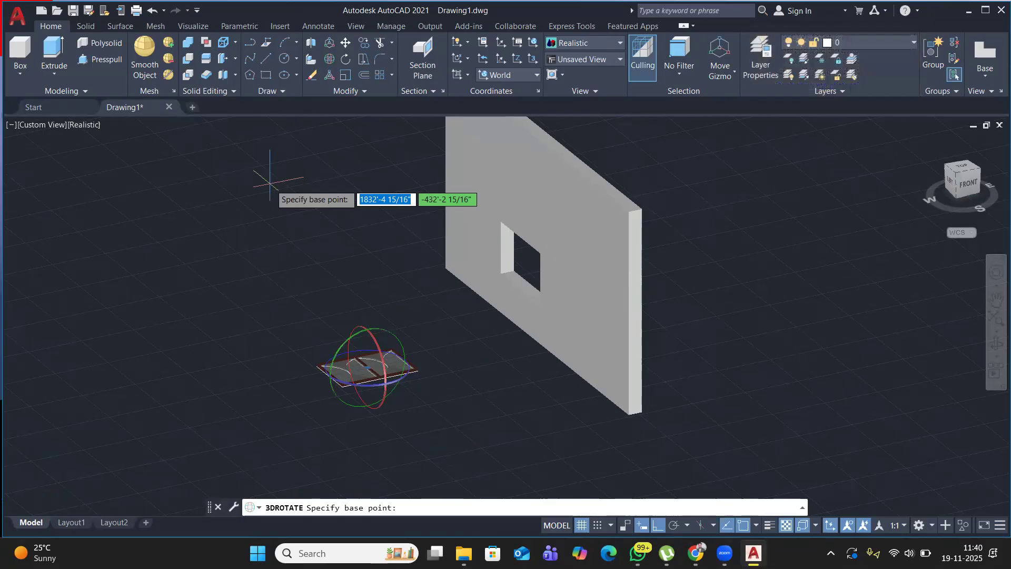
scroll(338, 289, up, 2)
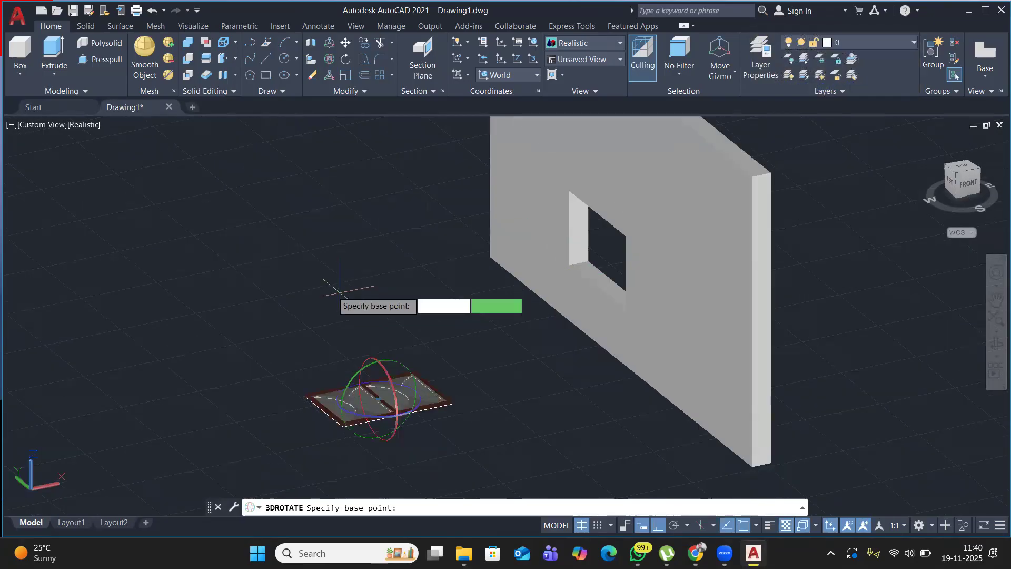
shift+middle_drag(308, 279, 381, 294)
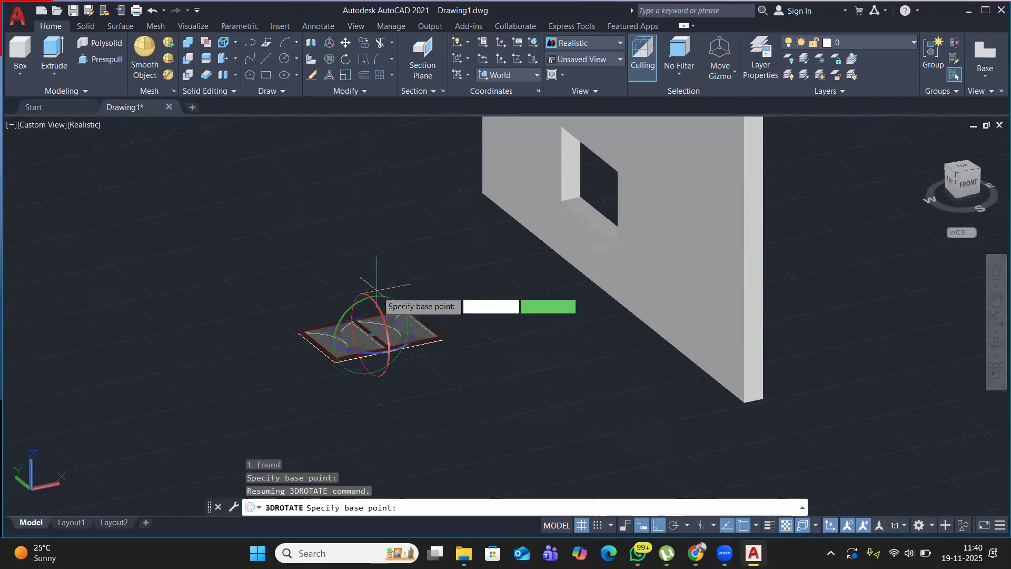
click(377, 314)
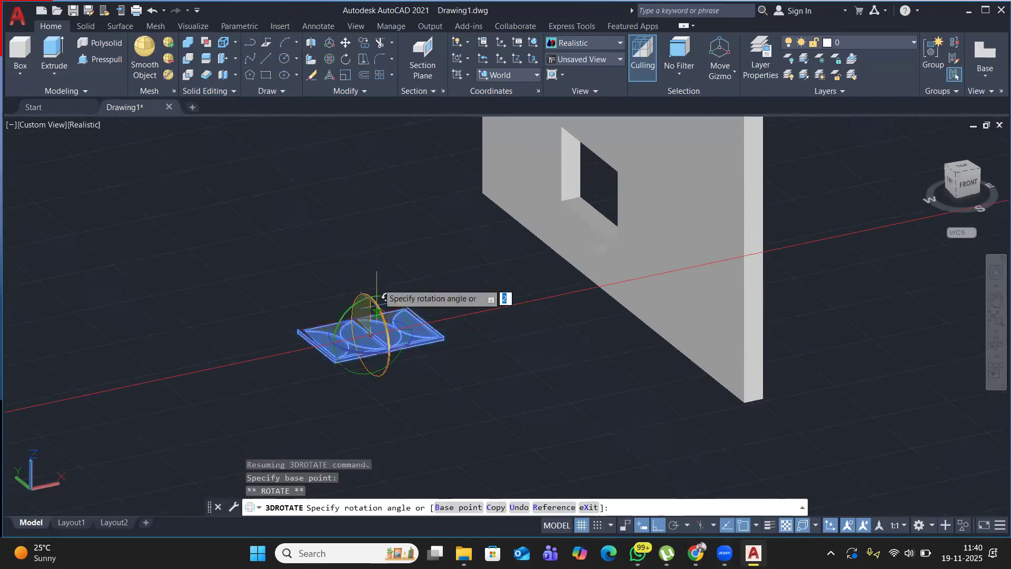
click(381, 169)
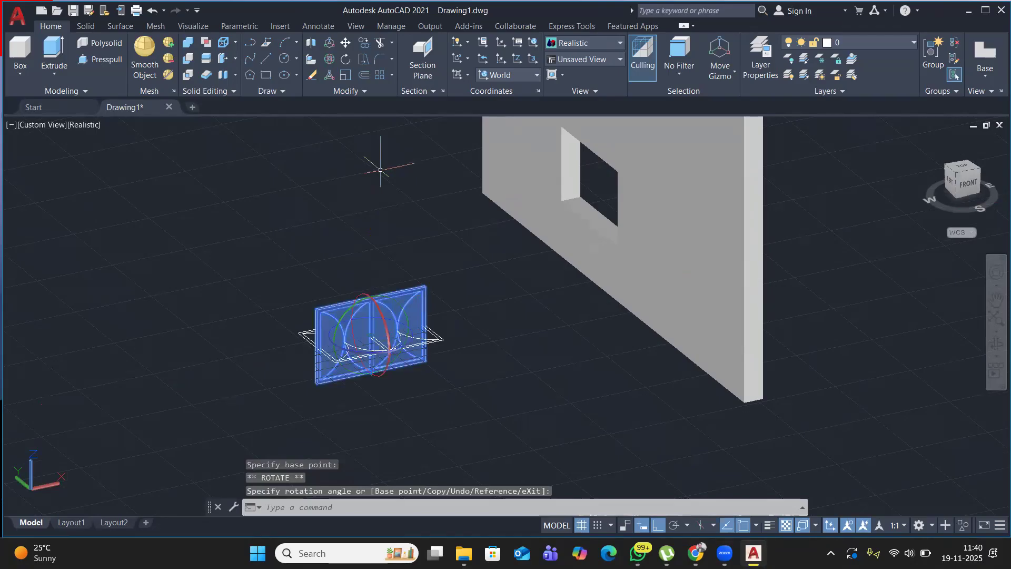
scroll(395, 381, up, 2)
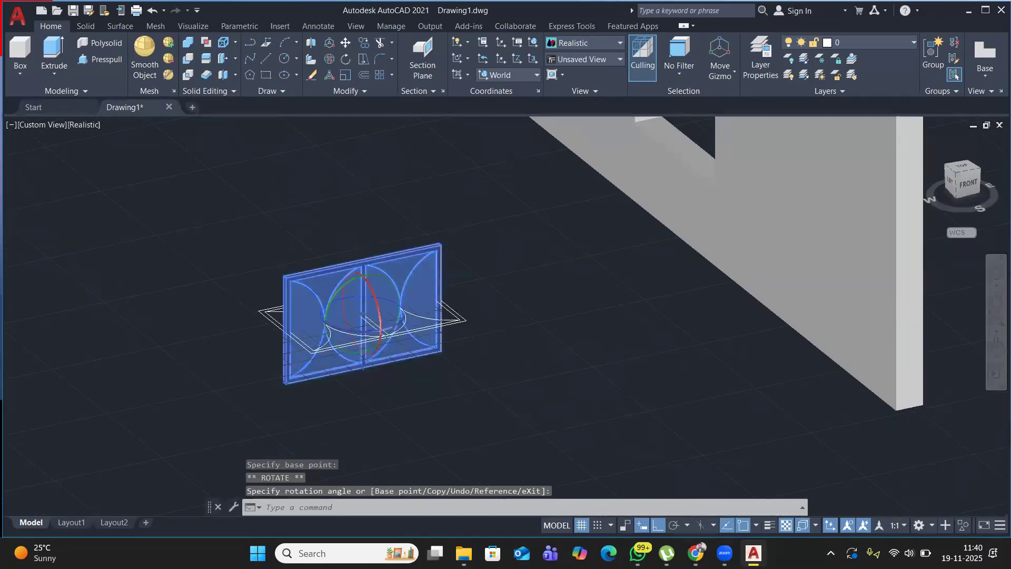
Rotate the upright window panel 270° about the Z axis so that it faces parallel to the wall.
scroll(334, 310, up, 2)
click(334, 309)
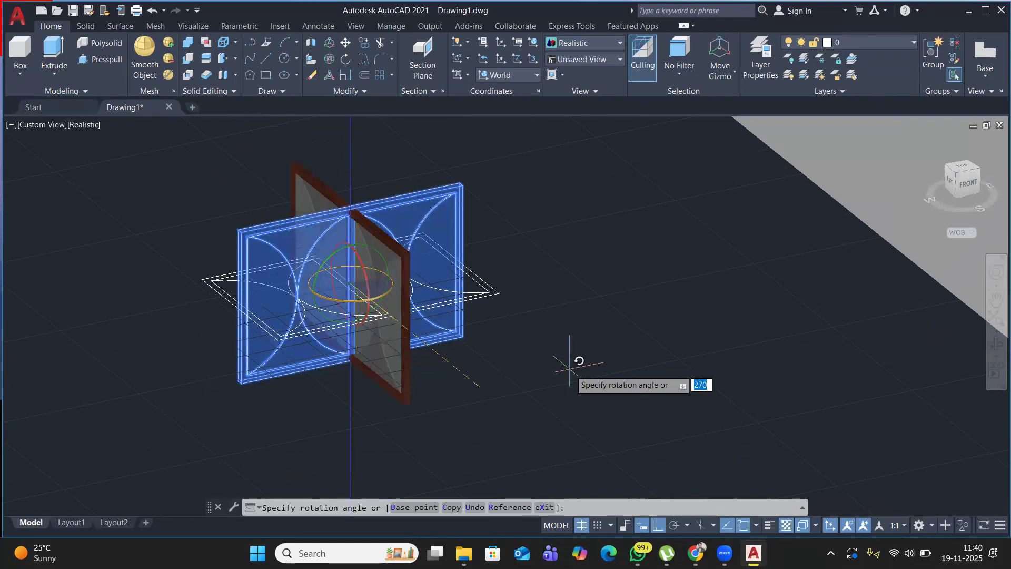
click(569, 368)
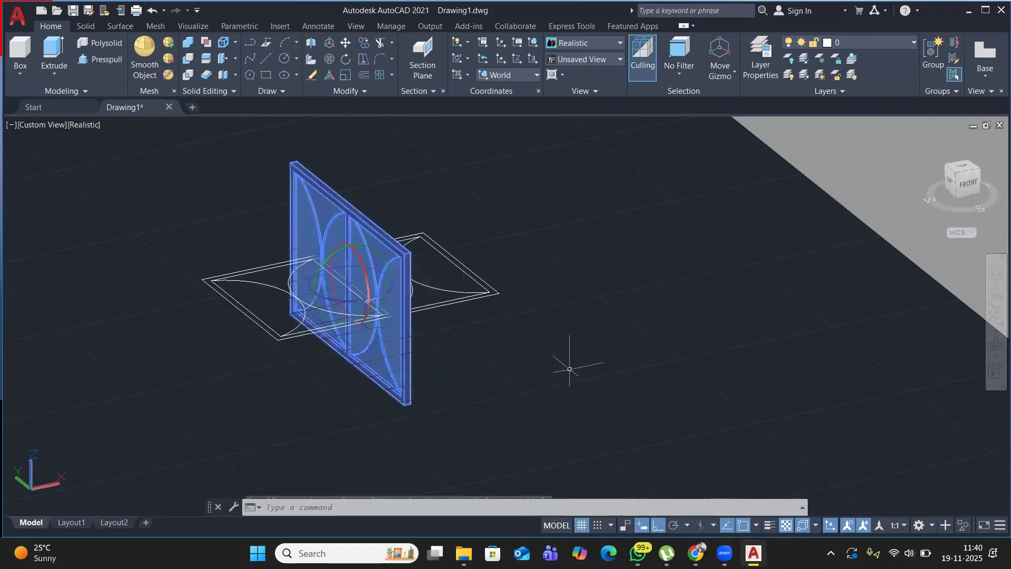
key(Escape)
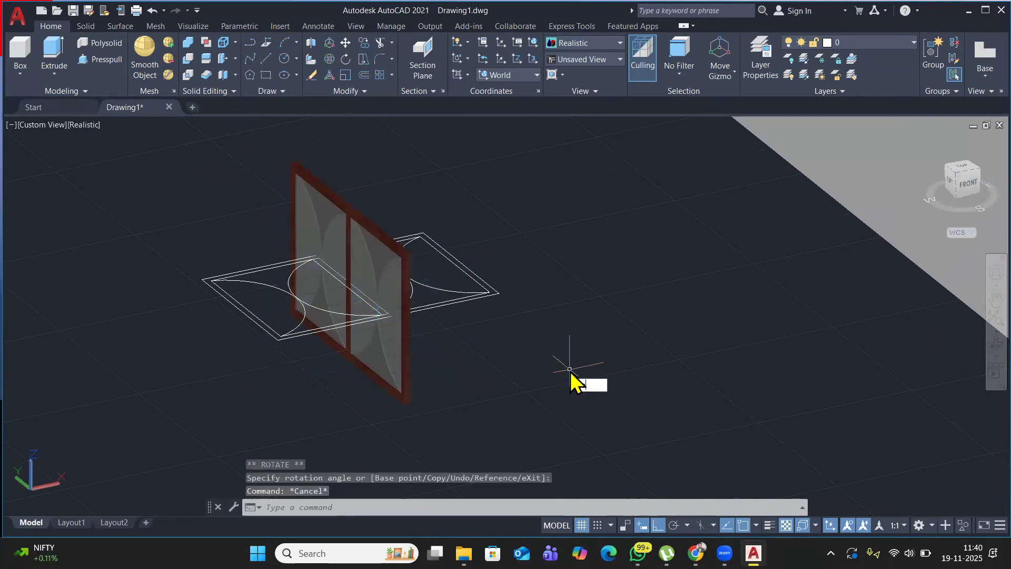
Align the window panel to the wall opening with one point pair, matching its lower far corner to the opening's lower far corner.
text(al)
key(Return)
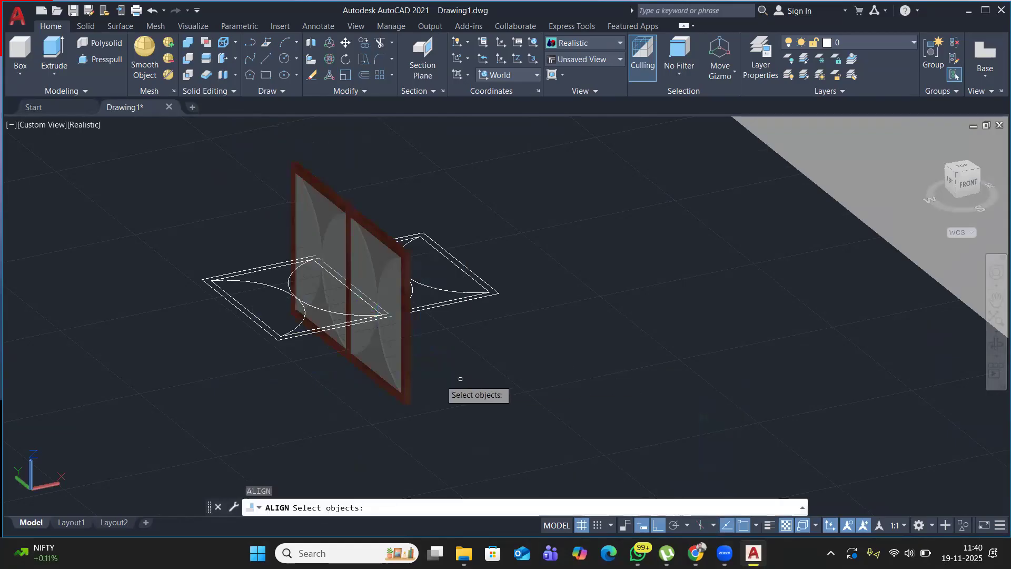
click(411, 394)
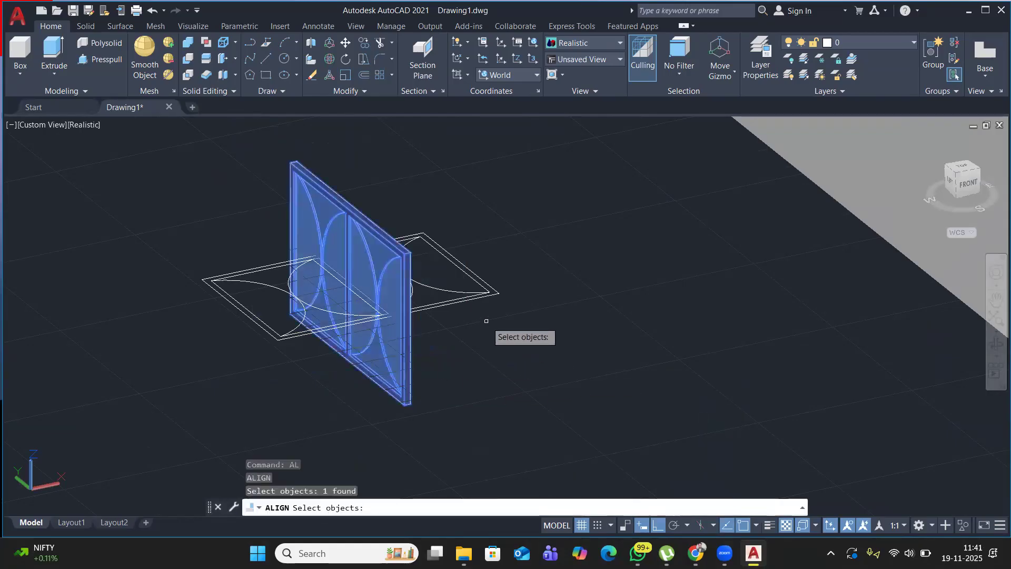
key(Return)
scroll(276, 311, up, 6)
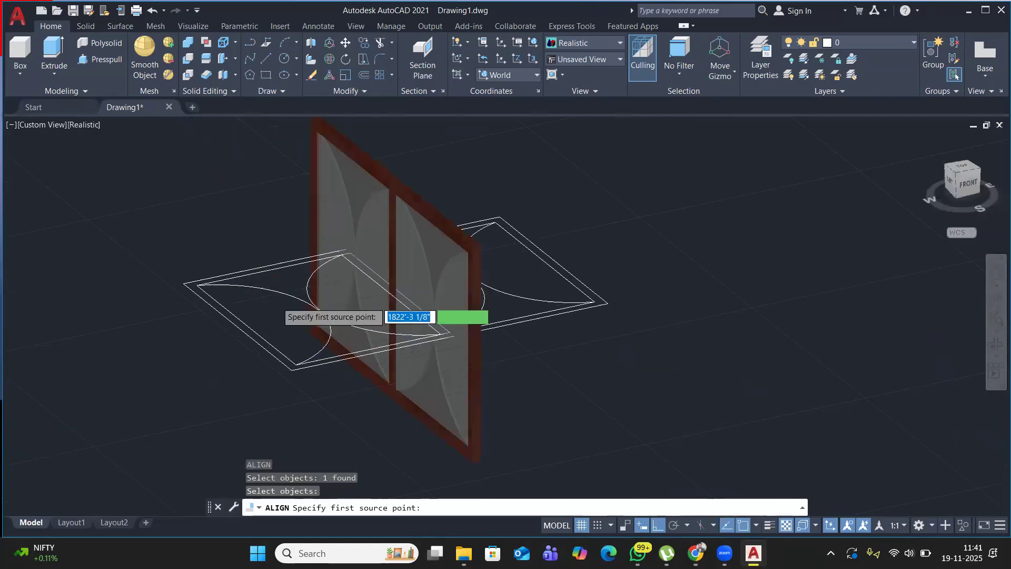
scroll(377, 413, up, 2)
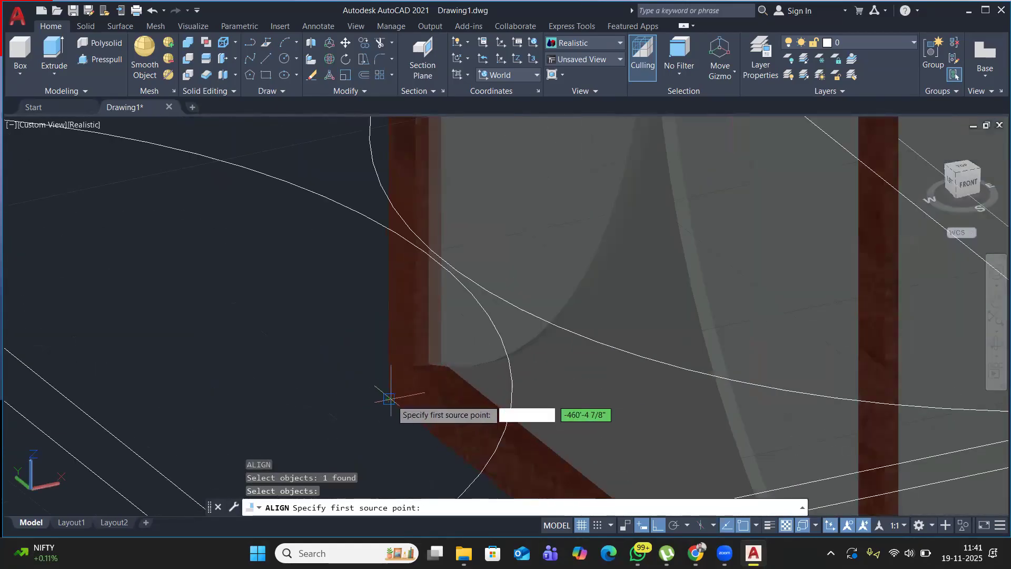
click(388, 399)
scroll(388, 399, down, 6)
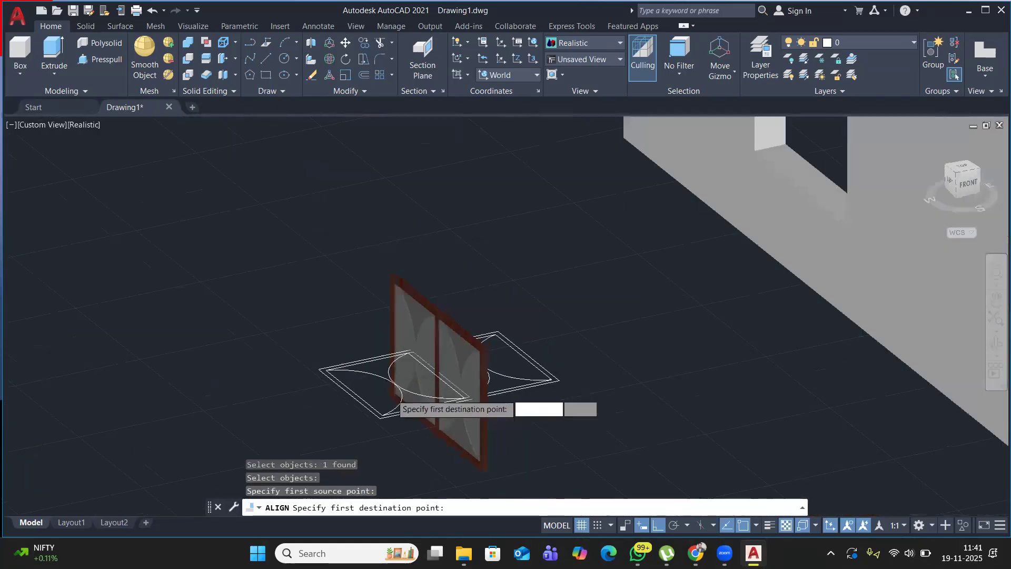
scroll(626, 242, up, 5)
click(624, 249)
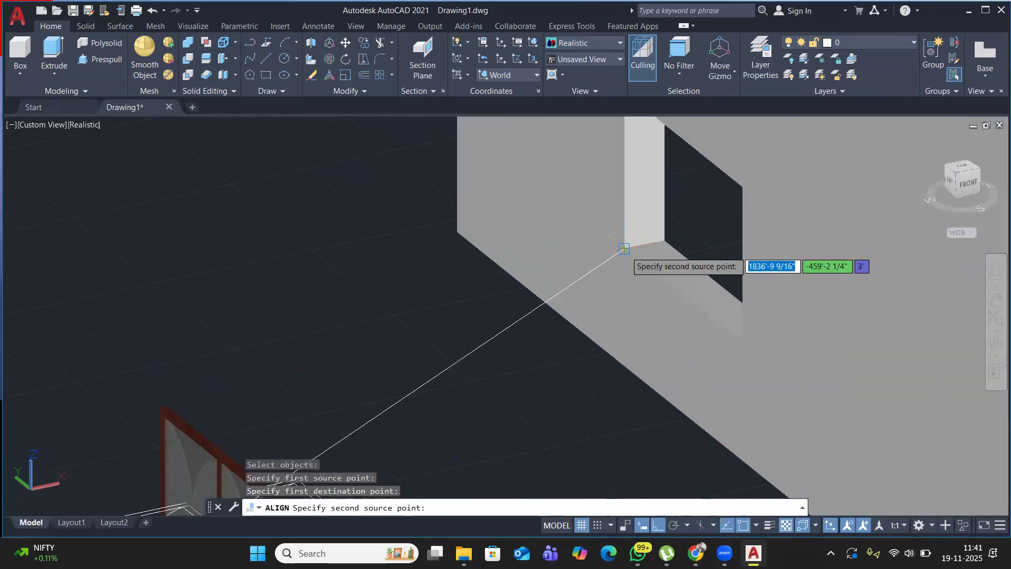
key(Return)
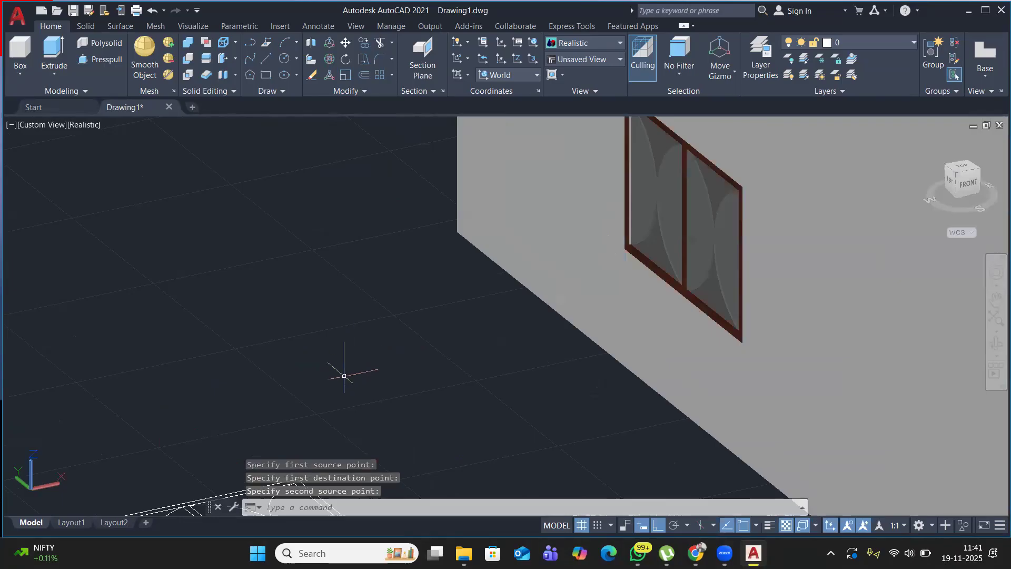
Copy the fitted window panel three times, once farther along the wall and twice into the open space in front of it.
scroll(344, 375, down, 2)
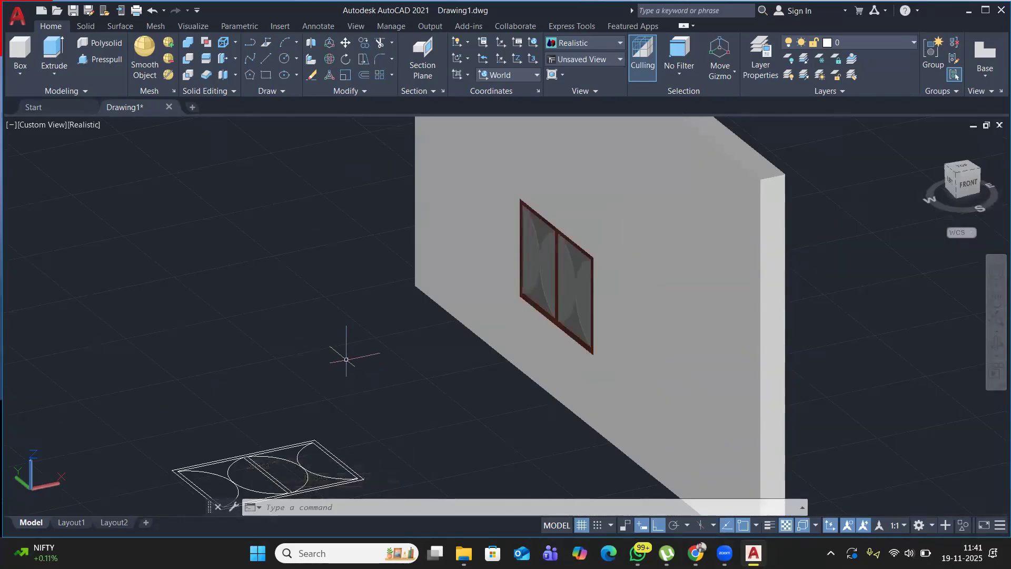
scroll(346, 359, down, 2)
middle_drag(276, 397, 485, 314)
scroll(485, 313, up, 3)
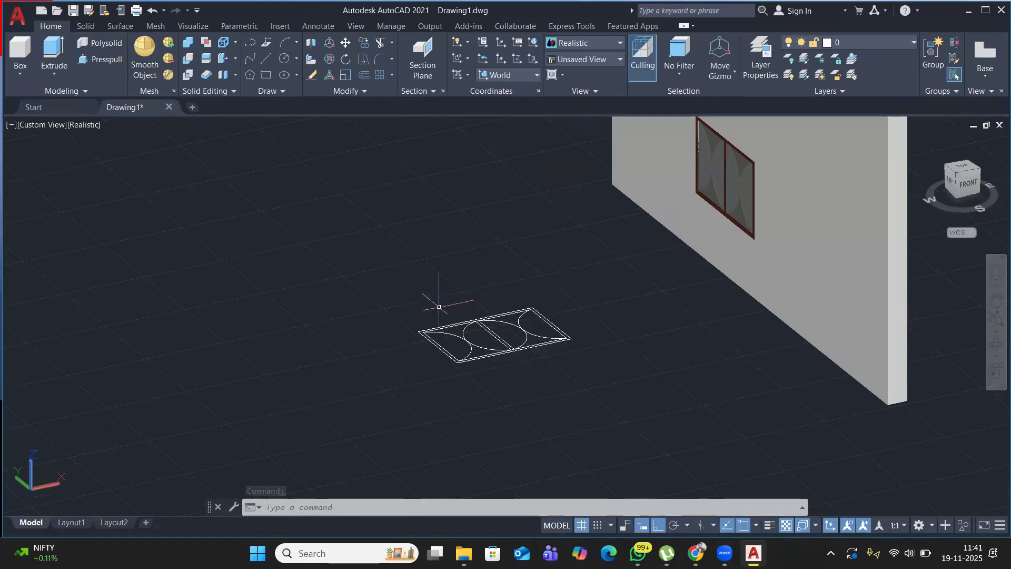
click(726, 199)
middle_drag(572, 233, 457, 309)
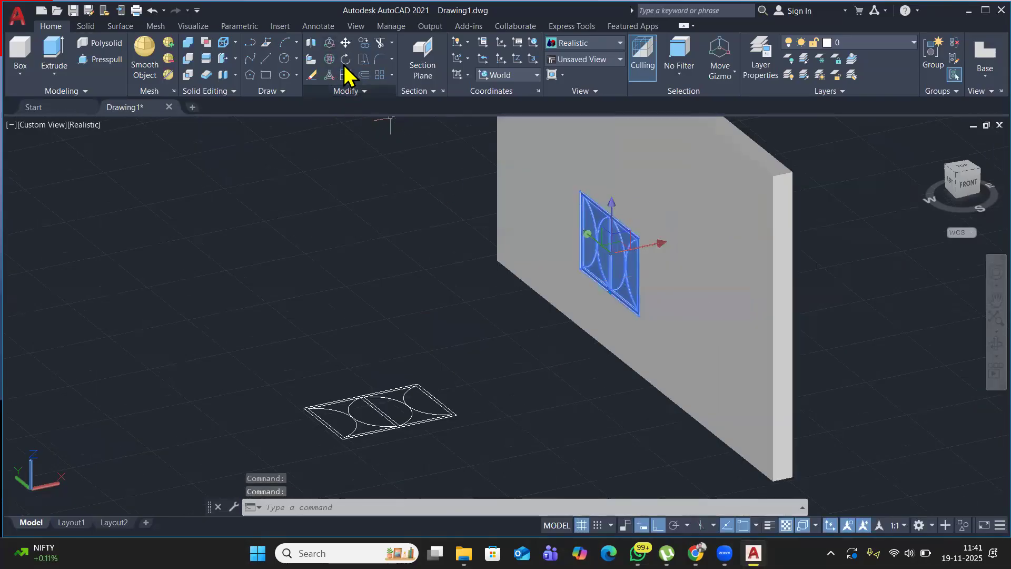
click(363, 43)
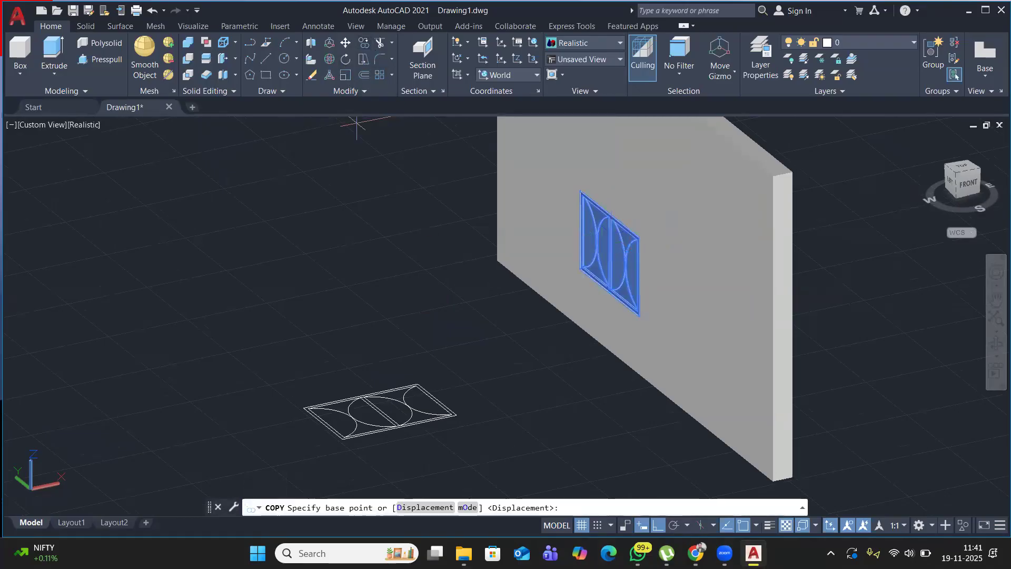
click(496, 260)
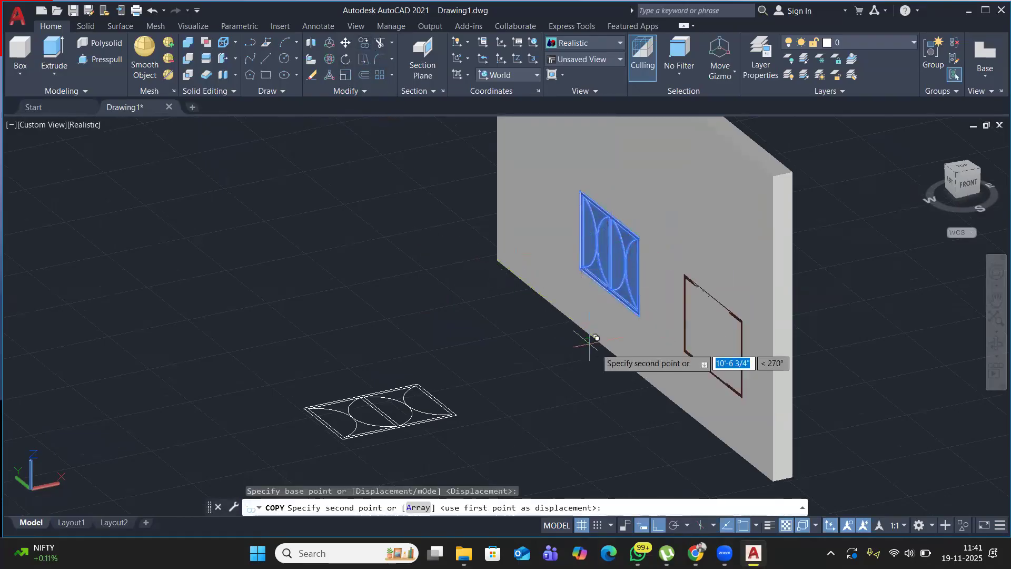
click(615, 355)
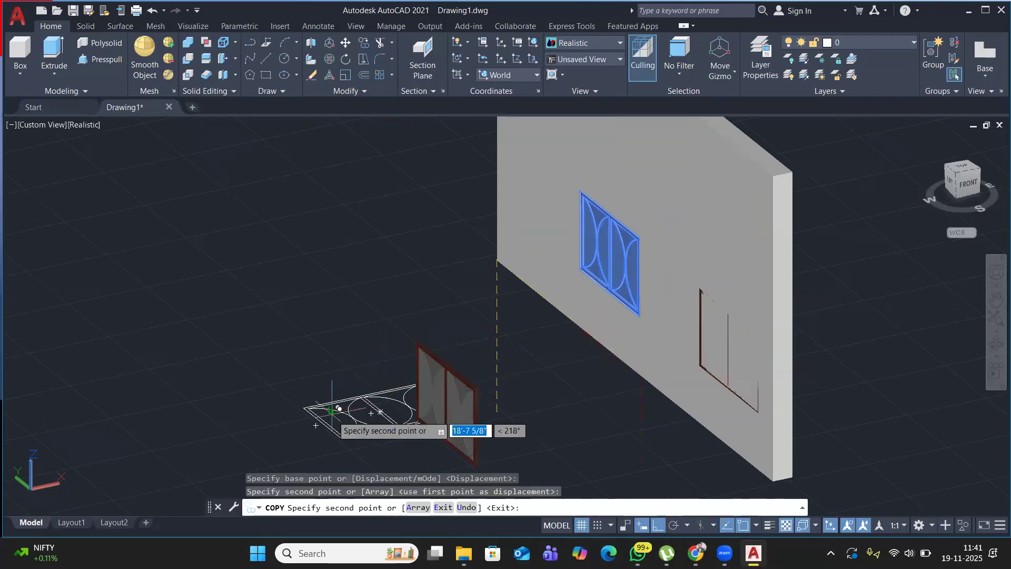
click(344, 414)
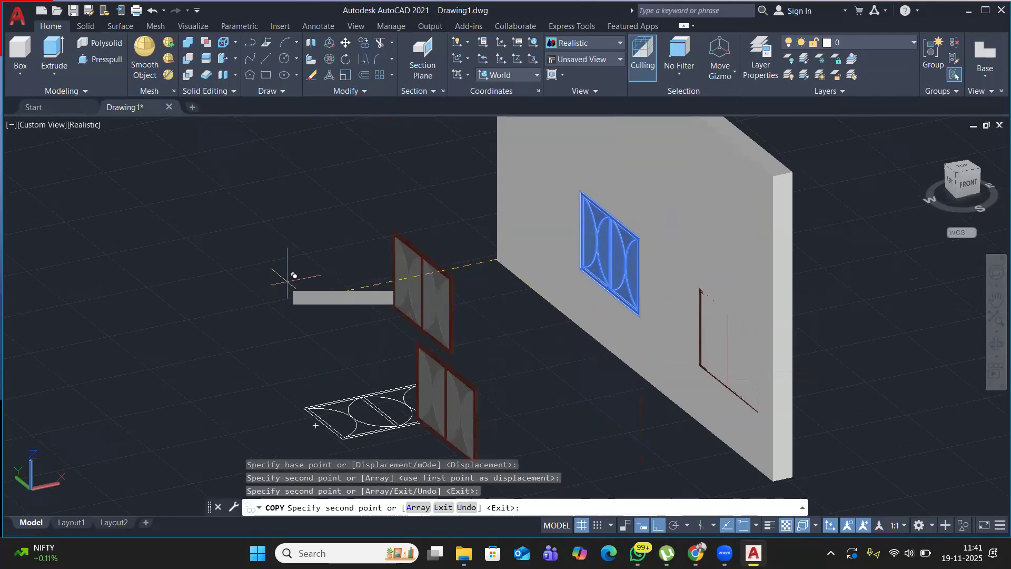
click(257, 280)
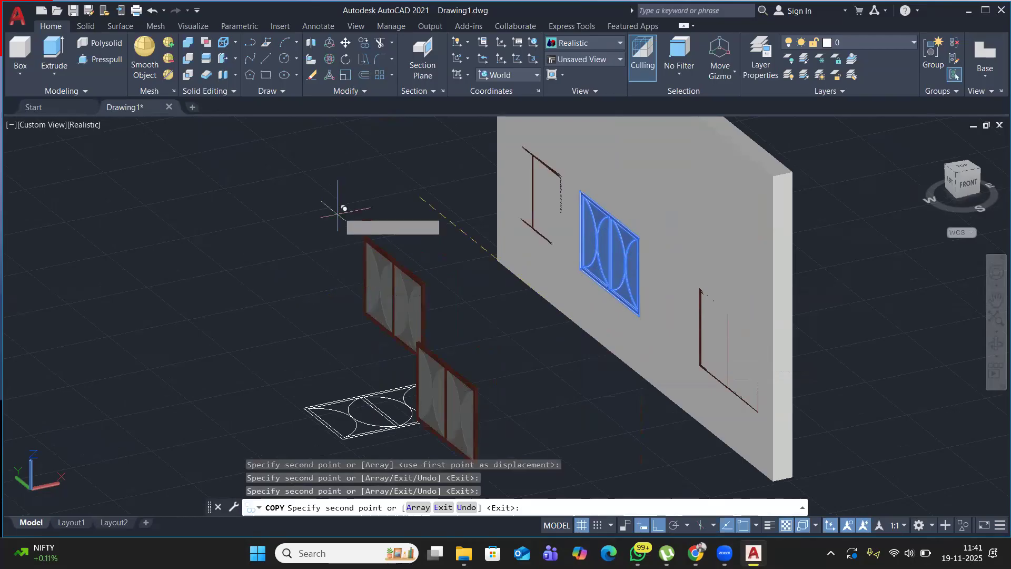
right_click(221, 201)
click(241, 195)
Shrink the free-standing copy beside the flat window outline to a small panel with 3D Scale, using a base point near its middle.
scroll(416, 311, up, 5)
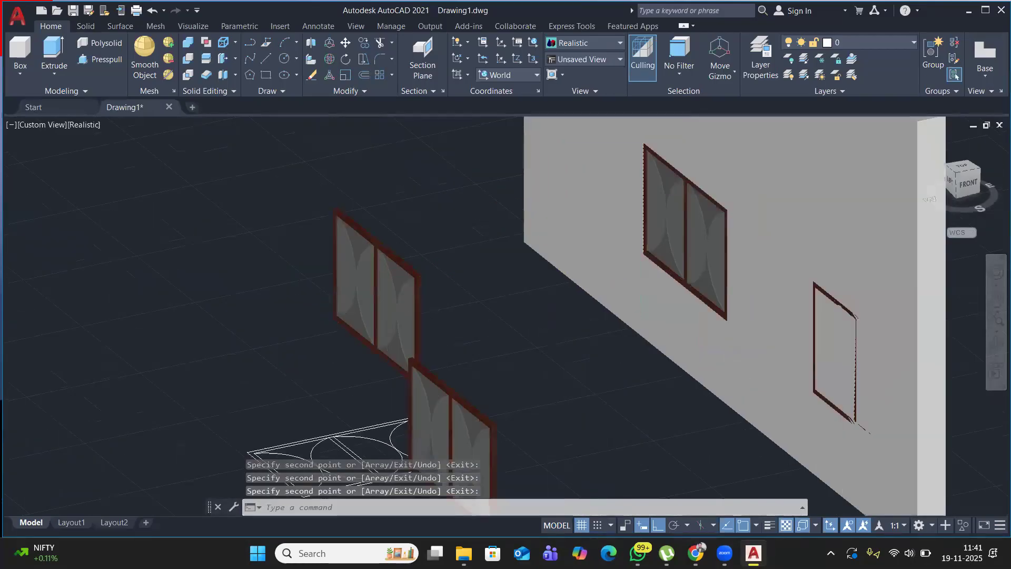
scroll(417, 327, down, 6)
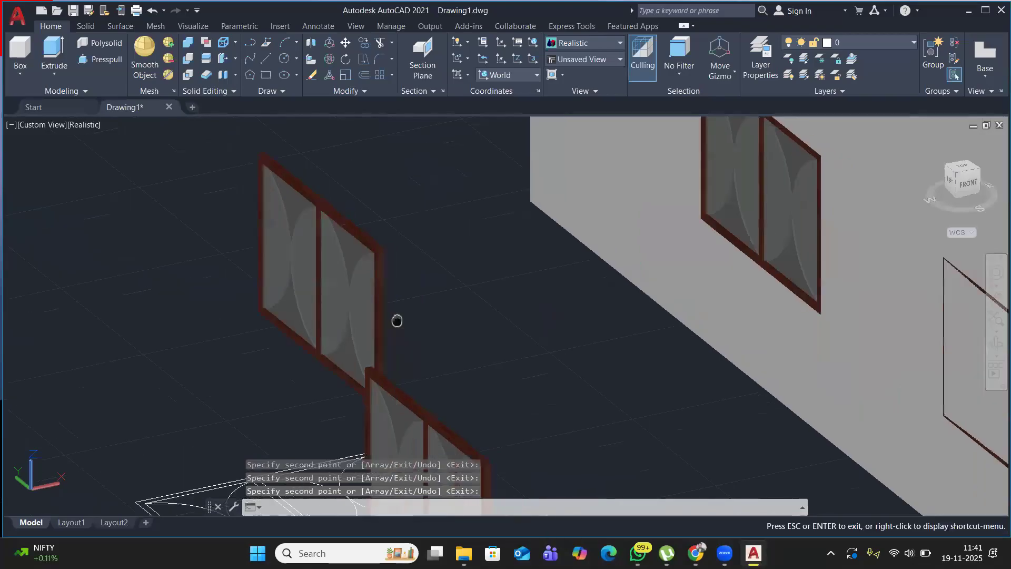
scroll(472, 312, up, 2)
middle_drag(311, 341, 518, 341)
scroll(373, 386, up, 2)
scroll(395, 363, up, 4)
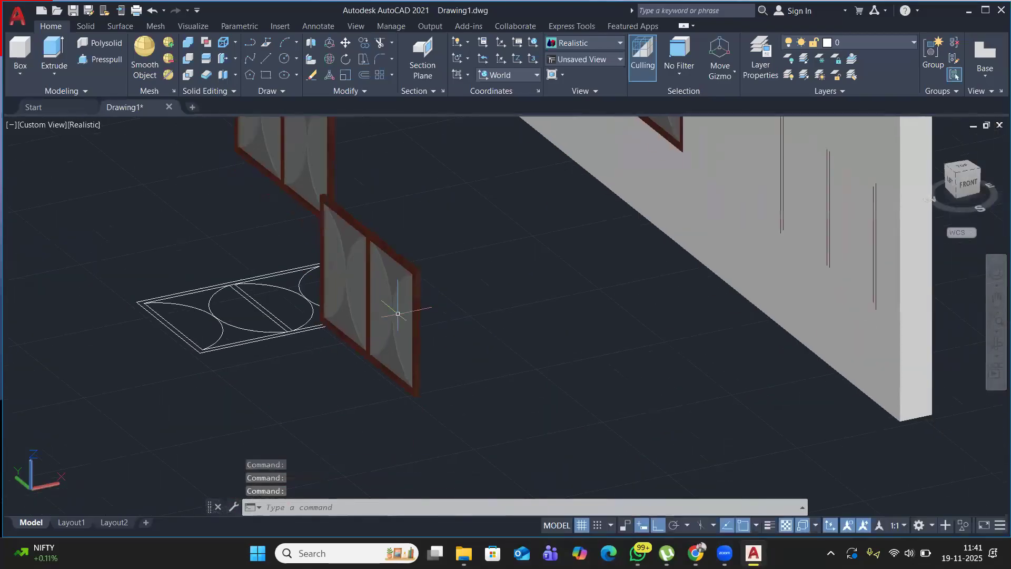
click(414, 342)
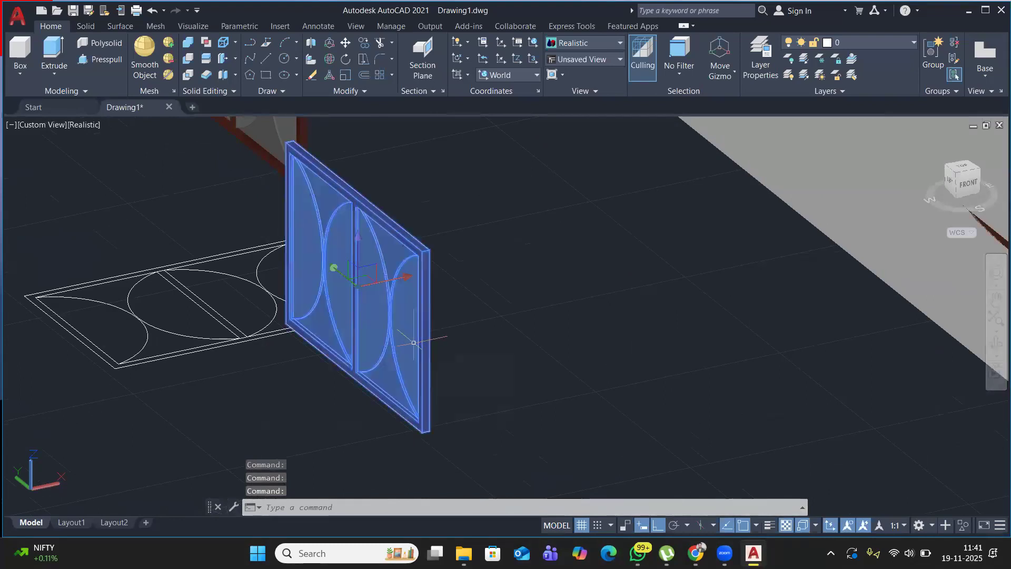
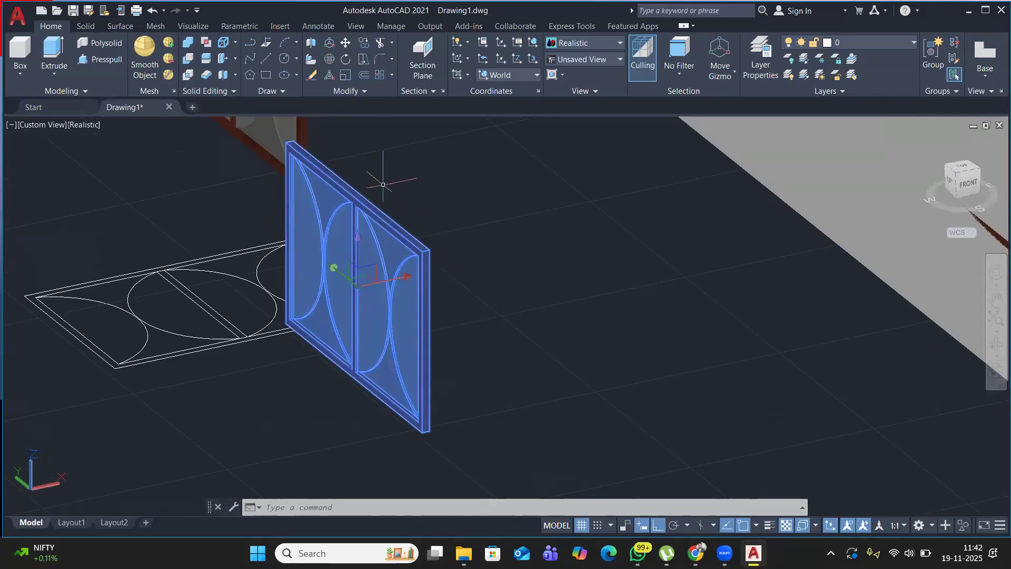
click(327, 77)
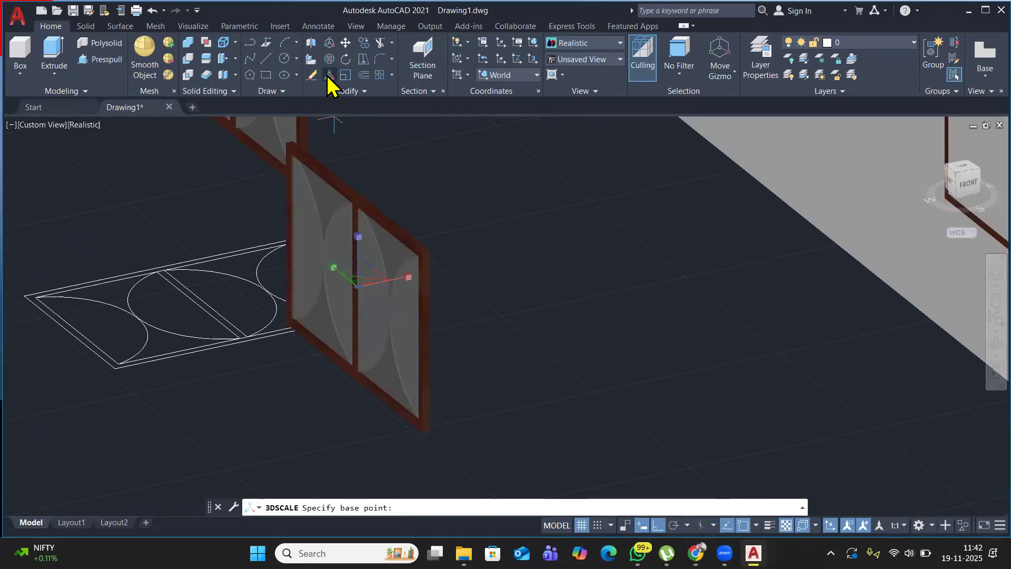
scroll(350, 269, up, 3)
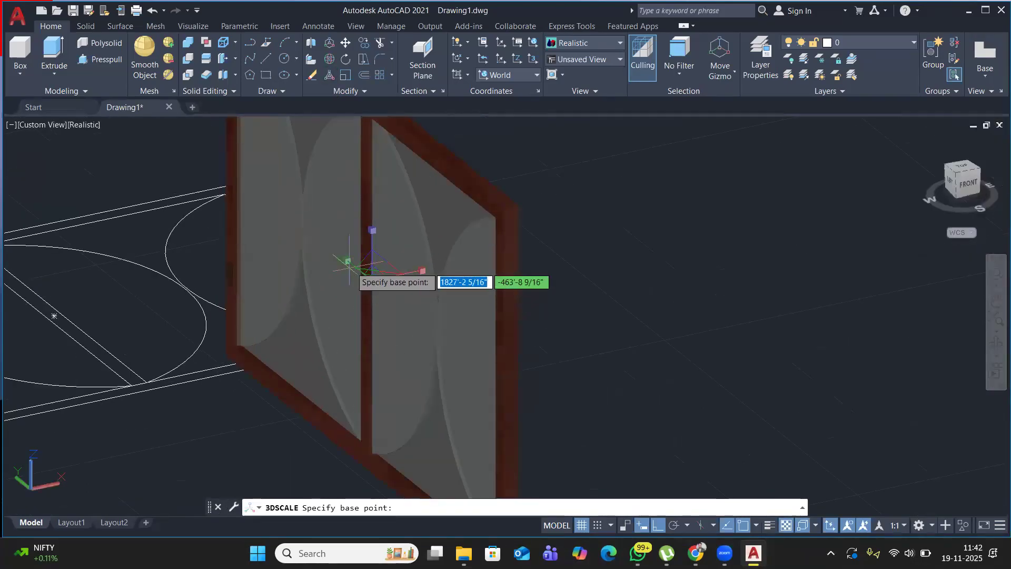
click(350, 271)
scroll(363, 277, up, 4)
scroll(385, 284, down, 3)
scroll(382, 284, down, 3)
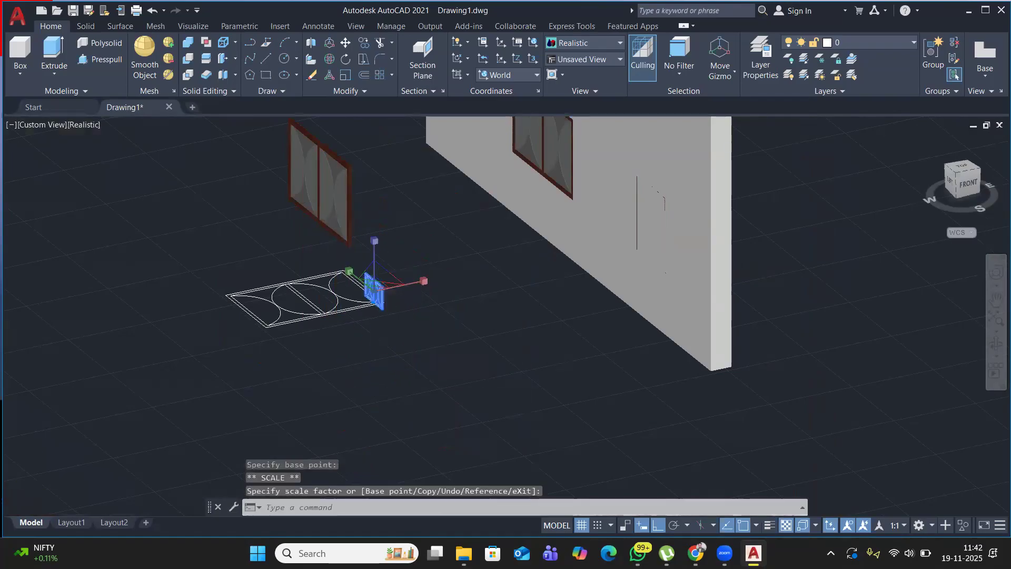
Scale the shrunken window panel copy back up with the scale gizmo to about the size of the other panels.
scroll(376, 287, up, 6)
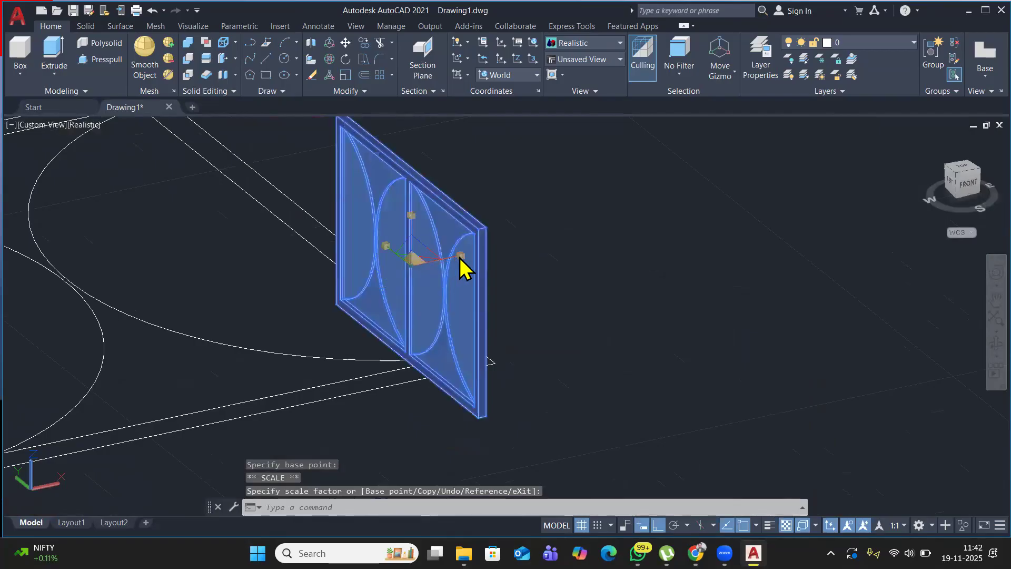
click(461, 256)
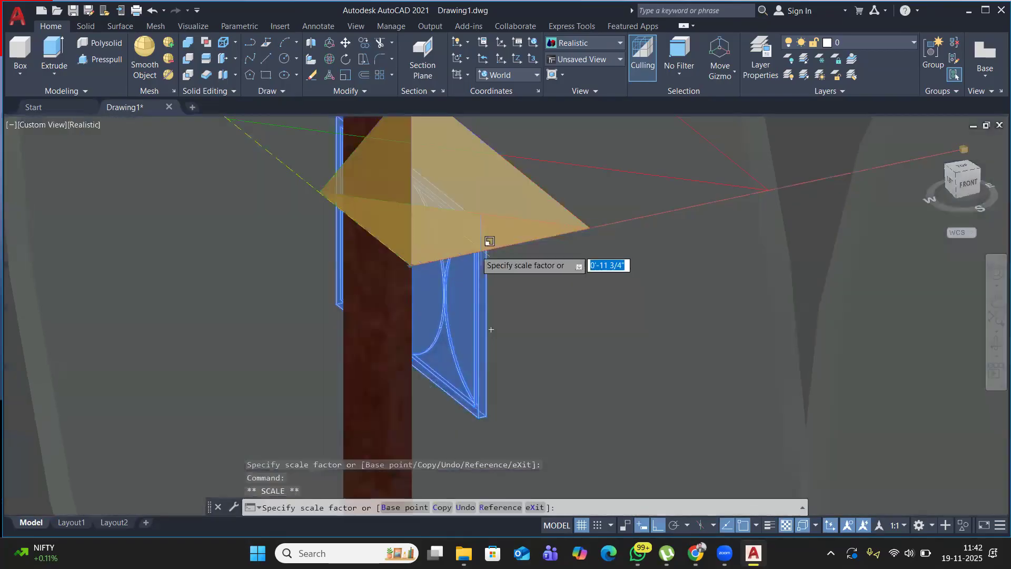
scroll(484, 281, down, 5)
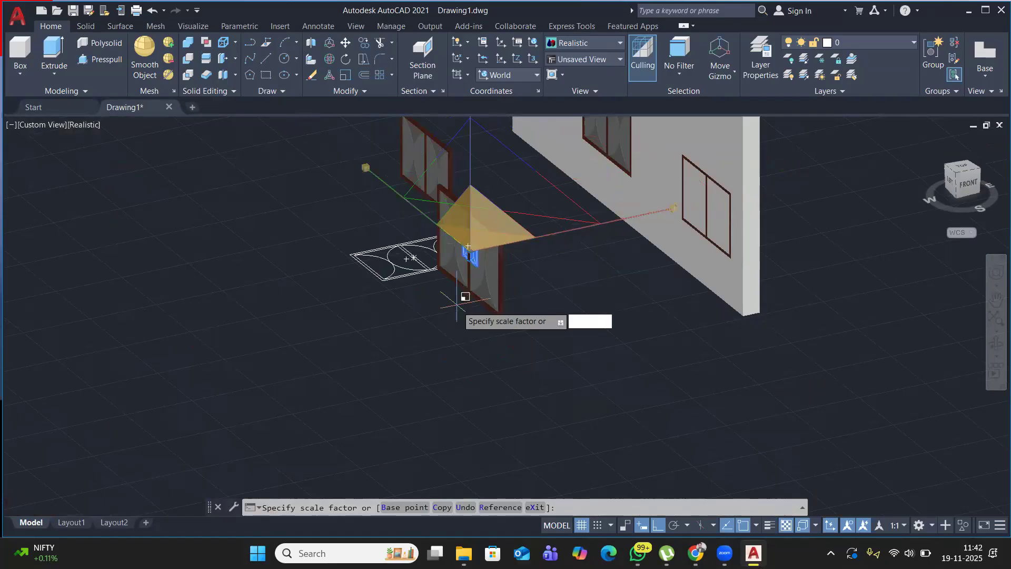
click(457, 300)
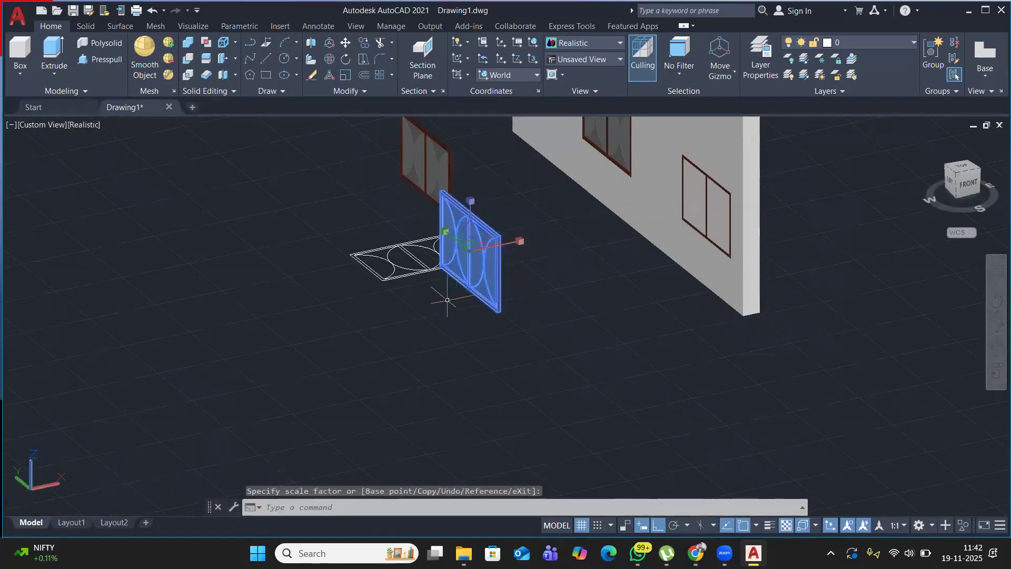
Erase the rescaled window panel copy next to the flat window outline.
right_click(297, 224)
key(Return)
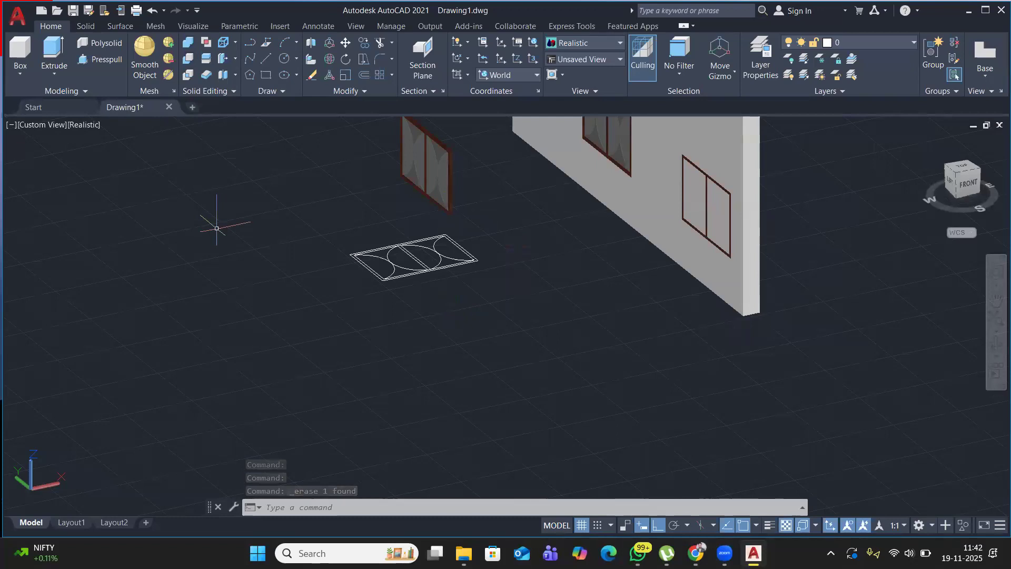
middle_drag(280, 182, 133, 285)
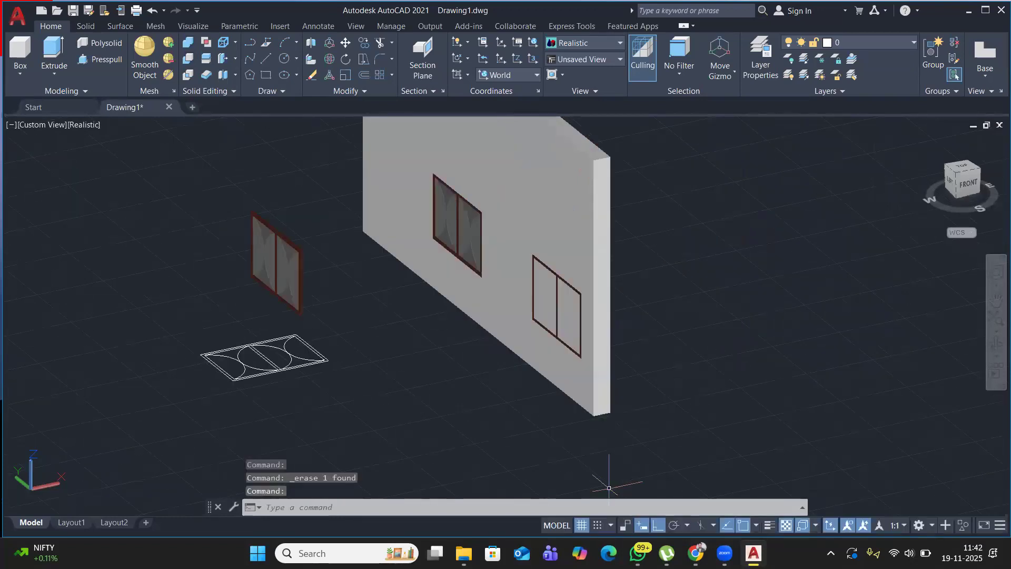
Switch to WhatsApp and look through the group chat's shared 3D model pictures, opening the photo of the blue building model.
key(alt+Tab)
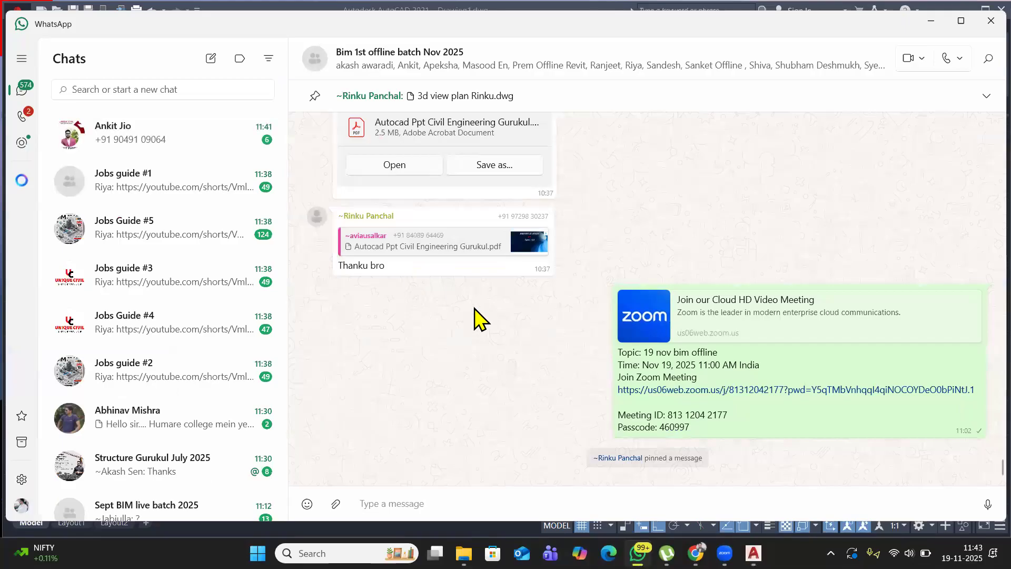
scroll(477, 316, up, 6)
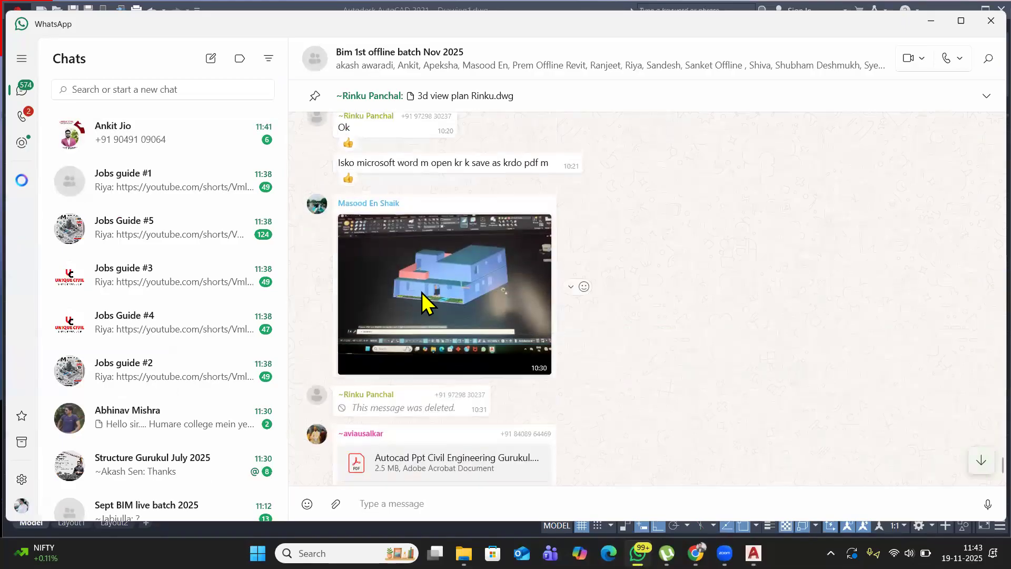
scroll(423, 295, up, 15)
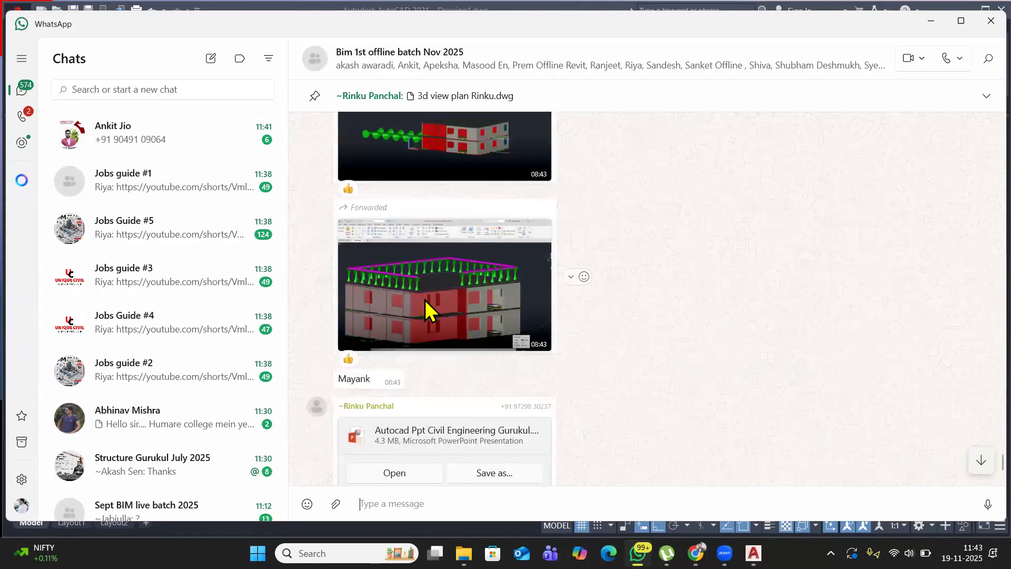
scroll(425, 299, up, 5)
scroll(400, 216, up, 12)
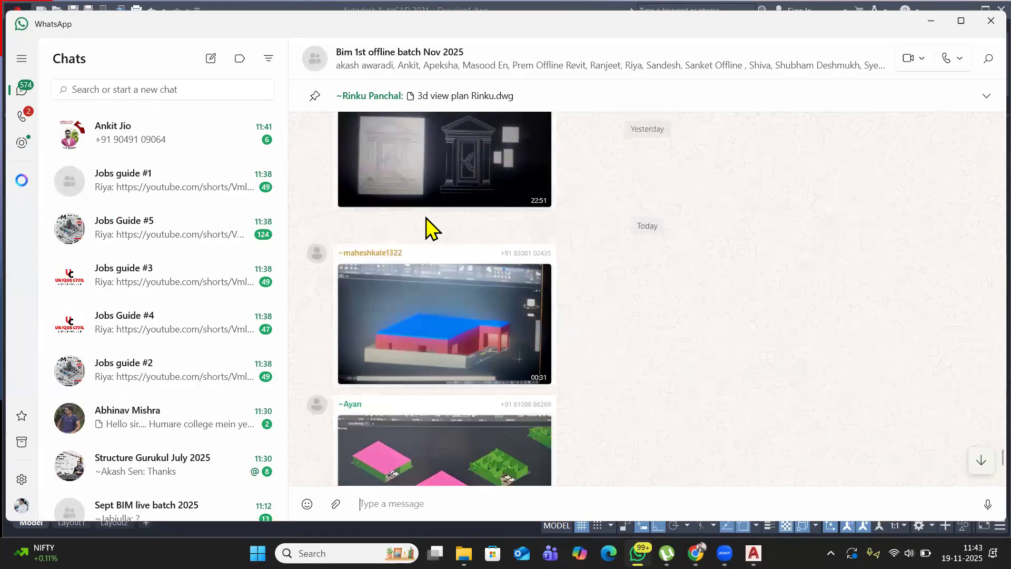
scroll(429, 228, up, 10)
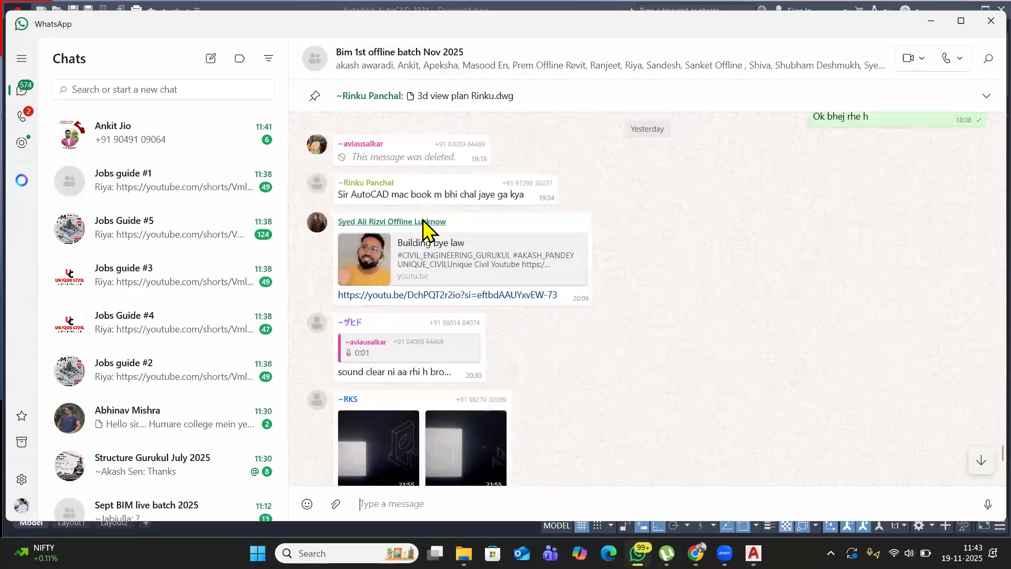
scroll(425, 229, up, 5)
scroll(425, 228, down, 18)
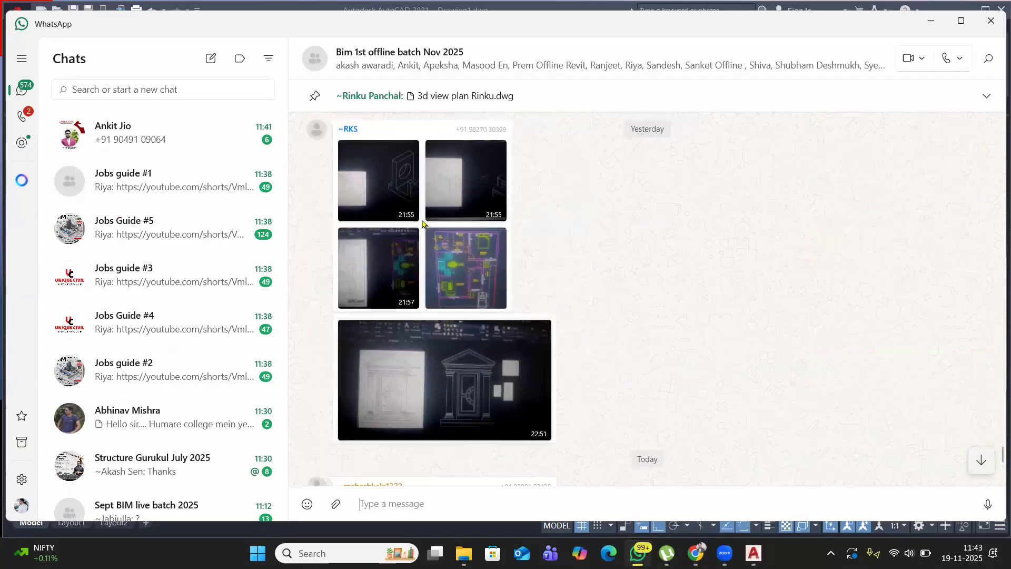
scroll(423, 224, down, 15)
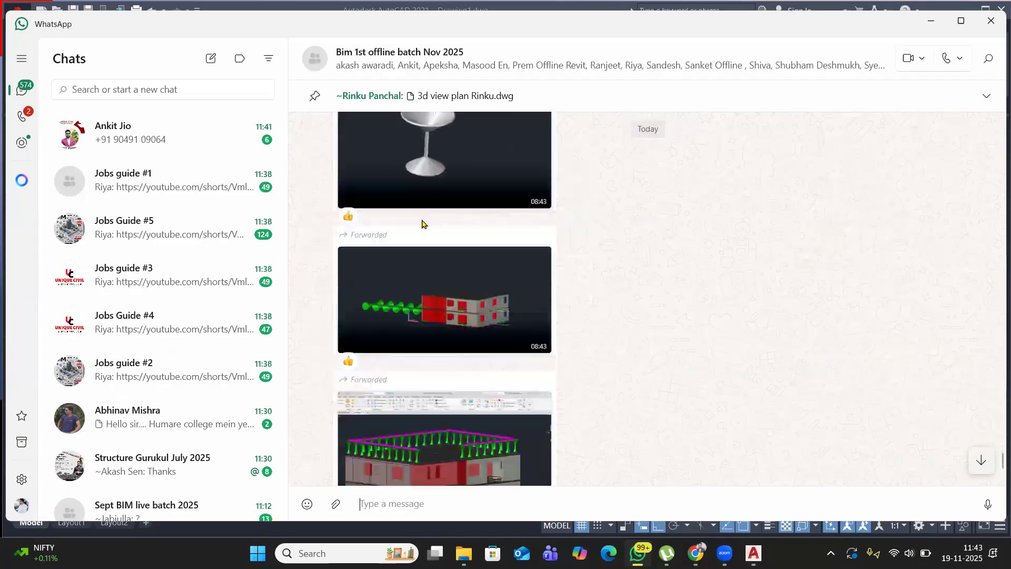
scroll(422, 224, down, 12)
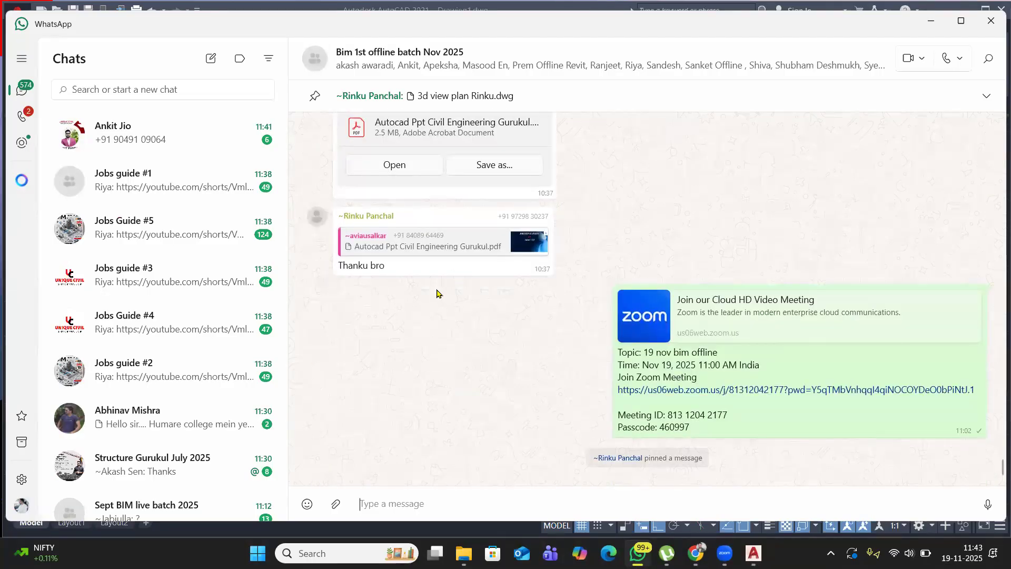
scroll(437, 294, up, 6)
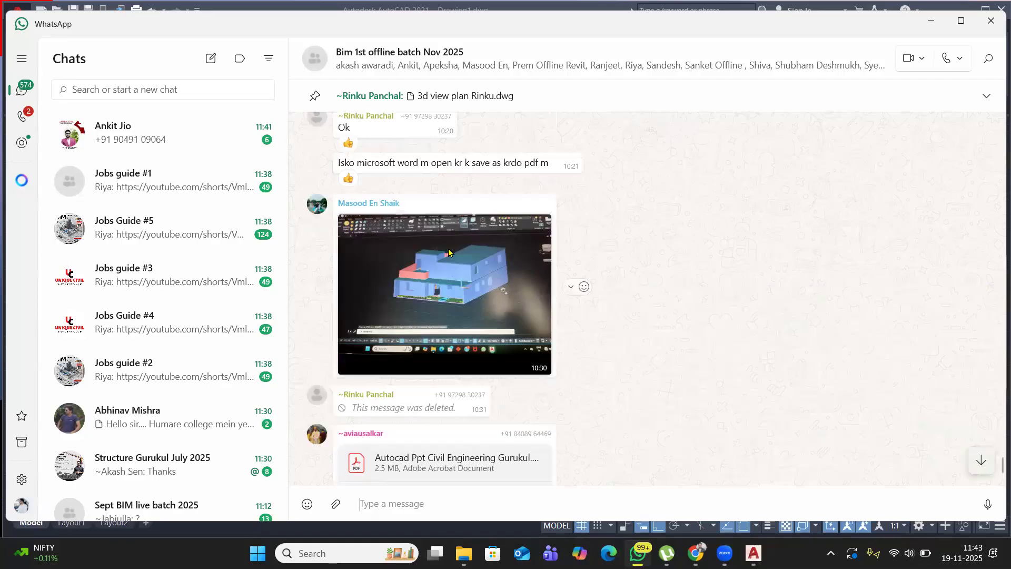
click(482, 242)
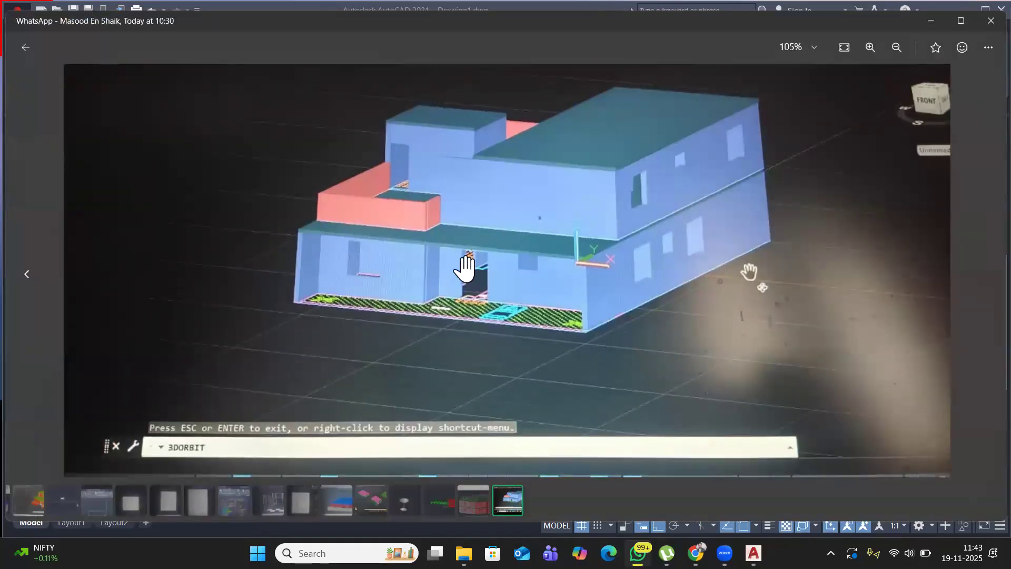
Return to AutoCAD and set the viewport to the Front view with the 2D Wireframe visual style.
click(961, 21)
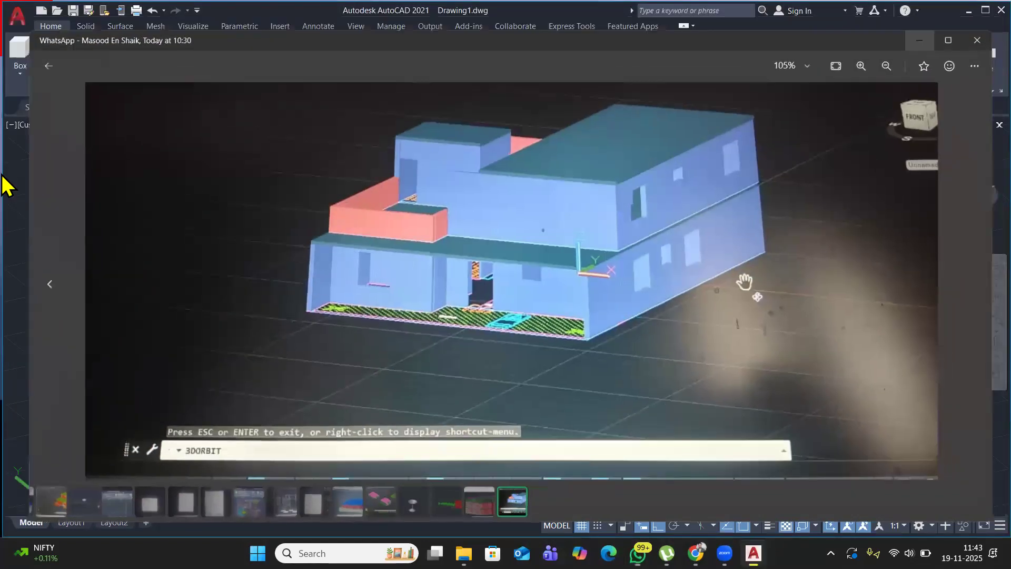
click(3, 179)
click(43, 125)
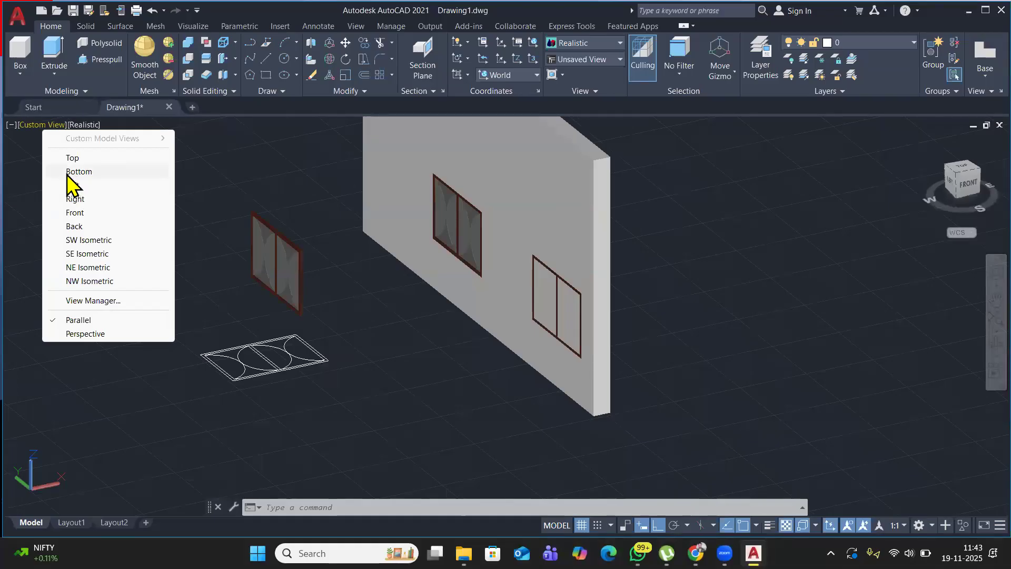
click(75, 213)
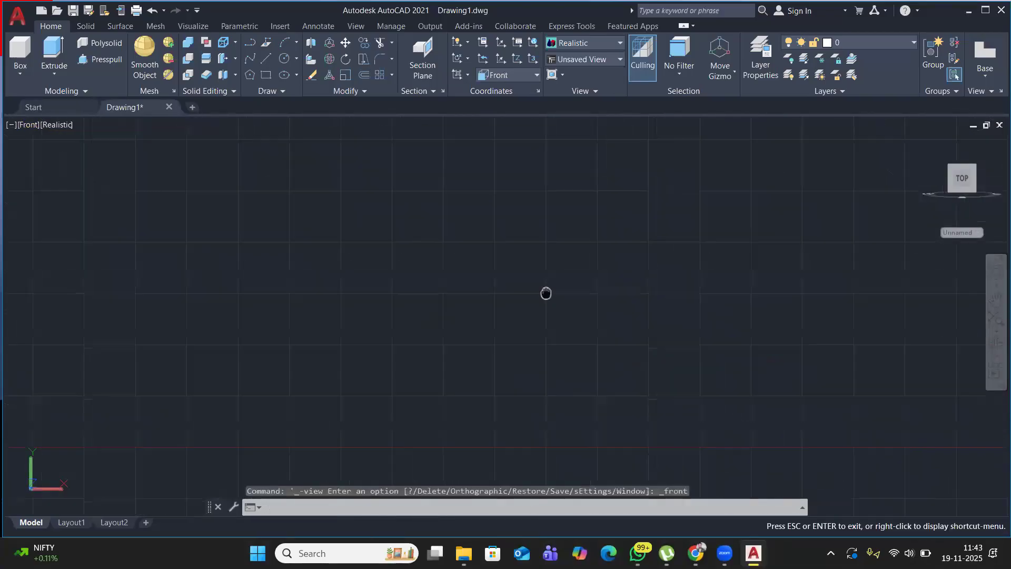
click(59, 125)
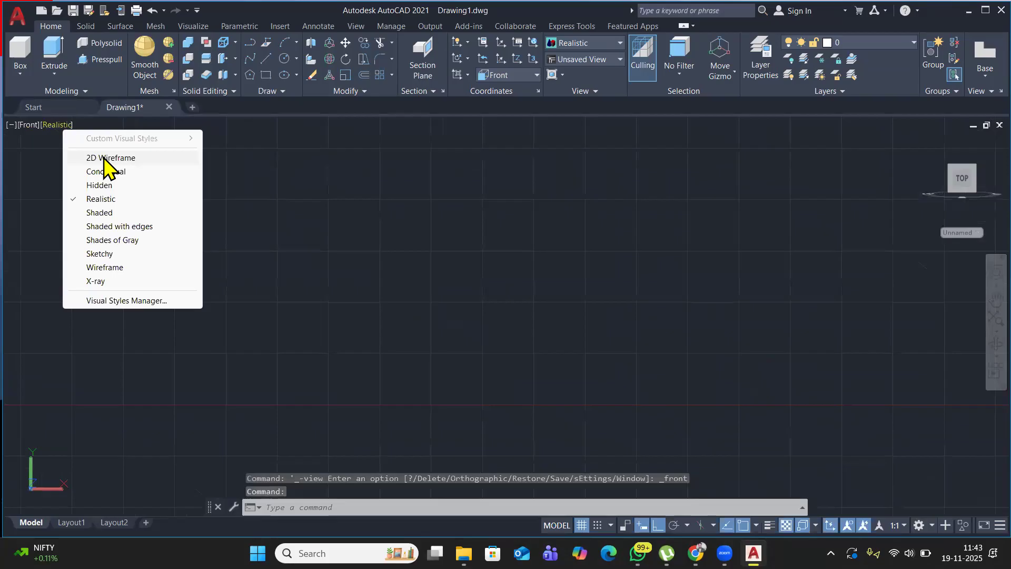
click(108, 158)
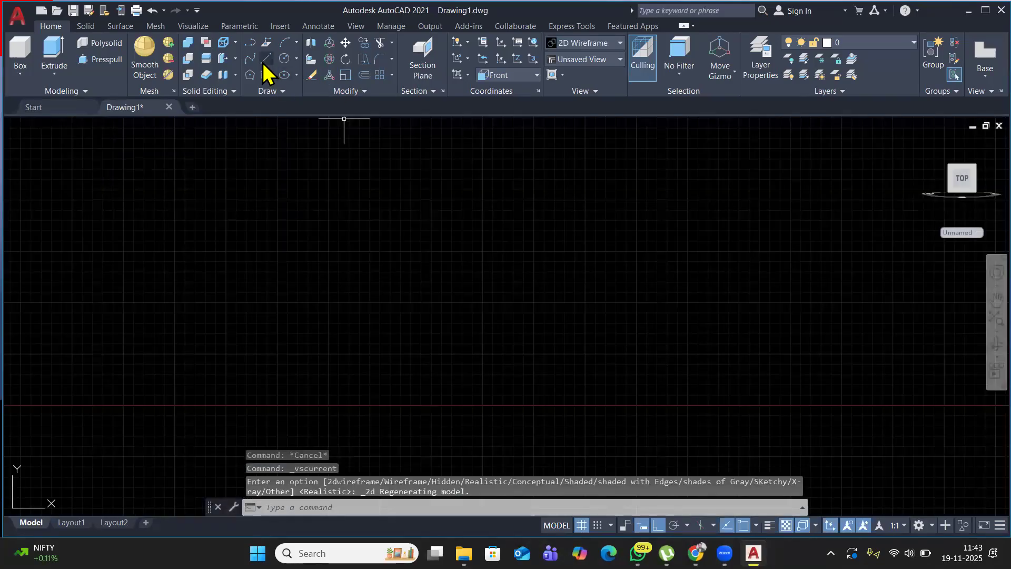
Draw a closed upright rectangle 3' wide and 7' high with the Line command in the empty front view.
click(266, 59)
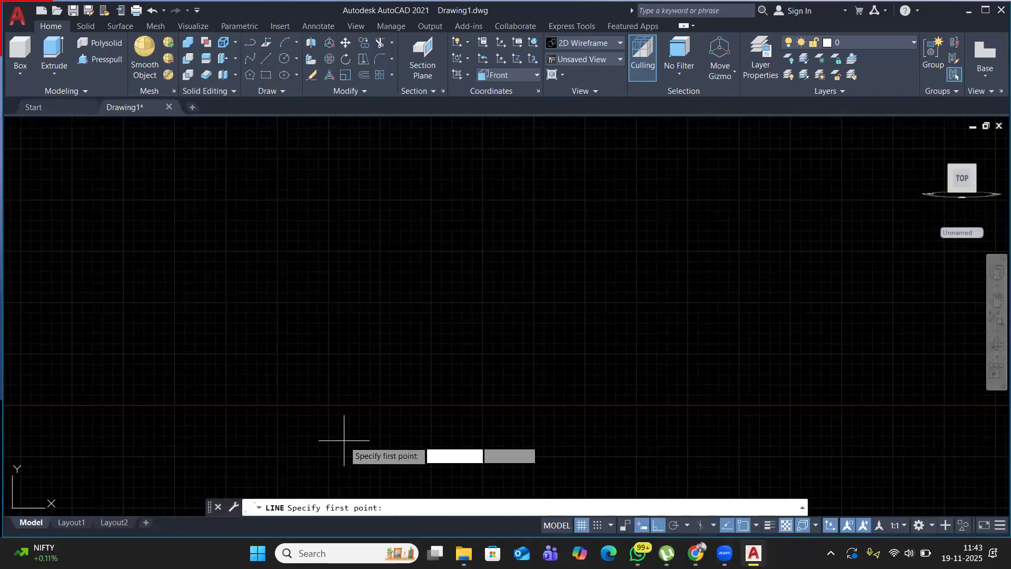
click(346, 460)
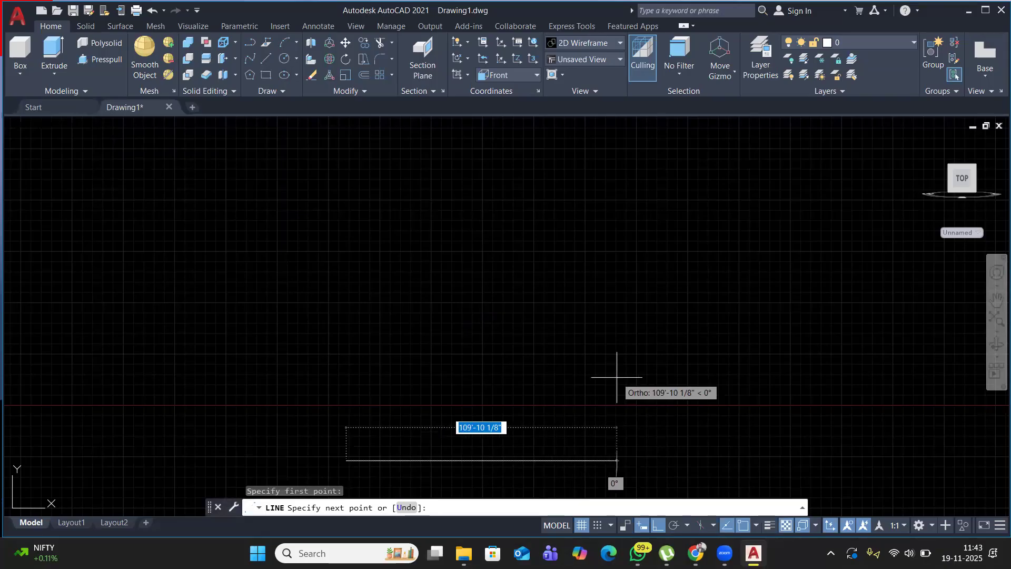
middle_drag(606, 373, 530, 269)
text(2)
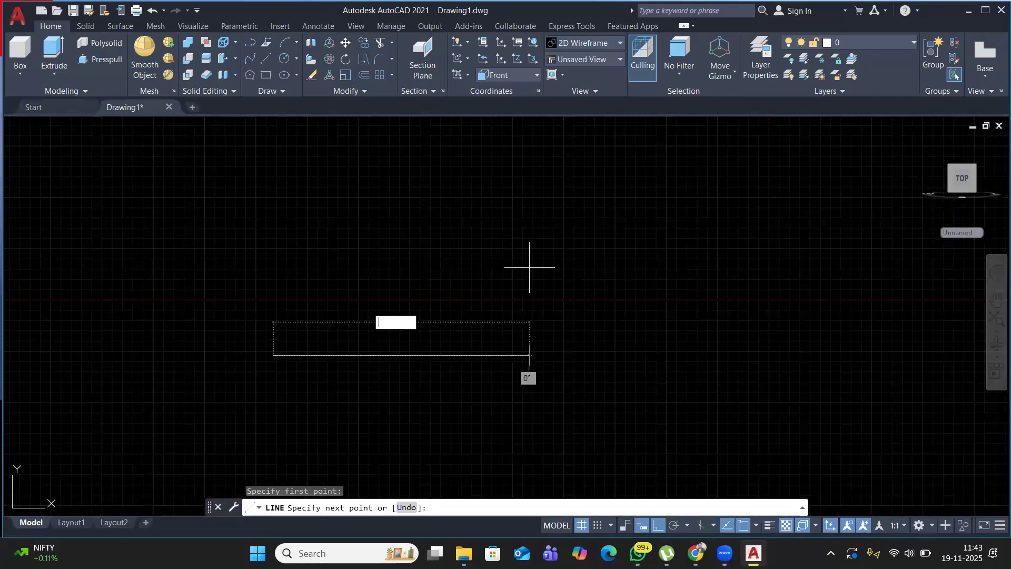
key(Return)
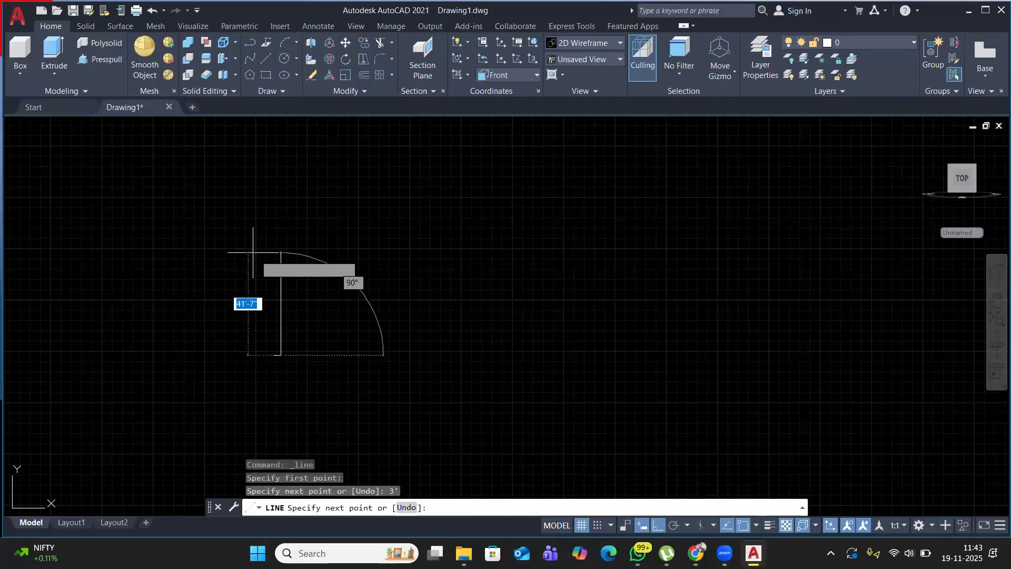
text(7')
key(Return)
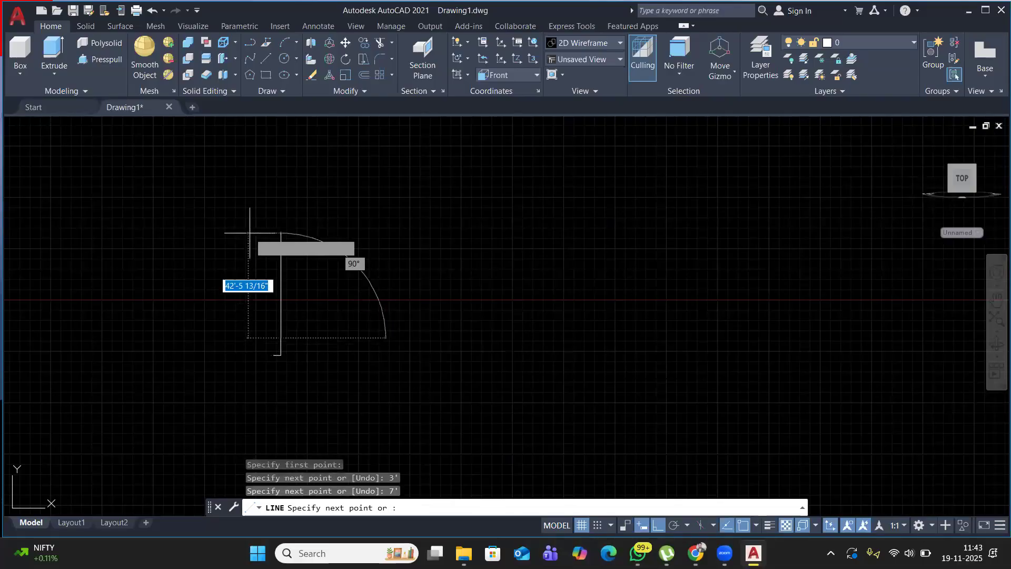
scroll(249, 273, down, 2)
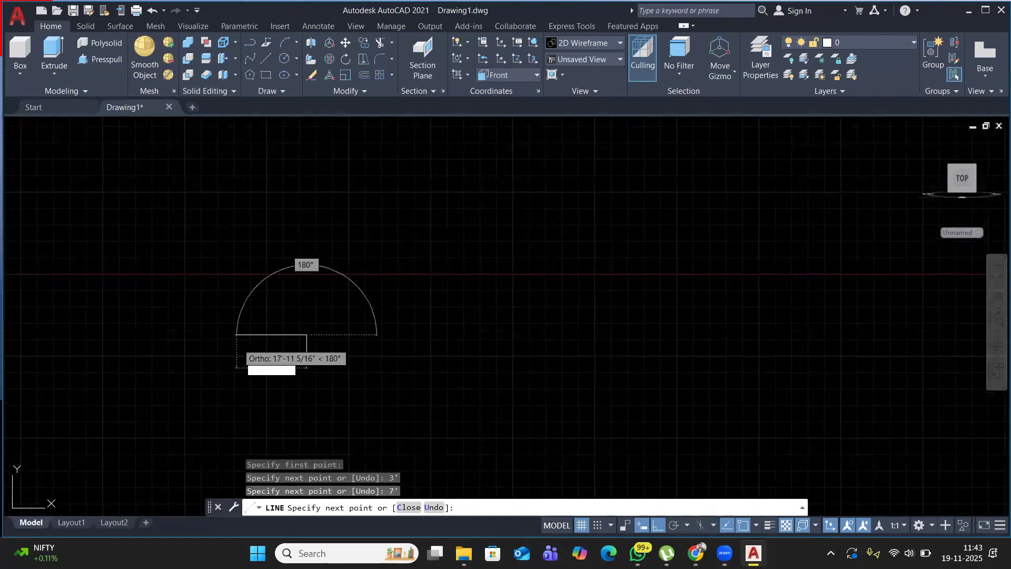
scroll(236, 364, up, 2)
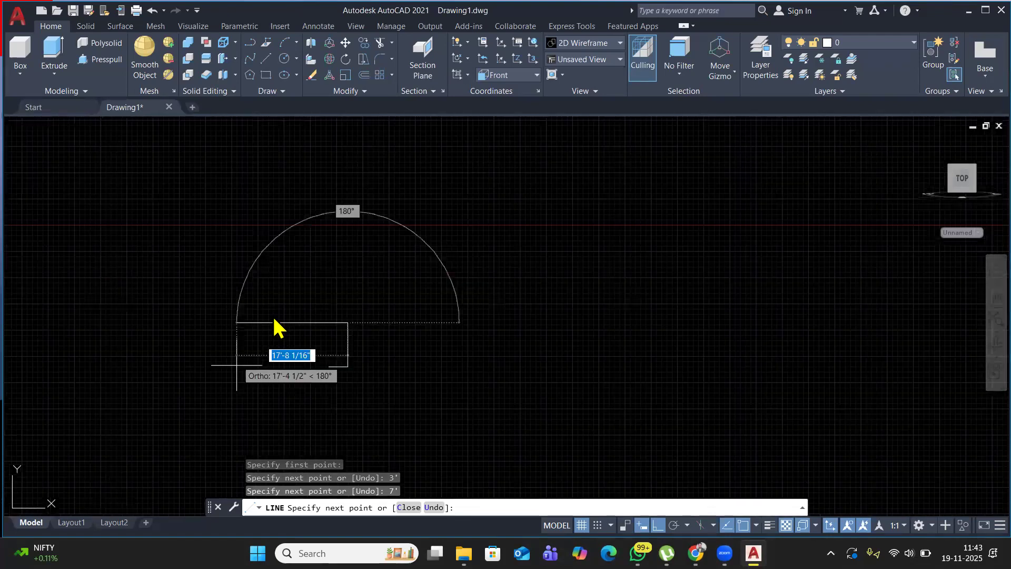
scroll(347, 322, down, 3)
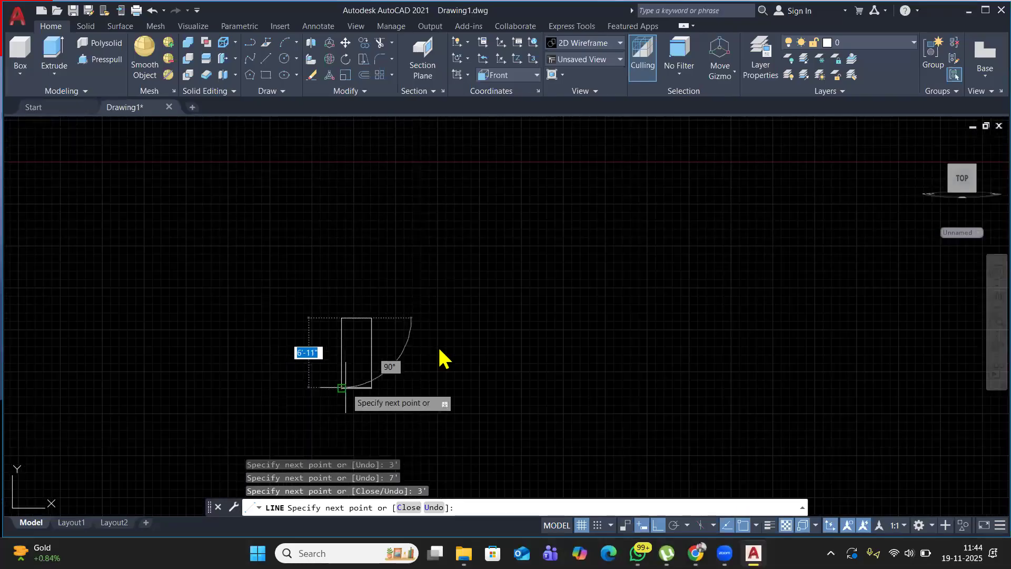
click(344, 389)
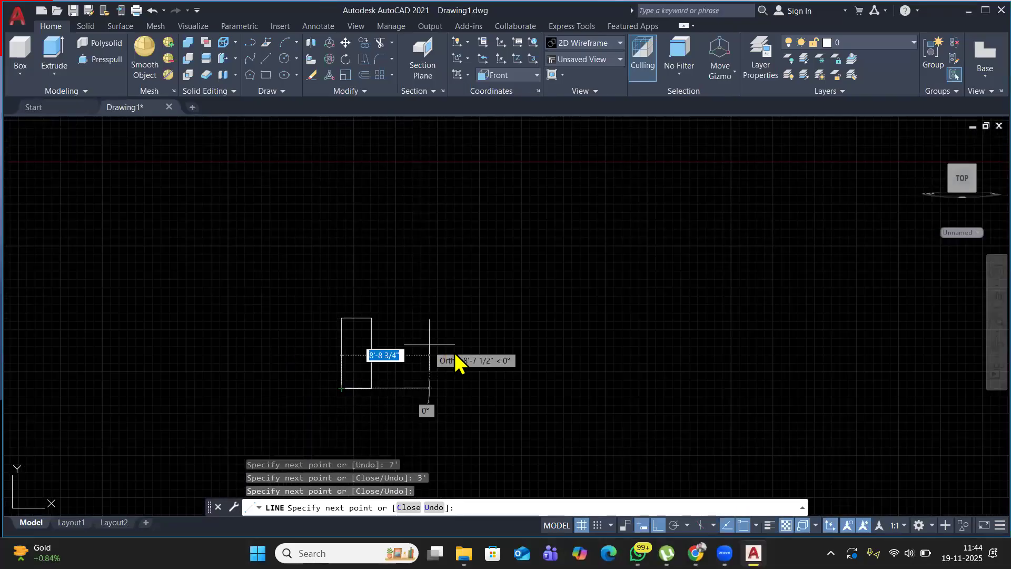
key(Return)
Join the four lines of the upright rectangle into a single polyline.
scroll(363, 326, up, 2)
middle_drag(361, 319, 361, 219)
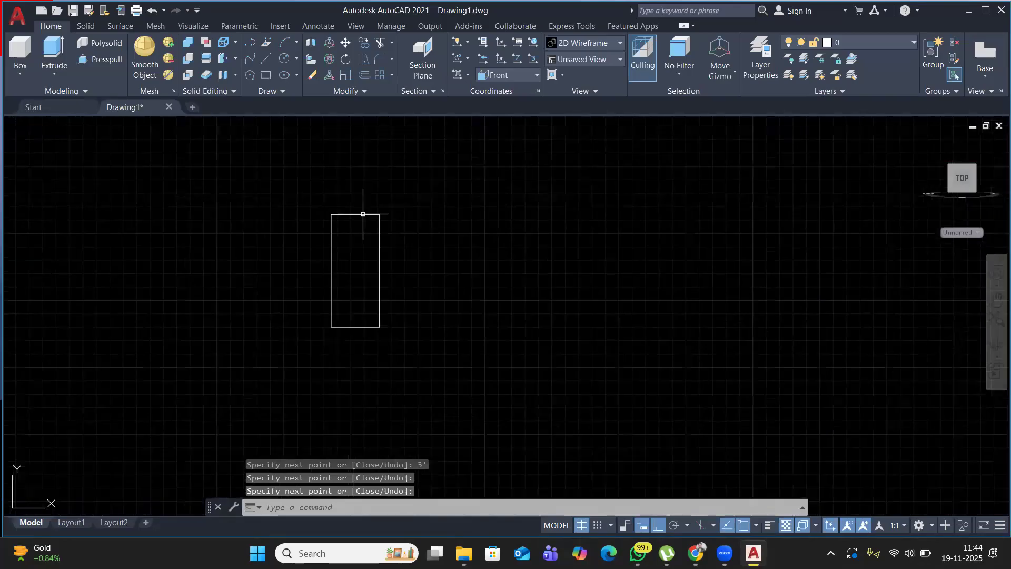
click(361, 215)
click(263, 378)
text(J)
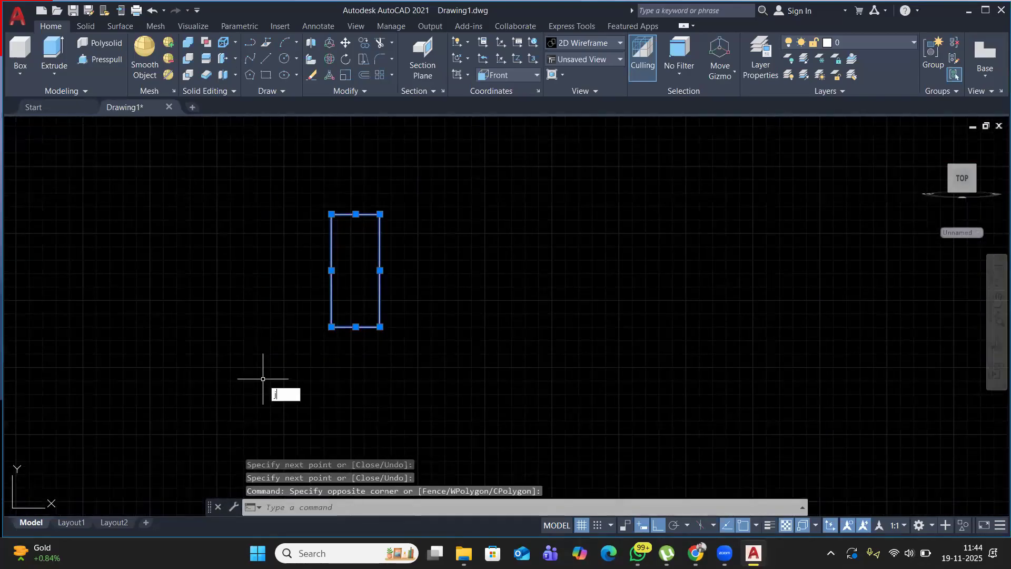
key(Return)
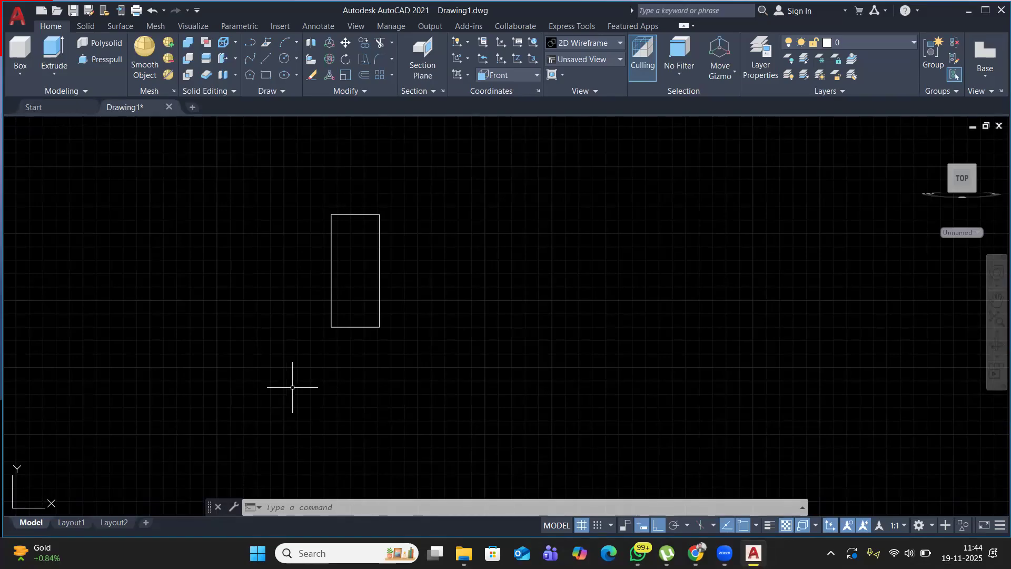
Offset the joined rectangle 2" inward to form a frame outline.
click(358, 250)
click(281, 272)
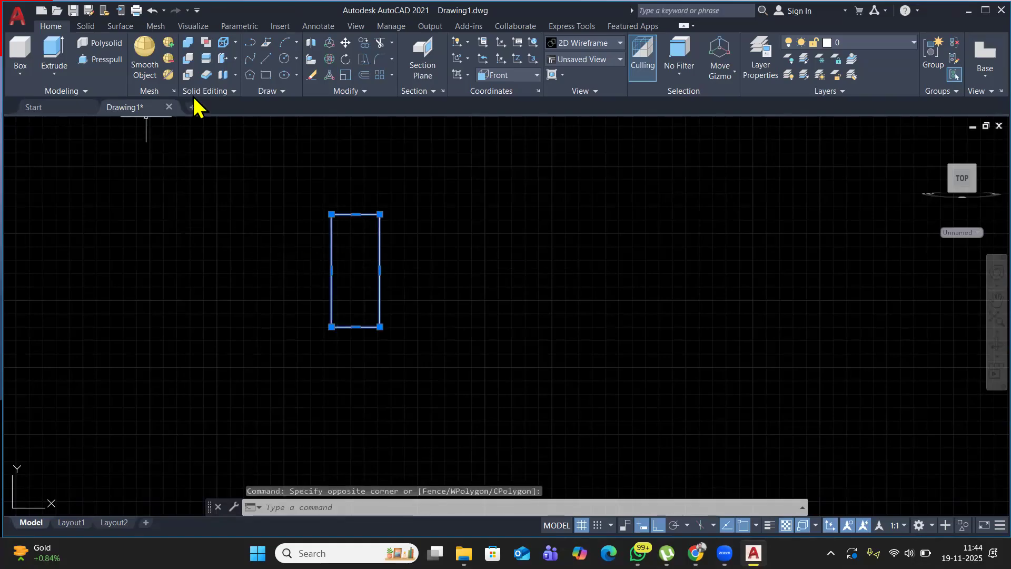
click(364, 75)
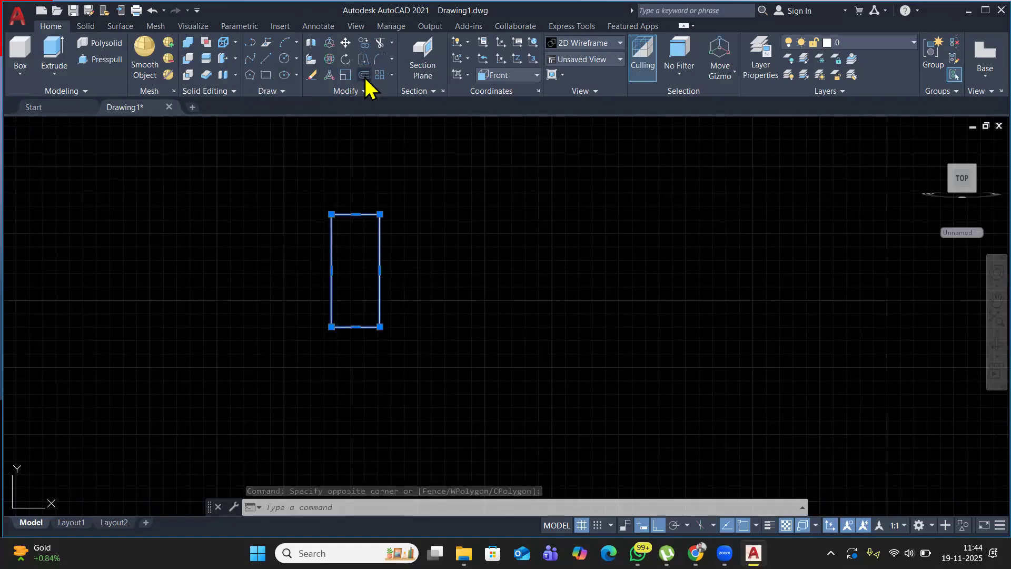
click(352, 195)
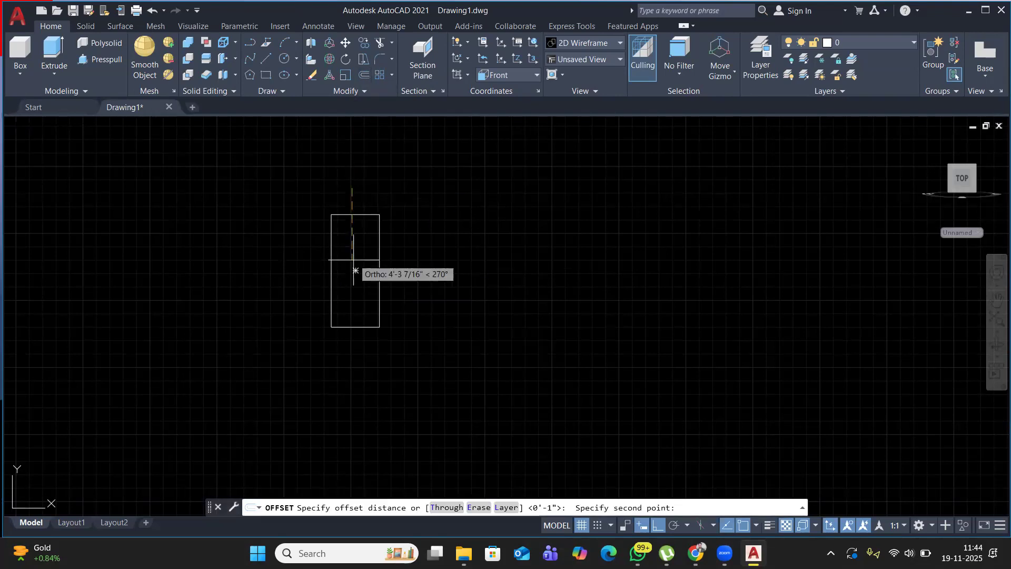
text(2)
key(Return)
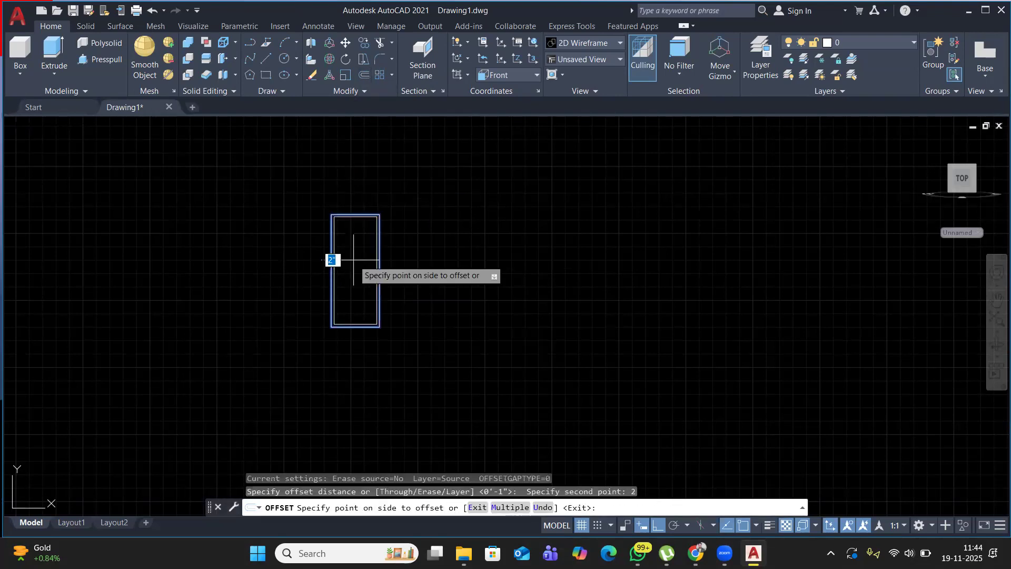
scroll(353, 260, up, 2)
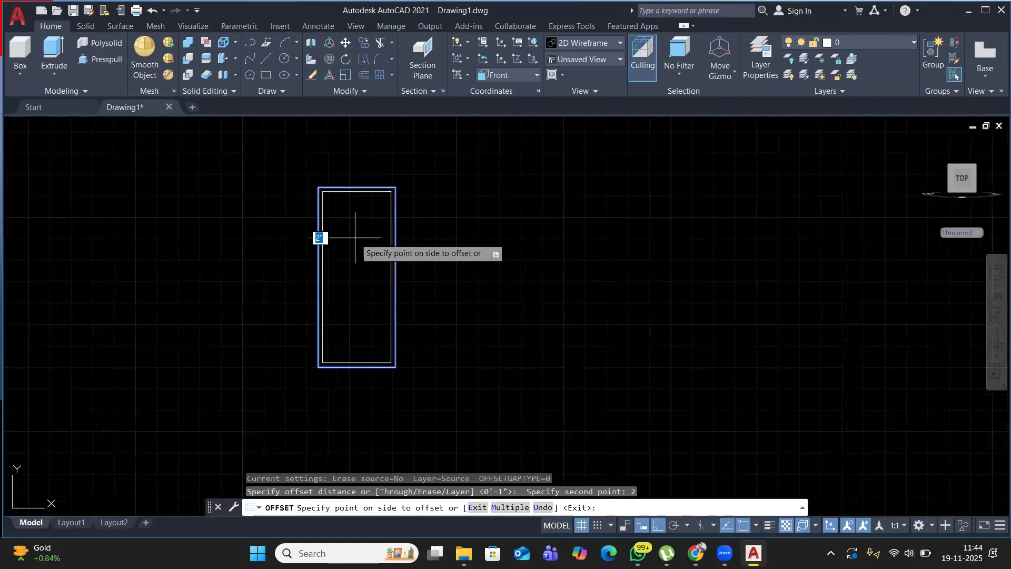
click(355, 237)
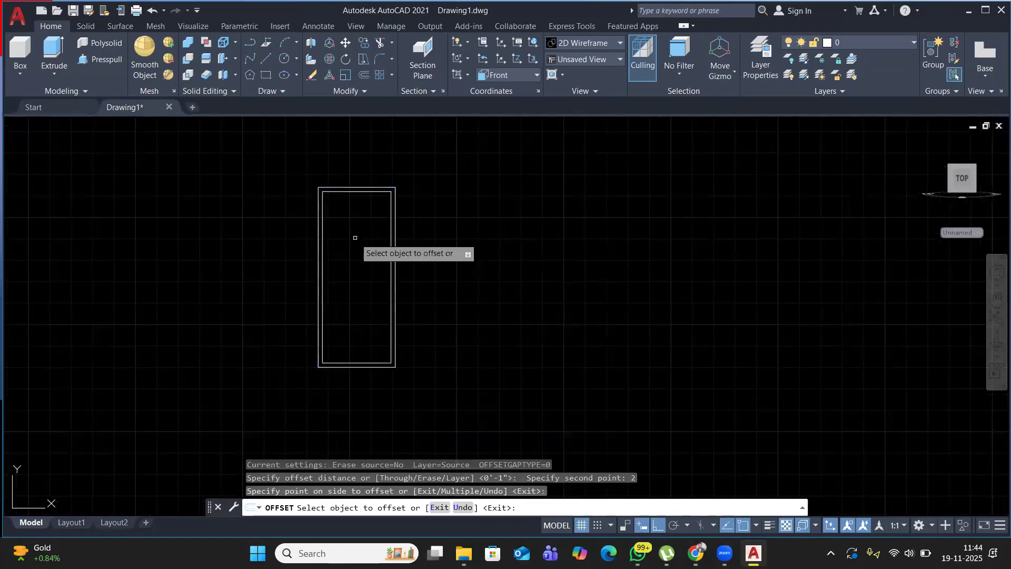
right_click(454, 211)
click(461, 218)
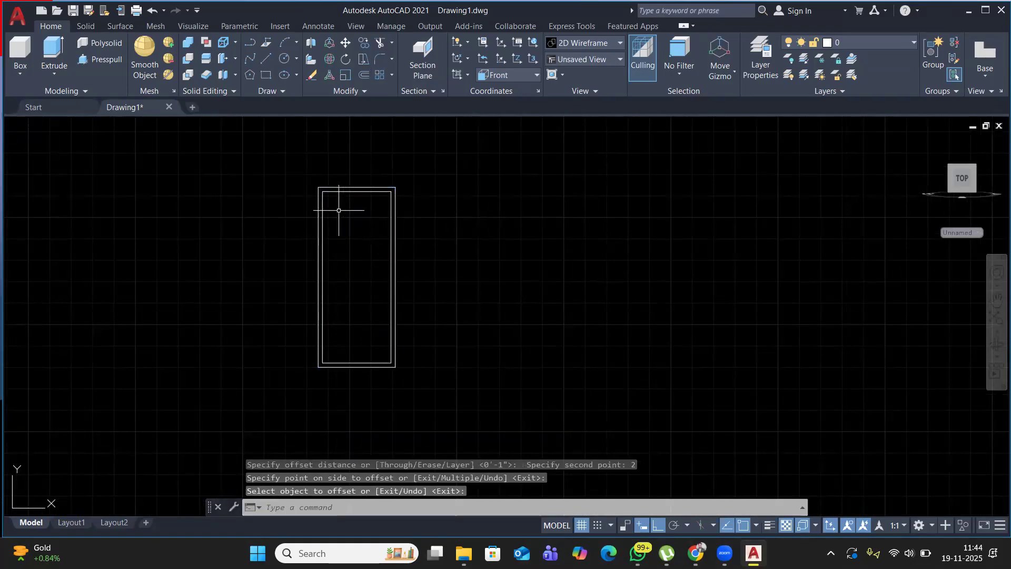
scroll(340, 216, up, 2)
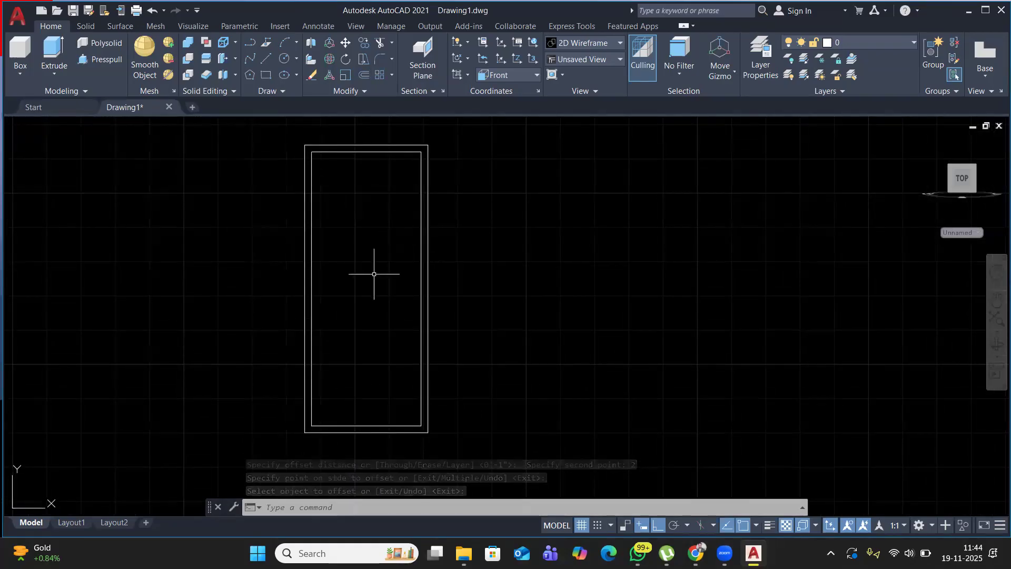
click(26, 127)
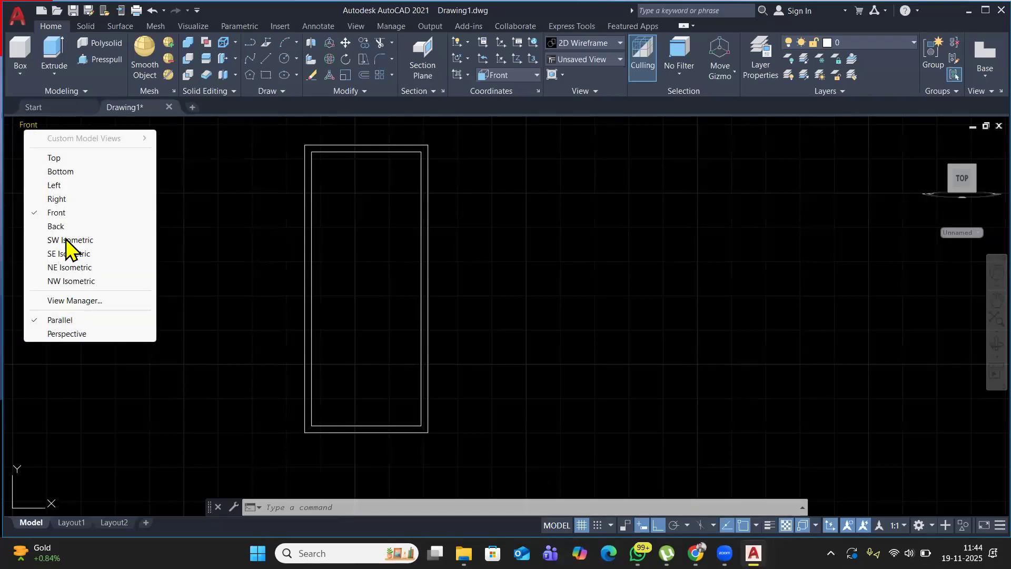
click(229, 194)
click(210, 215)
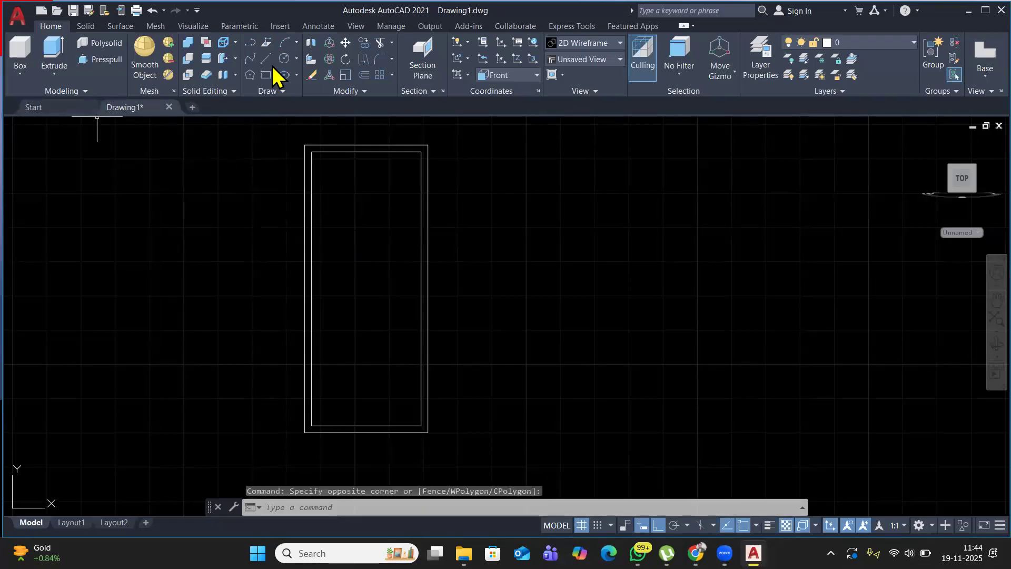
Draw a three-point arc from the inner frame's upper-left corner through the panel's centre to its lower-left corner.
click(285, 51)
scroll(323, 174, up, 2)
click(304, 137)
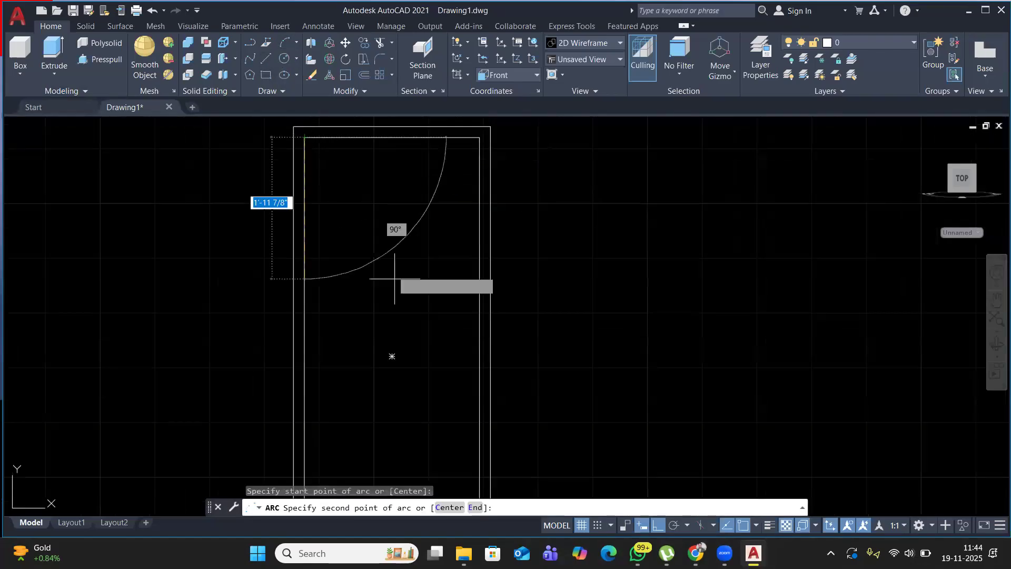
click(392, 356)
middle_drag(372, 408, 375, 274)
click(309, 440)
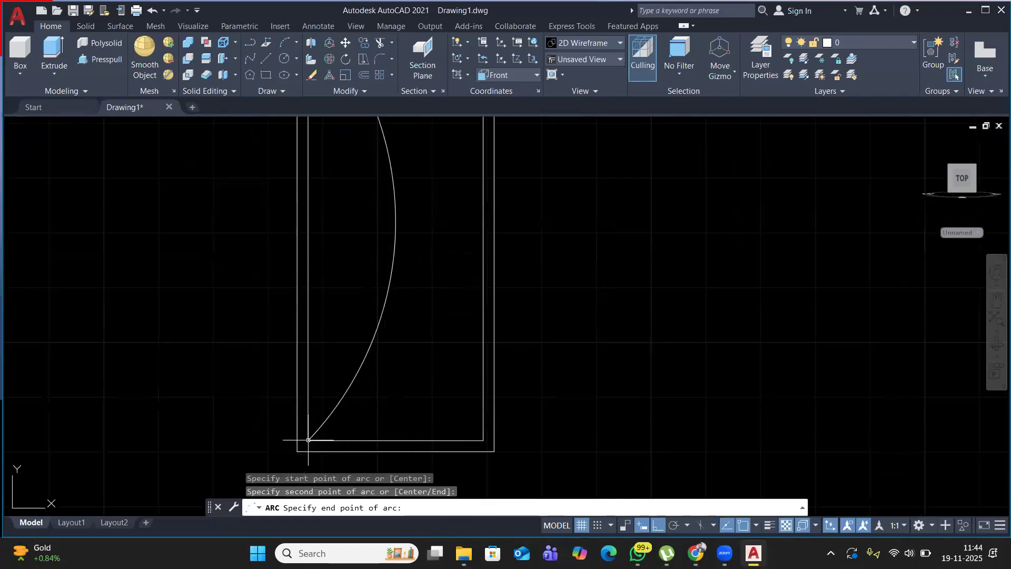
Mirror the arc about the frame's vertical centre line, keeping the source arc.
scroll(384, 373, down, 2)
middle_drag(380, 237, 376, 249)
click(400, 220)
click(334, 242)
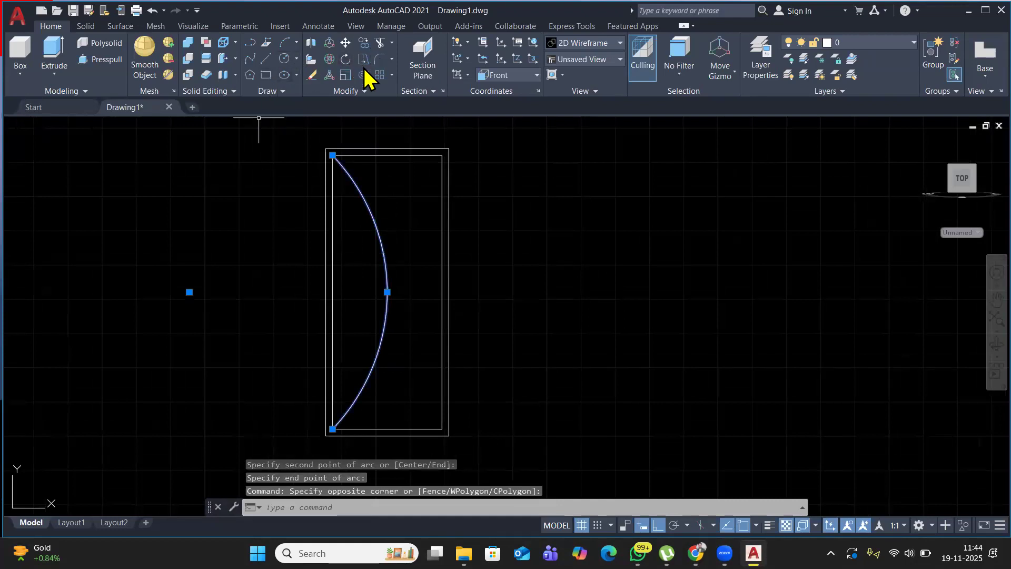
click(364, 91)
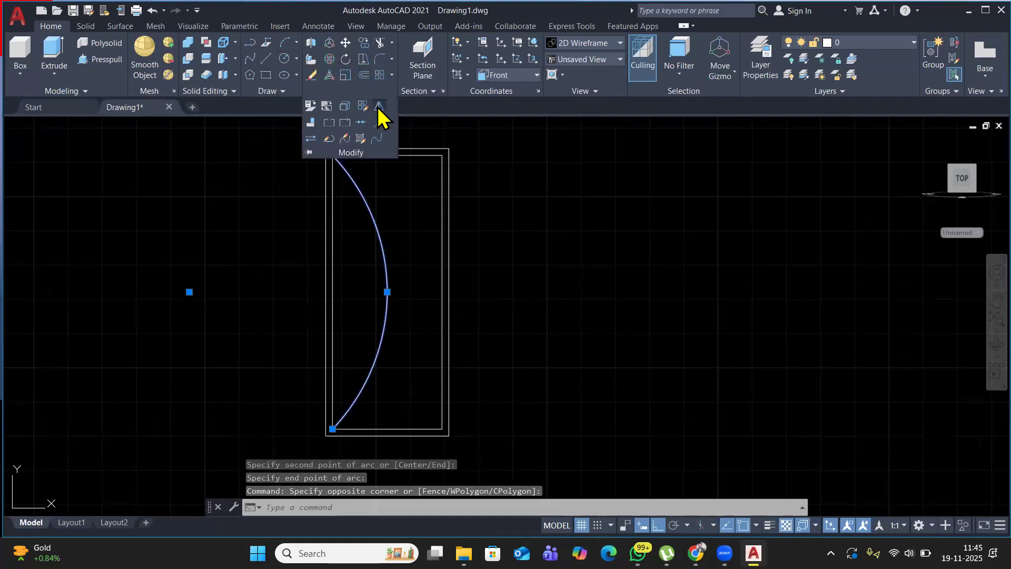
click(379, 107)
middle_drag(393, 237, 400, 296)
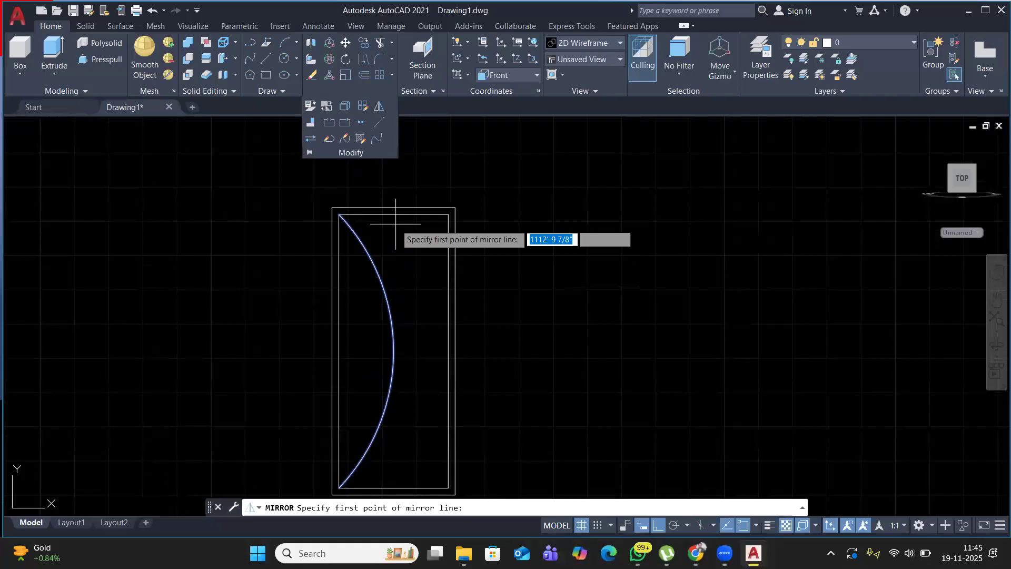
click(393, 213)
middle_drag(398, 348, 379, 190)
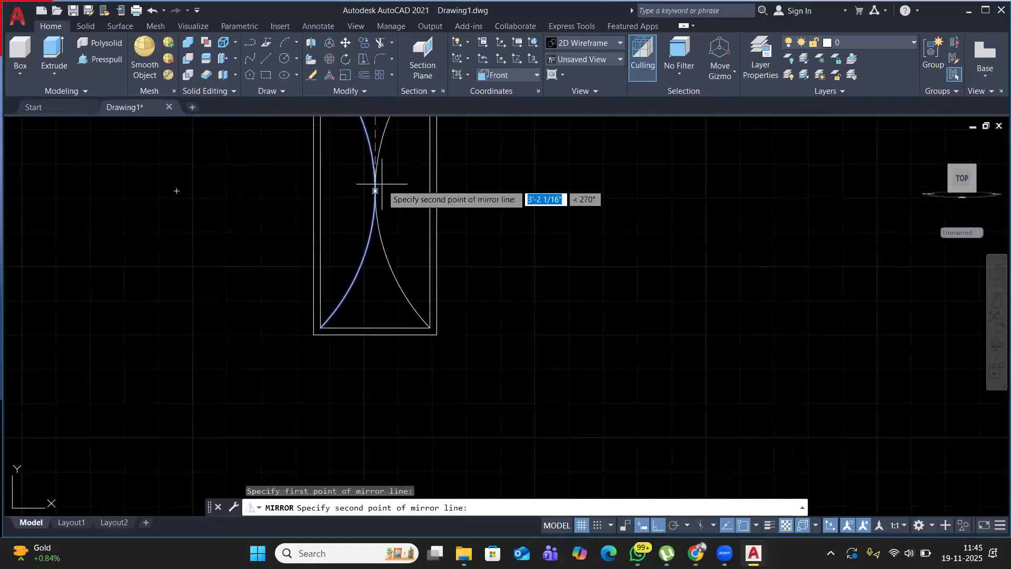
click(381, 374)
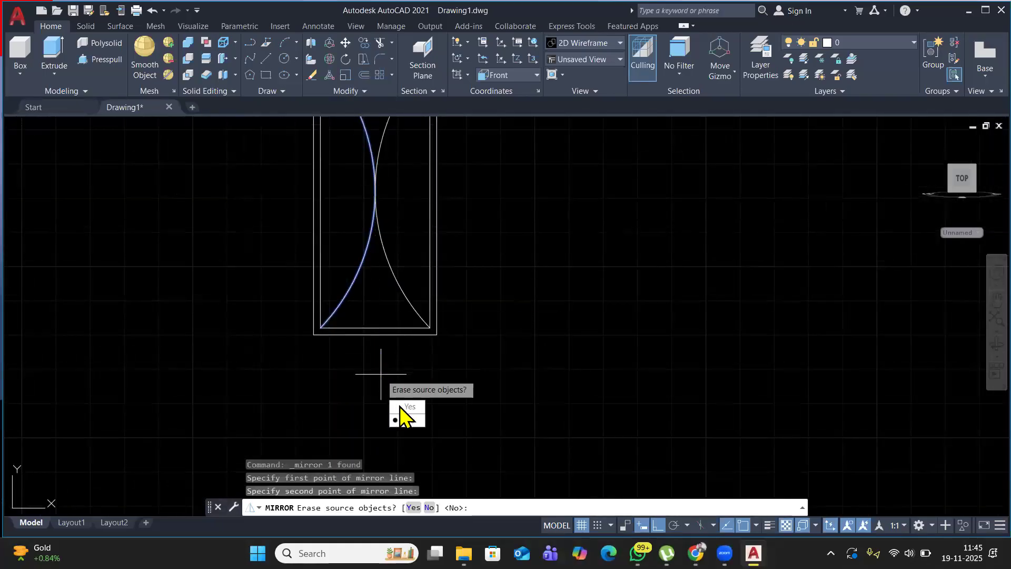
click(406, 420)
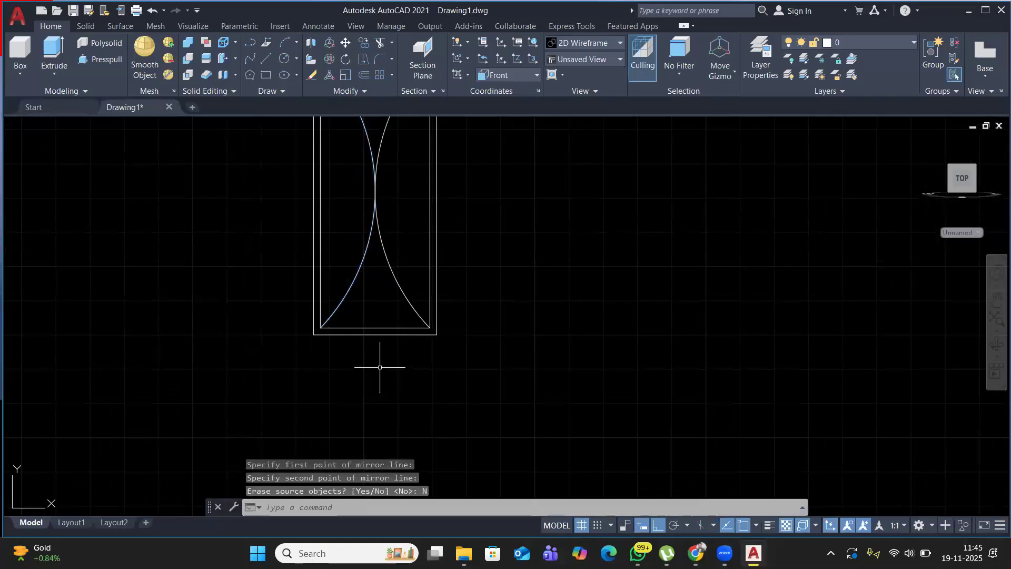
Switch the viewport to the SW Isometric view of the framed outline.
middle_drag(384, 226, 393, 352)
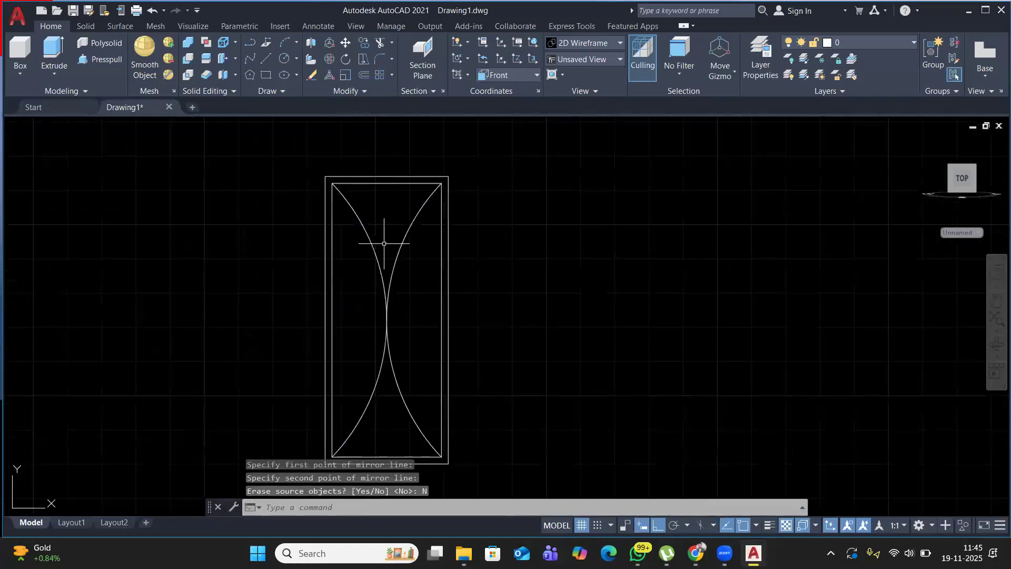
click(29, 124)
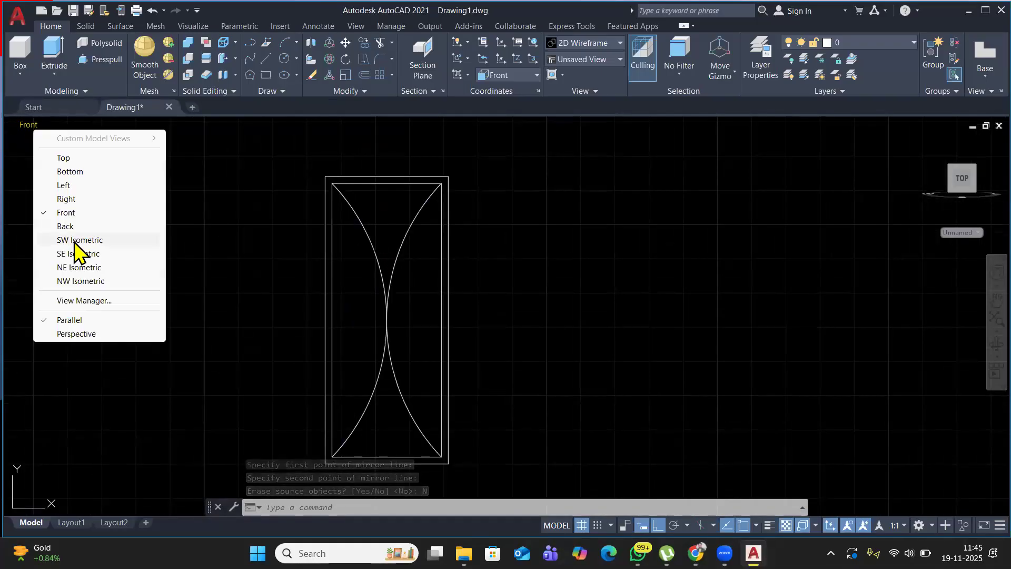
click(80, 240)
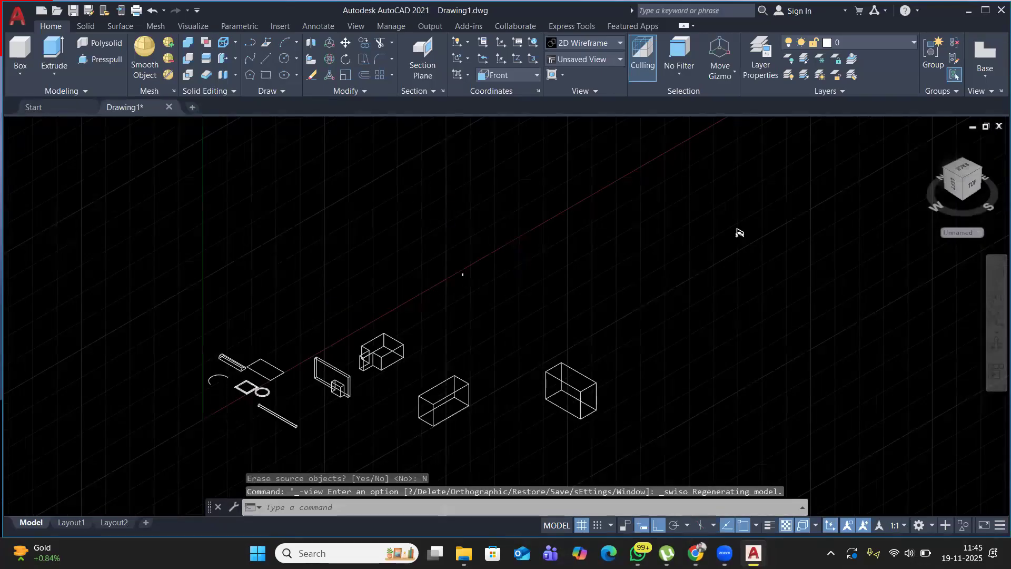
scroll(470, 276, up, 6)
scroll(423, 257, up, 9)
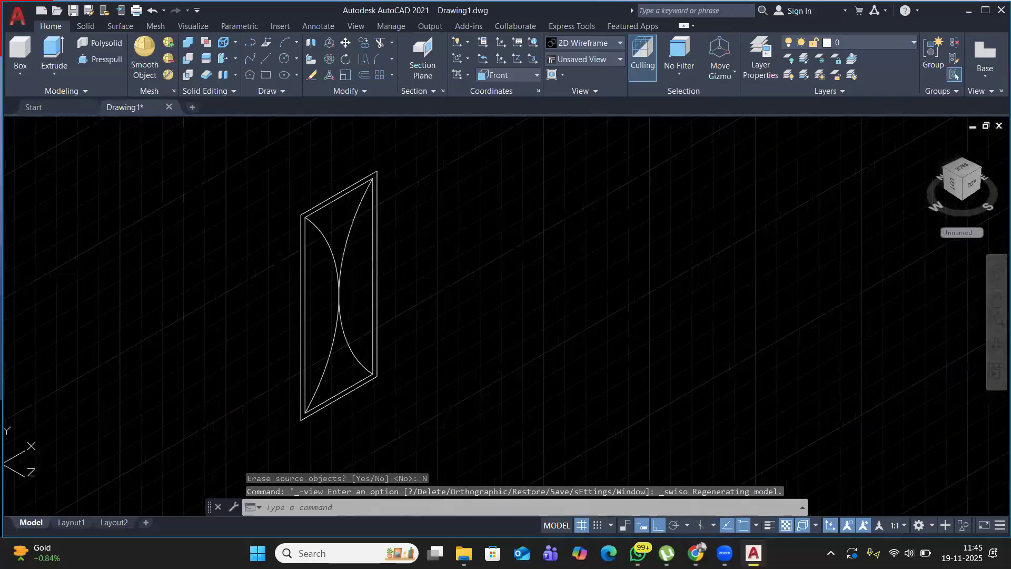
scroll(332, 224, up, 2)
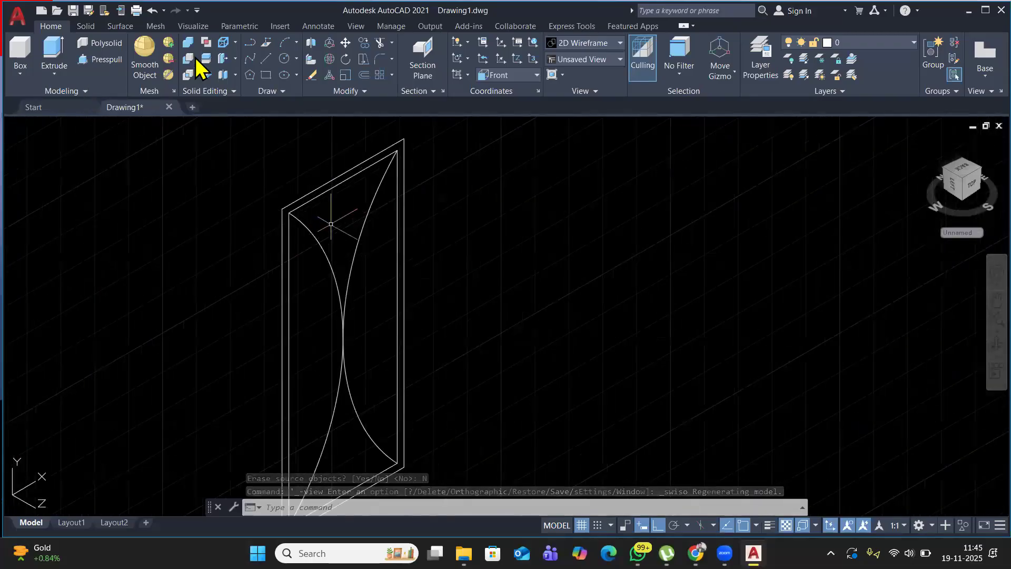
Presspull the border area between the outer and inner rectangles to a height of 2".
click(103, 61)
scroll(313, 195, up, 4)
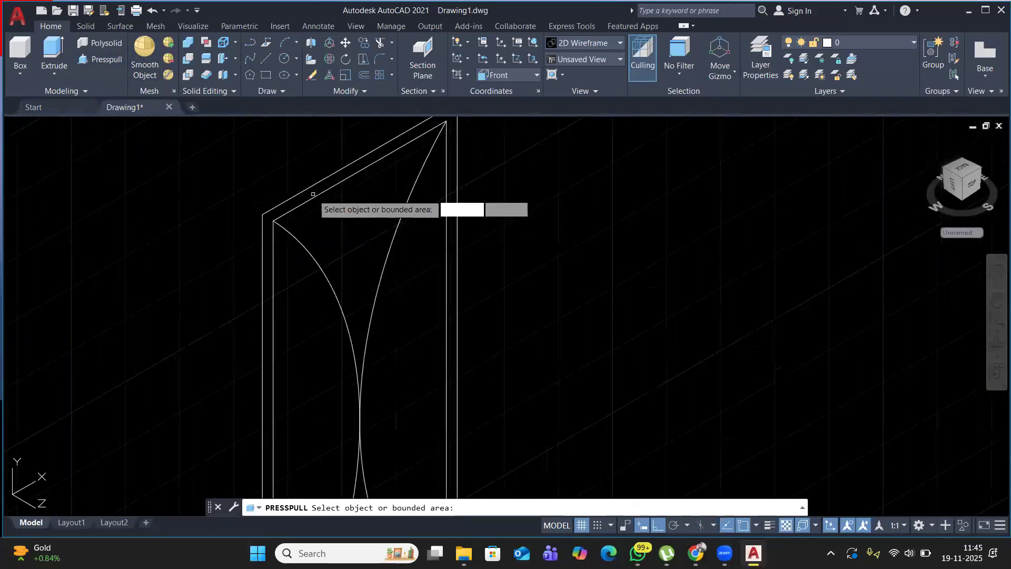
click(307, 194)
scroll(349, 223, down, 4)
scroll(349, 228, down, 3)
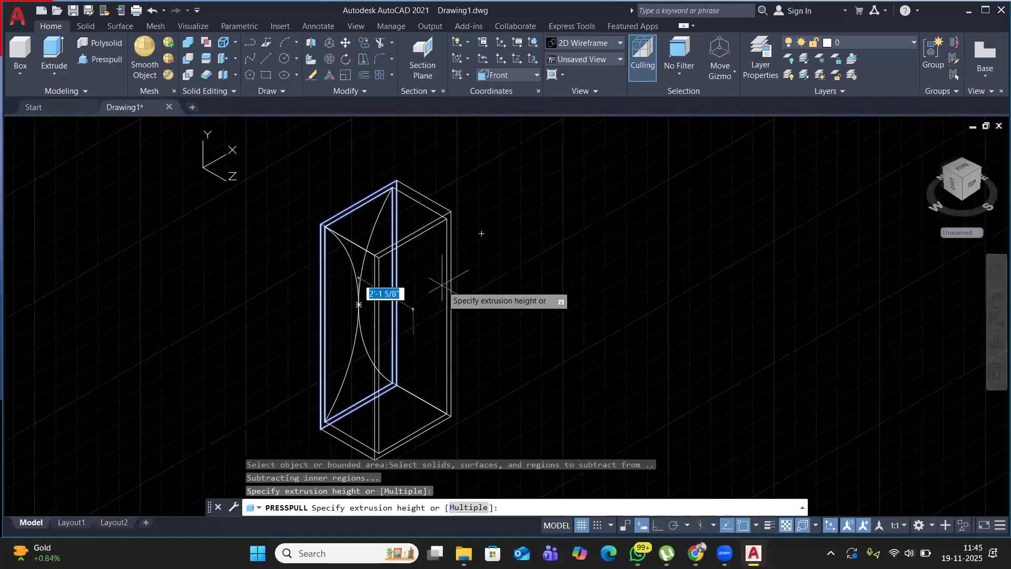
text(2)
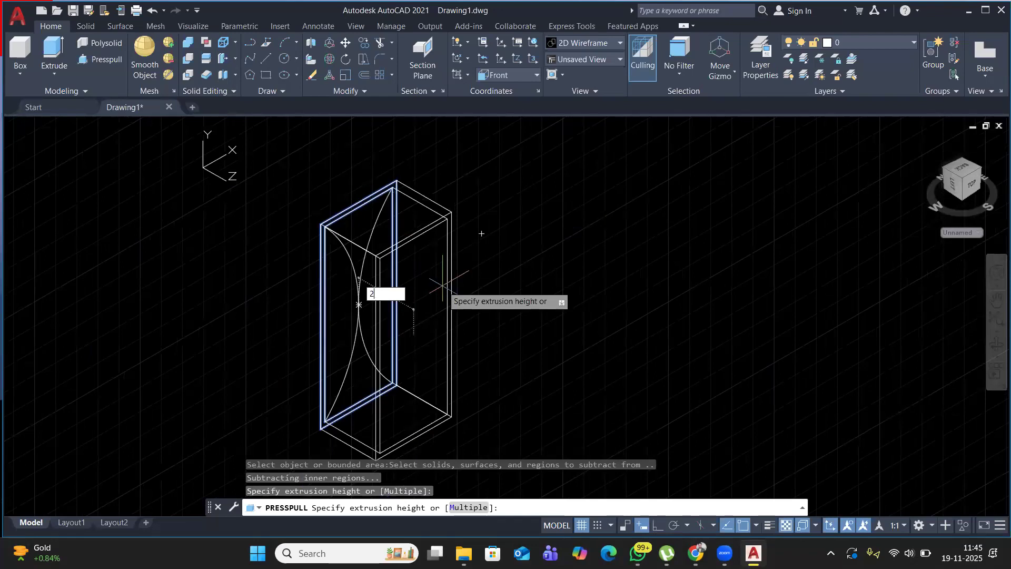
key(Return)
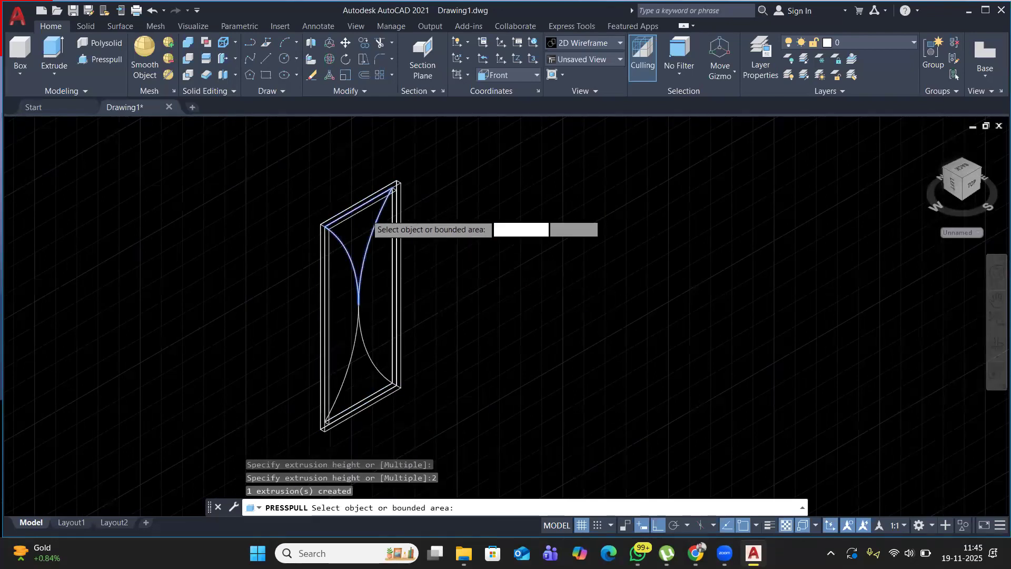
Presspull the upper and lower areas between the two arcs to a height of 1.5" each.
scroll(366, 228, up, 2)
click(368, 265)
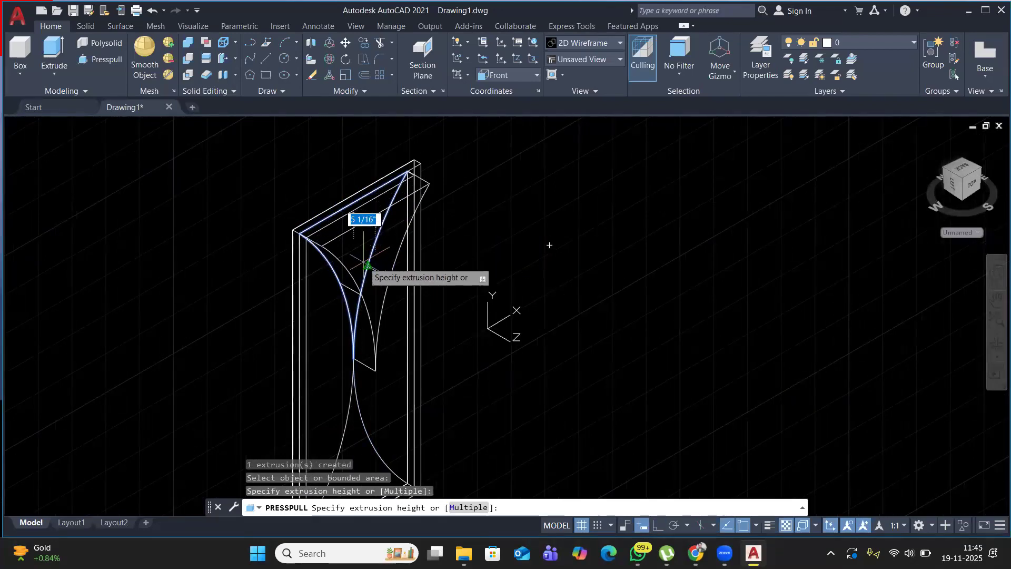
text(1.5)
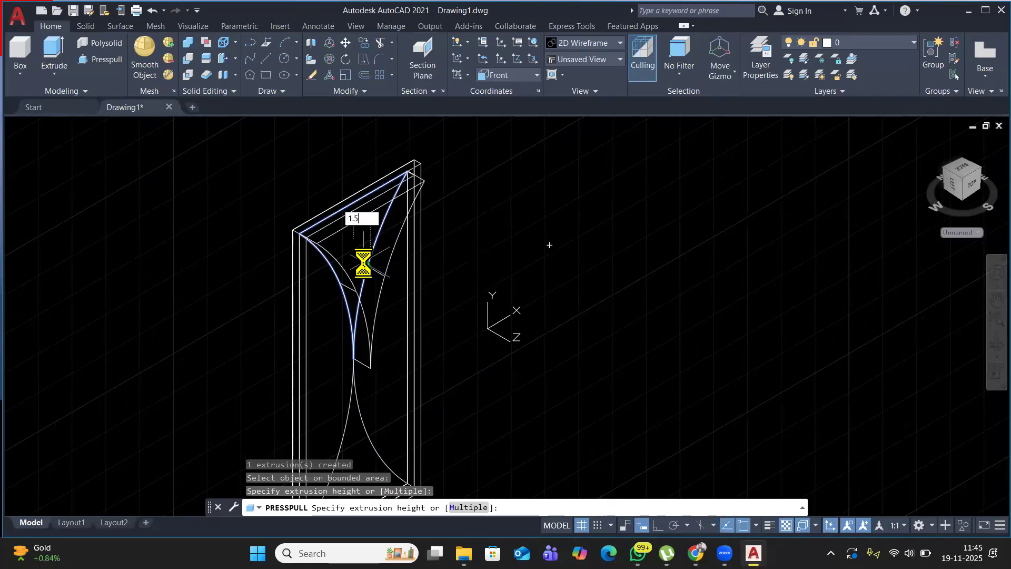
key(Return)
middle_drag(383, 391, 357, 272)
click(349, 349)
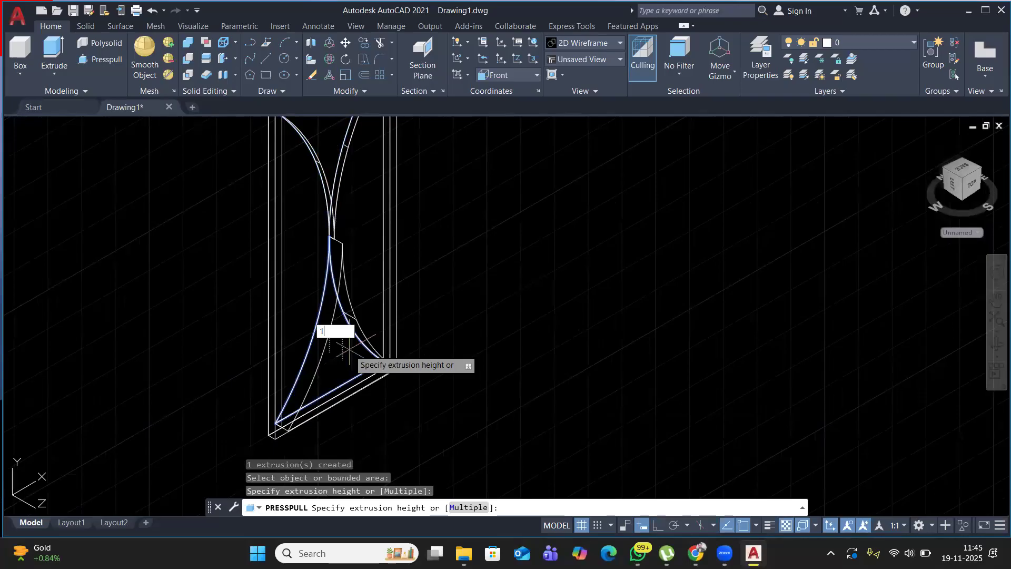
text(1.5)
key(Return)
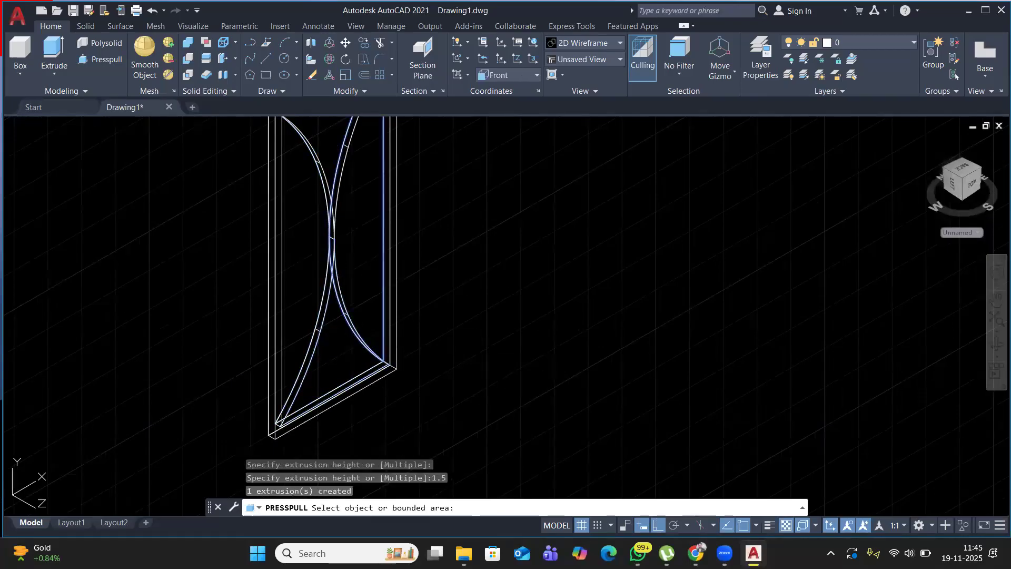
Presspull the two side areas enclosed by the arcs and the inner frame to a height of 1" each.
click(373, 274)
text(1)
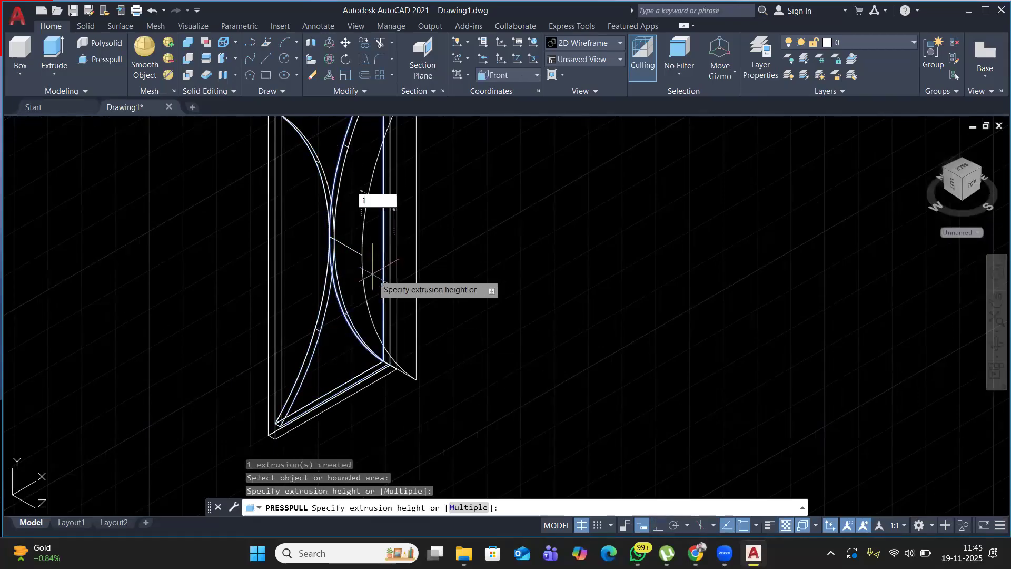
text(.5)
key(Return)
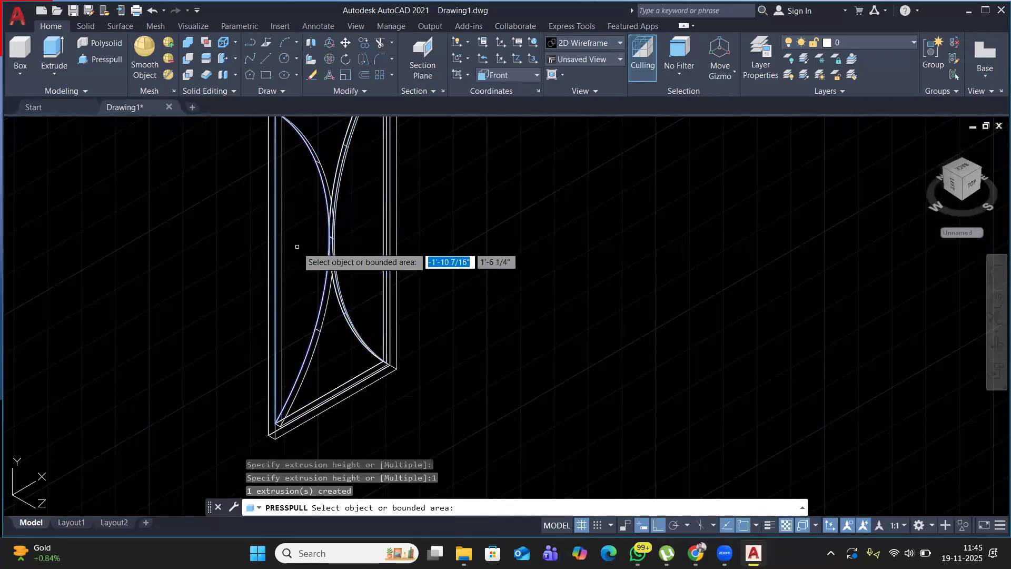
click(304, 250)
text(1)
key(Return)
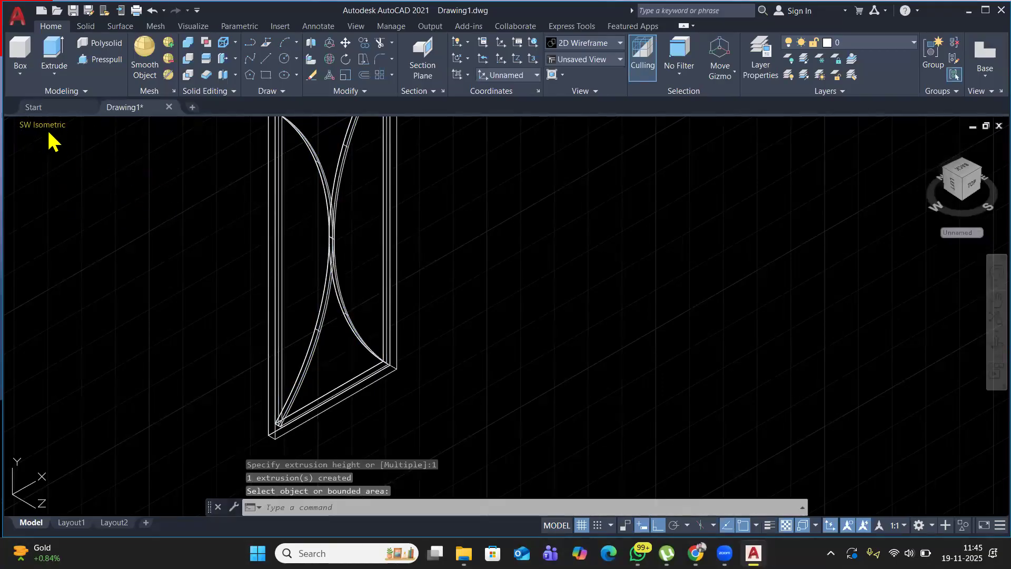
Set the visual style of the isometric view to Realistic.
click(97, 136)
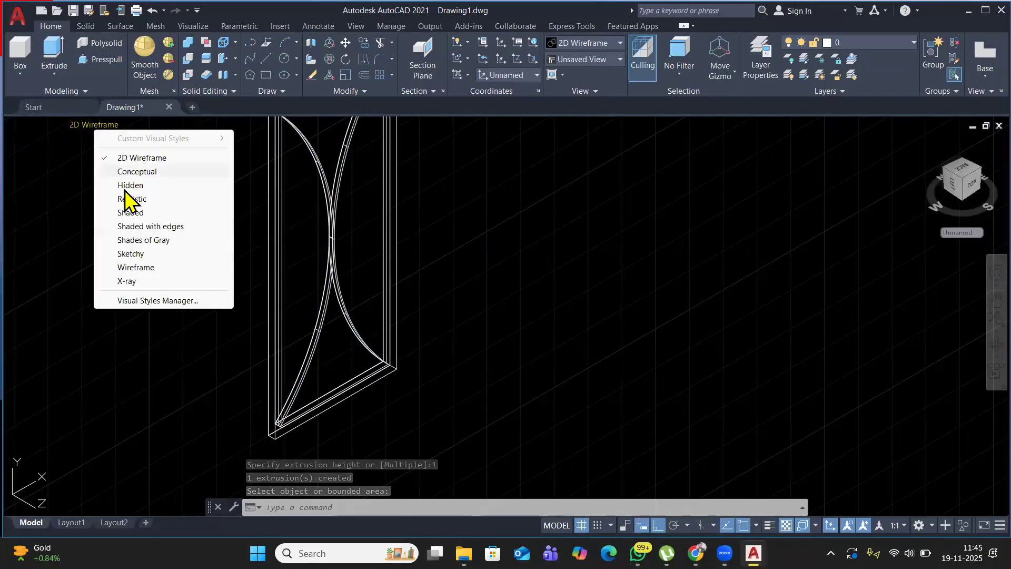
click(132, 195)
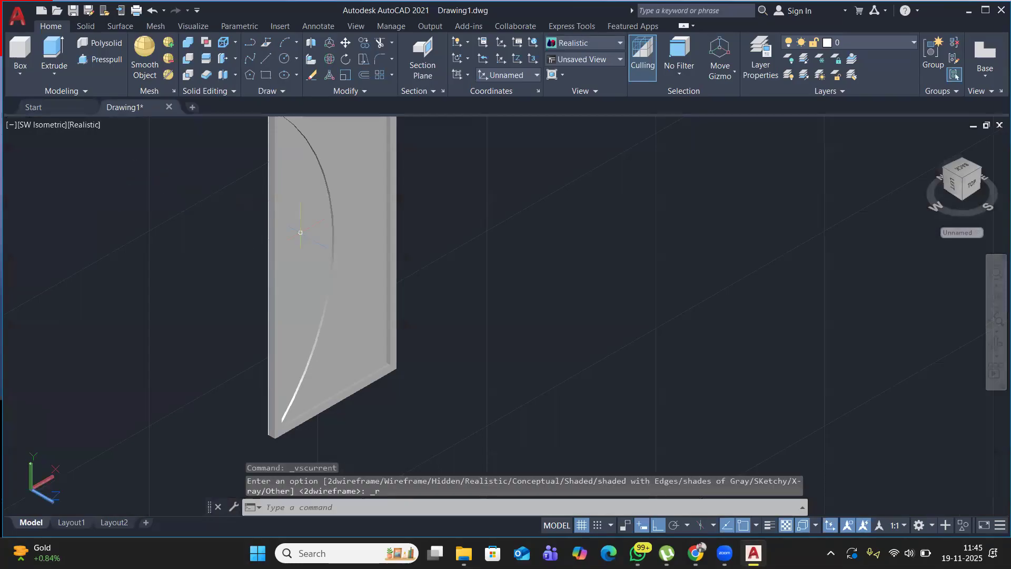
middle_drag(463, 207, 465, 242)
scroll(465, 242, down, 2)
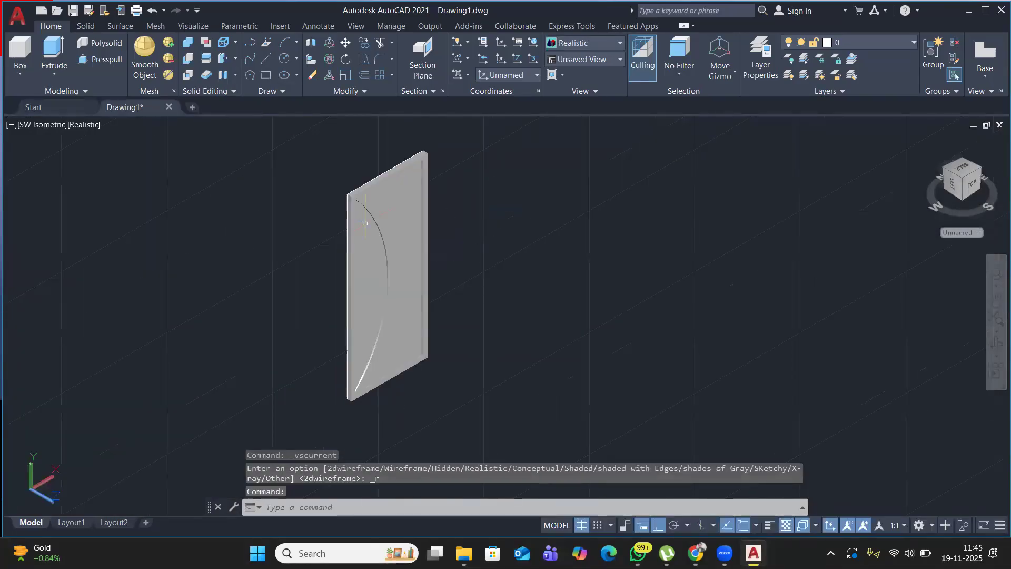
Create a new Stone material in the Materials Browser and assign it to the panel's upper and lower arc infills.
text(MA)
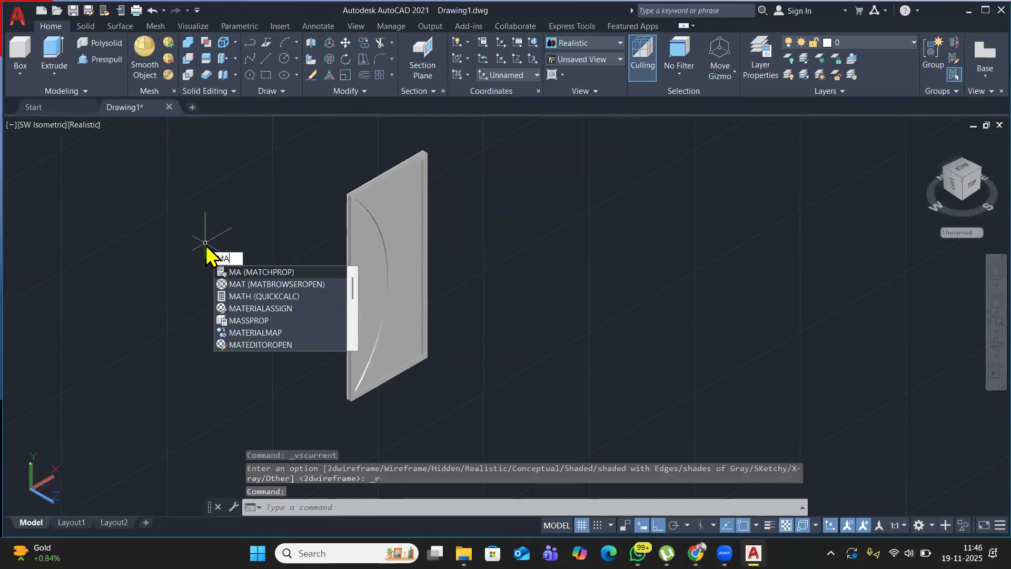
text(T)
key(Return)
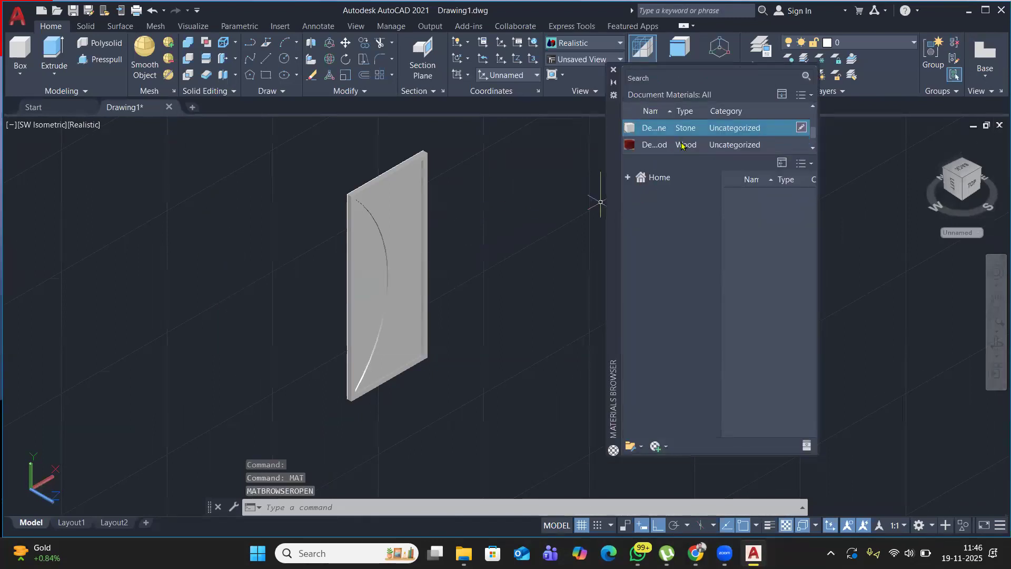
scroll(682, 146, up, 3)
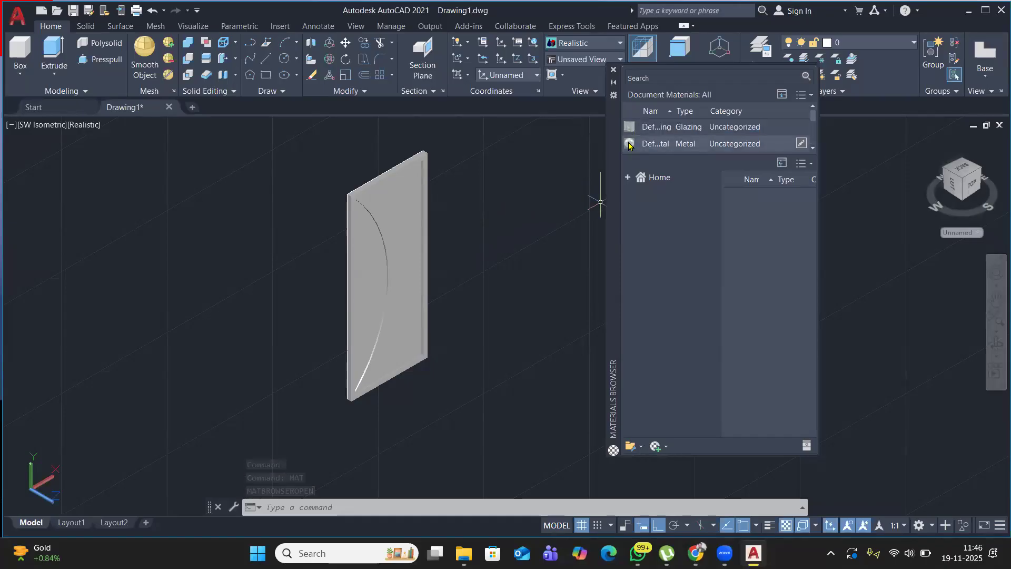
click(666, 447)
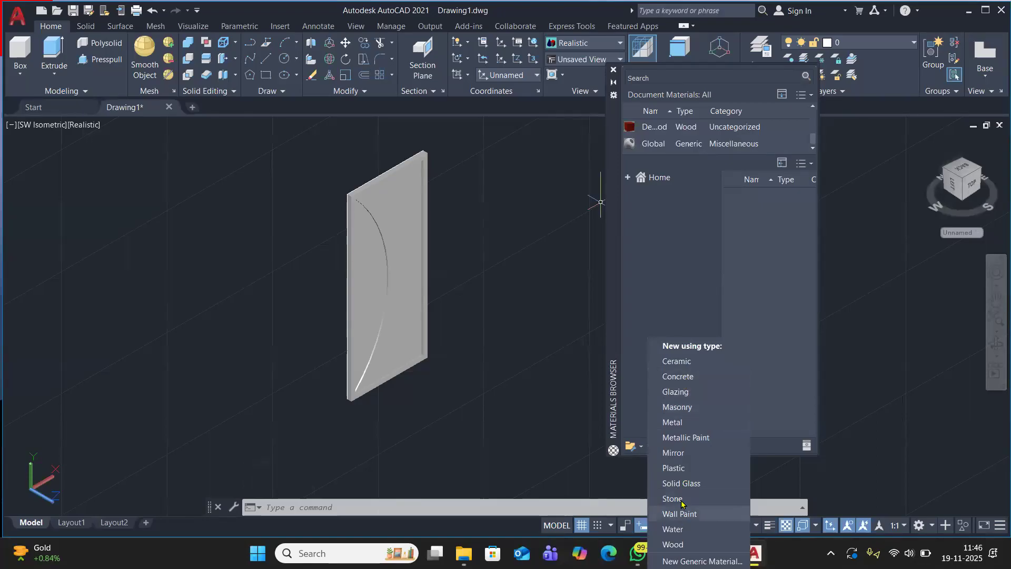
click(682, 502)
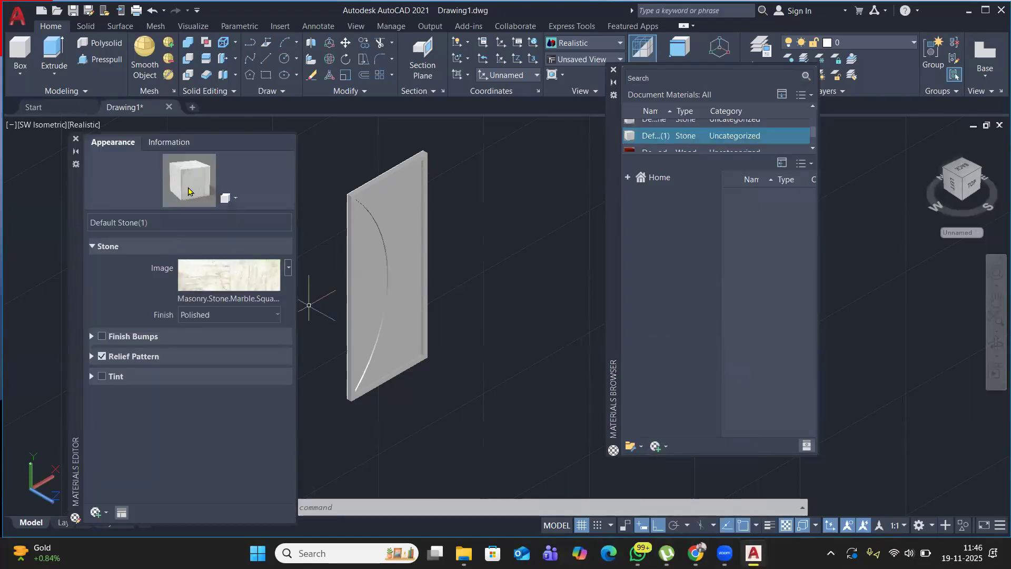
drag(656, 125, 555, 207)
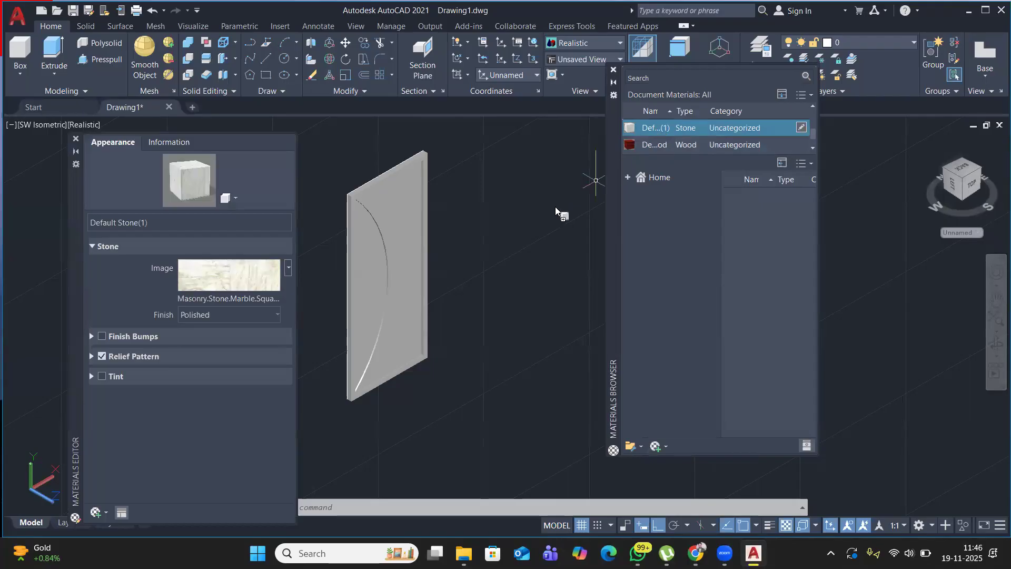
drag(382, 210, 384, 211)
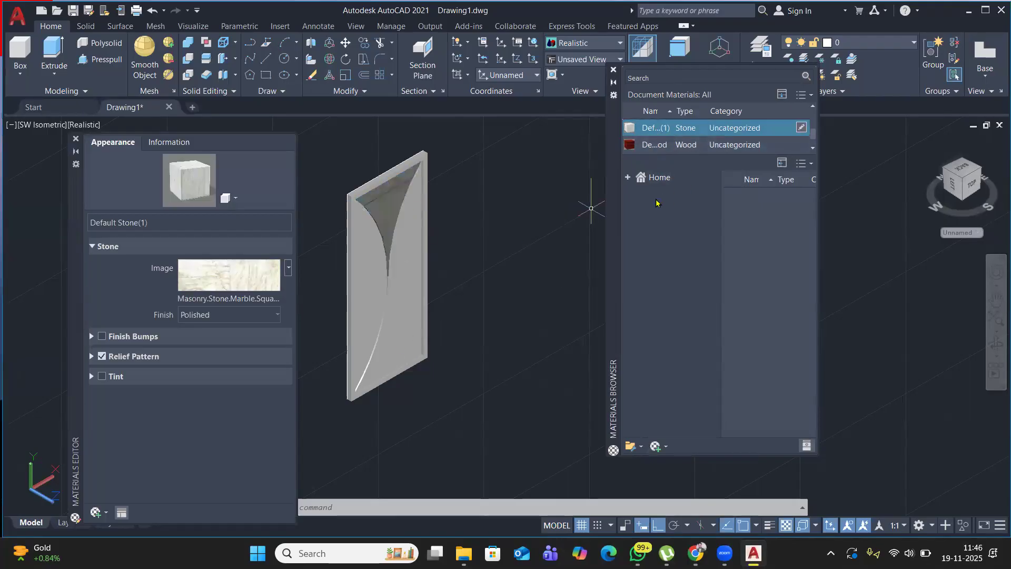
Assign the default wood material to the panel's outer frame and the Global material to its side infills.
mouse_move(654, 144)
mouse_down()
mouse_move(526, 200)
mouse_move(397, 173)
mouse_up()
scroll(706, 134, down, 1)
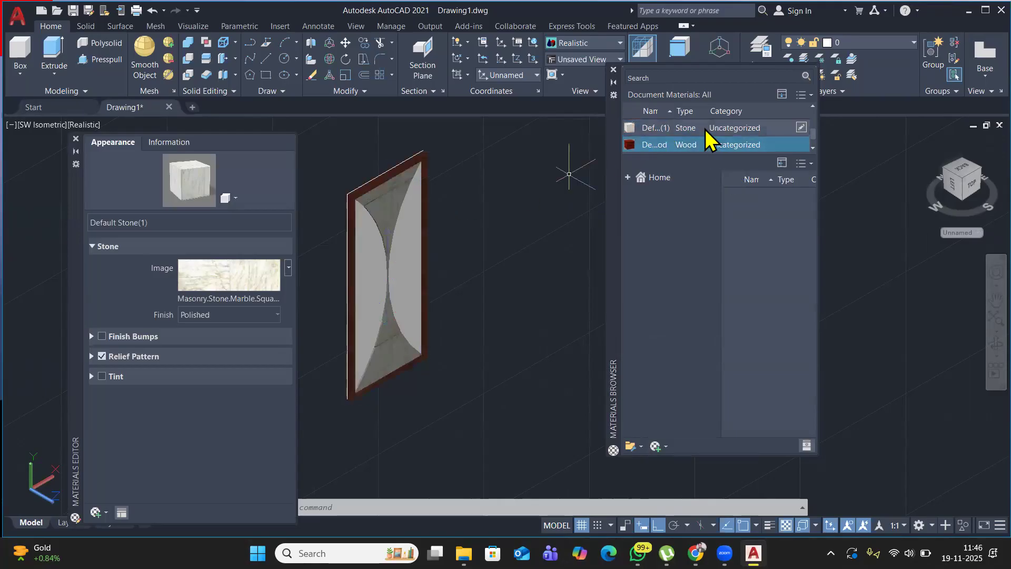
drag(675, 144, 403, 258)
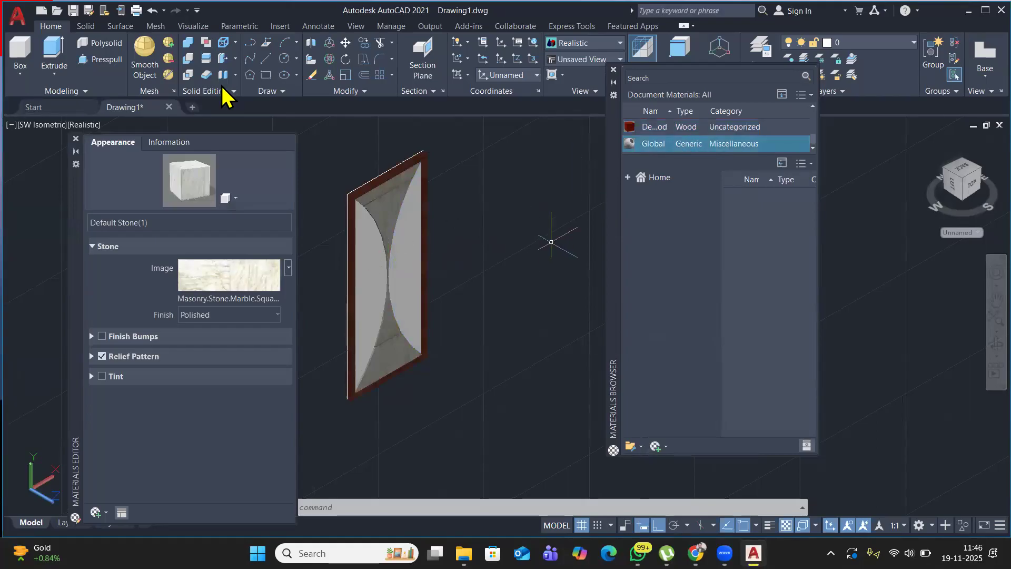
Union the frame and all infill solids into one panel, and close the Materials Browser.
click(189, 50)
click(436, 129)
click(329, 411)
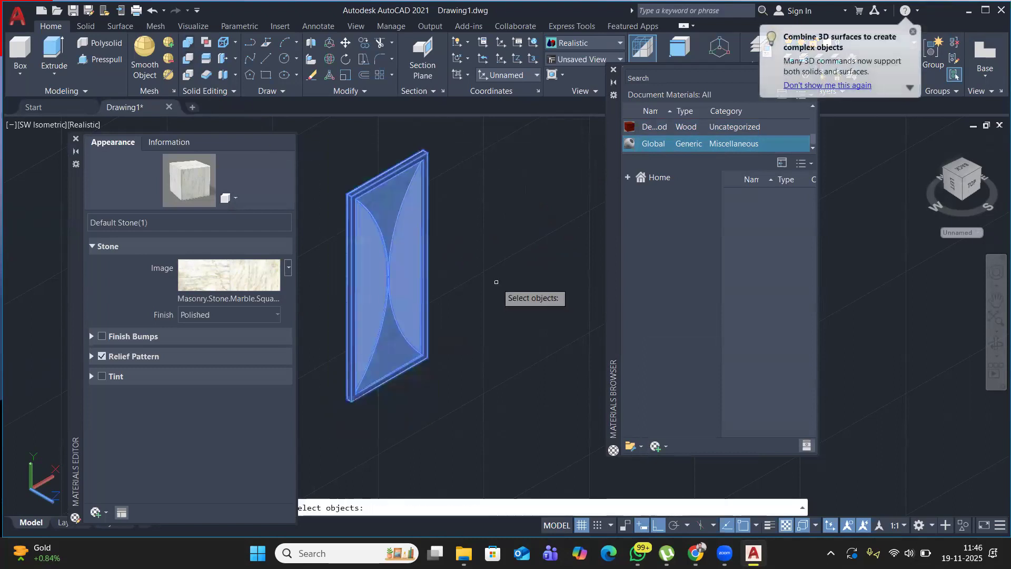
key(Return)
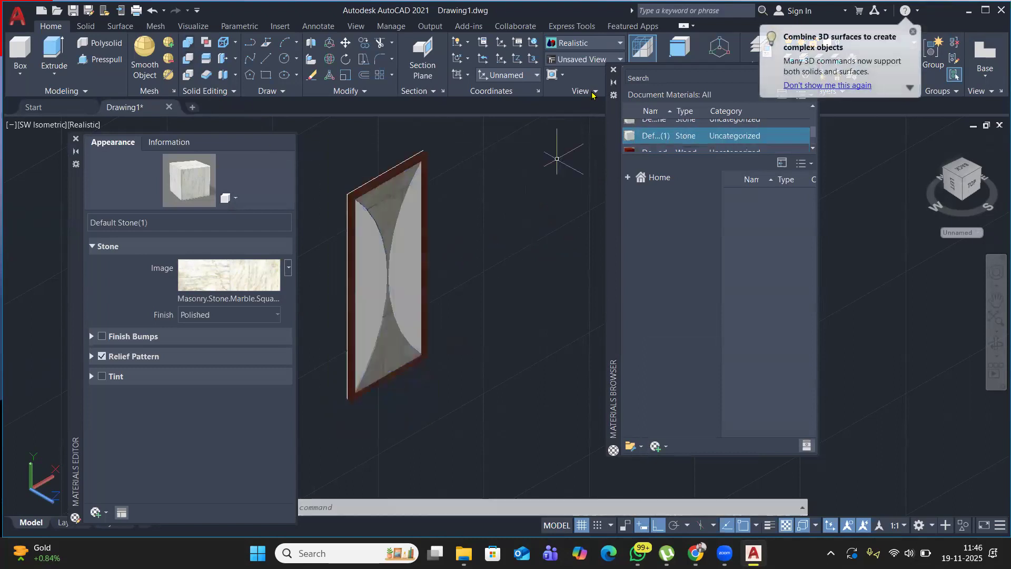
click(614, 70)
Move the joined panel along the X axis away from its 2D outline, and close the Materials Editor.
click(424, 258)
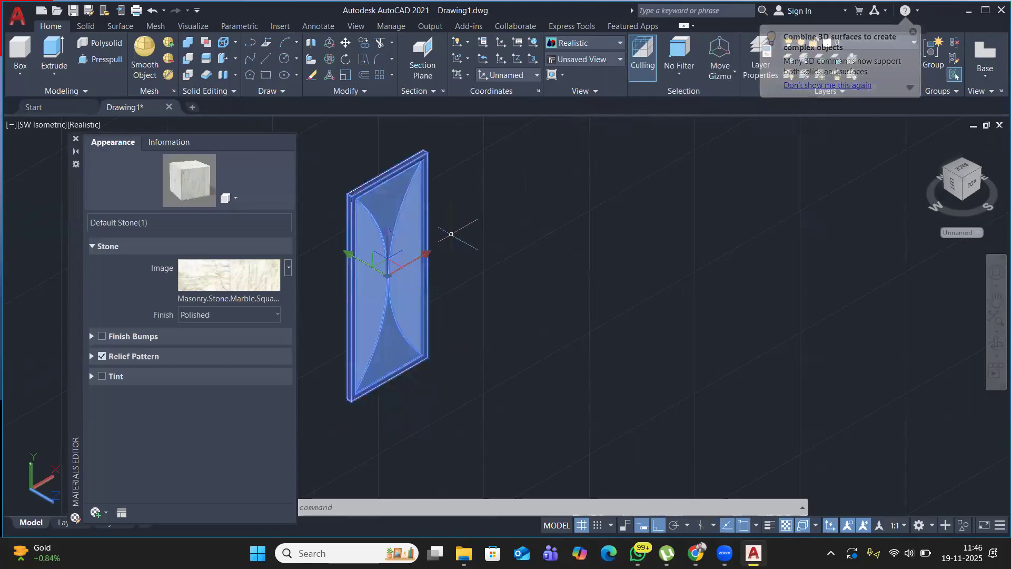
click(426, 256)
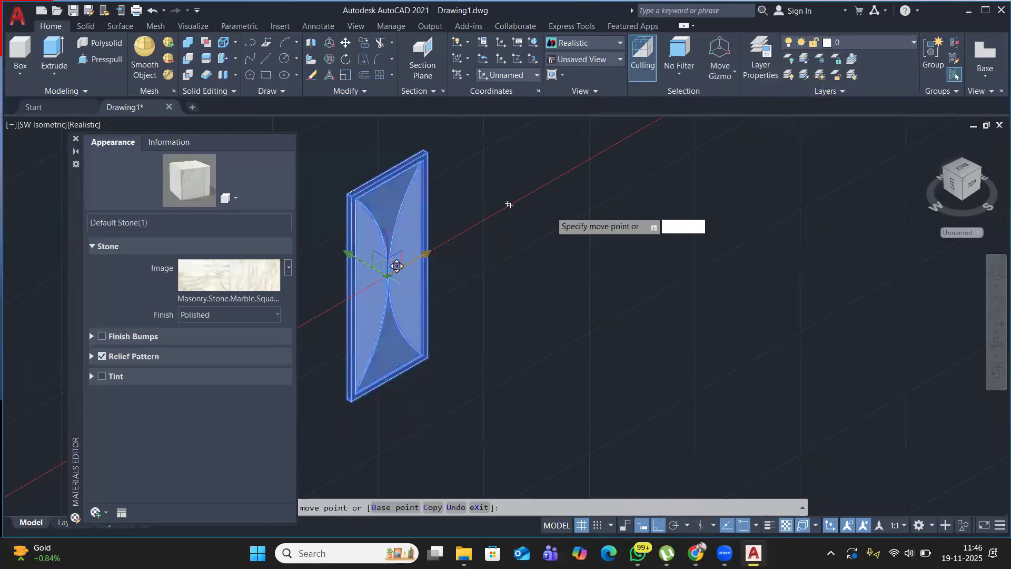
click(524, 196)
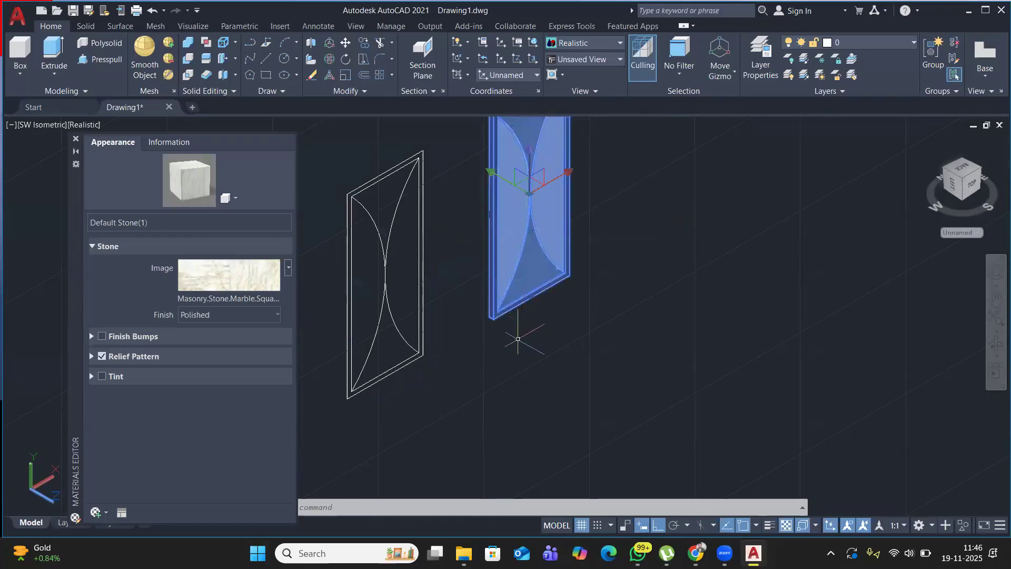
key(Escape)
shift+middle_drag(520, 338, 451, 357)
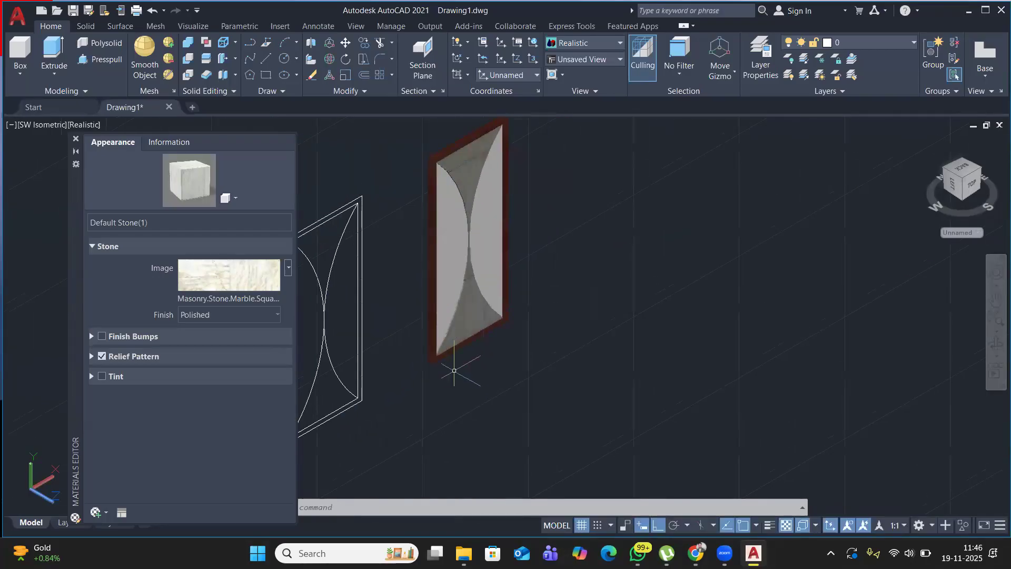
click(75, 138)
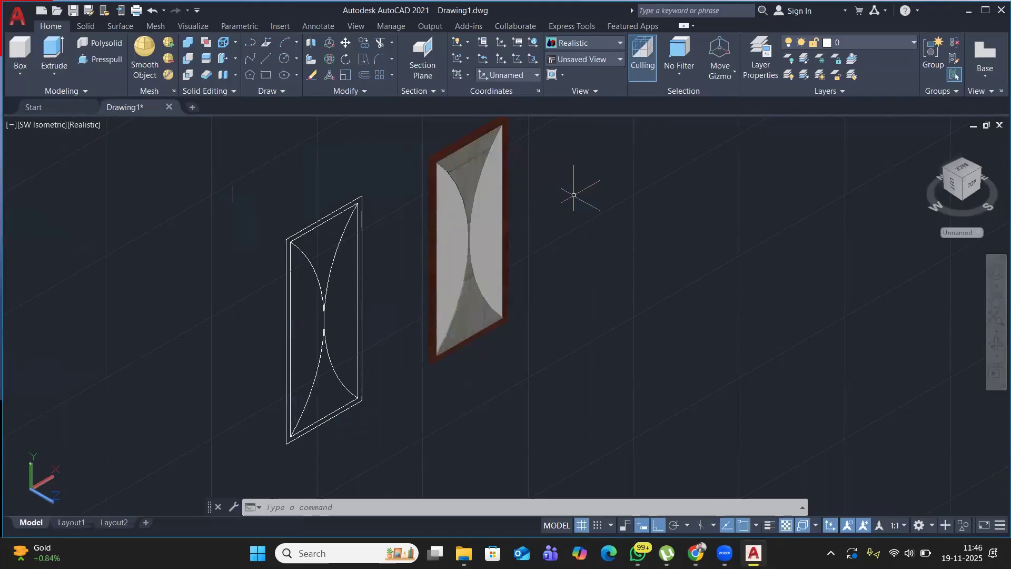
Start a 3D Rotate on the joined panel and specify a point beside it.
click(477, 199)
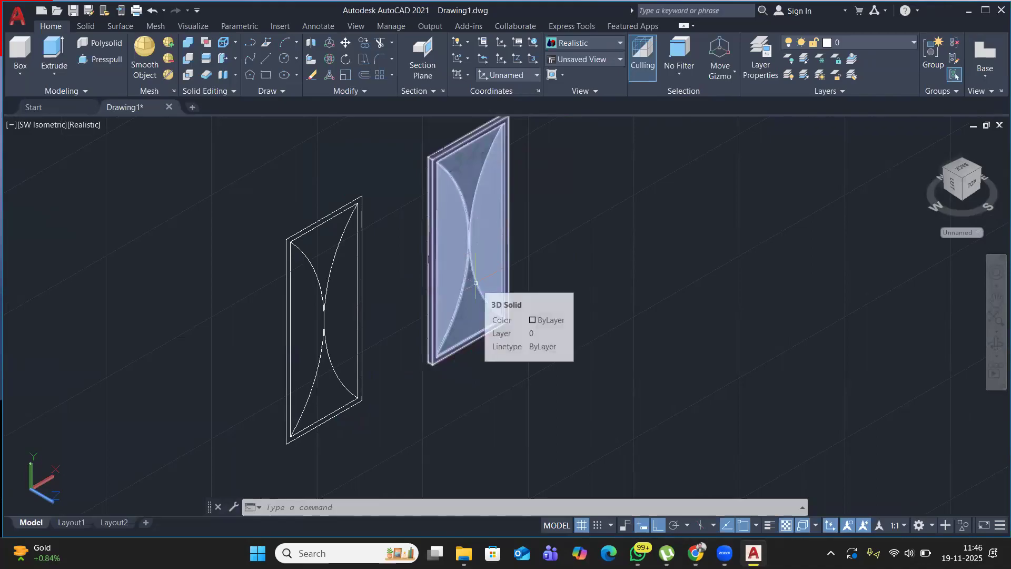
scroll(476, 283, down, 6)
scroll(474, 283, up, 6)
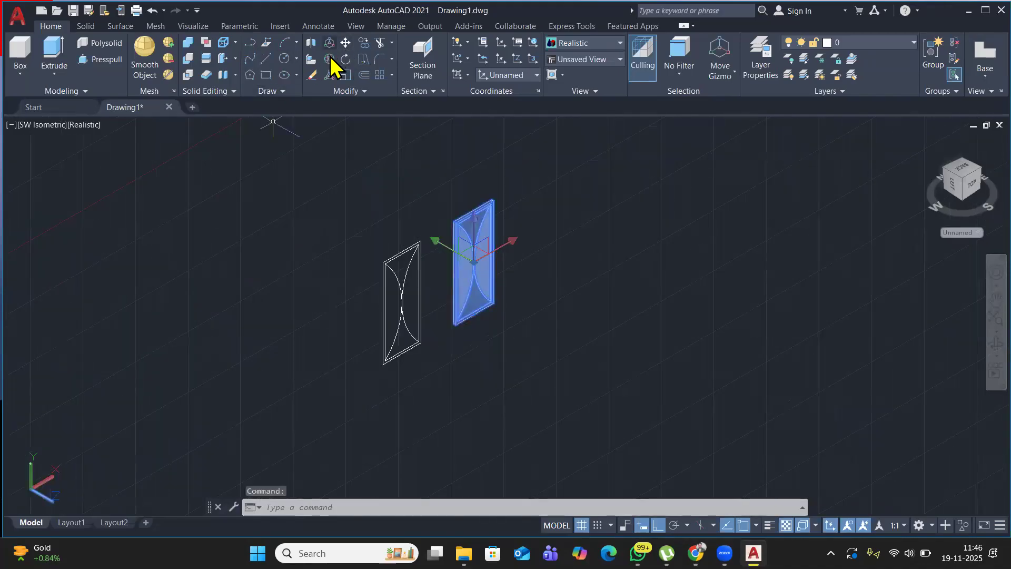
scroll(369, 213, down, 6)
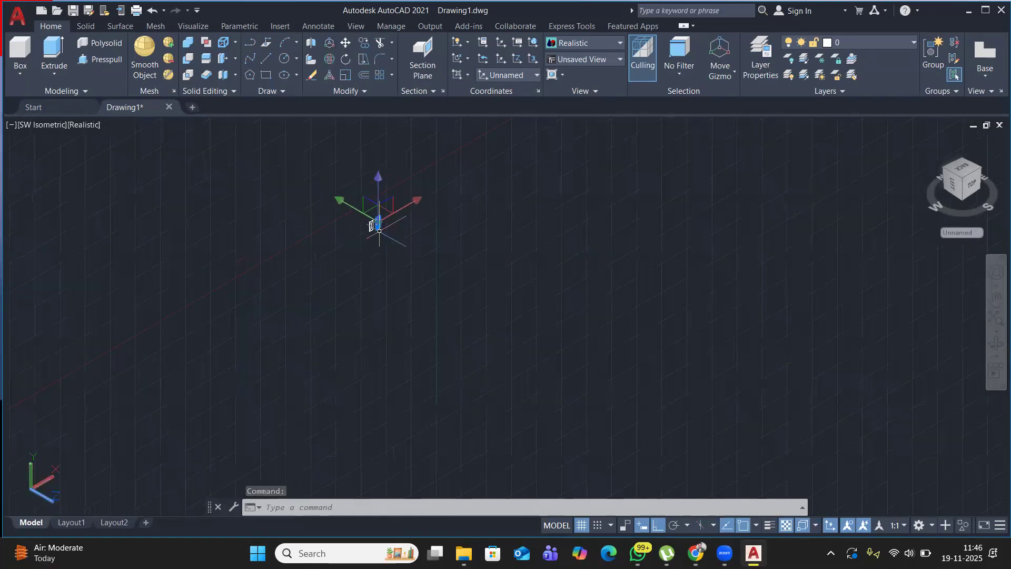
scroll(345, 173, up, 6)
middle_drag(482, 338, 376, 208)
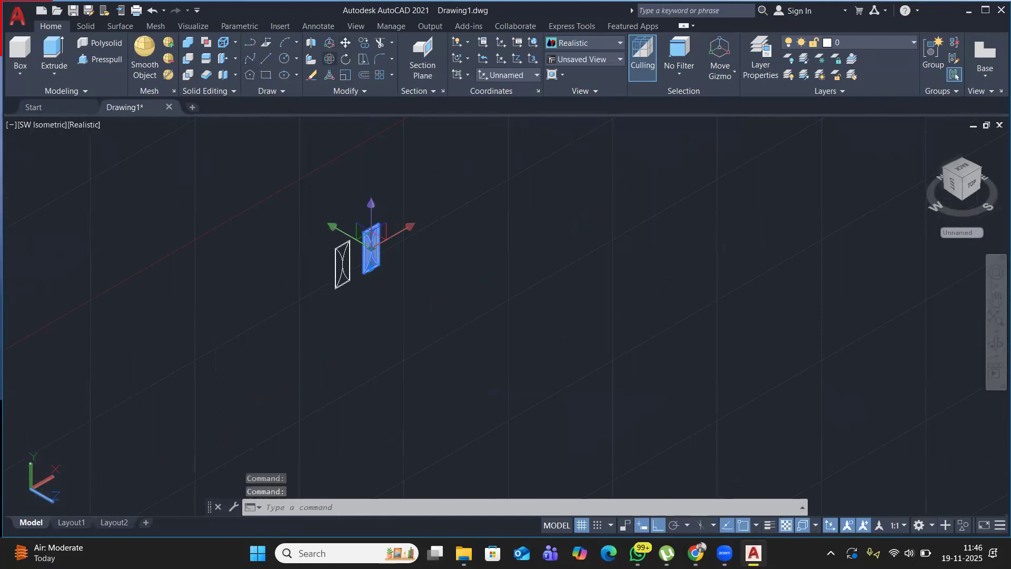
click(329, 59)
click(414, 263)
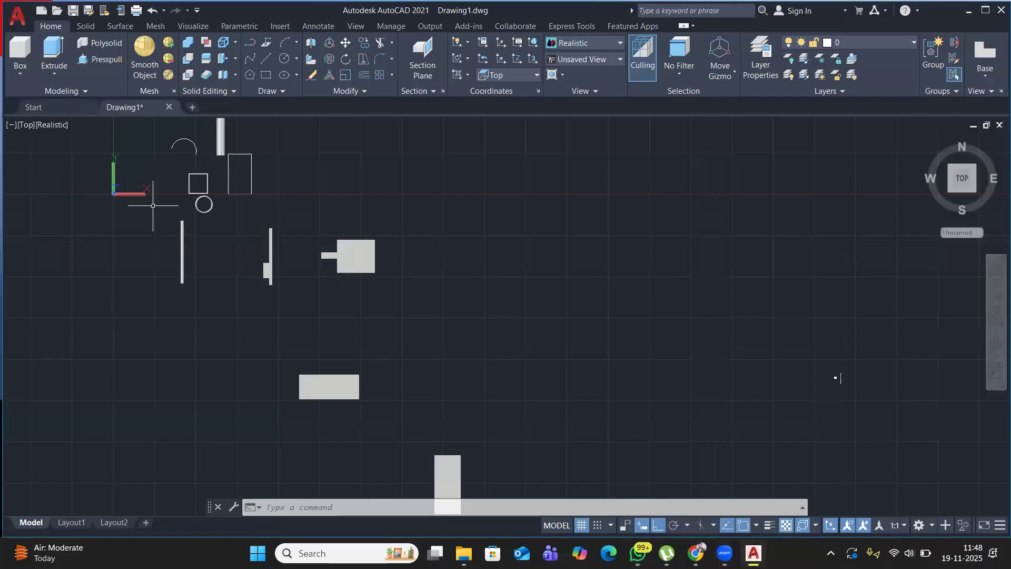
Switch to the SW Isometric view and examine the window panels, their 2D outline and the wall.
click(26, 125)
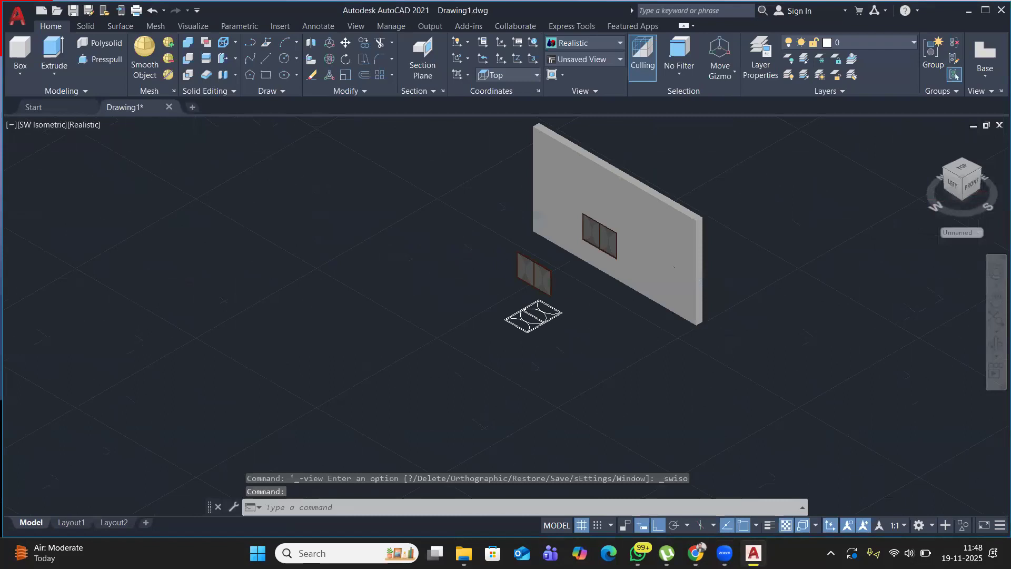
scroll(578, 253, up, 2)
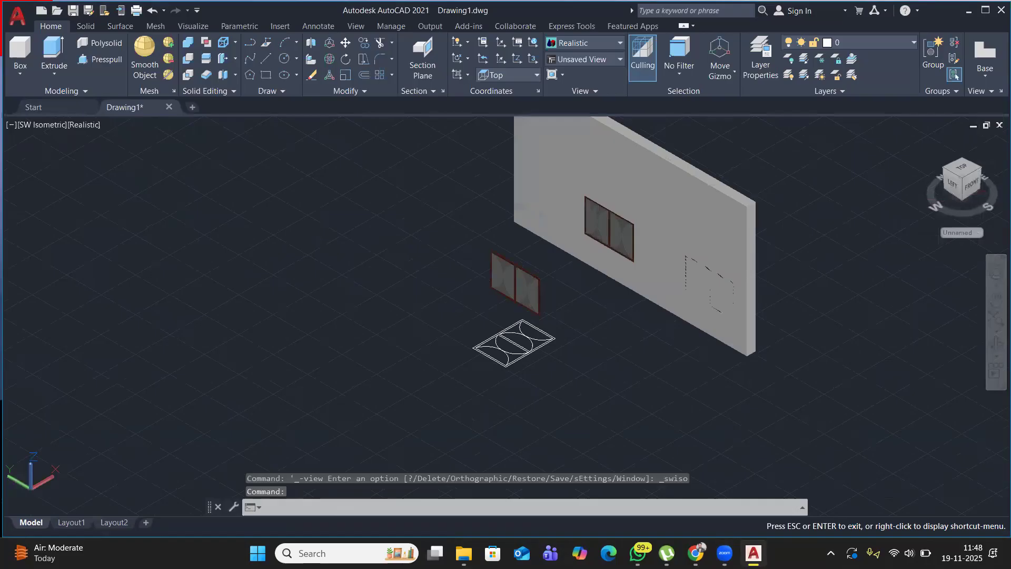
scroll(625, 274, up, 2)
click(393, 297)
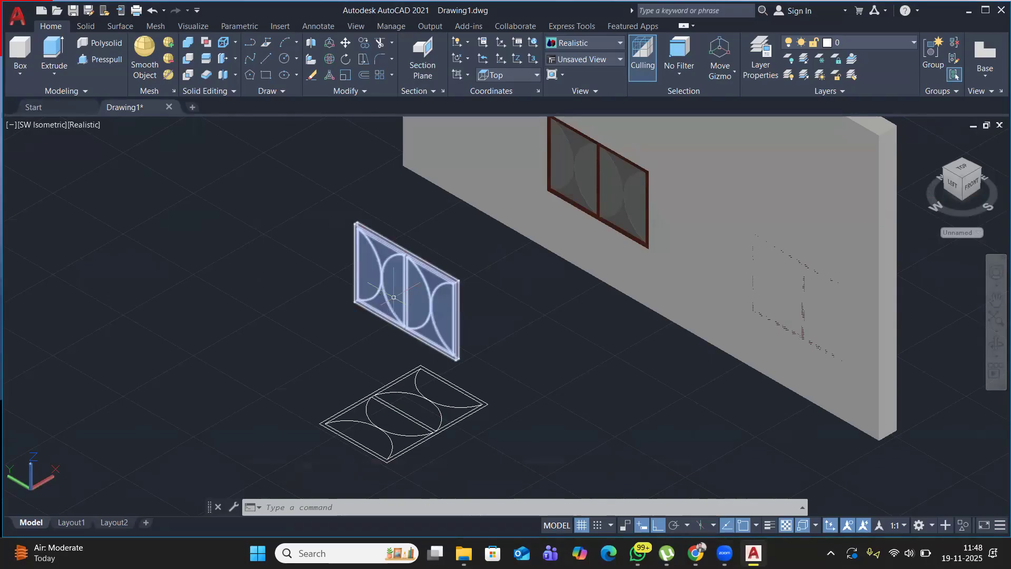
scroll(394, 297, down, 3)
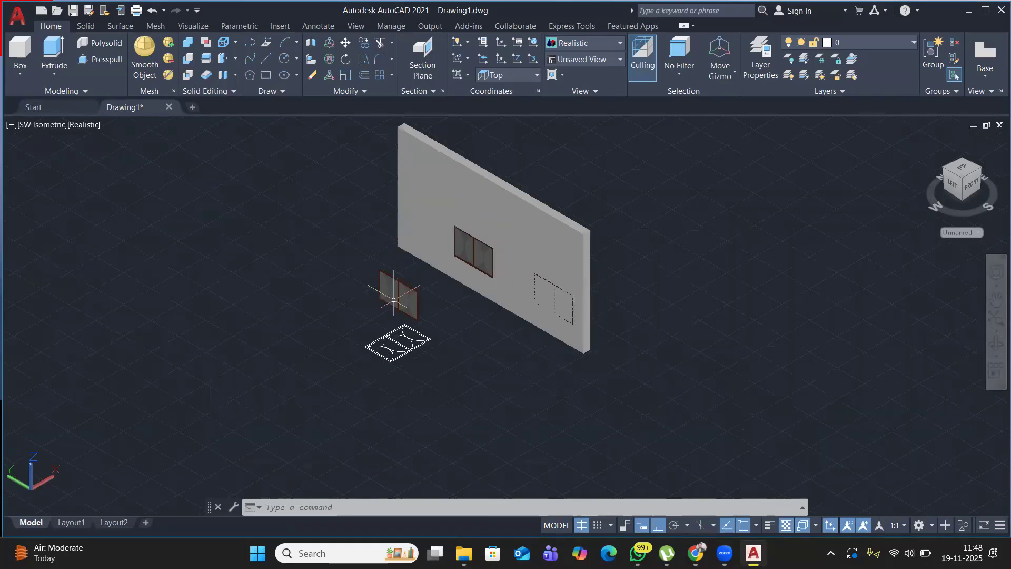
scroll(393, 300, up, 4)
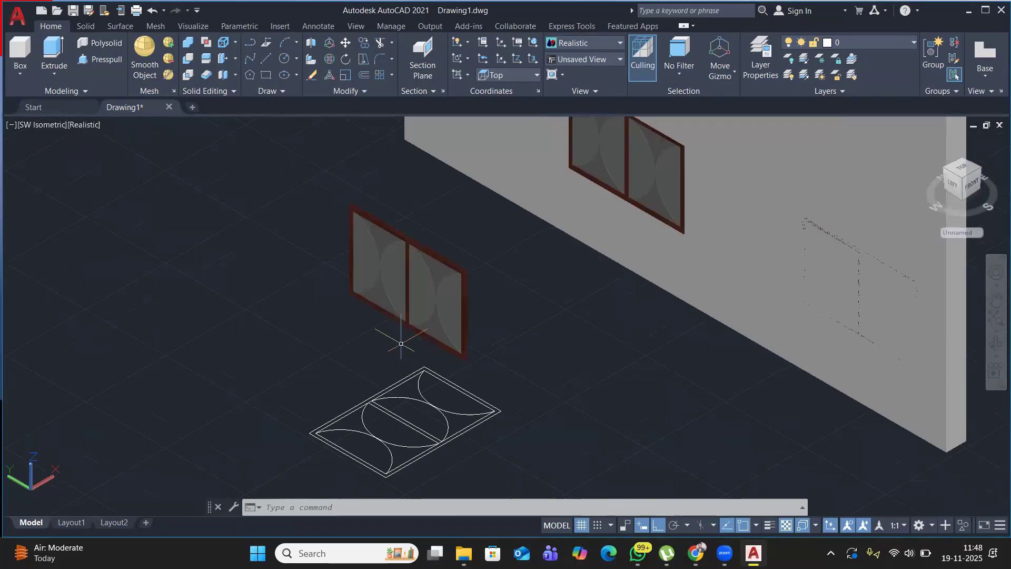
Move the window panel embedded in the far end of the wall out in front of it along the X axis.
scroll(401, 343, down, 4)
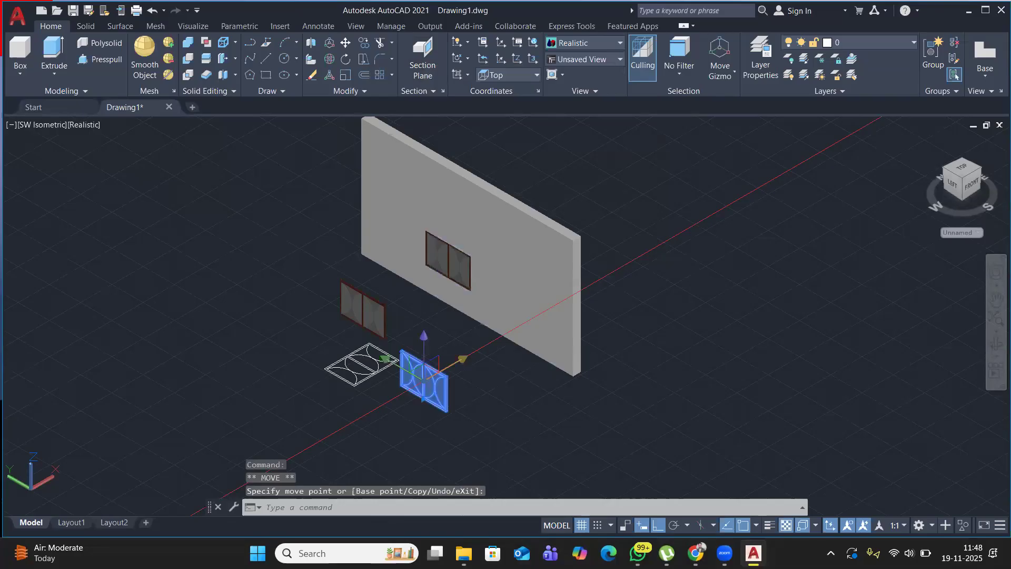
click(445, 368)
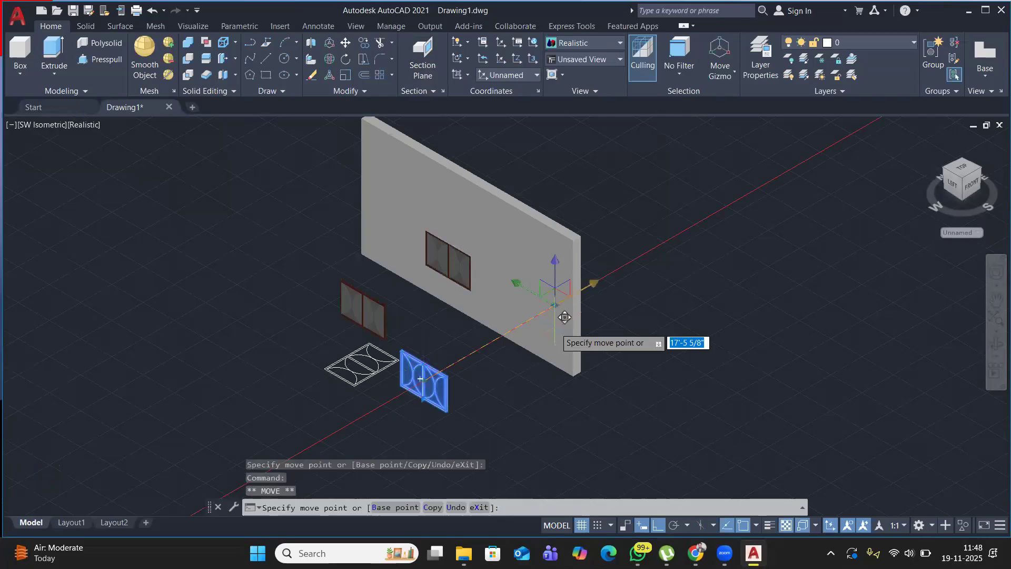
key(Escape)
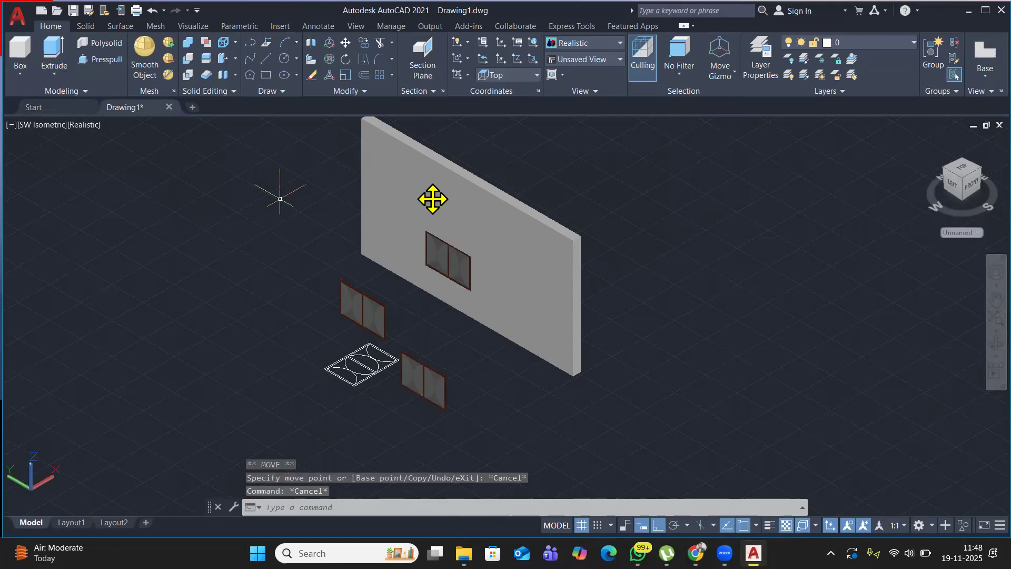
middle_drag(229, 205, 142, 227)
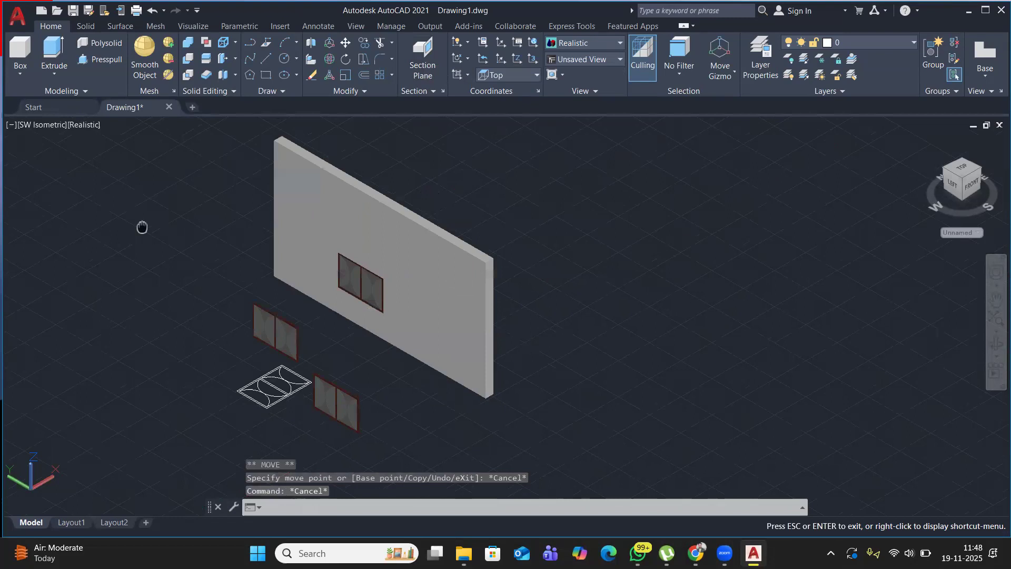
middle_drag(142, 227, 78, 238)
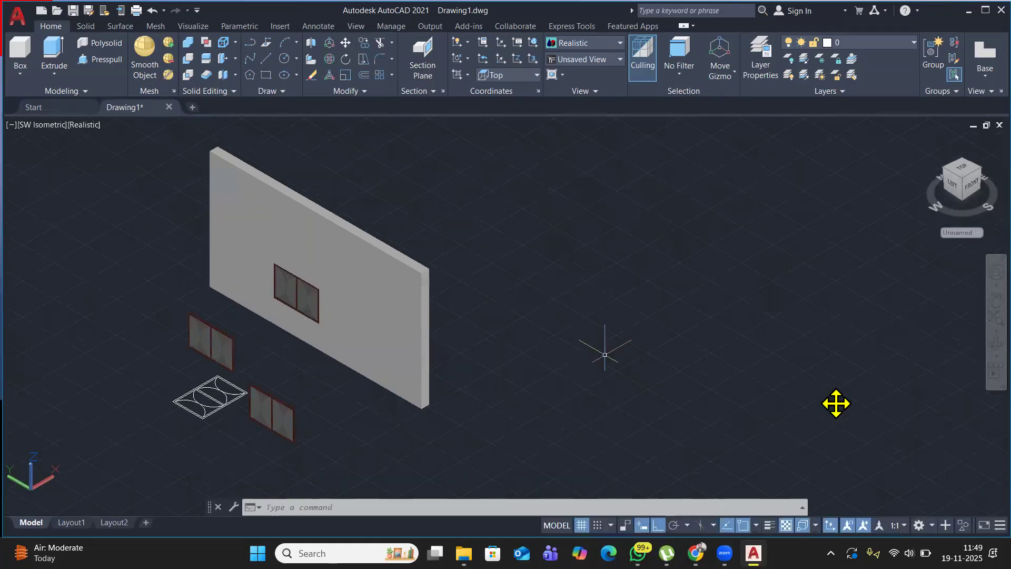